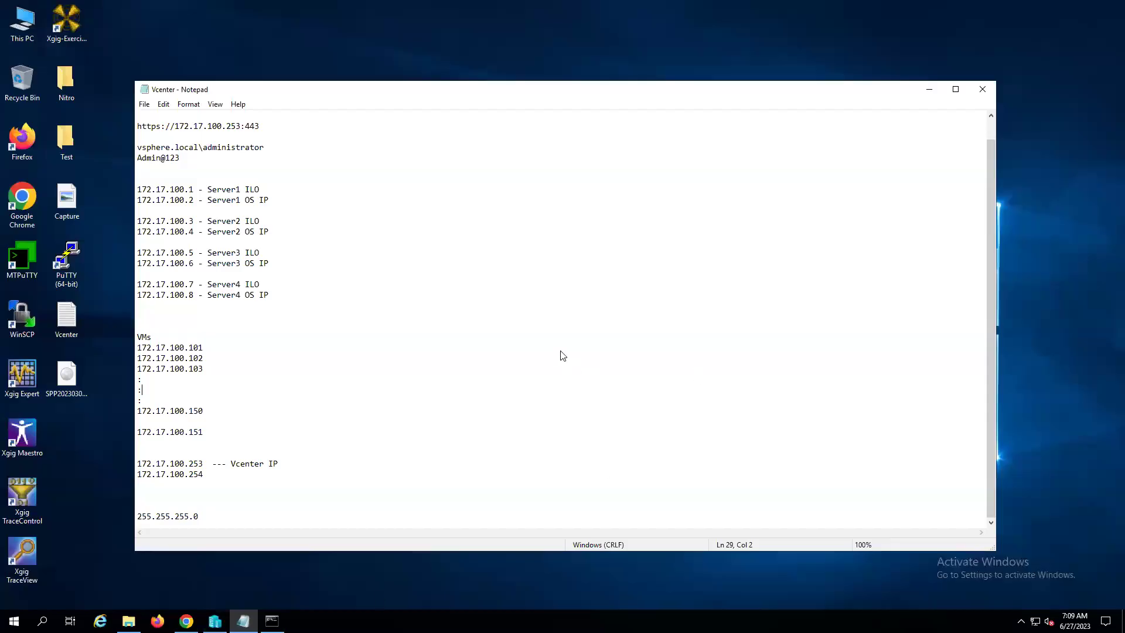
- Add a 'Physical server' heading on a new line below the 255.255.255.0 subnet mask
{"action": "left_click", "coordinate": [356, 354]}
{"action": "key", "text": "Down"}
{"action": "key", "text": "Down"}
{"action": "key", "text": "Down"}
{"action": "key", "text": "Down"}
{"action": "left_click", "coordinate": [194, 525]}
{"action": "key", "text": "Return"}
{"action": "key", "text": "Return"}
{"action": "key", "text": "Return"}
{"action": "key", "text": "Return"}
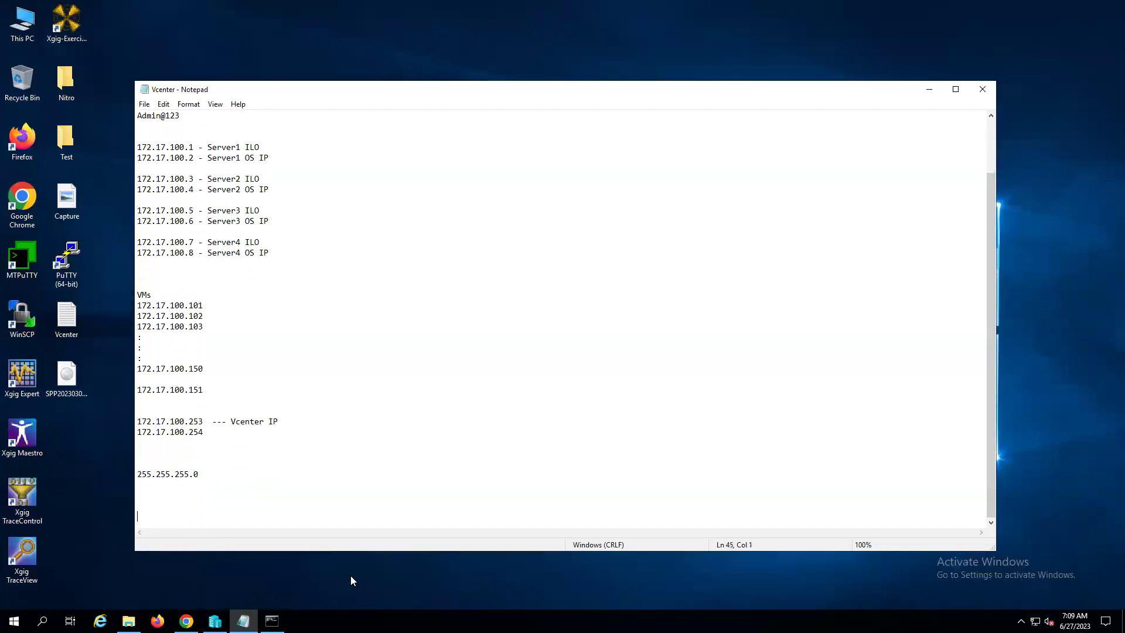
{"action": "type", "text": "Physical server"}
{"action": "key", "text": "Return"}
{"action": "key", "text": "Return"}
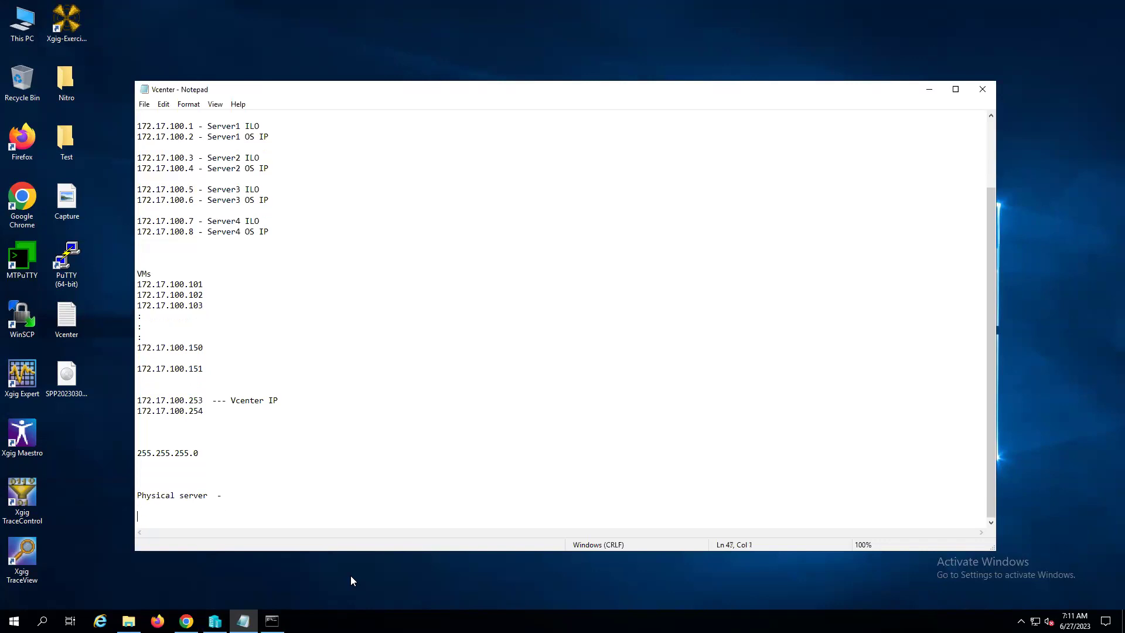
- Write 'Cloning - Exact copy of the VM.' and the bullet '- Esxi servers should be added to the vcenter server'
{"action": "type", "text": "Cloning  - Exact copy of"}
{"action": "type", "text": "the VM"}
{"action": "type", "text": "."}
{"action": "key", "text": "Return"}
{"action": "key", "text": "Return"}
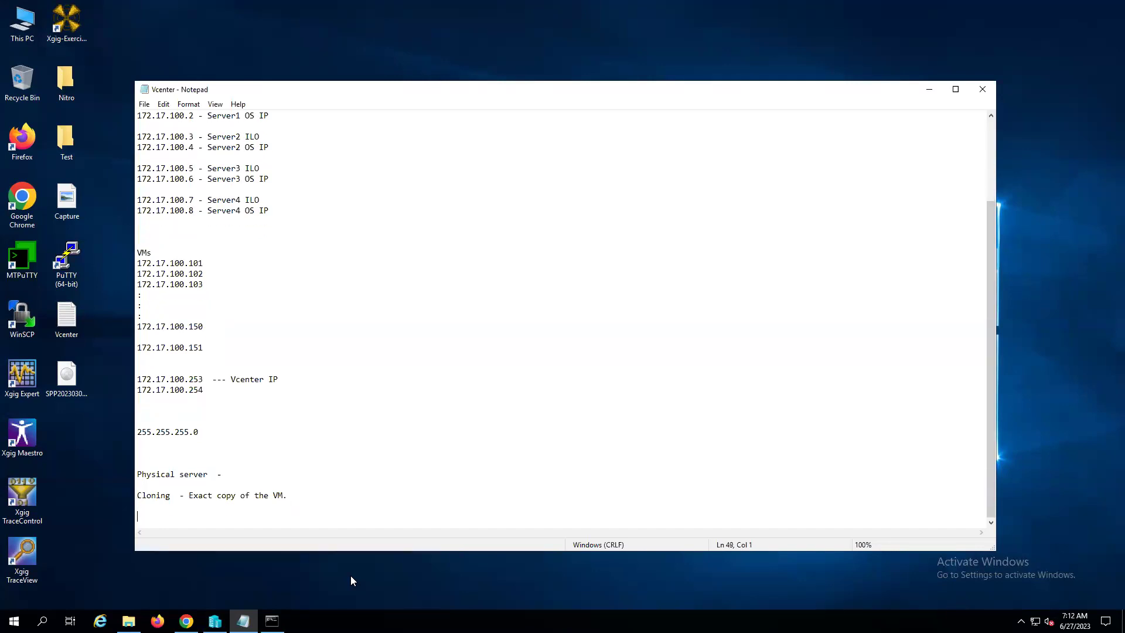
{"action": "type", "text": "- Esxi servers should be added to the vcenter"}
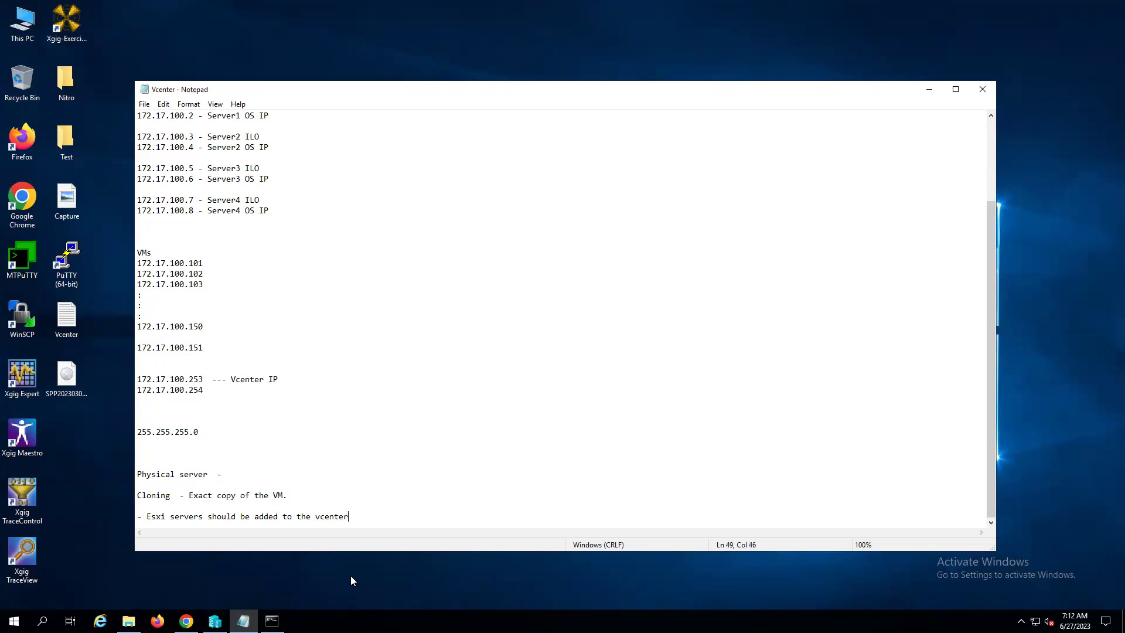
{"action": "type", "text": " server"}
- Add the bullet '- All the servers should be in the same network' on a new line
{"action": "key", "text": "Return"}
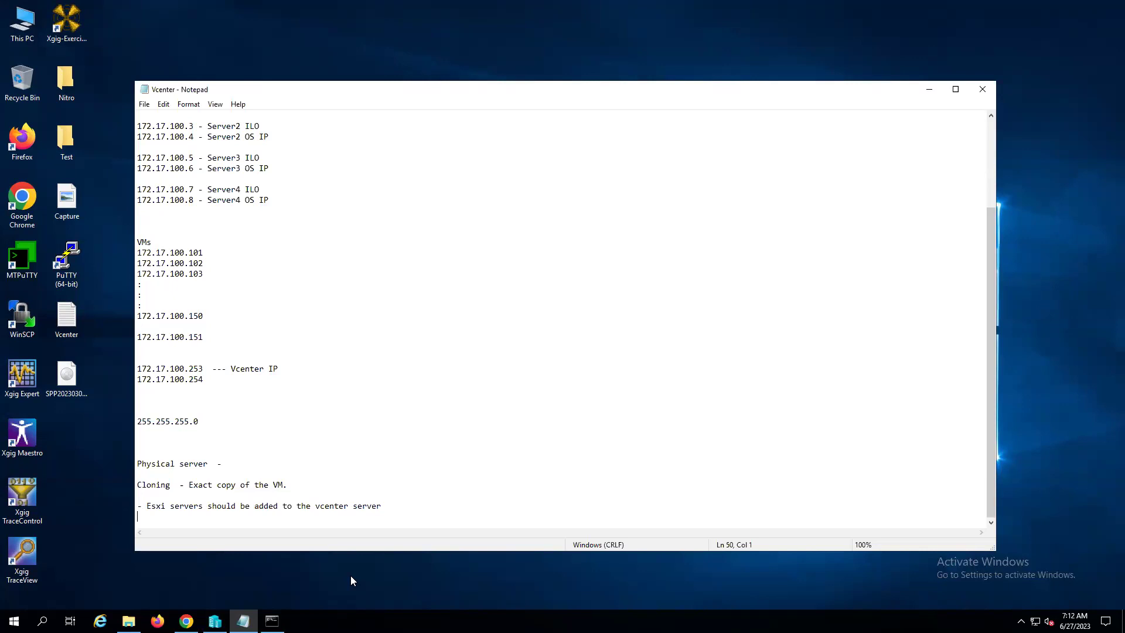
{"action": "type", "text": "- All the"}
{"action": "type", "text": "servers should be in the same network"}
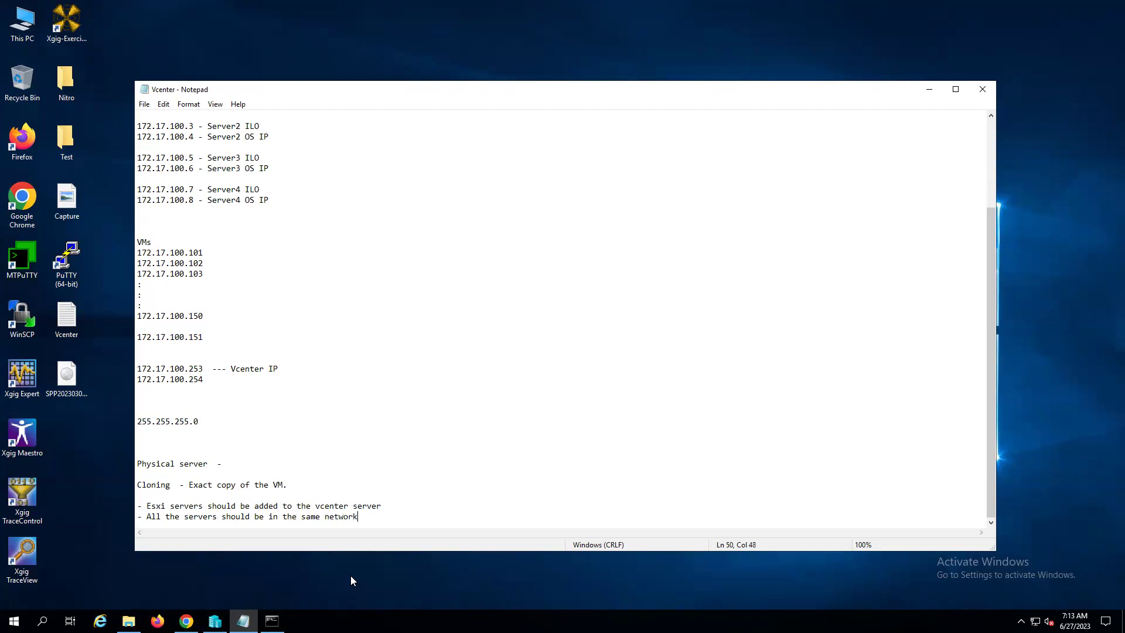
- Add the bullet '- we can do cloning with in the esxi and to the other esxi servers in the vcenter server'
{"action": "key", "text": "Return"}
{"action": "type", "text": "-"}
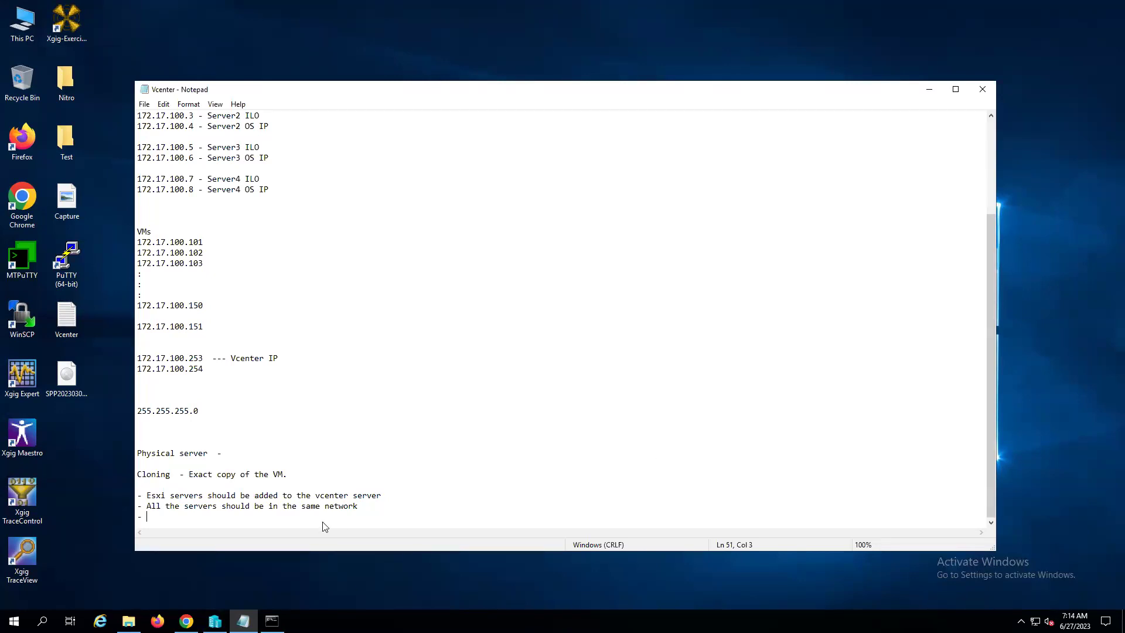
{"action": "type", "text": "we can do cloning with in the esx"}
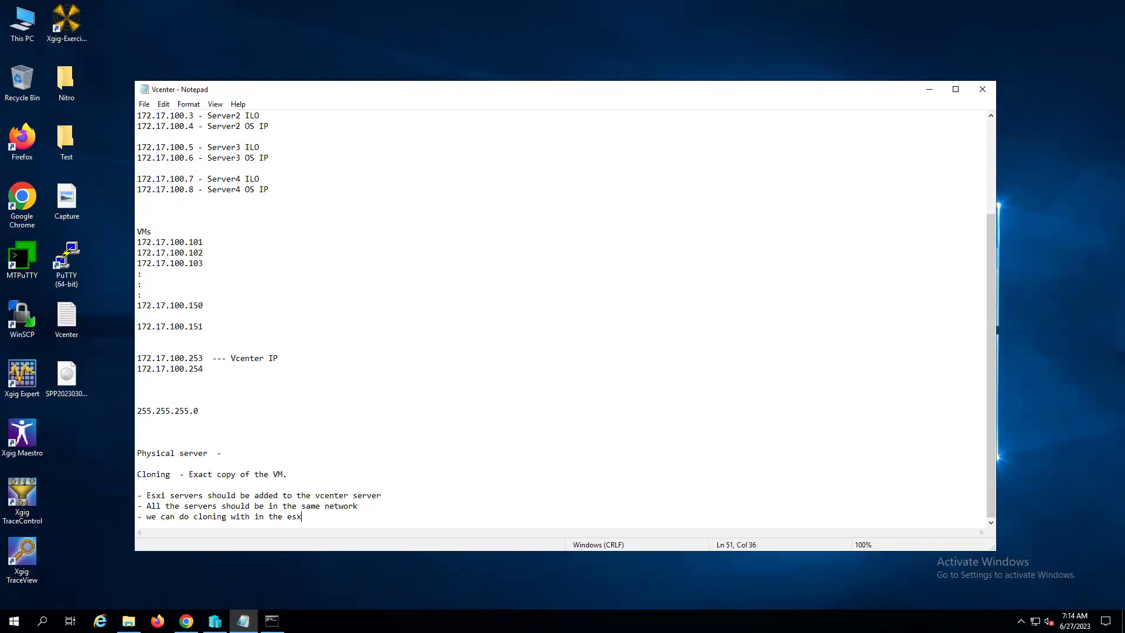
{"action": "type", "text": "i and "}
{"action": "type", "text": "other"}
{"action": "key", "text": "BackSpace"}
{"action": "key", "text": "BackSpace"}
{"action": "key", "text": "BackSpace"}
{"action": "key", "text": "BackSpace"}
{"action": "key", "text": "BackSpace"}
{"action": "type", "text": "to the other esxi servers in the c"}
{"action": "key", "text": "BackSpace"}
{"action": "type", "text": "vcenter"}
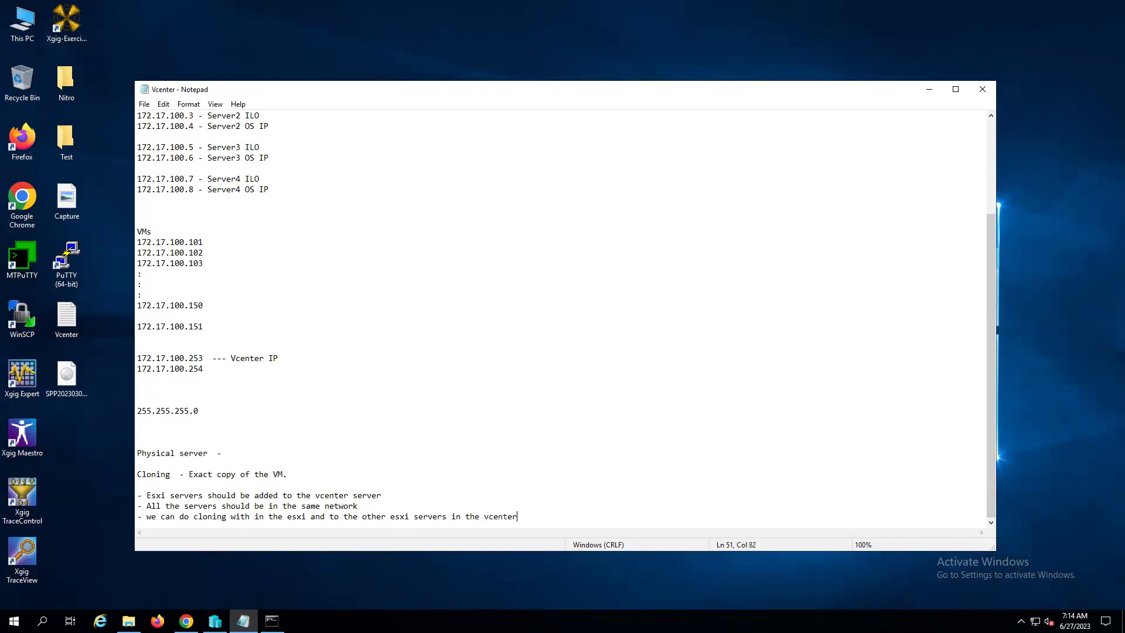
{"action": "type", "text": " server."}
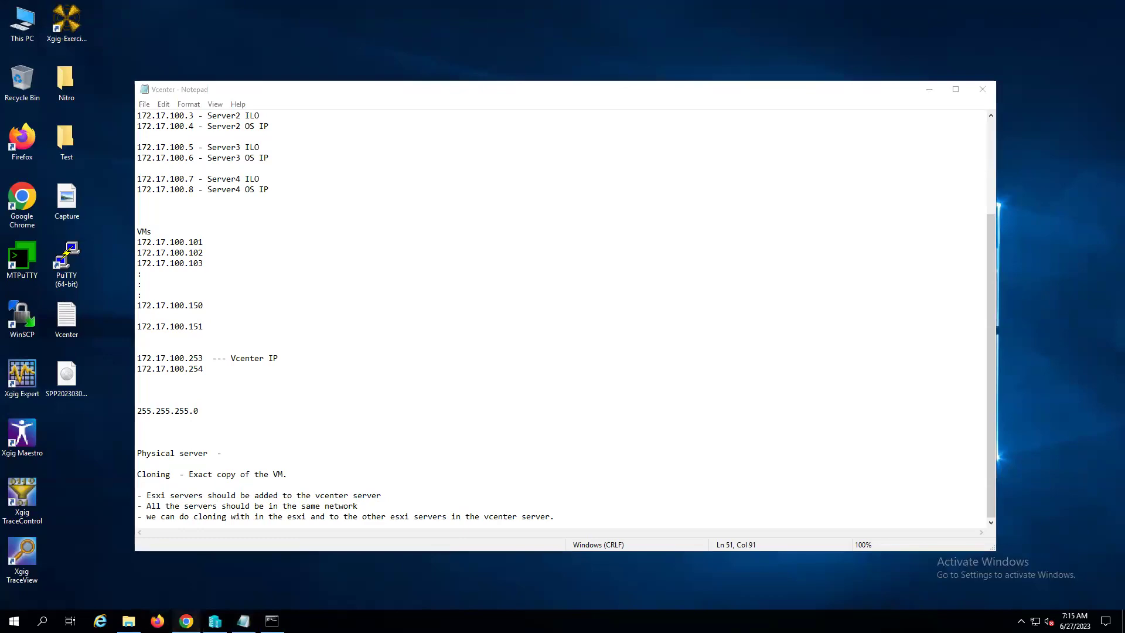
- Close the HPE Nimble Storage and OneView browser tabs
{"action": "left_click", "coordinate": [186, 621]}
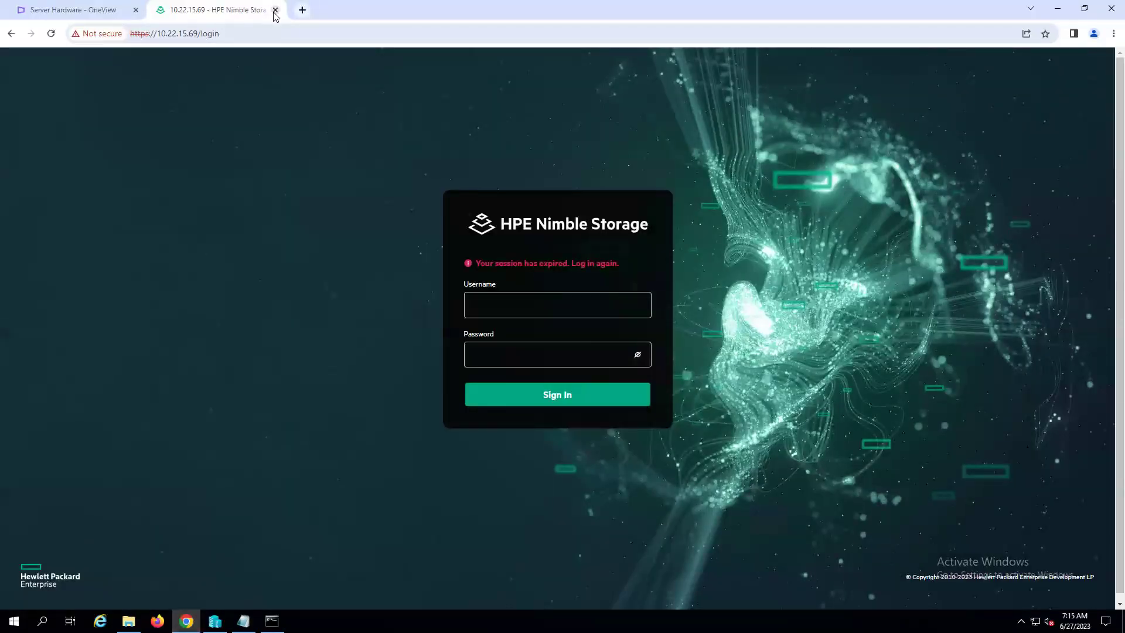
{"action": "left_click", "coordinate": [276, 10]}
{"action": "left_click", "coordinate": [137, 10]}
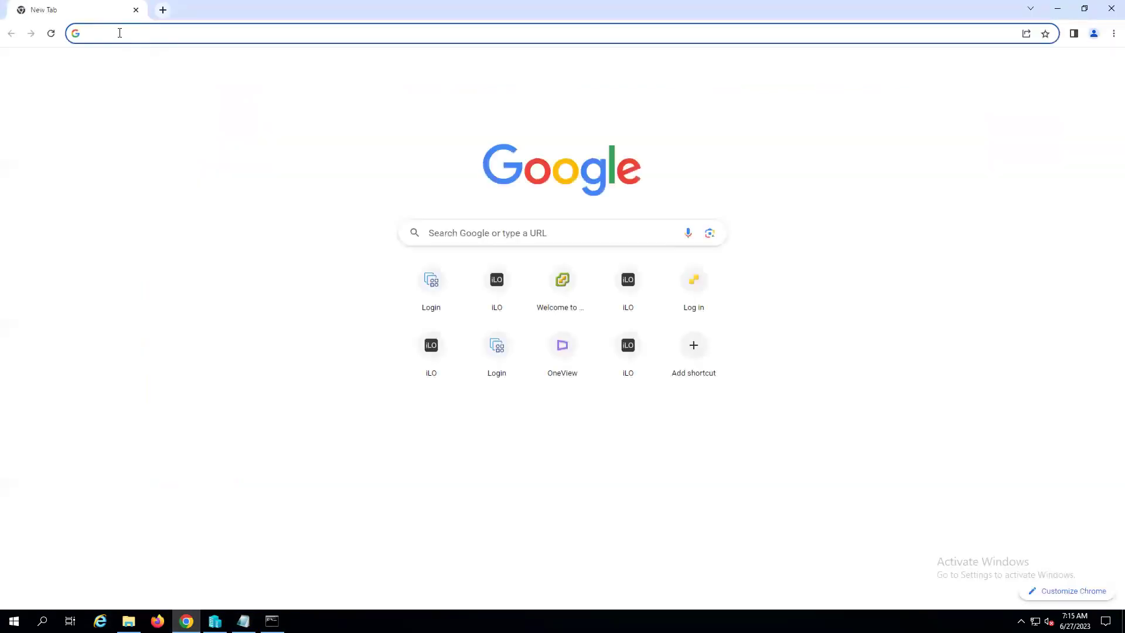
- Load the vSphere login page at 172.17.100.253 in a fresh browser window
{"action": "left_click", "coordinate": [119, 33]}
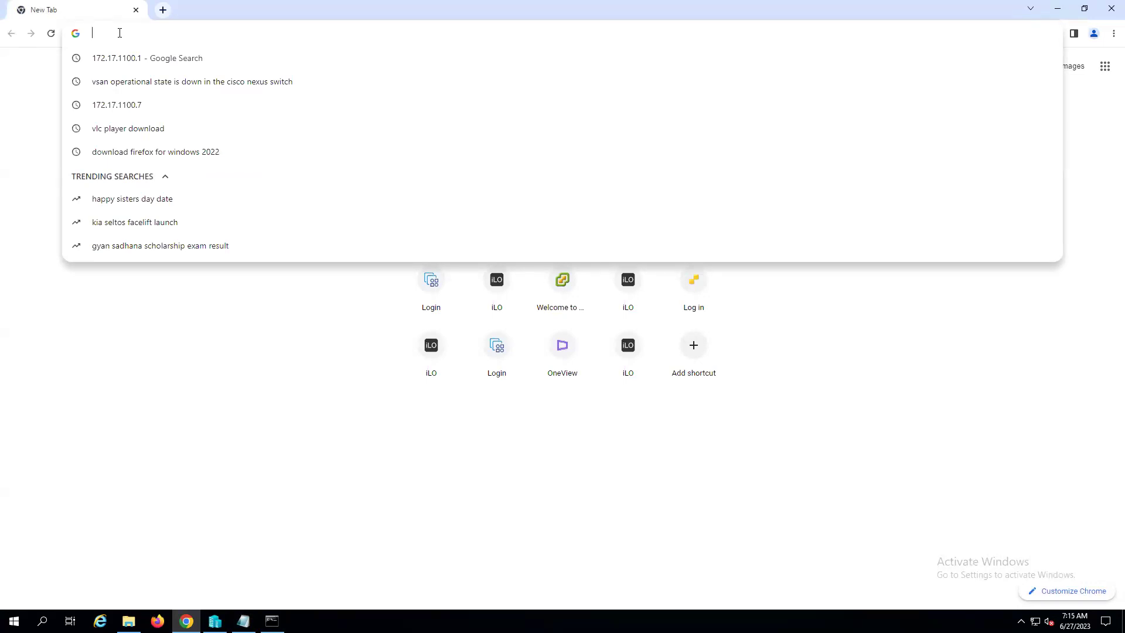
{"action": "type", "text": "1"}
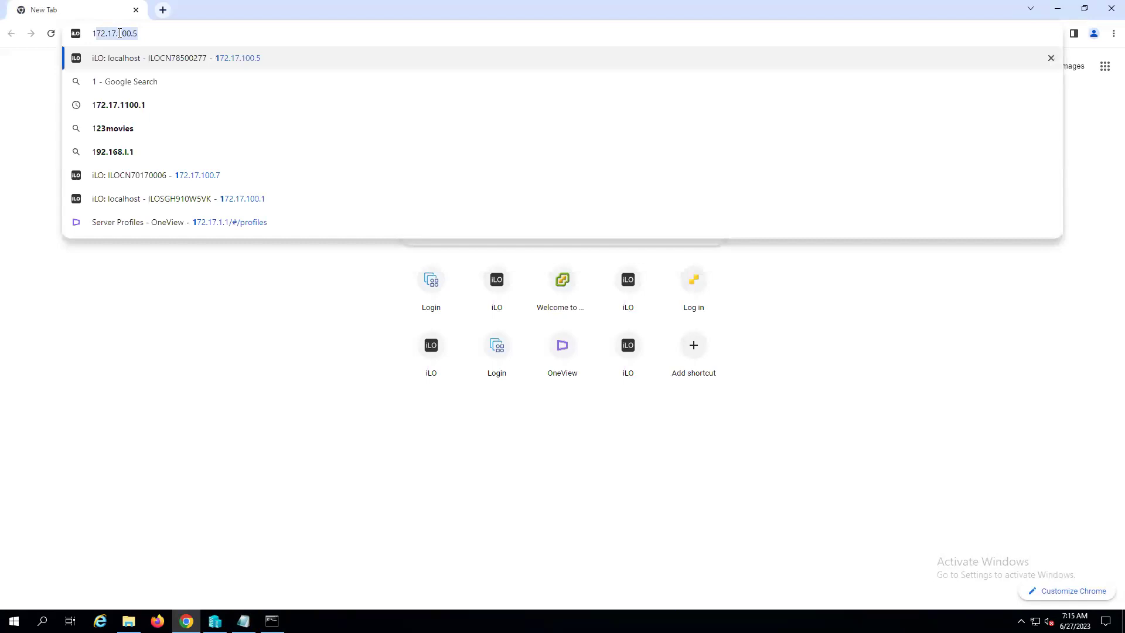
{"action": "type", "text": "72.17.100.253"}
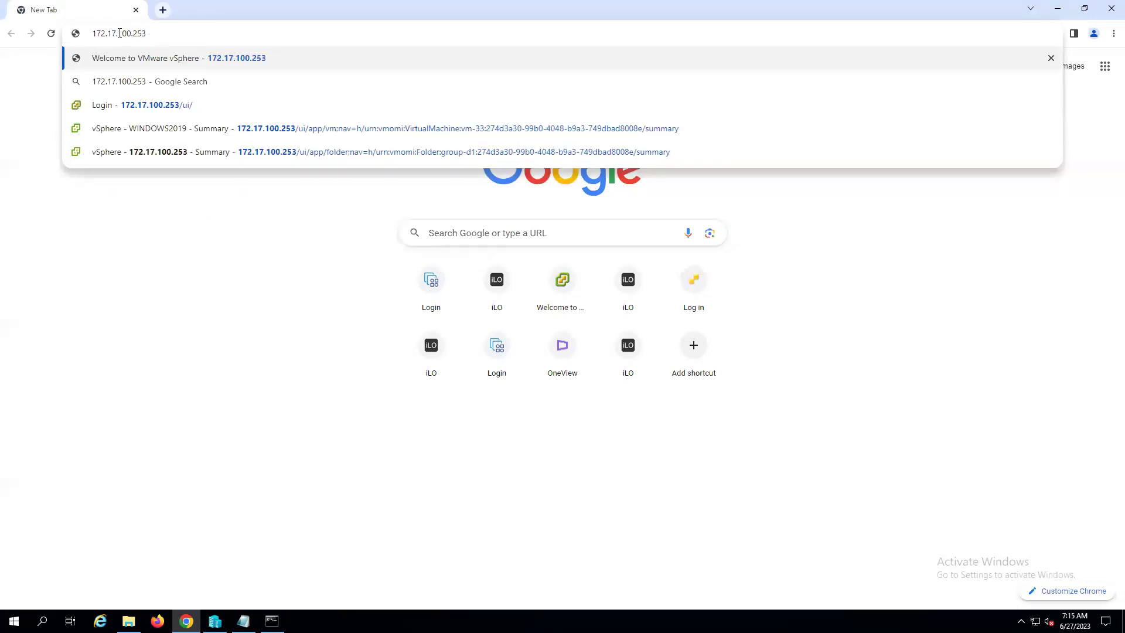
{"action": "key", "text": "Down"}
{"action": "key", "text": "Down"}
{"action": "key", "text": "Down"}
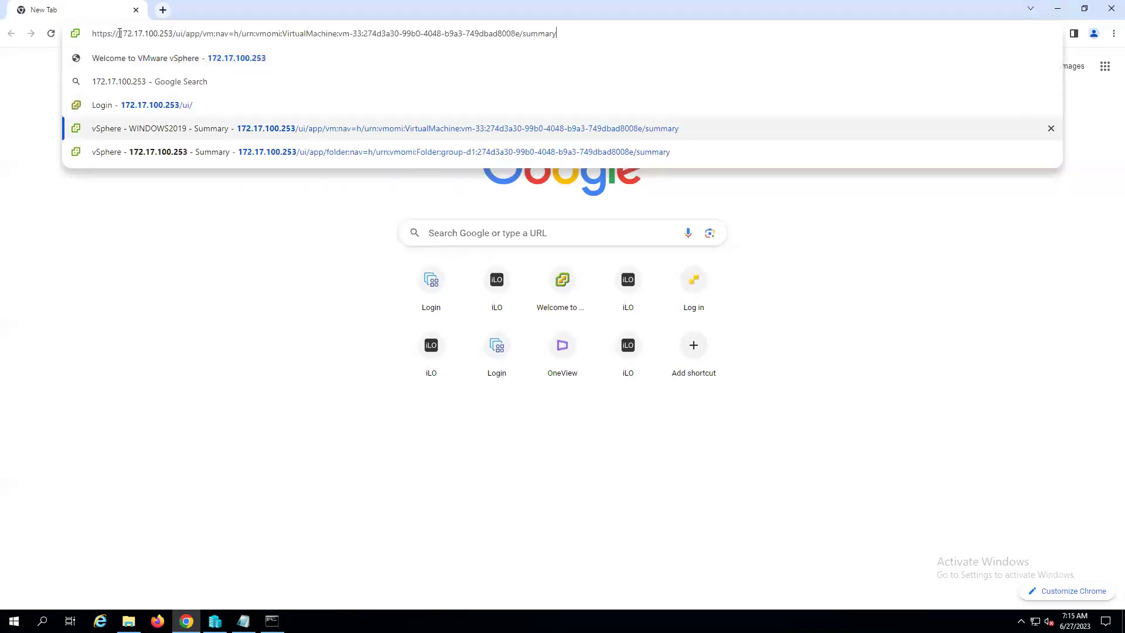
{"action": "key", "text": "Up"}
{"action": "key", "text": "Return"}
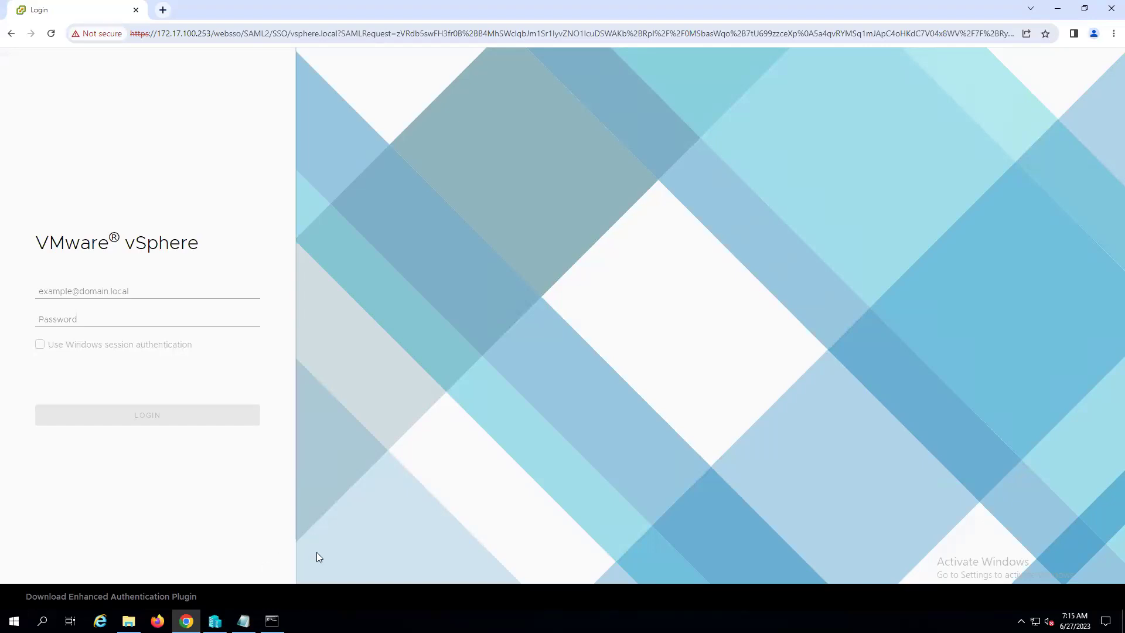
- Log in to vCenter with the administrator username and password copied from the notes
{"action": "left_click", "coordinate": [244, 621]}
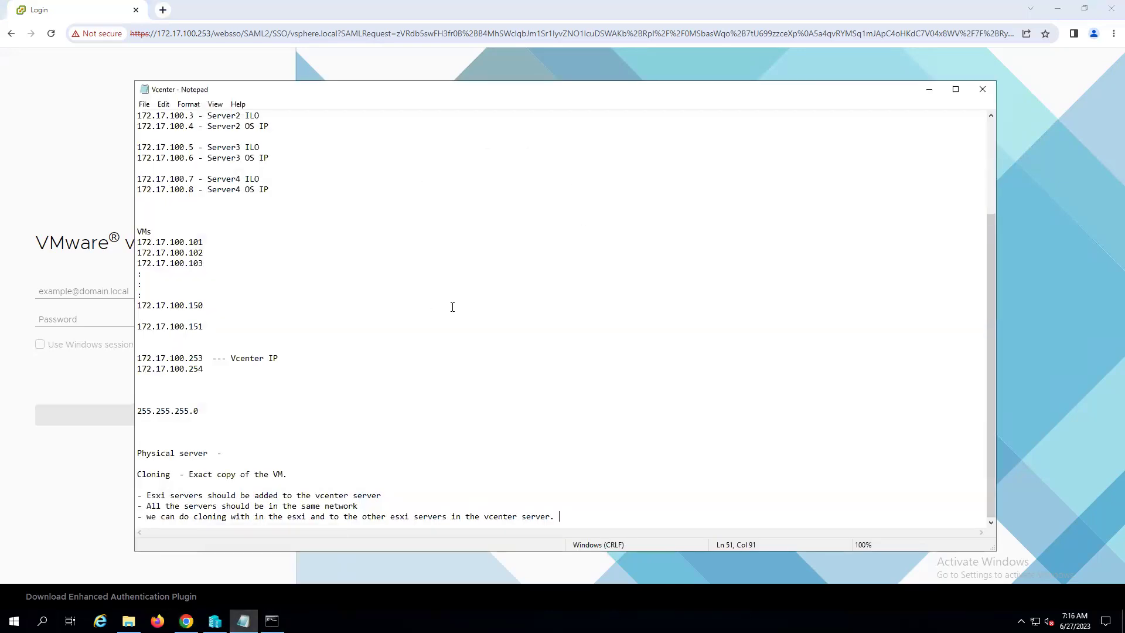
{"action": "scroll", "coordinate": [452, 307], "scroll_direction": "up", "scroll_amount": 4}
{"action": "left_click_drag", "start_coordinate": [265, 169], "coordinate": [131, 169]}
{"action": "key", "text": "ctrl+c"}
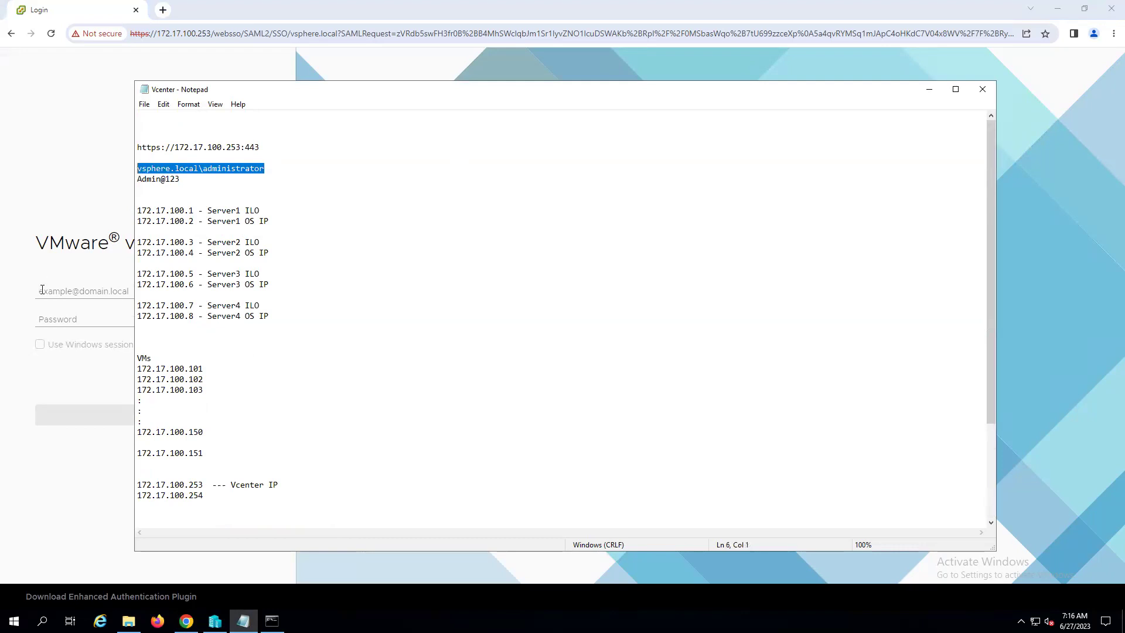
{"action": "left_click", "coordinate": [44, 290]}
{"action": "key", "text": "ctrl+v"}
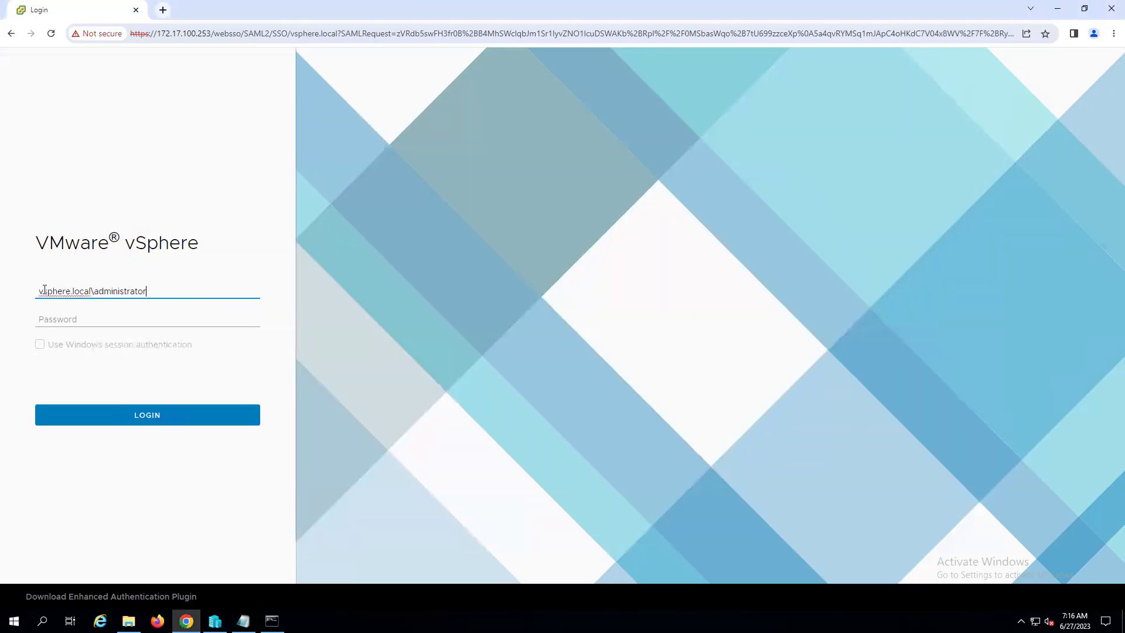
{"action": "key", "text": "alt+Tab"}
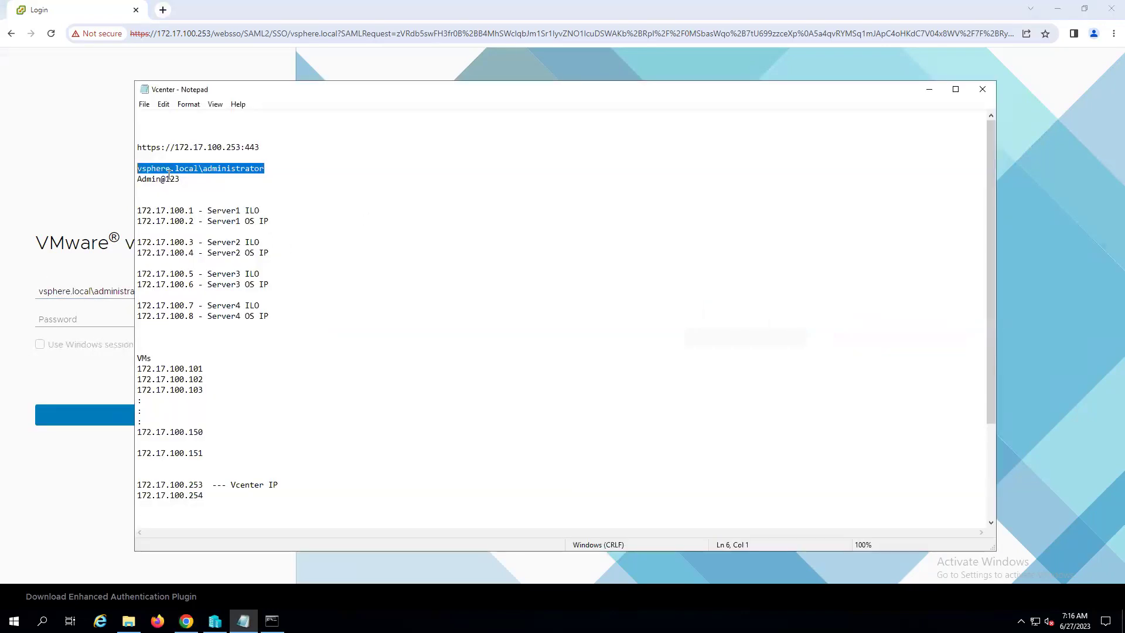
{"action": "double_click", "coordinate": [155, 177]}
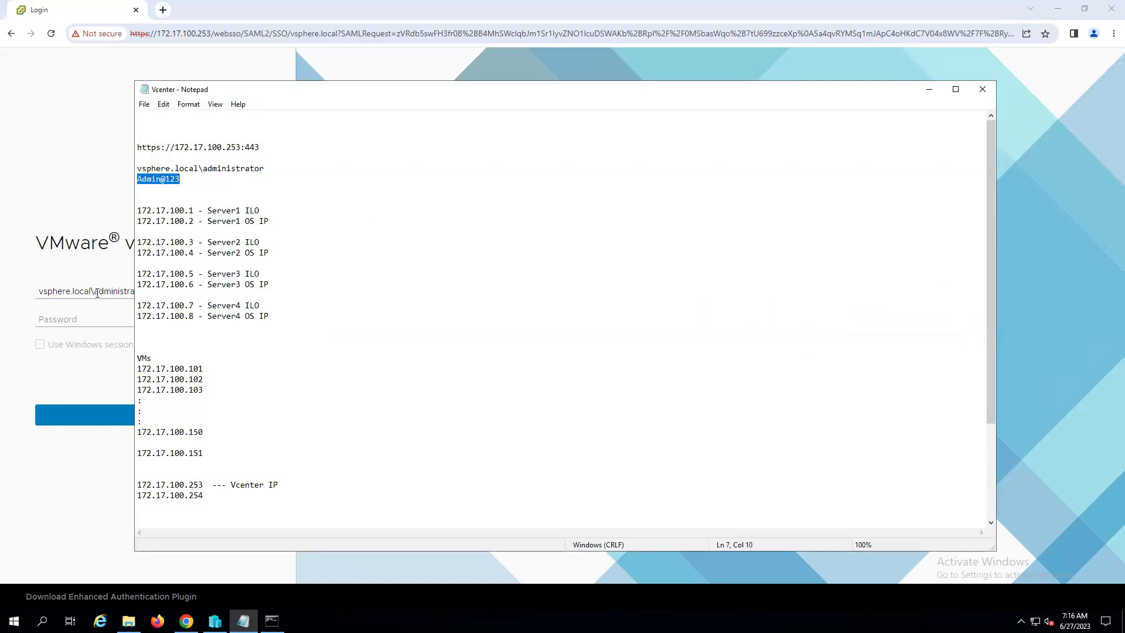
{"action": "left_click", "coordinate": [47, 317]}
{"action": "key", "text": "ctrl+v"}
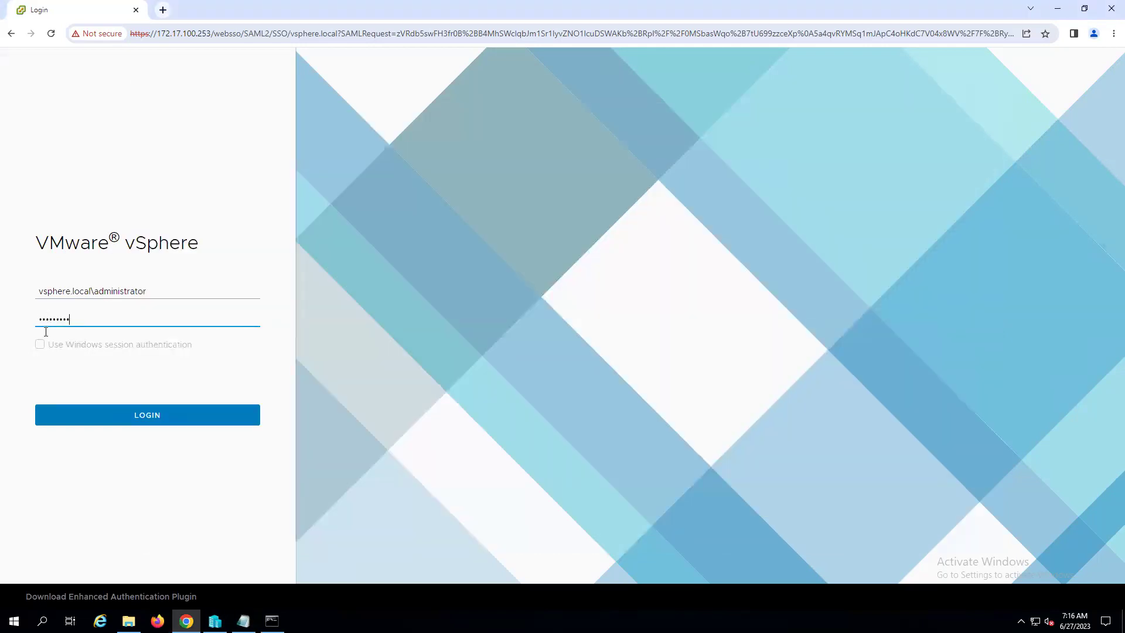
{"action": "left_click", "coordinate": [130, 415]}
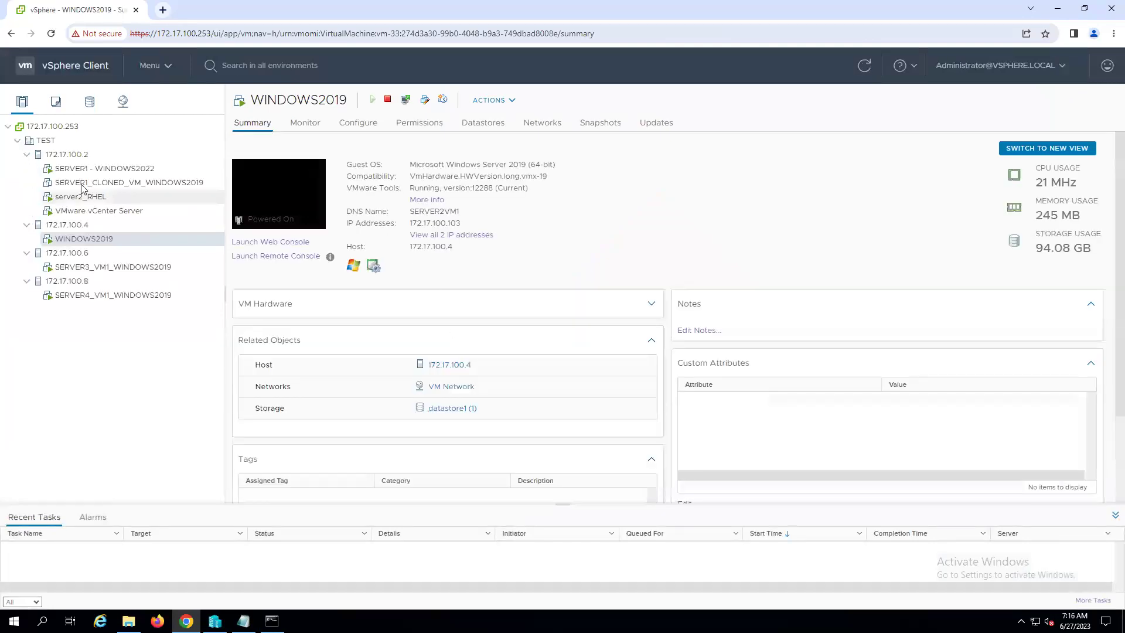
- Collapse the 172.17.100.4, 172.17.100.6 and 172.17.100.8 hosts in the inventory
{"action": "left_click", "coordinate": [26, 154]}
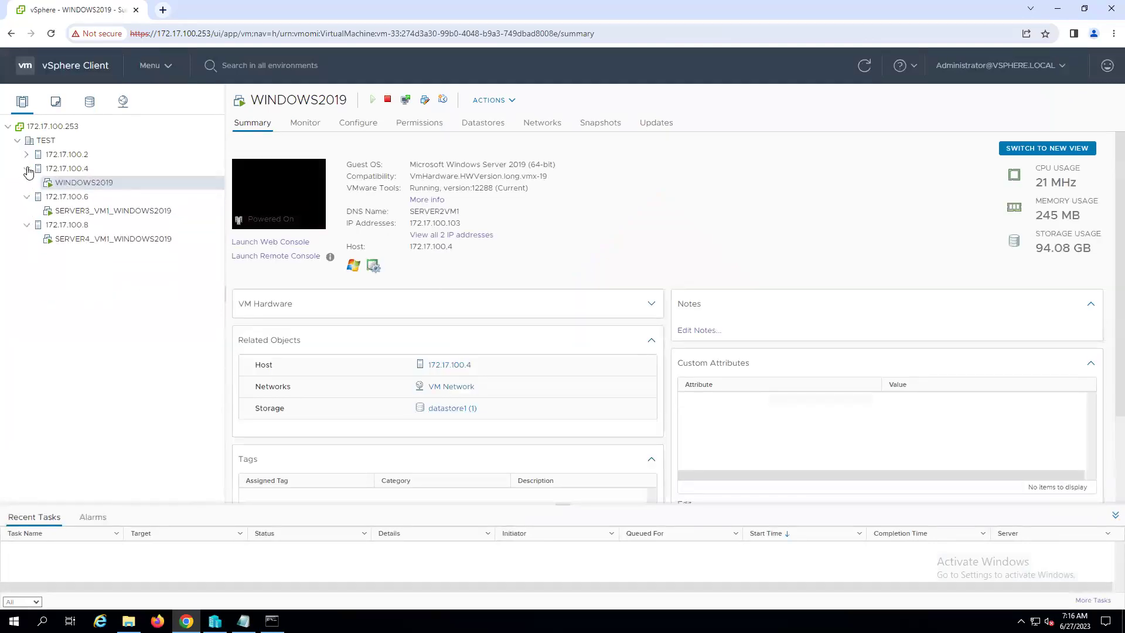
{"action": "left_click", "coordinate": [26, 168]}
{"action": "left_click", "coordinate": [25, 182]}
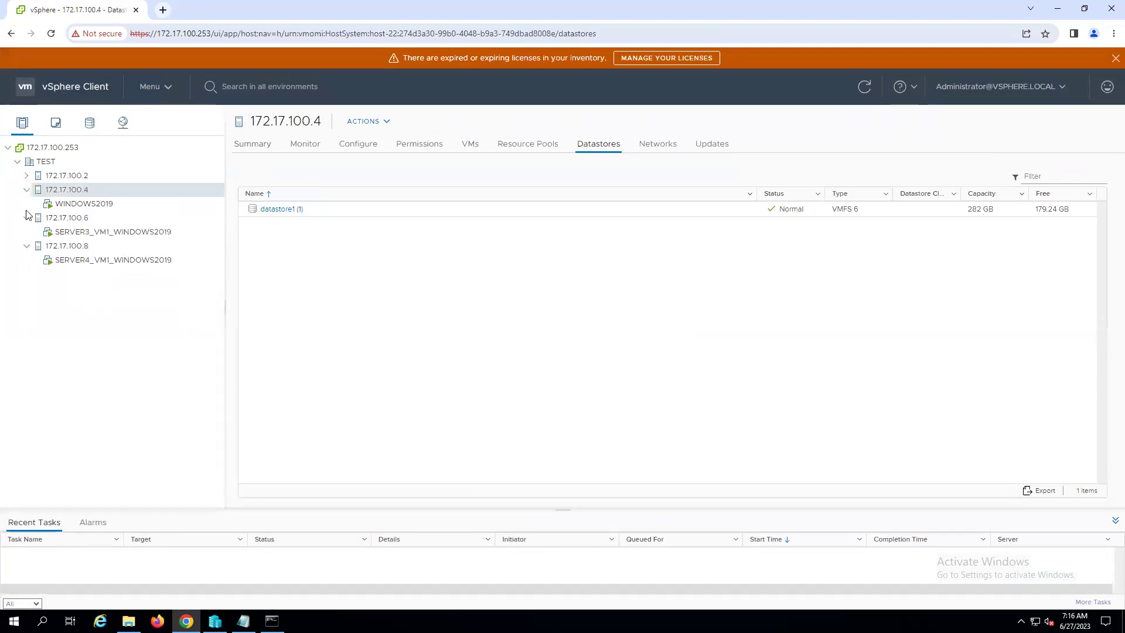
{"action": "left_click", "coordinate": [26, 218]}
{"action": "left_click", "coordinate": [26, 191]}
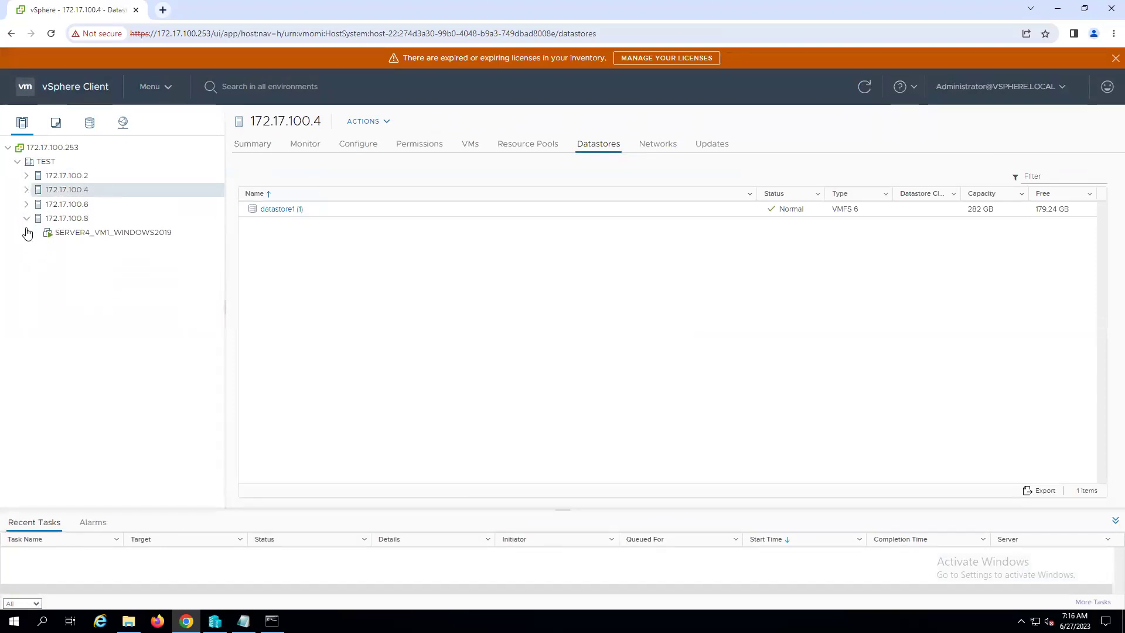
{"action": "left_click", "coordinate": [26, 217]}
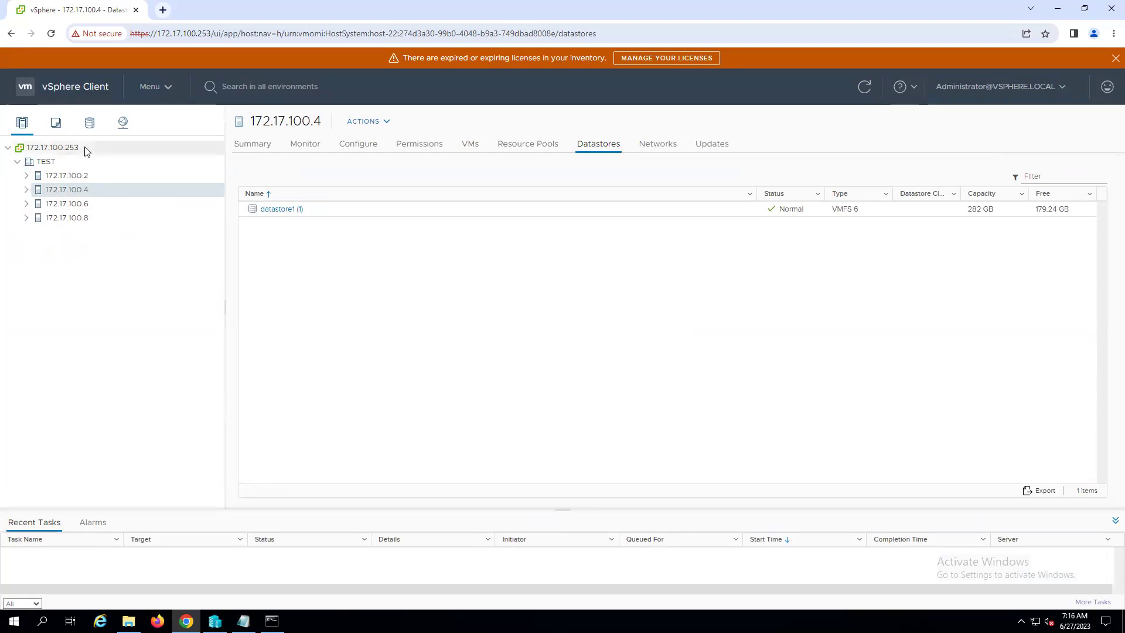
- Expand host 172.17.100.2 and bring up the actions menu for SERVER1_CLONED_VM_WINDOWS2019
{"action": "left_click", "coordinate": [26, 176]}
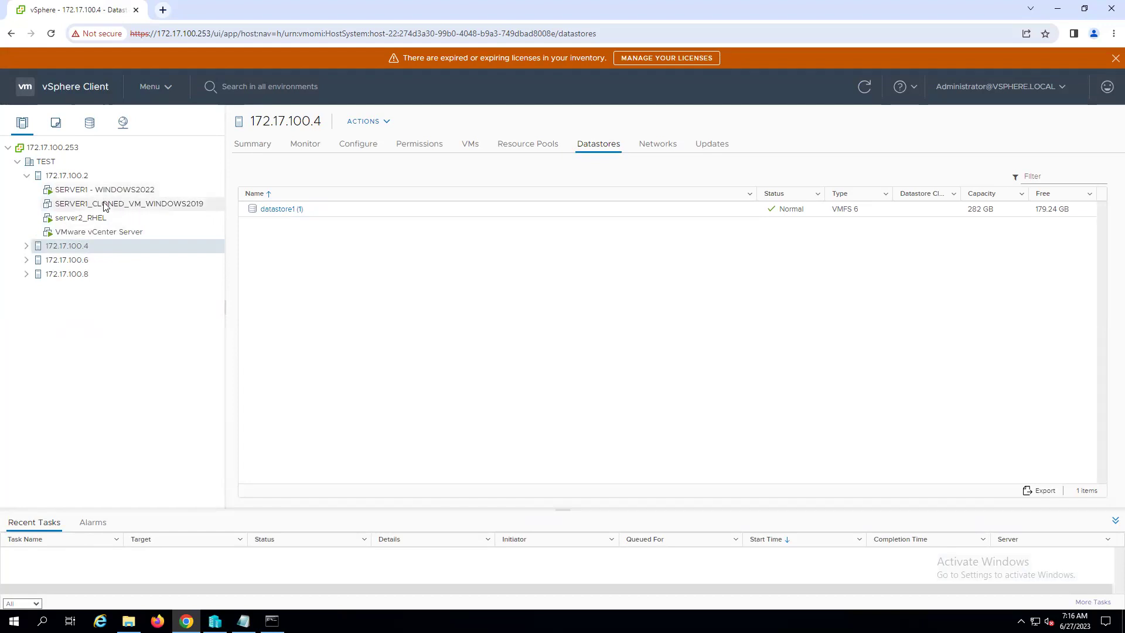
{"action": "right_click", "coordinate": [105, 206]}
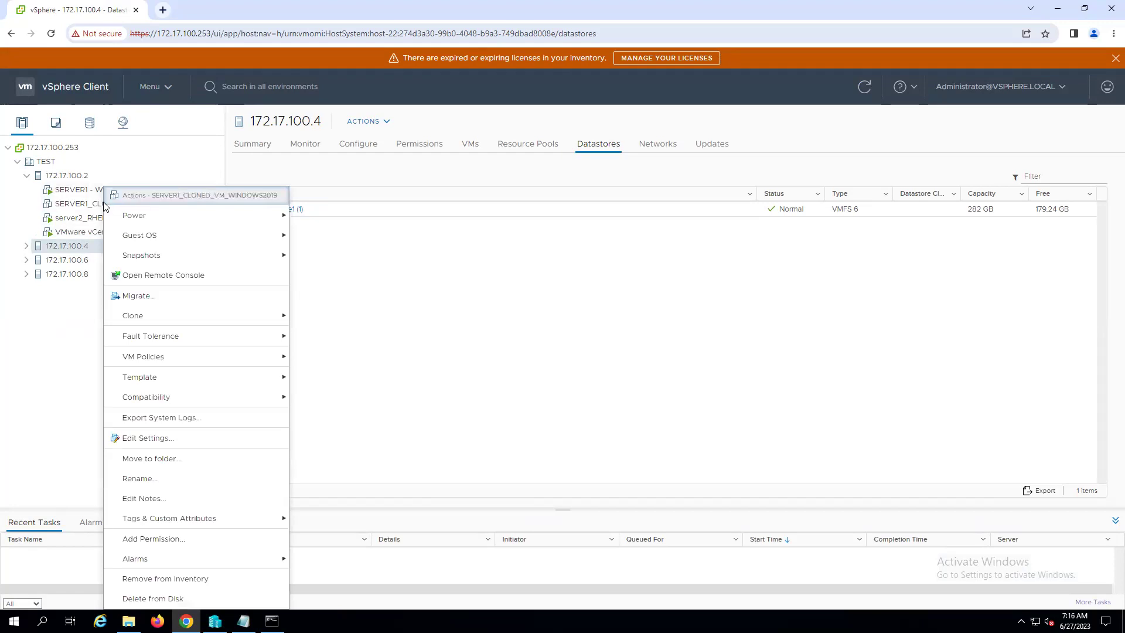
{"action": "left_click", "coordinate": [42, 621]}
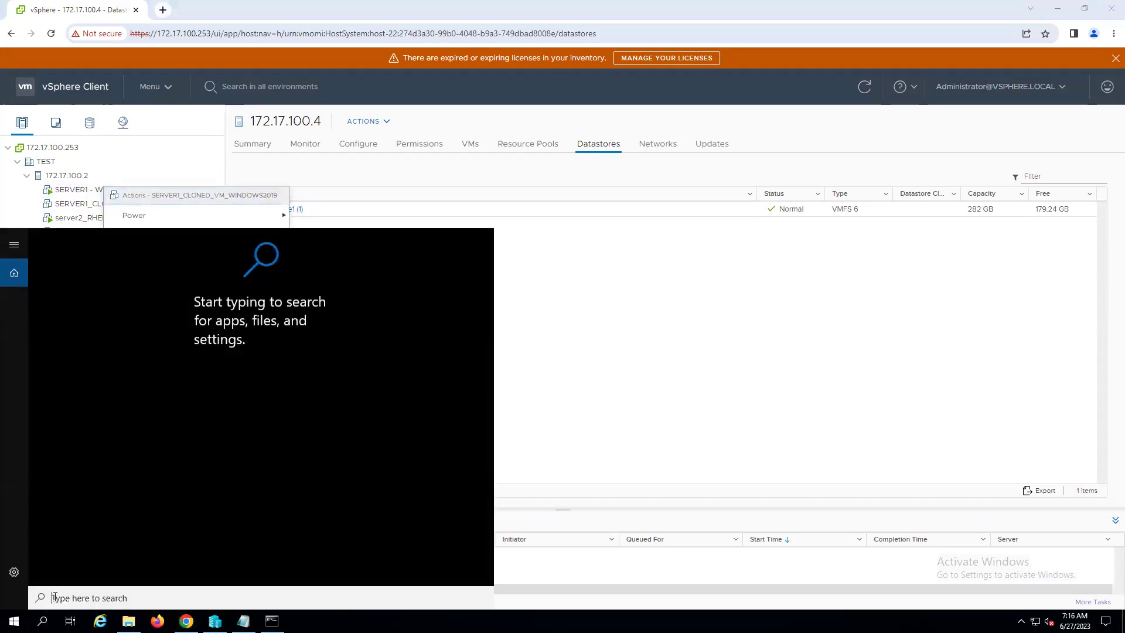
- Snip the SERVER1_CLONED_VM_WINDOWS2019 Actions and Power menus with Snipping Tool, then dismiss the menu
{"action": "type", "text": "snipping"}
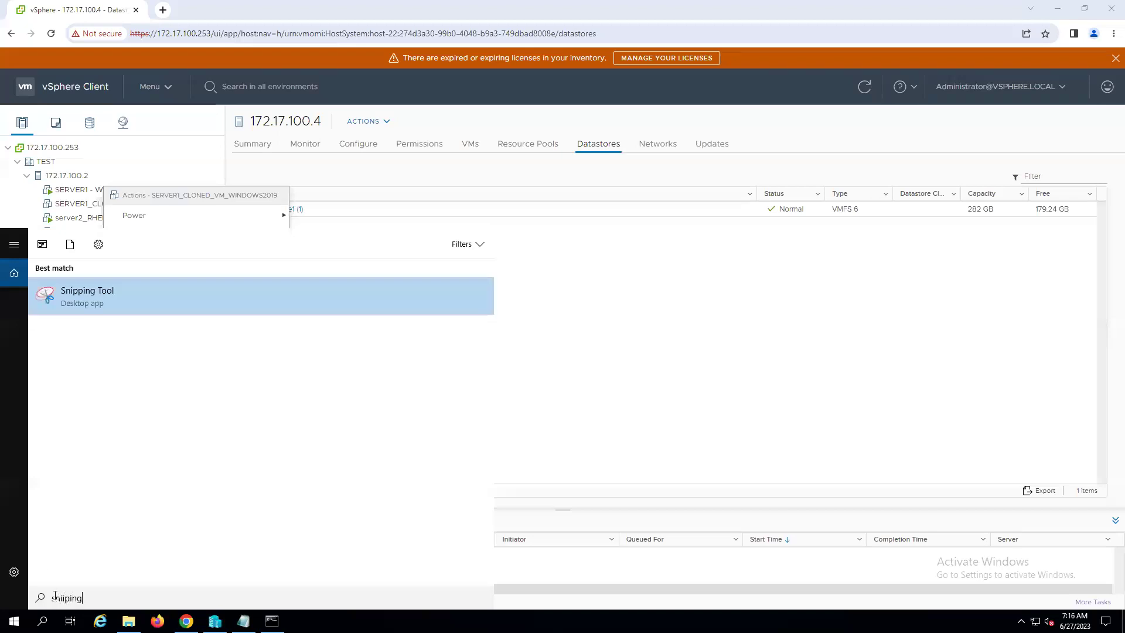
{"action": "left_click", "coordinate": [84, 301]}
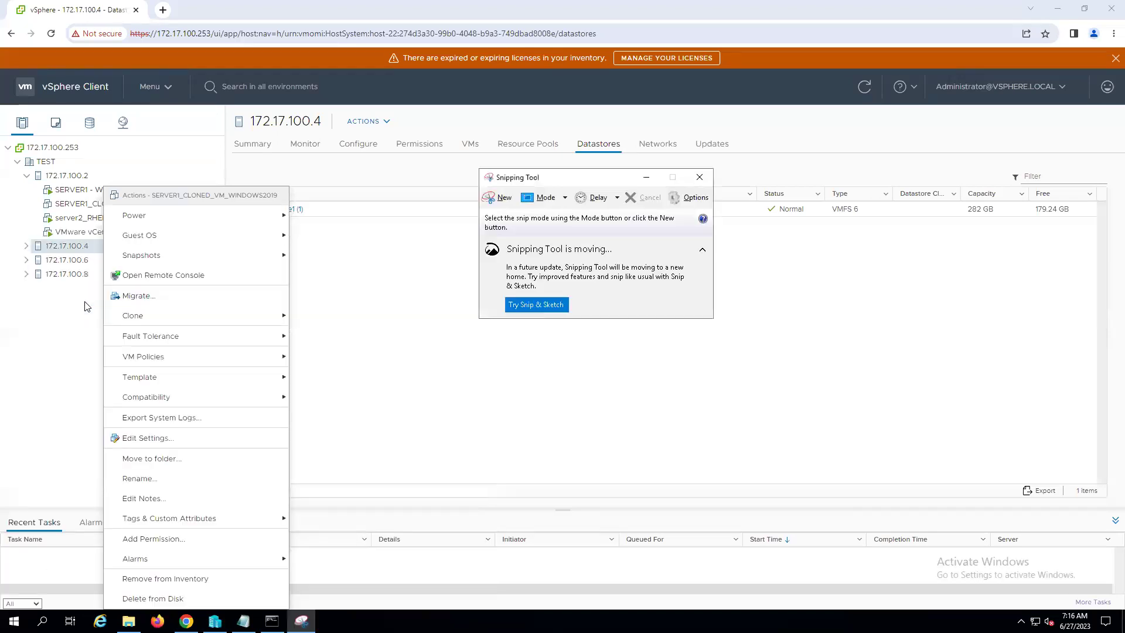
{"action": "left_click", "coordinate": [501, 200]}
{"action": "left_click_drag", "start_coordinate": [101, 183], "coordinate": [451, 604]}
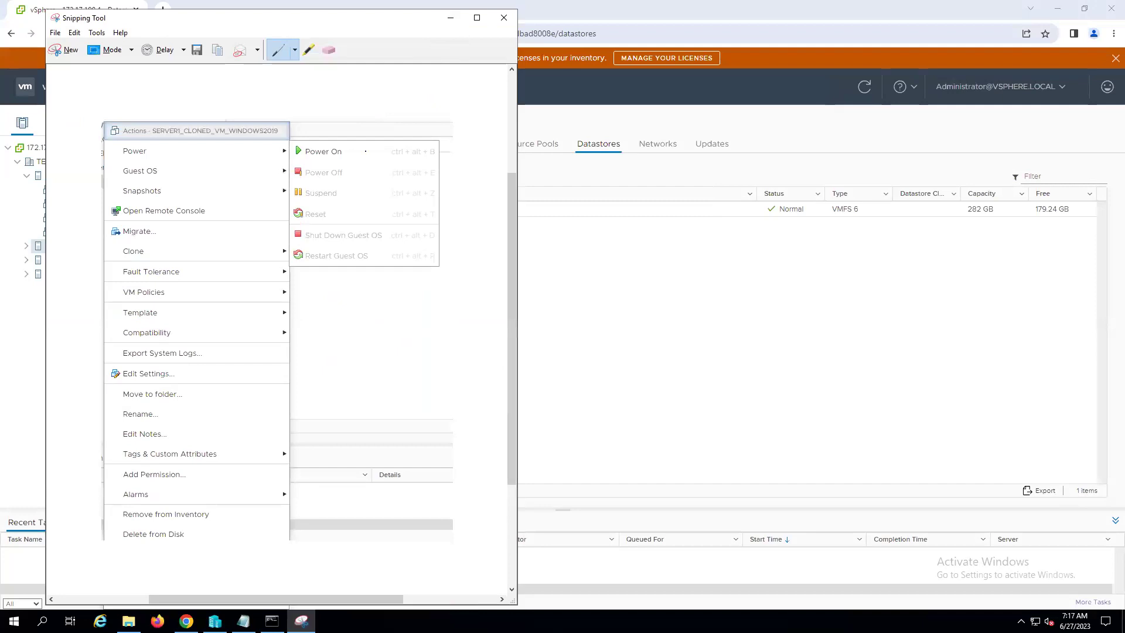
{"action": "left_click", "coordinate": [451, 17]}
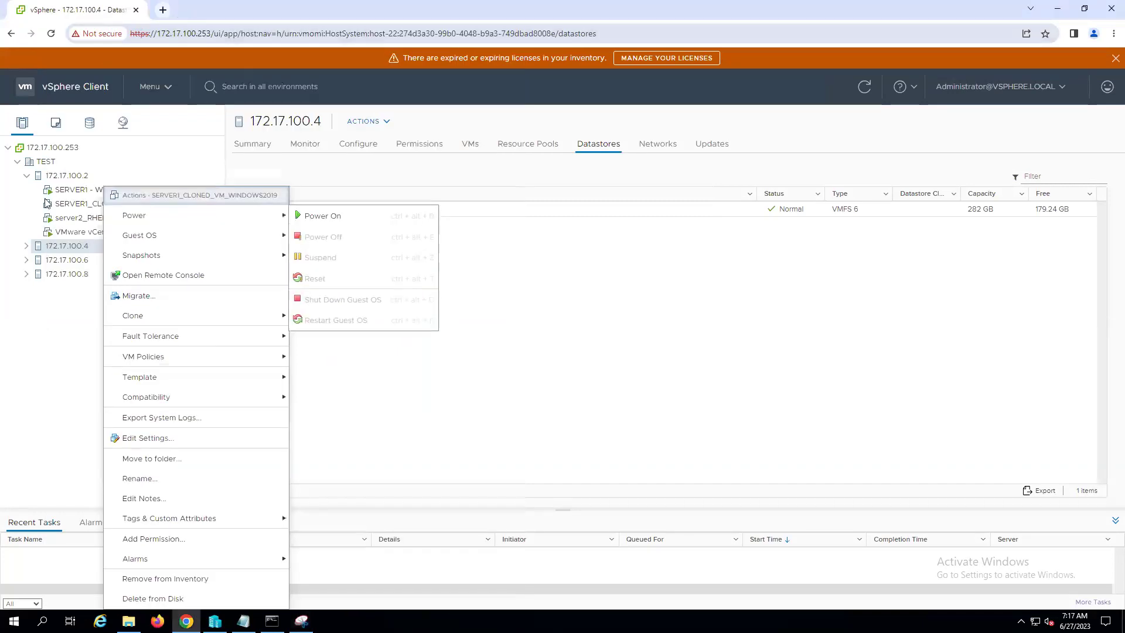
{"action": "left_click", "coordinate": [594, 319]}
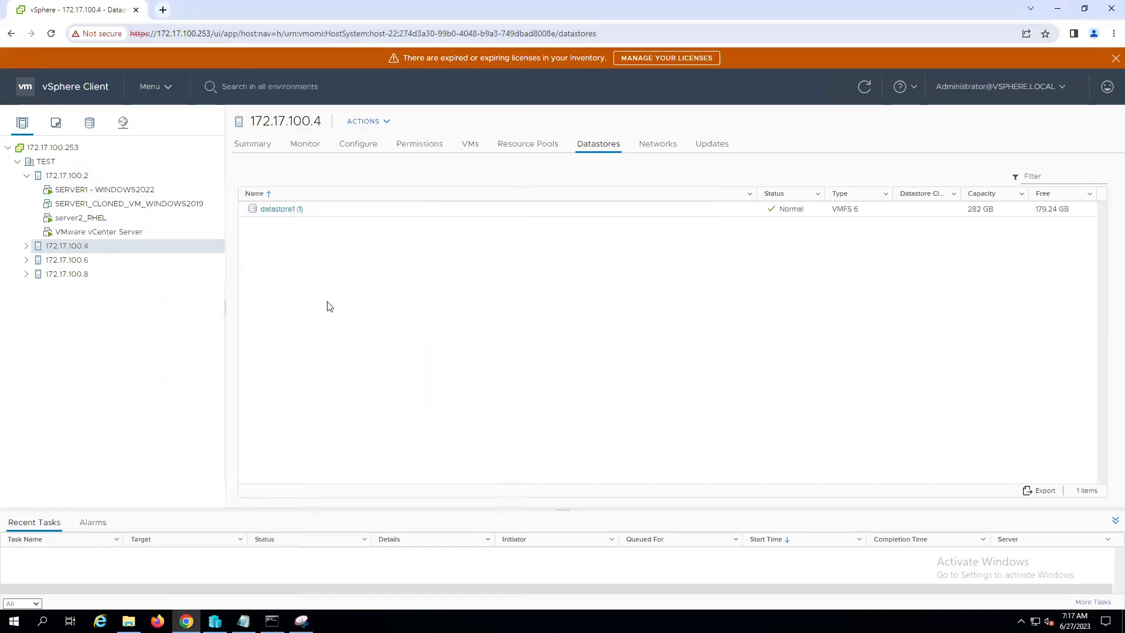
- Load ESXi host 172.17.100.2 in a new tab, bypassing the certificate warning
{"action": "left_click", "coordinate": [167, 15]}
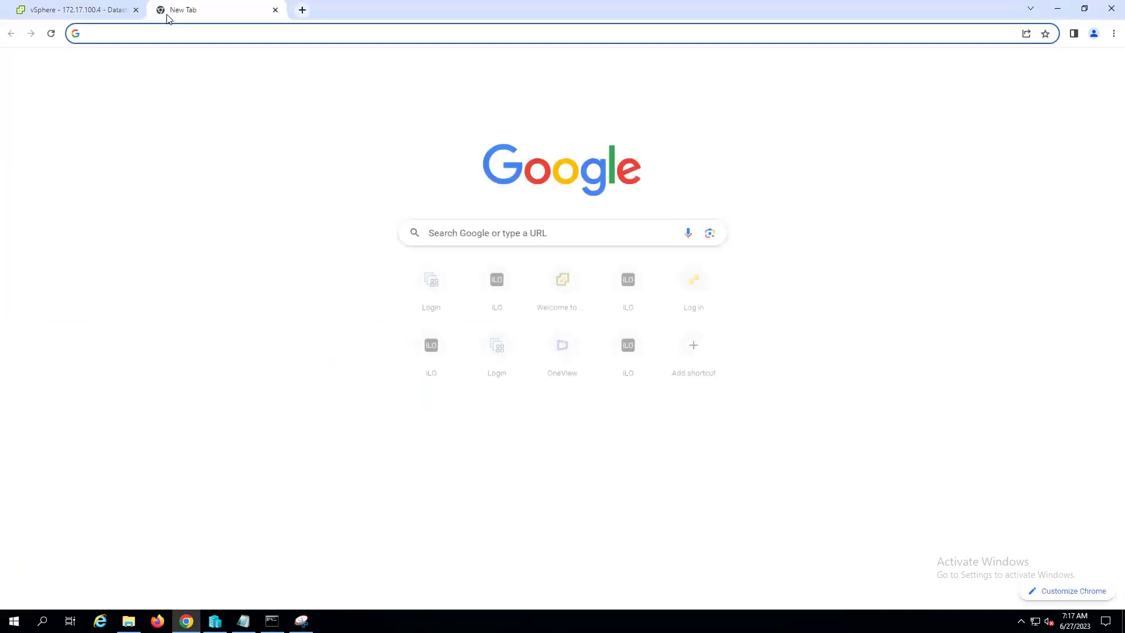
{"action": "type", "text": "172."}
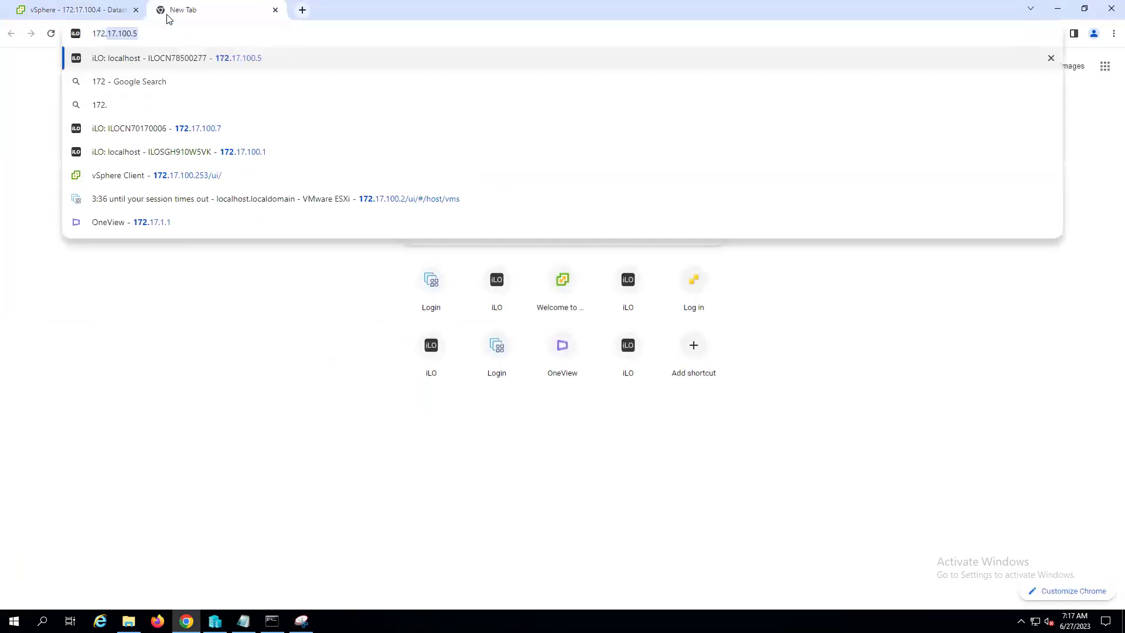
{"action": "type", "text": "17.100.2"}
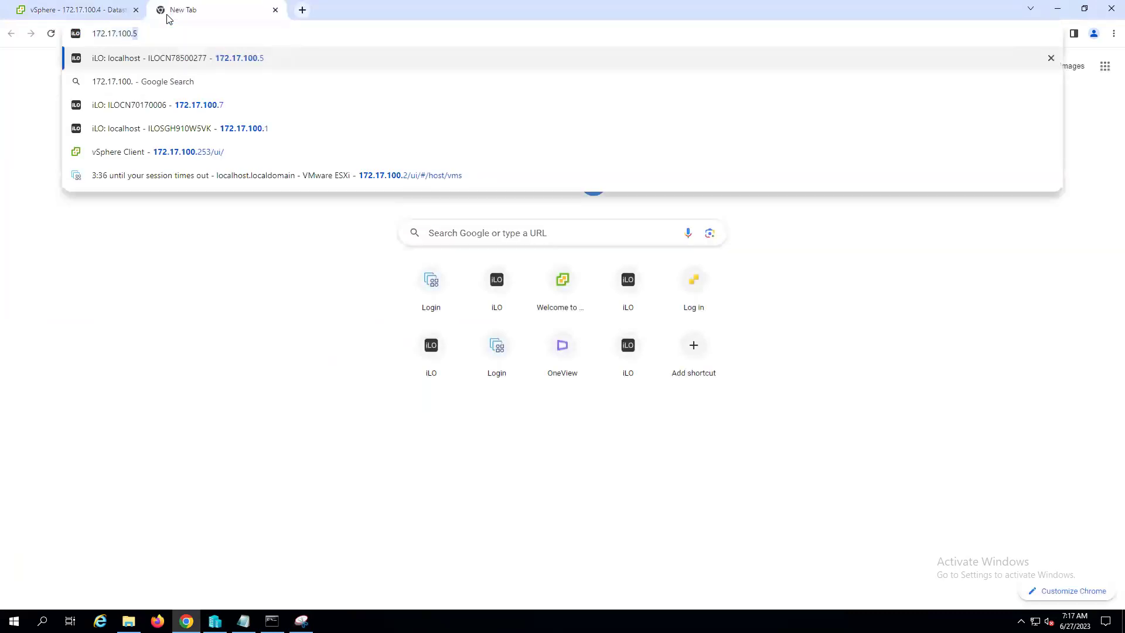
{"action": "key", "text": "Return"}
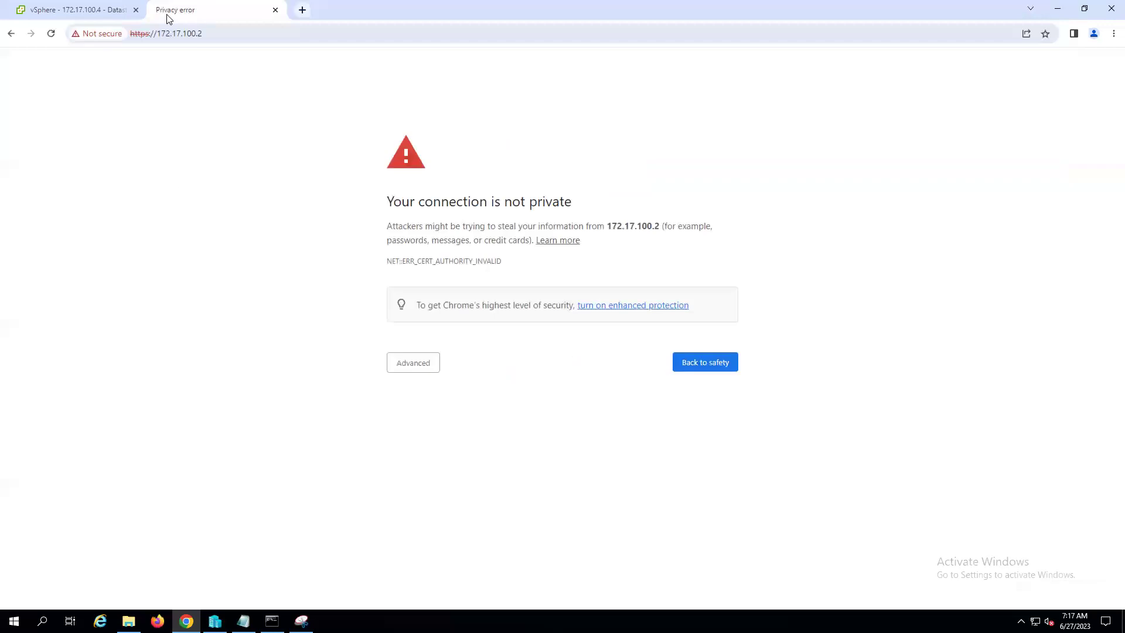
{"action": "left_click", "coordinate": [414, 365]}
{"action": "left_click", "coordinate": [451, 453]}
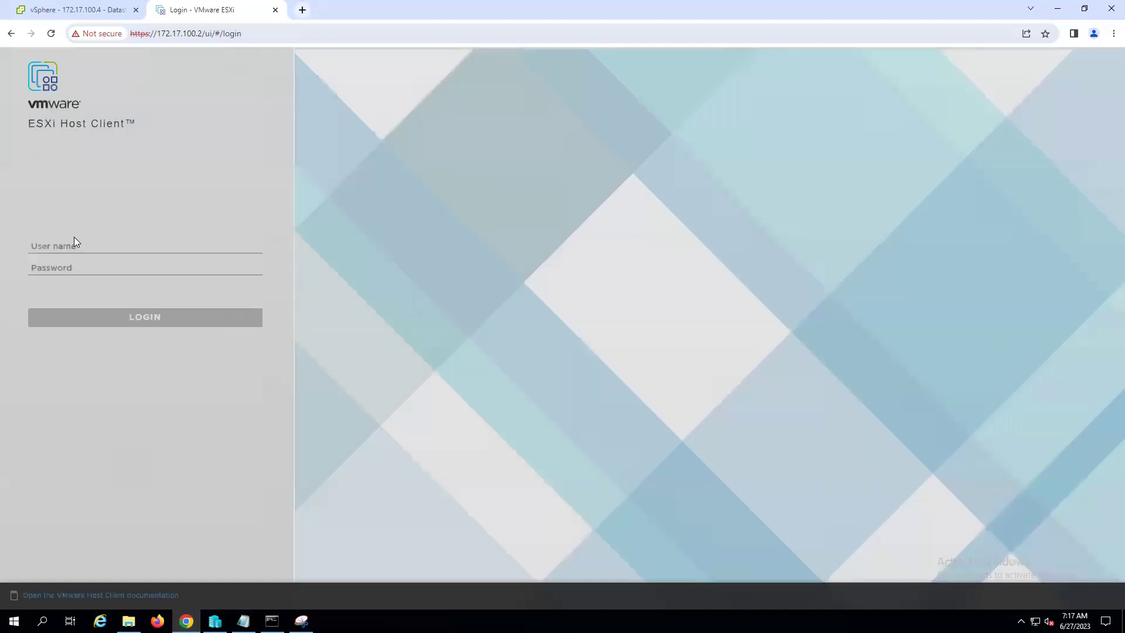
- Sign in to the ESXi host as root with the host password
{"action": "left_click", "coordinate": [47, 246]}
{"action": "type", "text": "roo"}
{"action": "key", "text": "Tab"}
{"action": "type", "text": "P@ssw"}
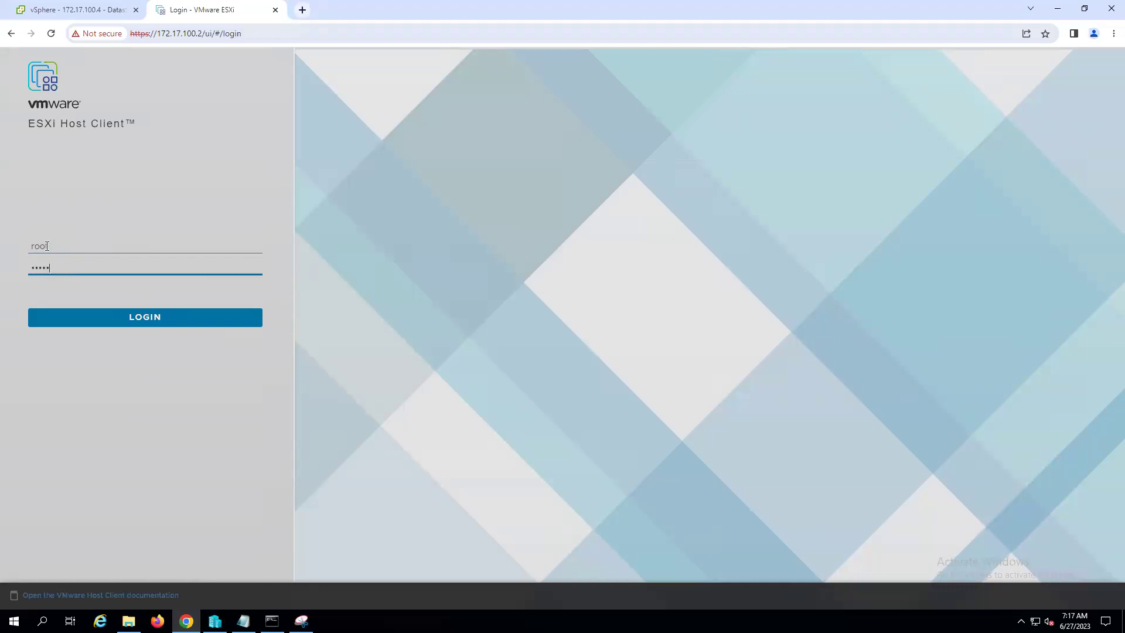
{"action": "type", "text": "0rd"}
{"action": "key", "text": "Return"}
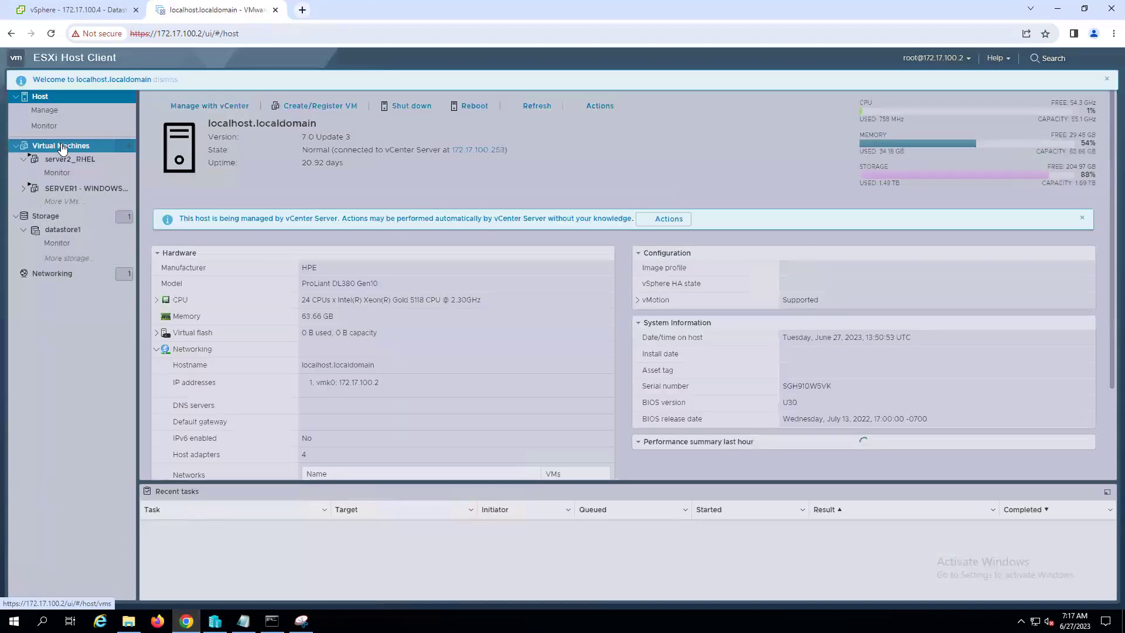
- List the ESXi host's virtual machines and open the context menu for SERVER1_CLONED_VM_WINDOWS2019
{"action": "left_click", "coordinate": [62, 148]}
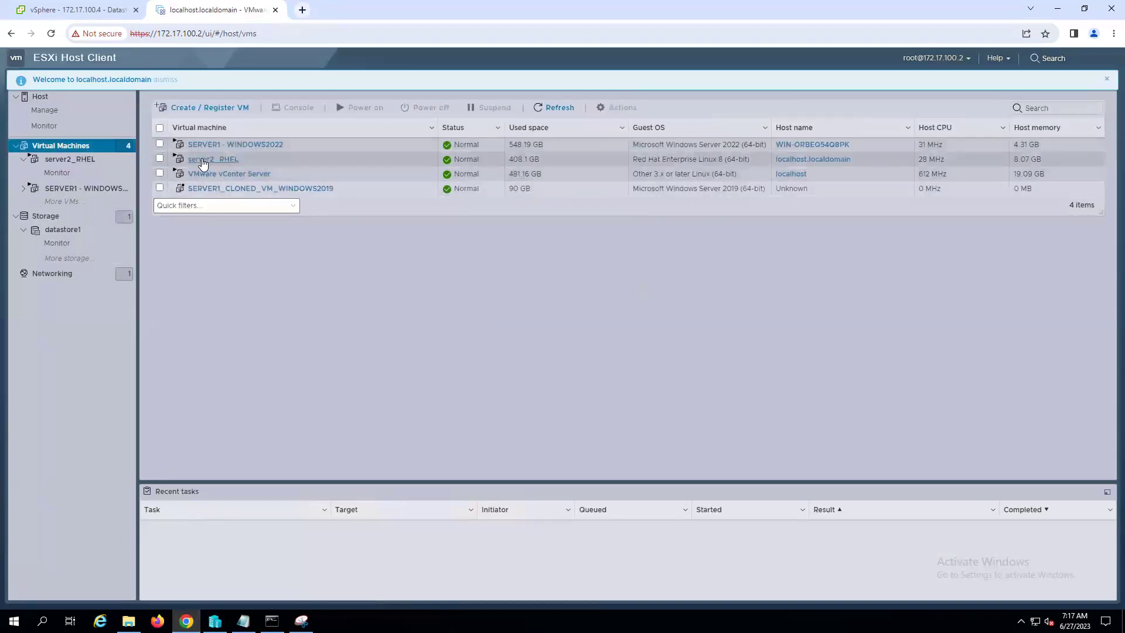
{"action": "left_click", "coordinate": [239, 188]}
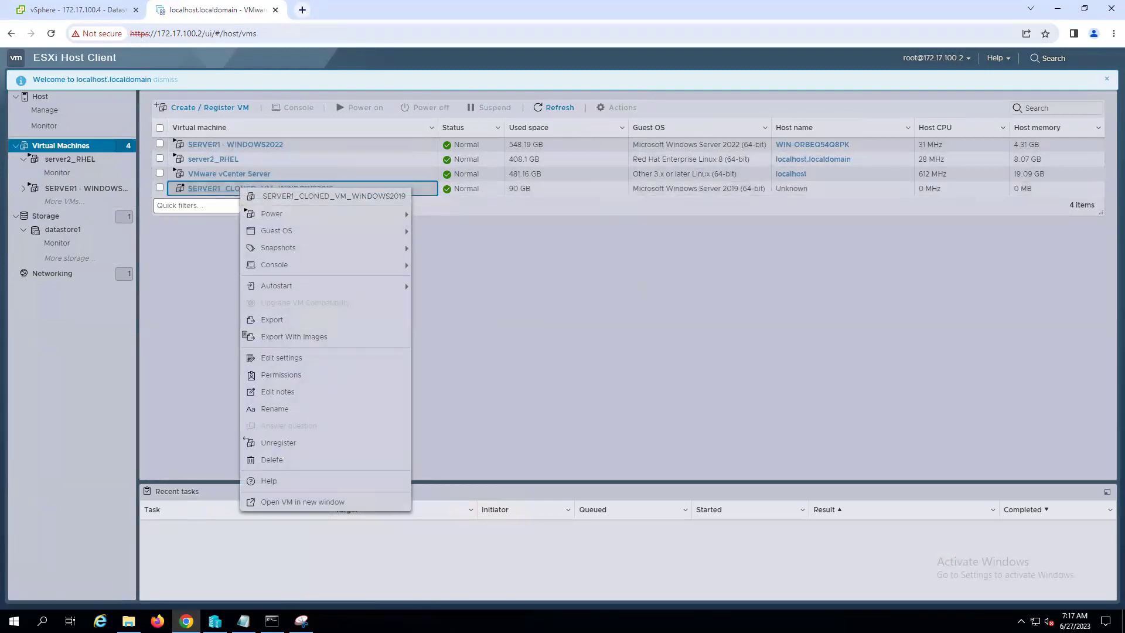
- Compare the Snipping Tool snip beside the ESXi actions menu, then minimize it and close the ESXi tab
{"action": "left_click", "coordinate": [302, 621]}
{"action": "left_click_drag", "start_coordinate": [342, 26], "coordinate": [814, 36]}
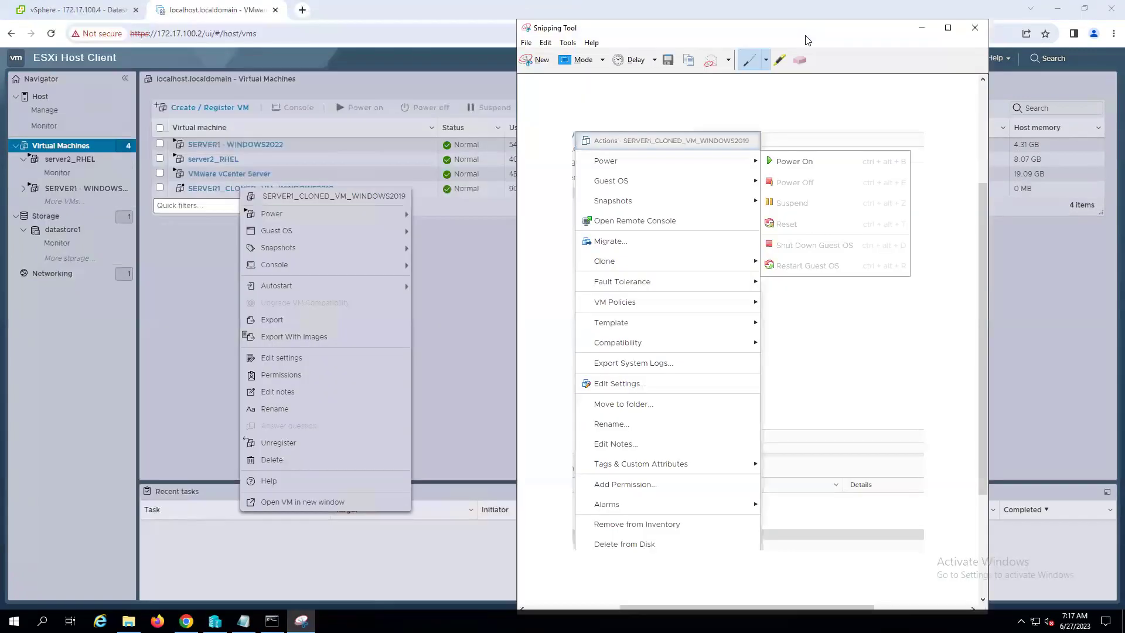
{"action": "left_click_drag", "start_coordinate": [709, 36], "coordinate": [648, 27]}
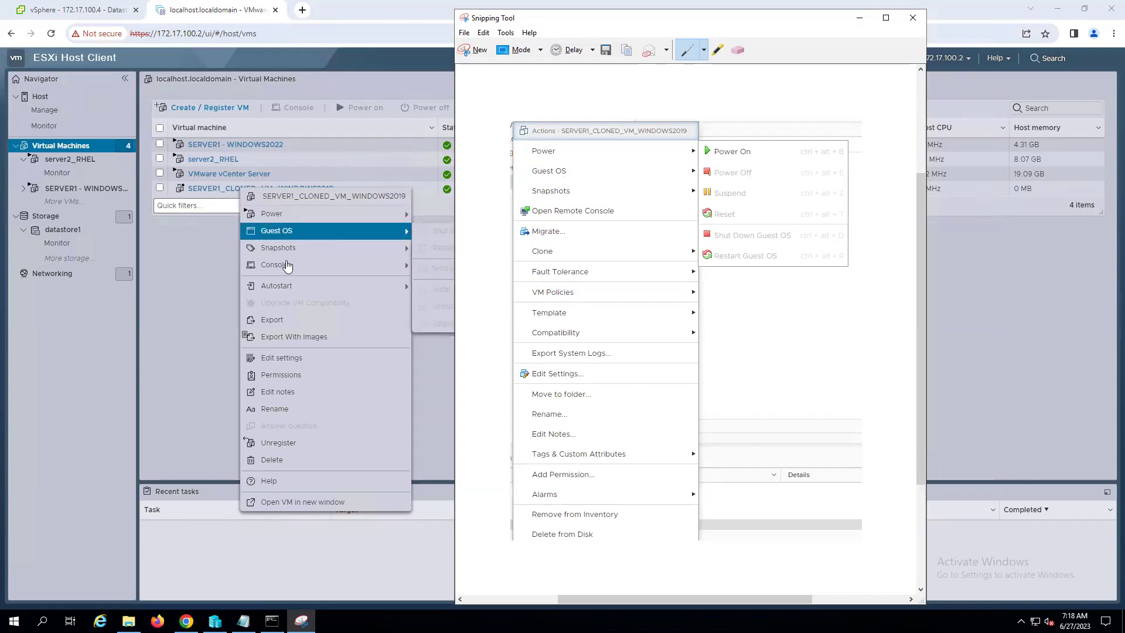
{"action": "mouse_move", "coordinate": [286, 268]}
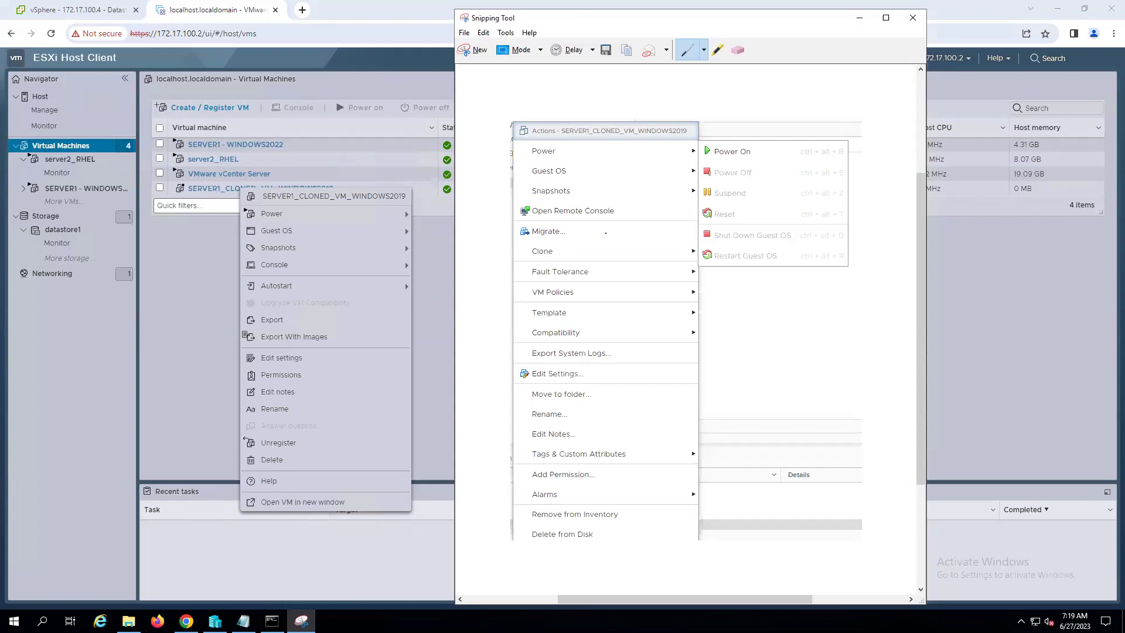
{"action": "left_click", "coordinate": [859, 17]}
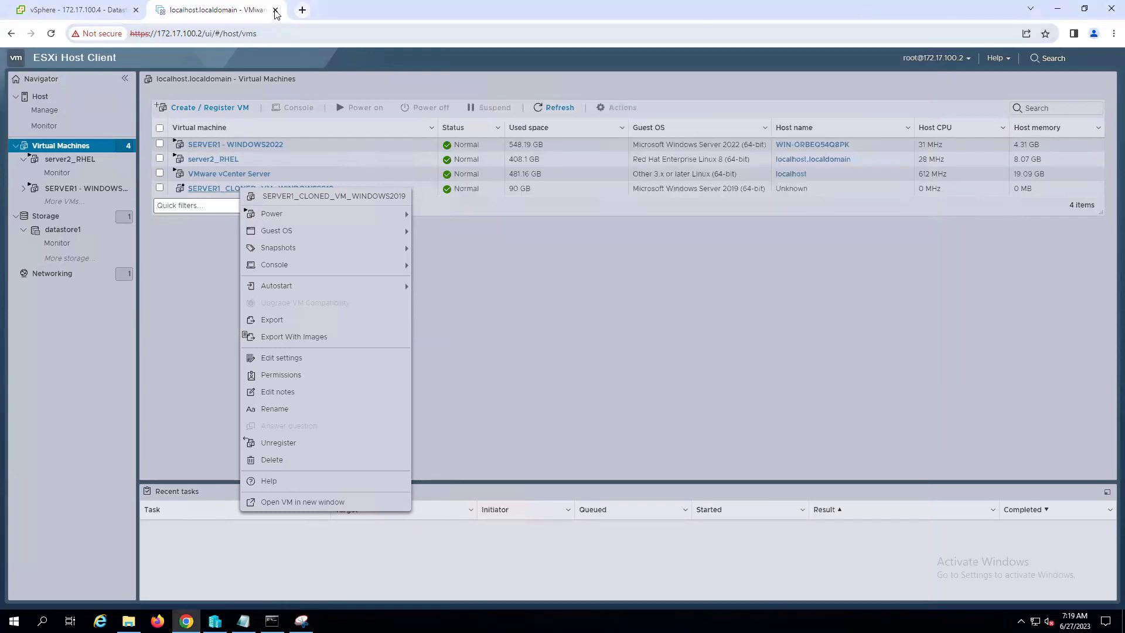
{"action": "left_click", "coordinate": [275, 10]}
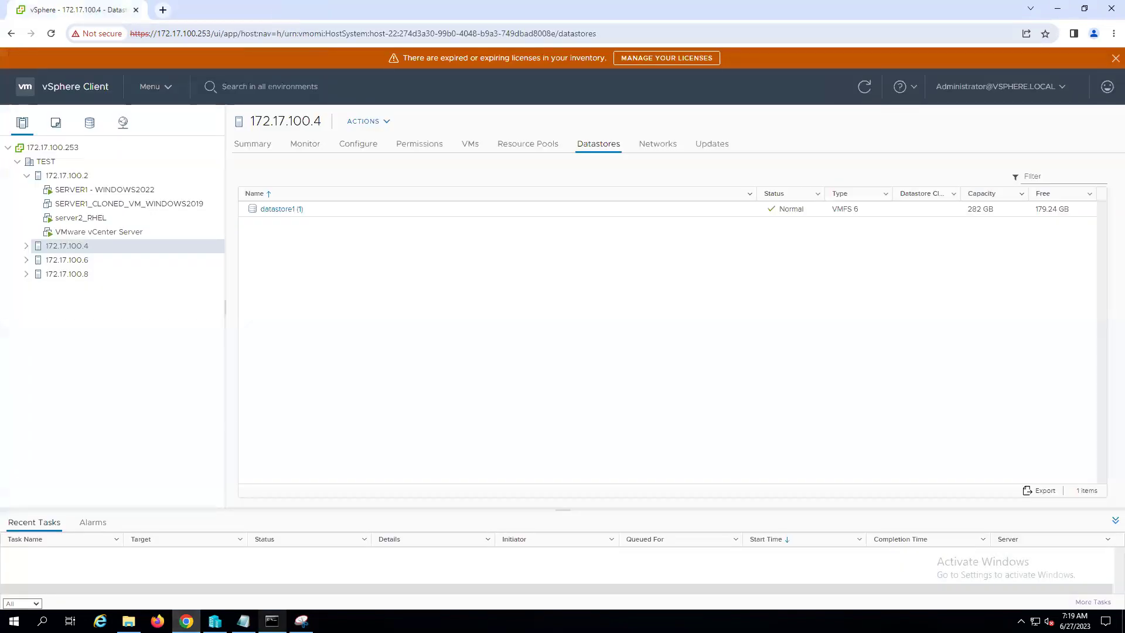
- Append the note '- We can do cloning on both Poweredon and powered off virtual machines.' to the Vcenter notes
{"action": "left_click", "coordinate": [244, 621]}
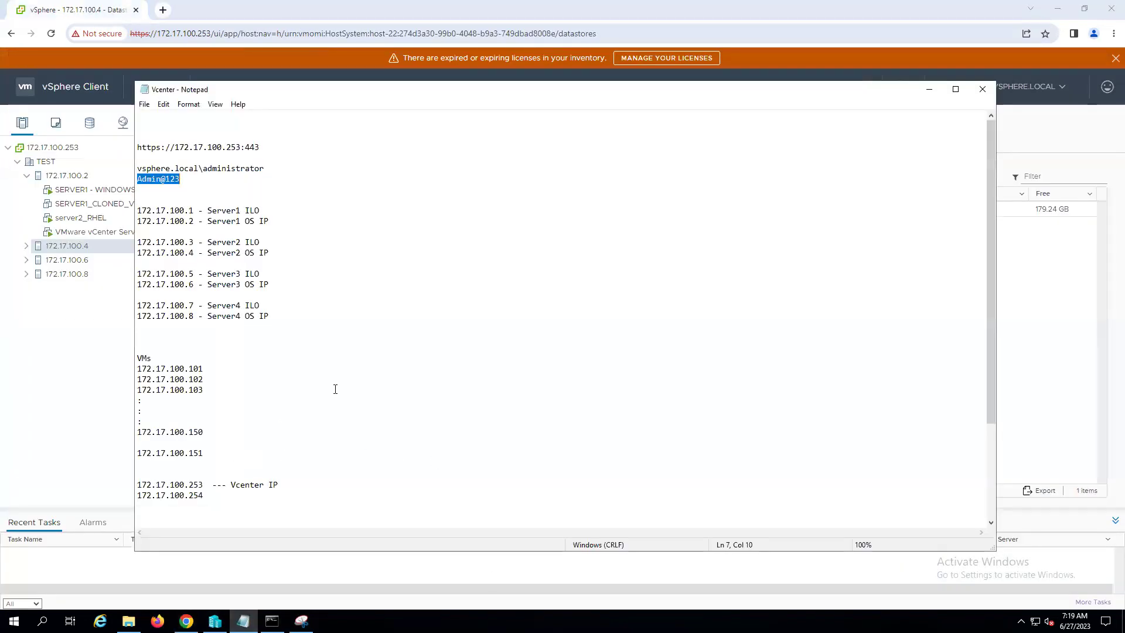
{"action": "scroll", "coordinate": [335, 389], "scroll_direction": "down", "scroll_amount": 4}
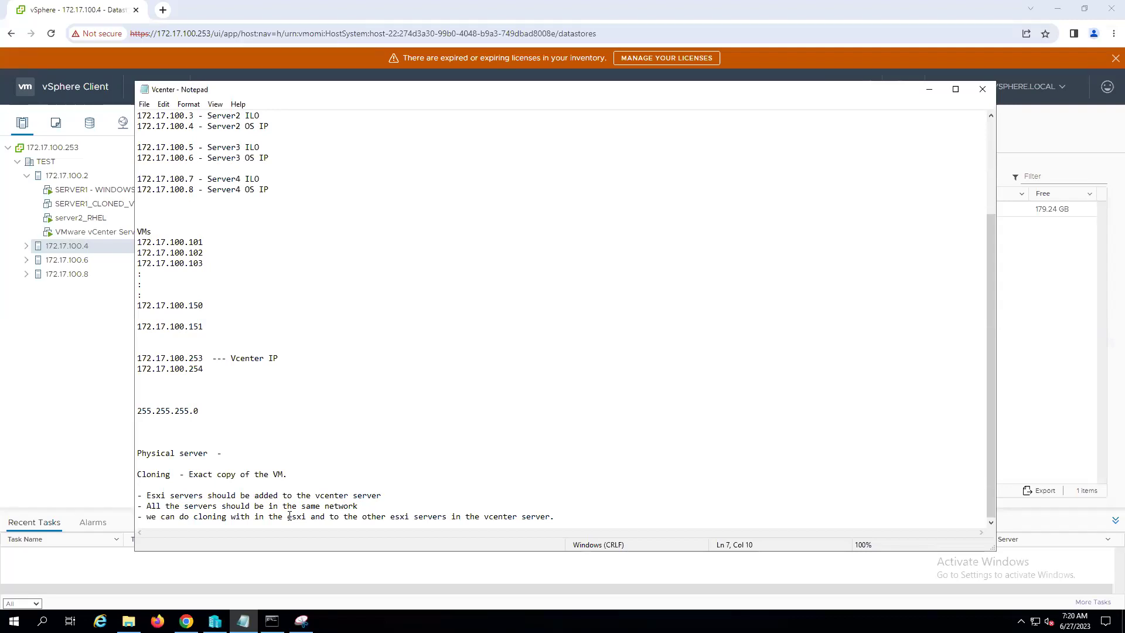
{"action": "left_click", "coordinate": [562, 517]}
{"action": "key", "text": "Return"}
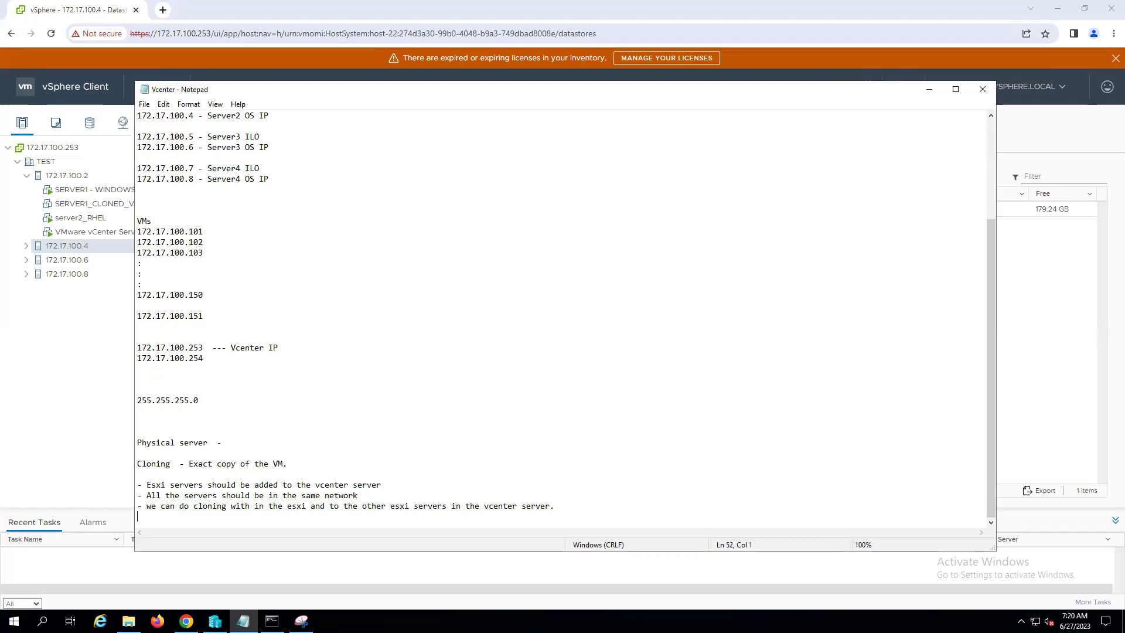
{"action": "type", "text": "- We can do cloning on both Poweredon and powered off "}
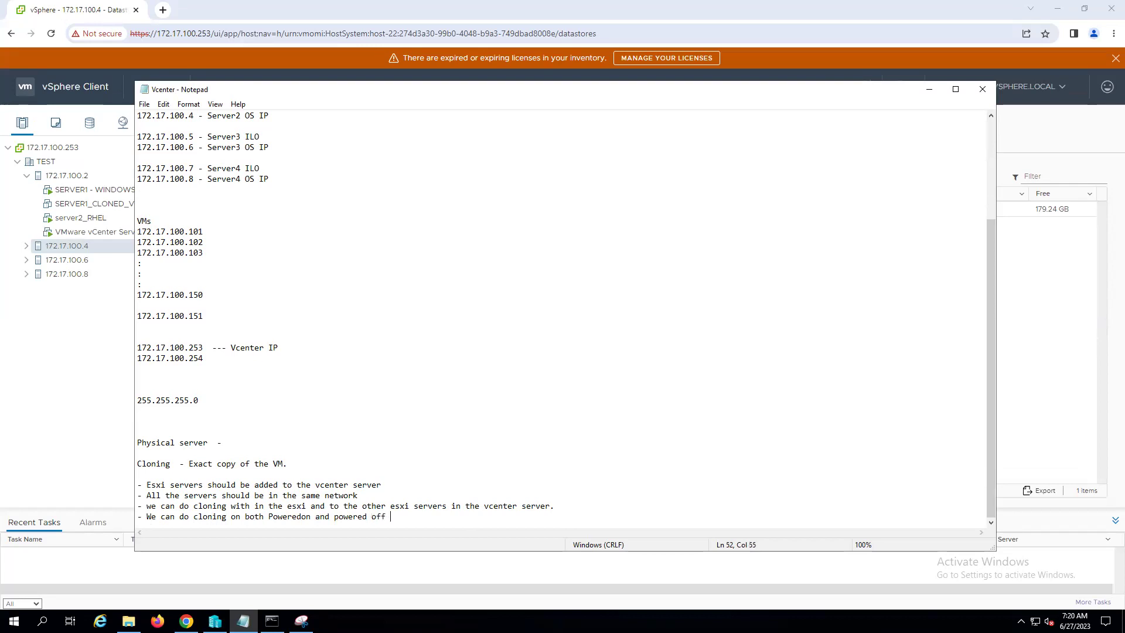
{"action": "type", "text": "virtual machines."}
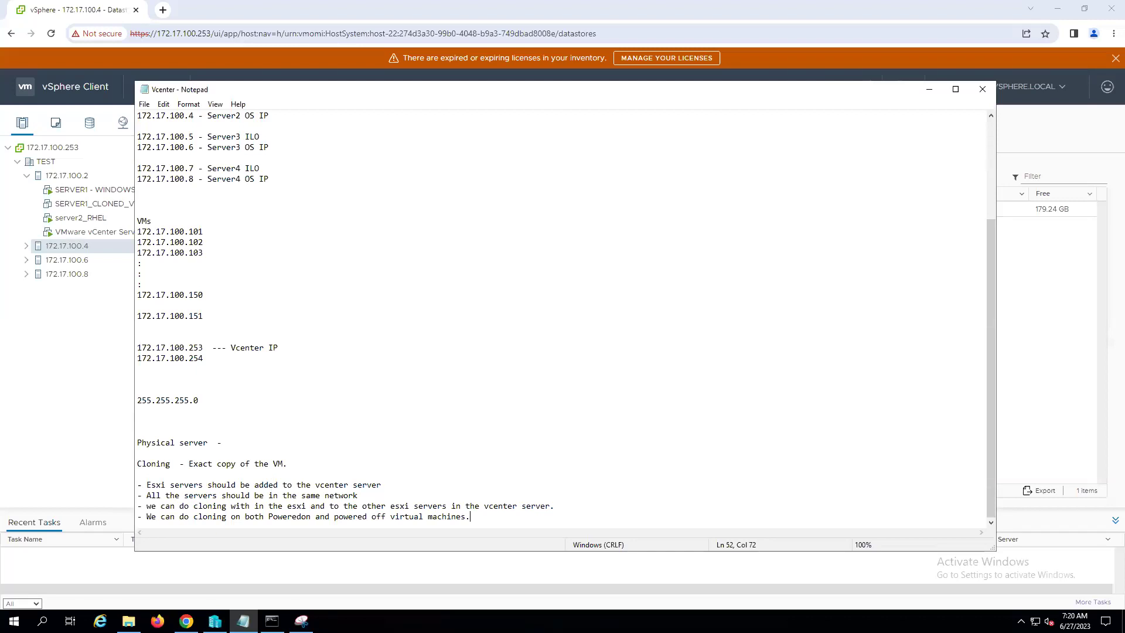
{"action": "key", "text": "Return"}
- Add a bullet that after cloning the networking configuration and hostname must change to avoid conflicts
{"action": "type", "text": "- "}
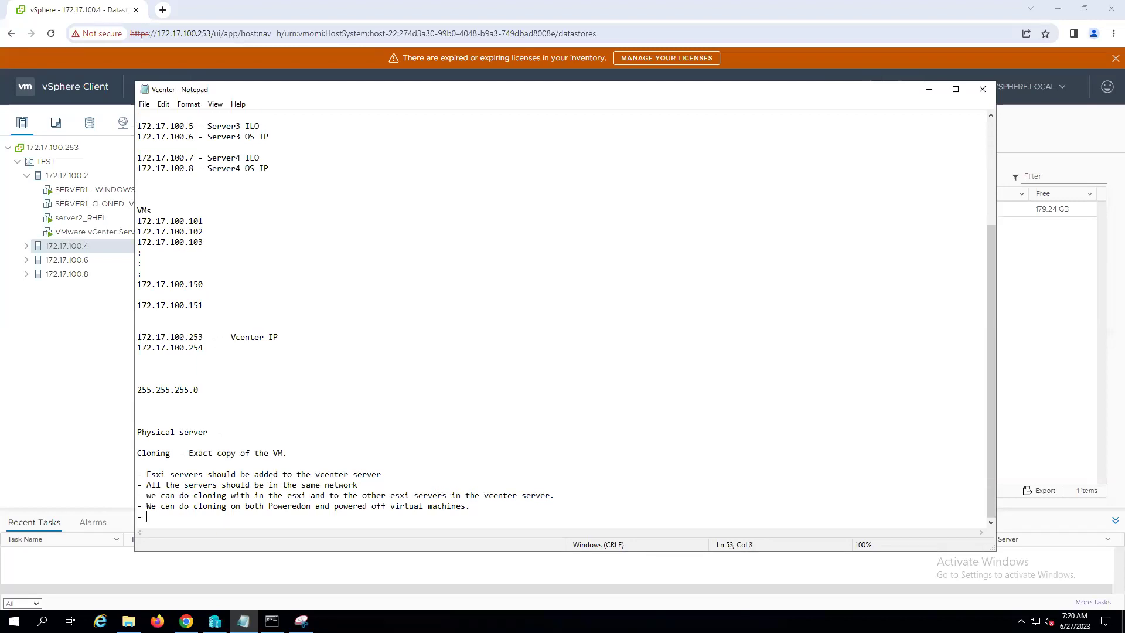
{"action": "type", "text": "Once the cloning is done "}
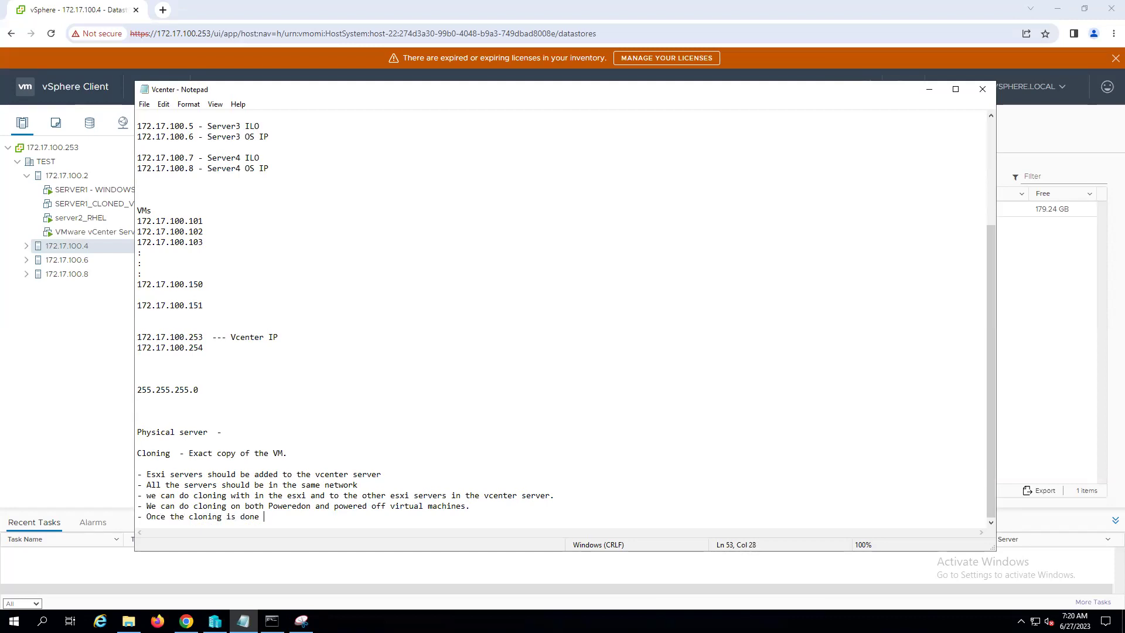
{"action": "type", "text": ", we have to change the Networking confi"}
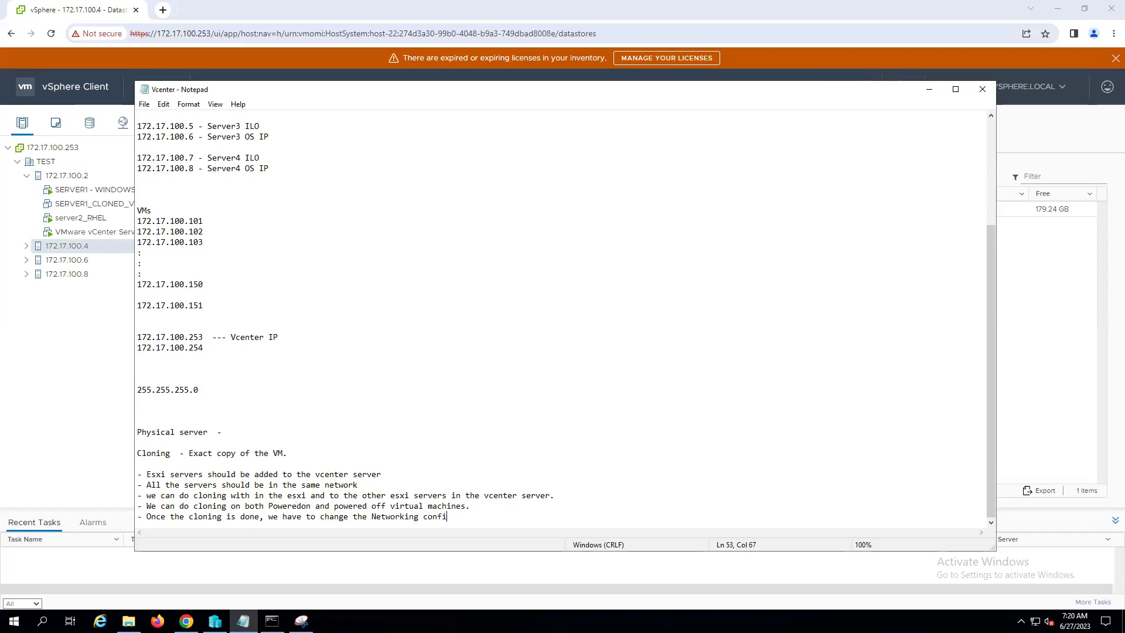
{"action": "type", "text": "guration and hostname for co"}
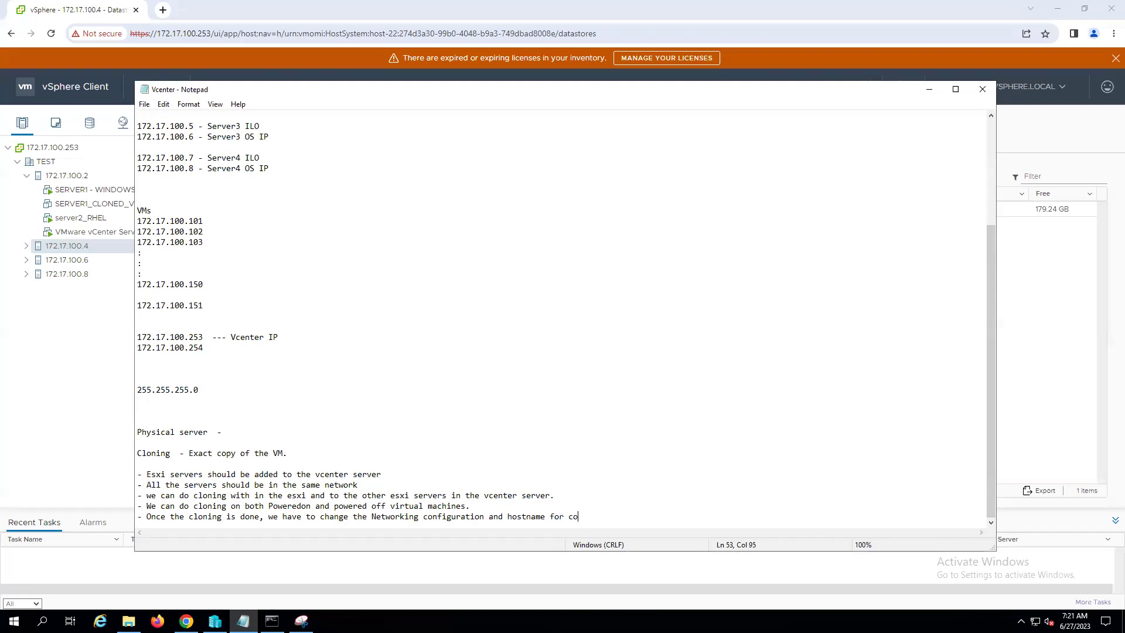
{"action": "key", "text": "BackSpace"}
{"action": "key", "text": "BackSpace"}
{"action": "type", "text": "not to get the conflicts."}
{"action": "key", "text": "Return"}
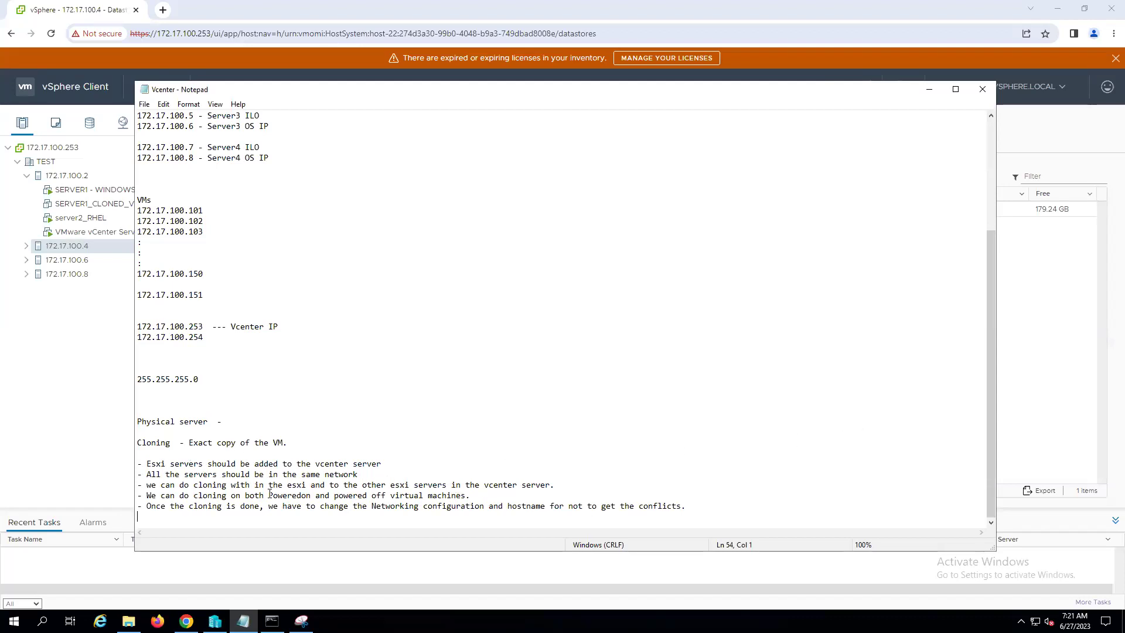
- Type '- To do Cloning we should have sufficient compute resorce (CPU, RAM, HDD and Network)'
{"action": "type", "text": "- "}
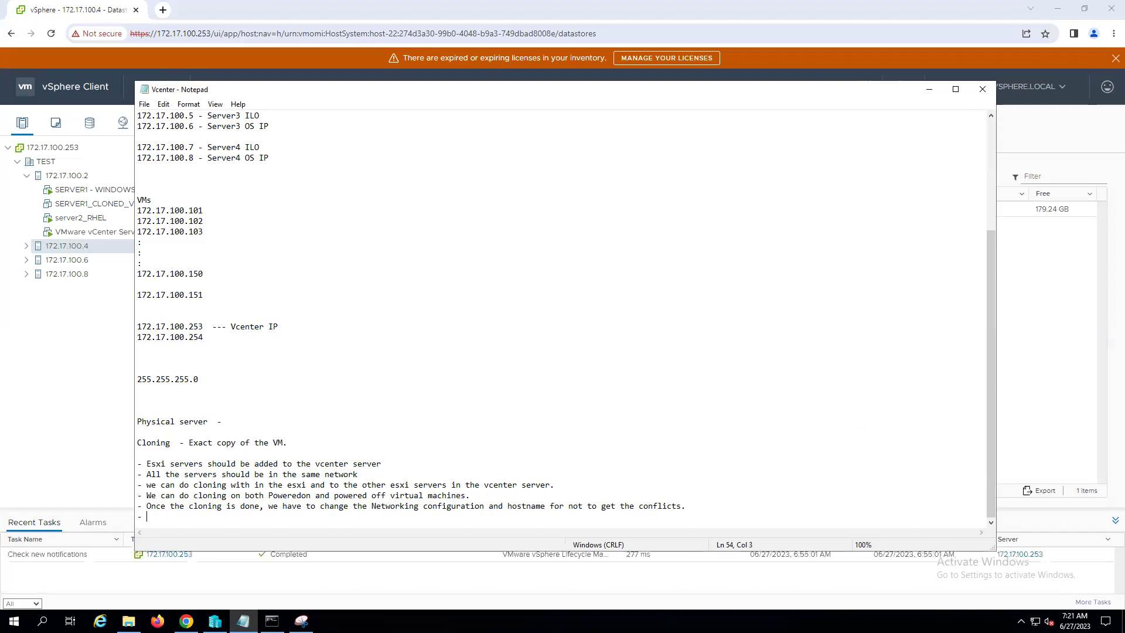
{"action": "type", "text": "To do Cloning we should have su"}
{"action": "type", "text": "fficient"}
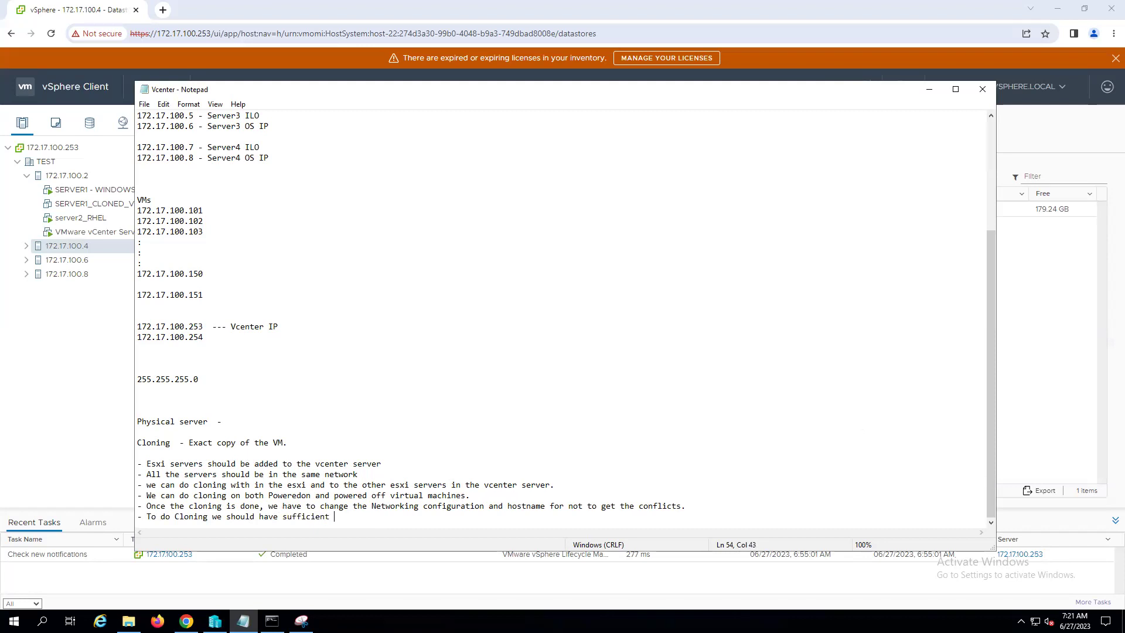
{"action": "type", "text": "compute resorce  (CPU, RAM, HDD and"}
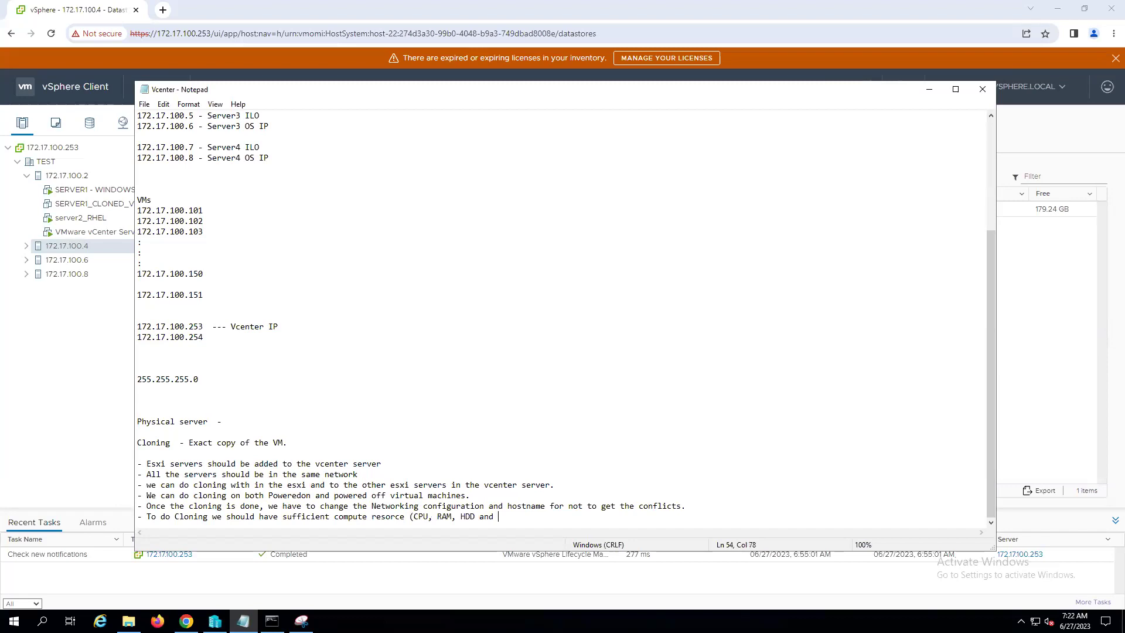
{"action": "type", "text": "Network)"}
- Reword the last bullet to say the destination ESXi server should have sufficient compute resources, adding blank lines below
{"action": "left_click", "coordinate": [213, 517]}
{"action": "type", "text": "the "}
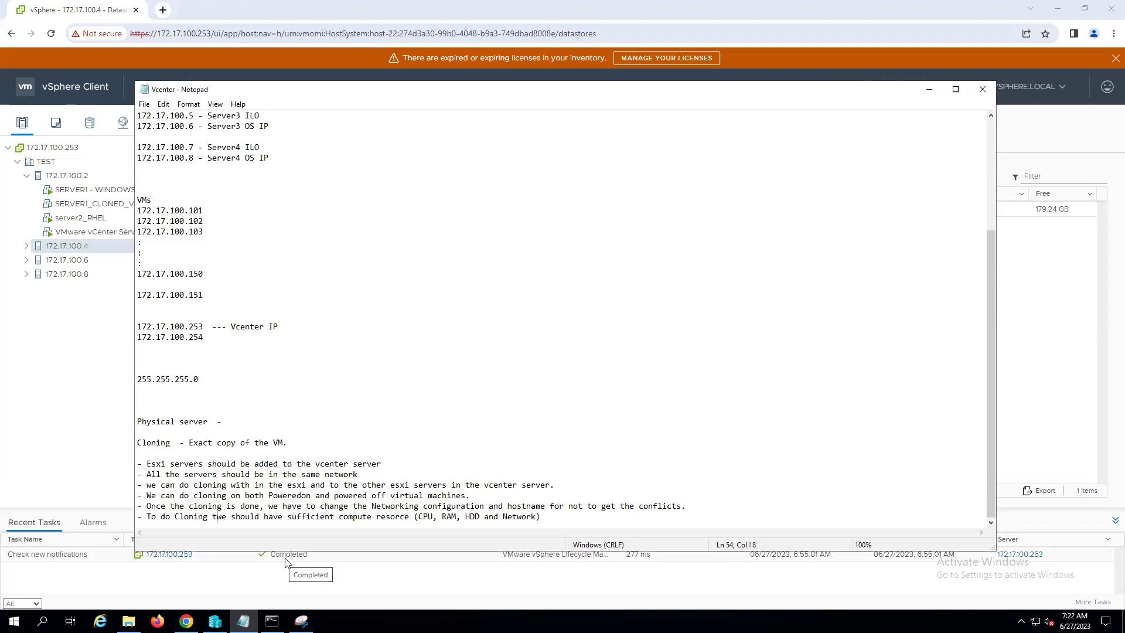
{"action": "type", "text": "destinat"}
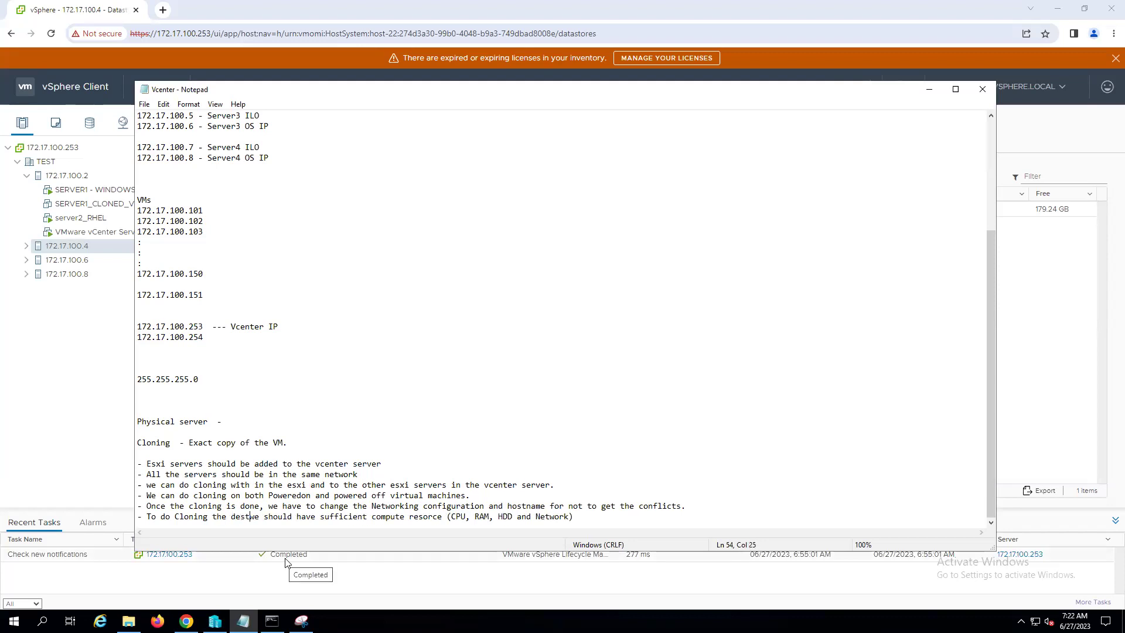
{"action": "type", "text": "ion"}
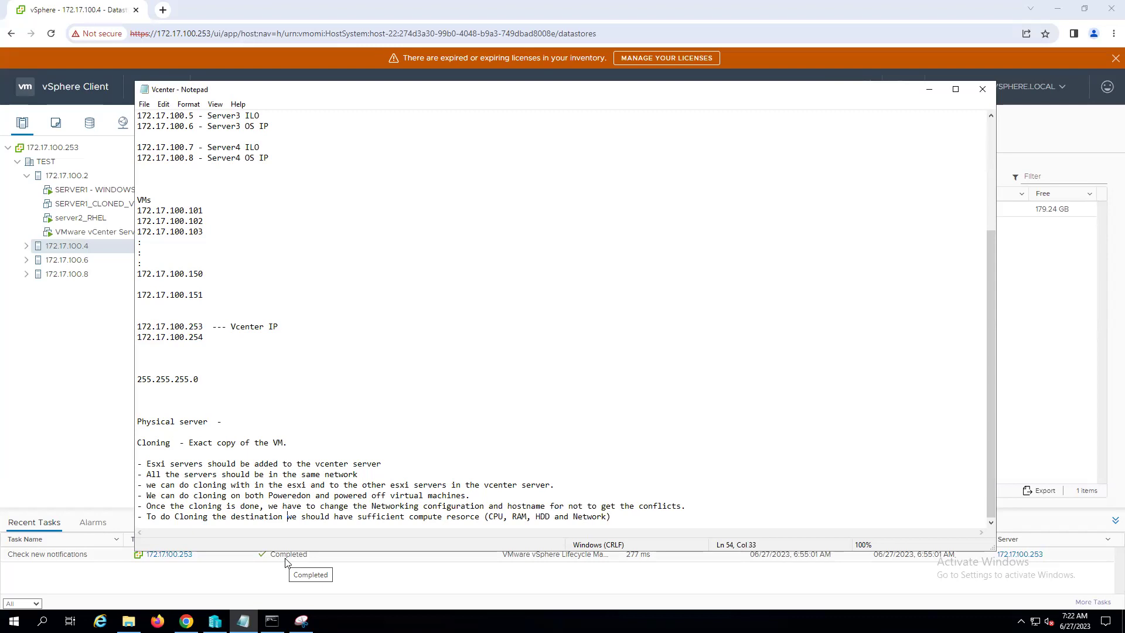
{"action": "key", "text": "Delete"}
{"action": "key", "text": "Delete"}
{"action": "key", "text": "Delete"}
{"action": "type", "text": "m"}
{"action": "key", "text": "BackSpace"}
{"action": "type", "text": "ESXi server"}
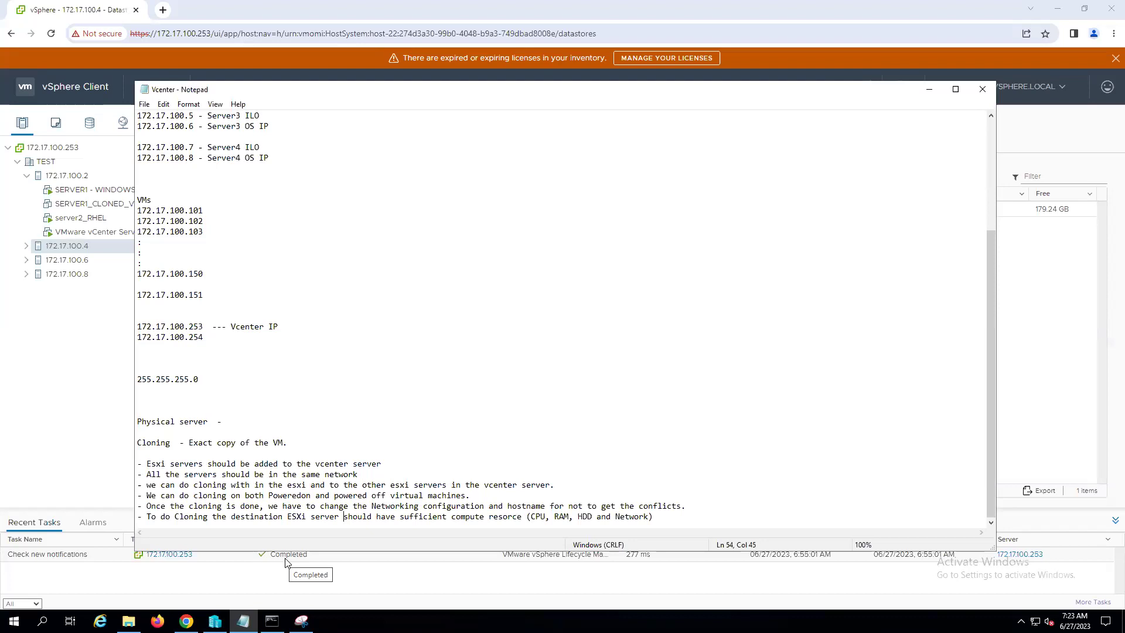
{"action": "key", "text": "End"}
{"action": "key", "text": "Return"}
{"action": "key", "text": "Return"}
{"action": "key", "text": "Return"}
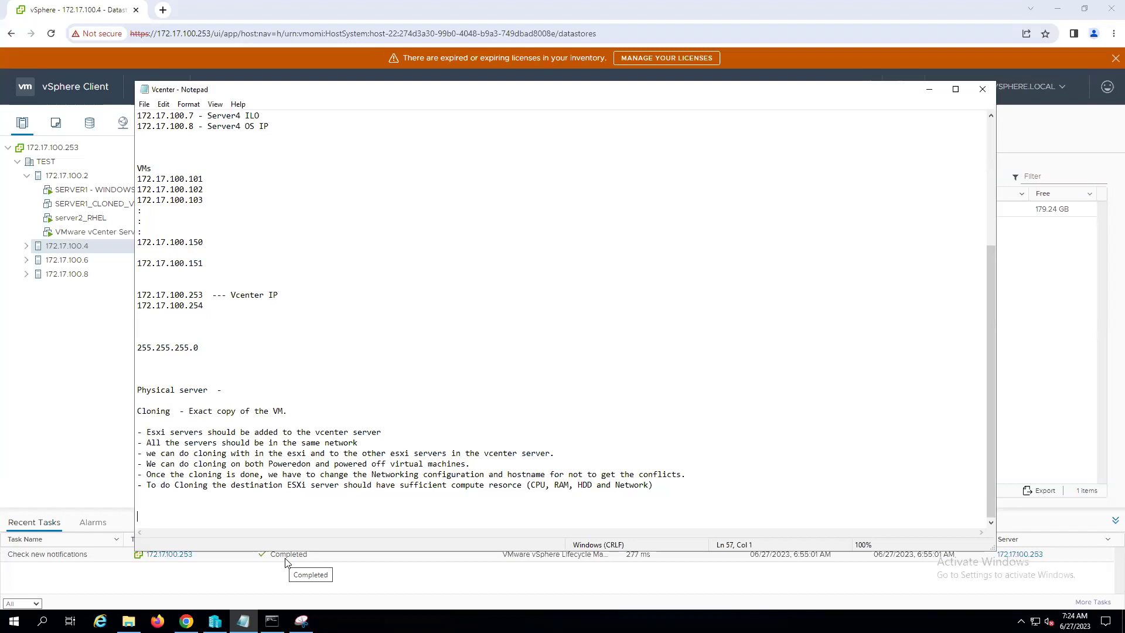
- Add a 'Template:' heading under the cloning notes with an empty line beneath it
{"action": "key", "text": "Return"}
{"action": "type", "text": "Templat"}
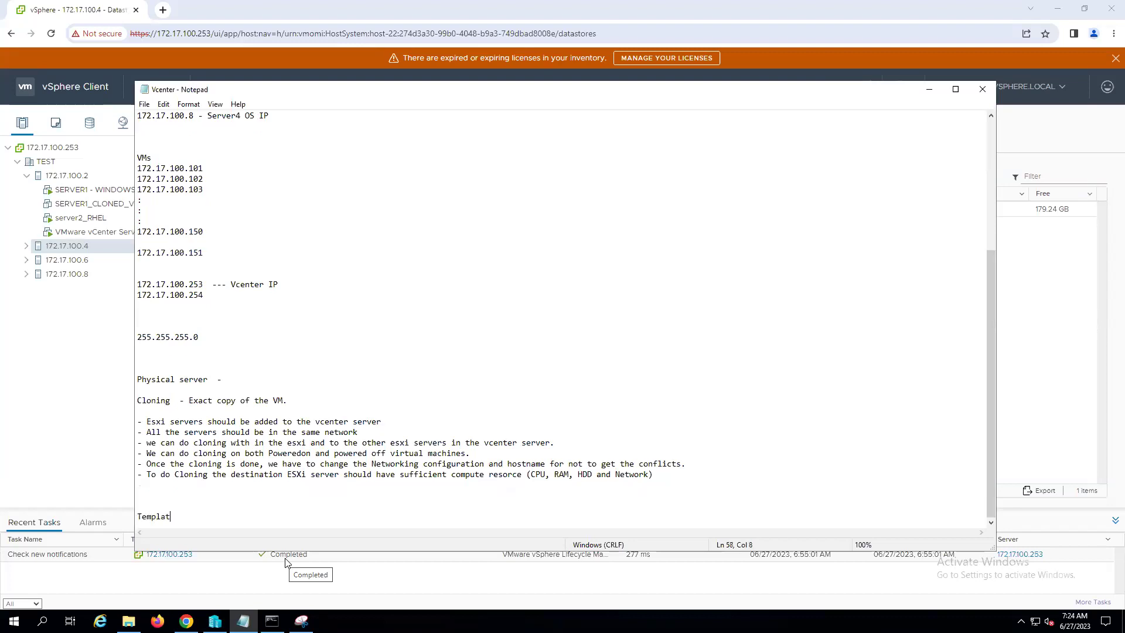
{"action": "type", "text": "e:"}
{"action": "key", "text": "Return"}
{"action": "key", "text": "Return"}
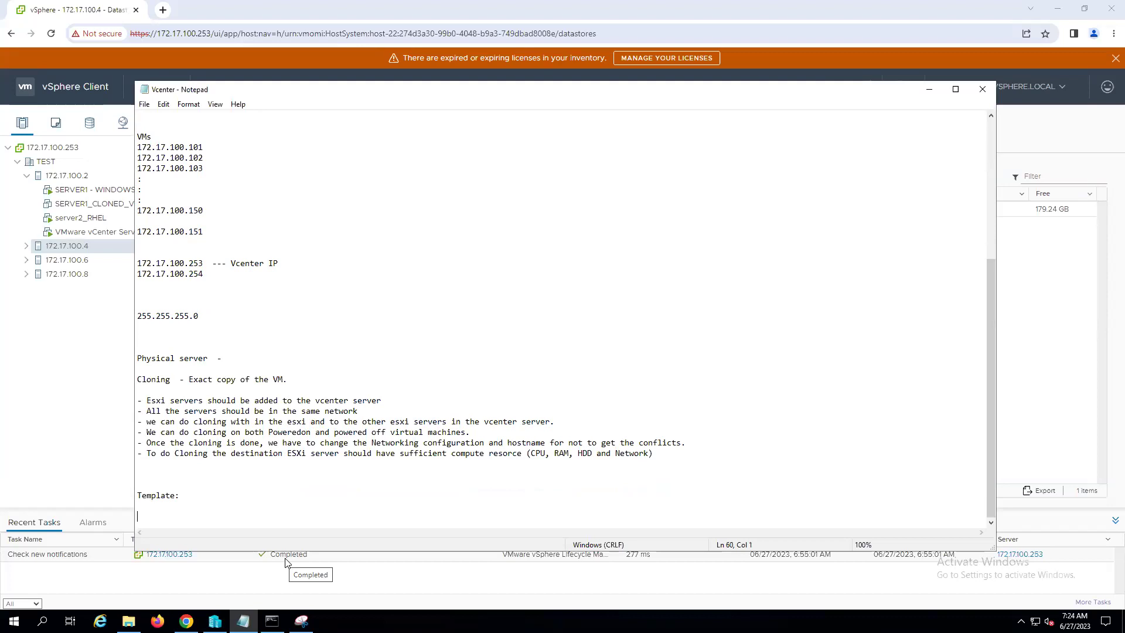
- Browse the datastores of hosts 172.17.100.2, .4, .6 and .8 and expand each host's VM list
{"action": "left_click", "coordinate": [28, 180]}
{"action": "left_click", "coordinate": [93, 176]}
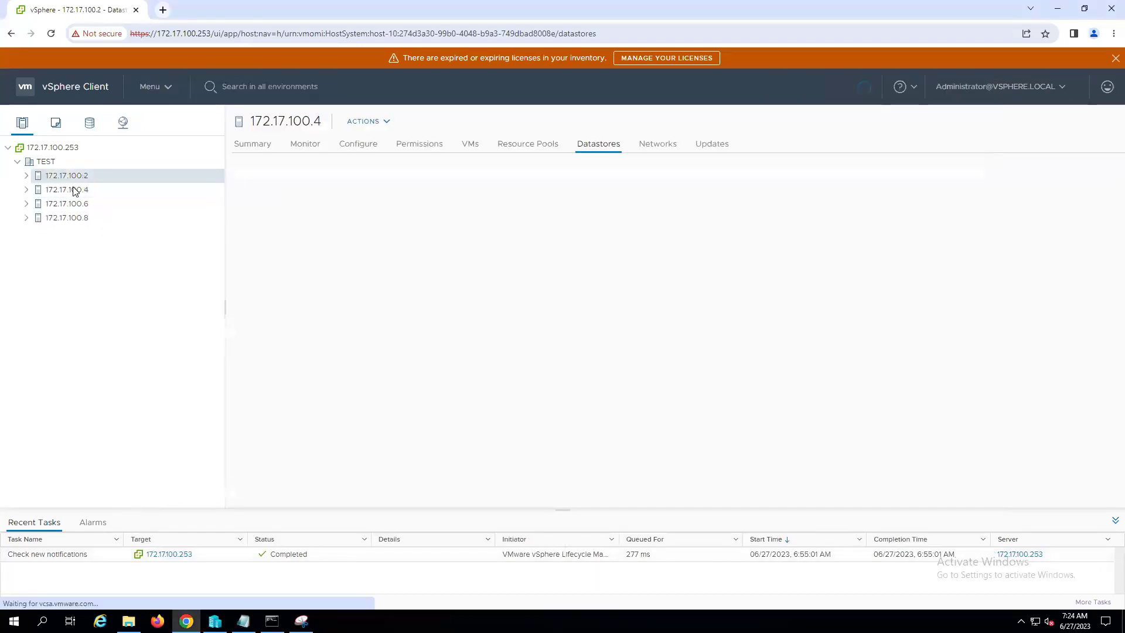
{"action": "left_click", "coordinate": [74, 191]}
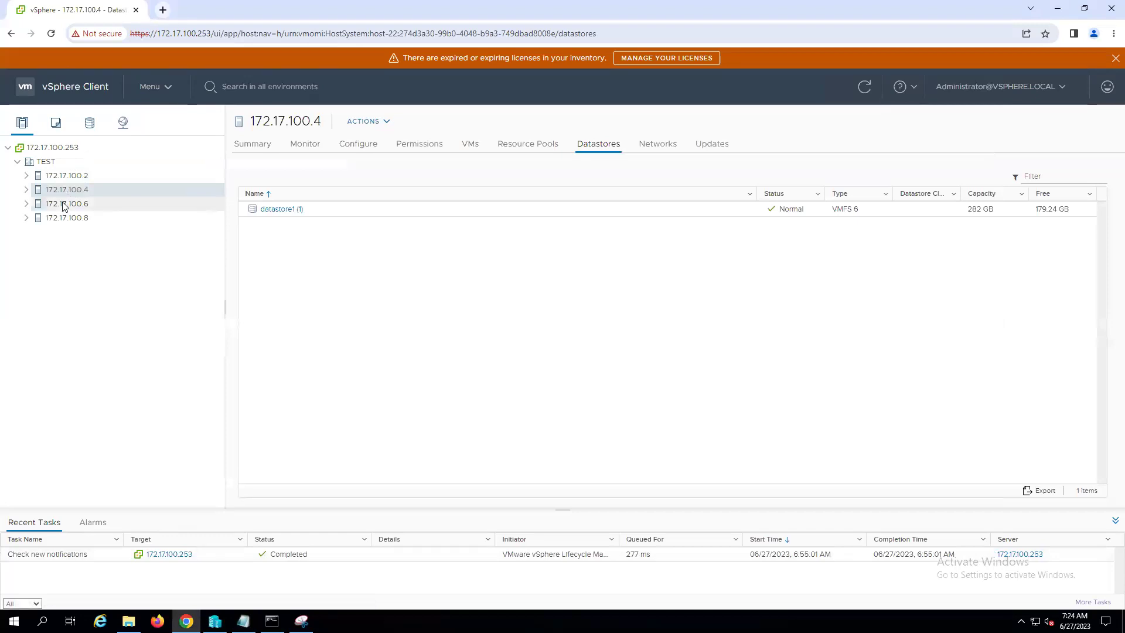
{"action": "left_click", "coordinate": [64, 205]}
{"action": "left_click", "coordinate": [62, 216]}
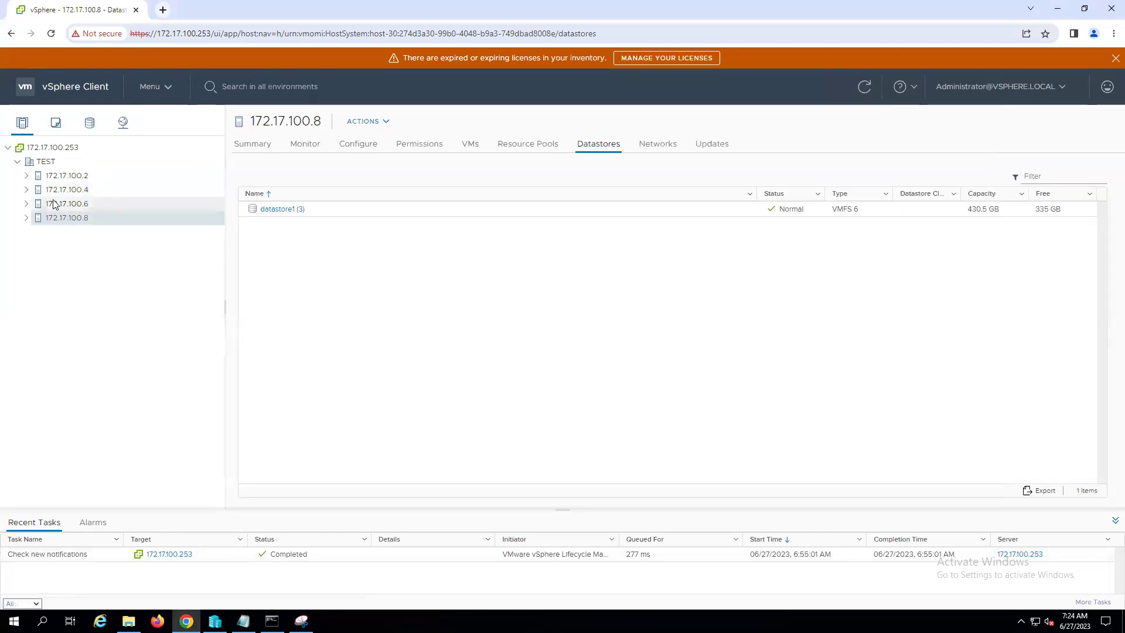
{"action": "left_click", "coordinate": [27, 190]}
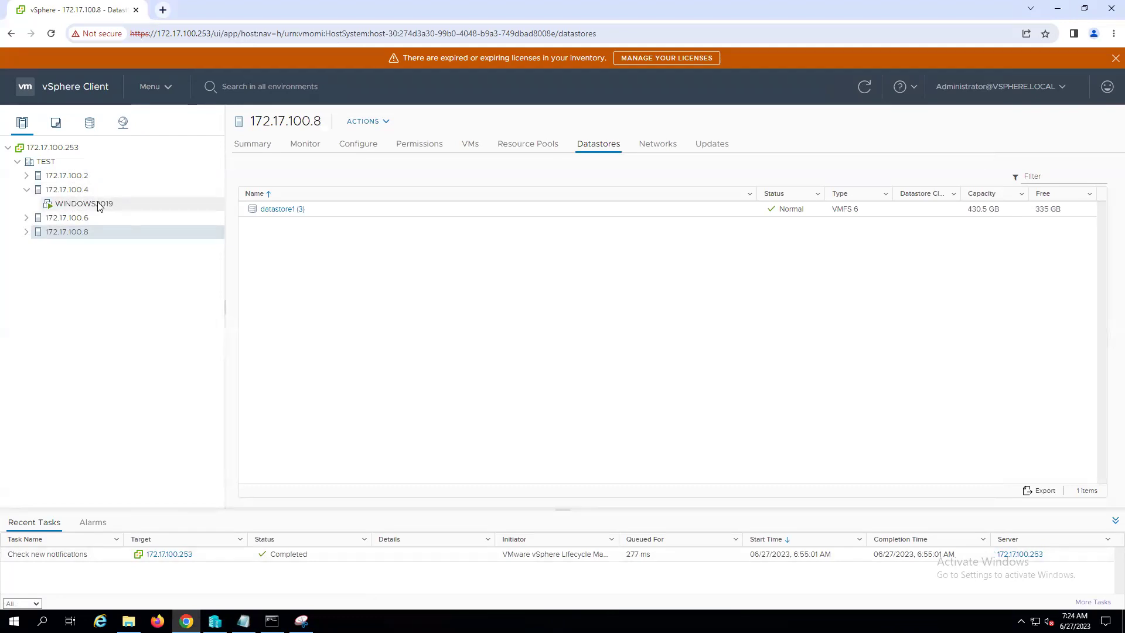
{"action": "left_click", "coordinate": [25, 218]}
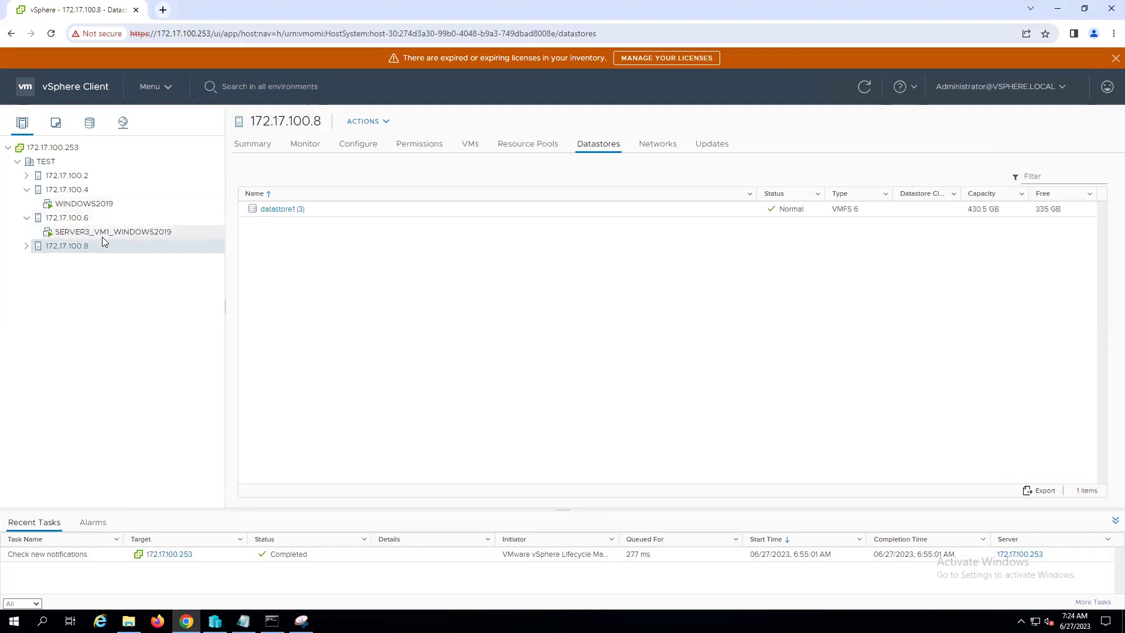
{"action": "left_click", "coordinate": [26, 245]}
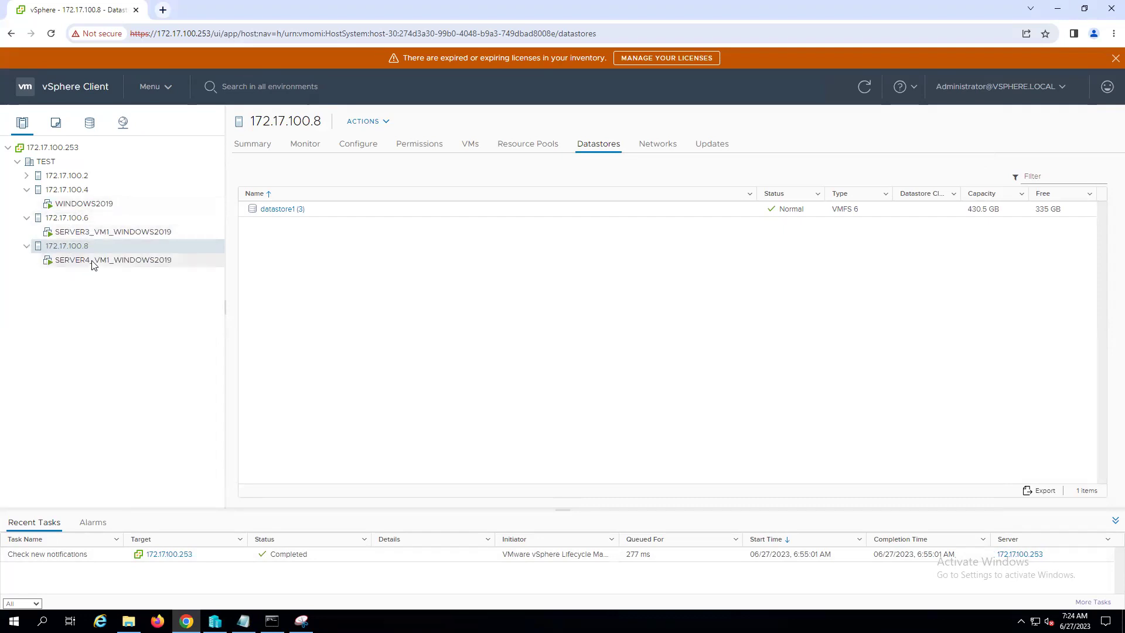
{"action": "left_click", "coordinate": [26, 175]}
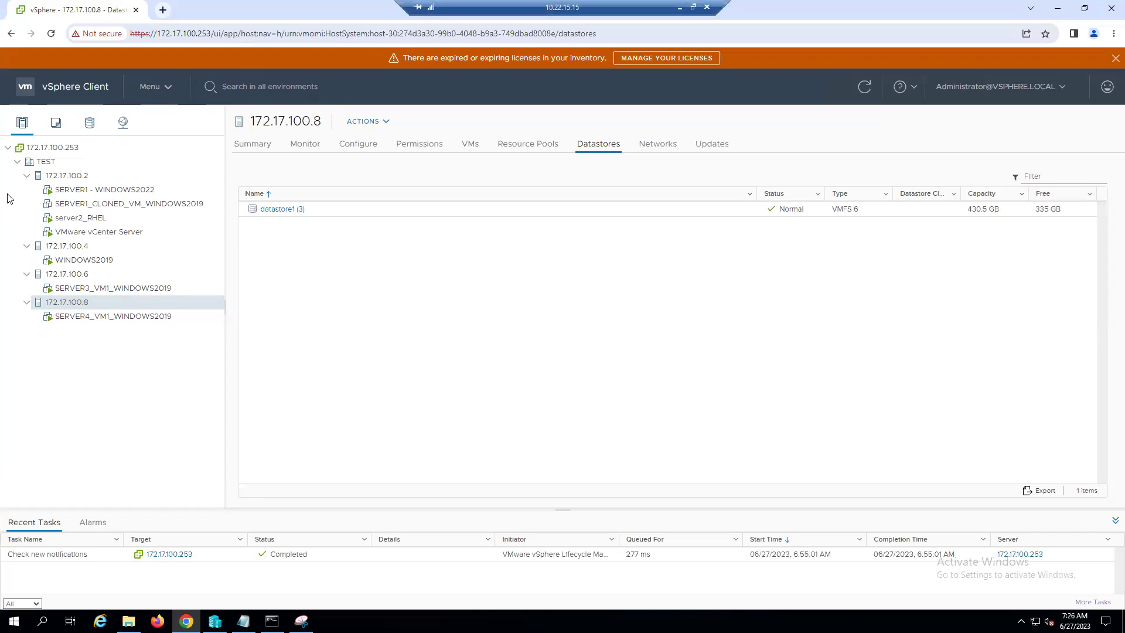
- Collapse hosts 172.17.100.2, .6 and .8 and select host 172.17.100.4
{"action": "left_click", "coordinate": [27, 176]}
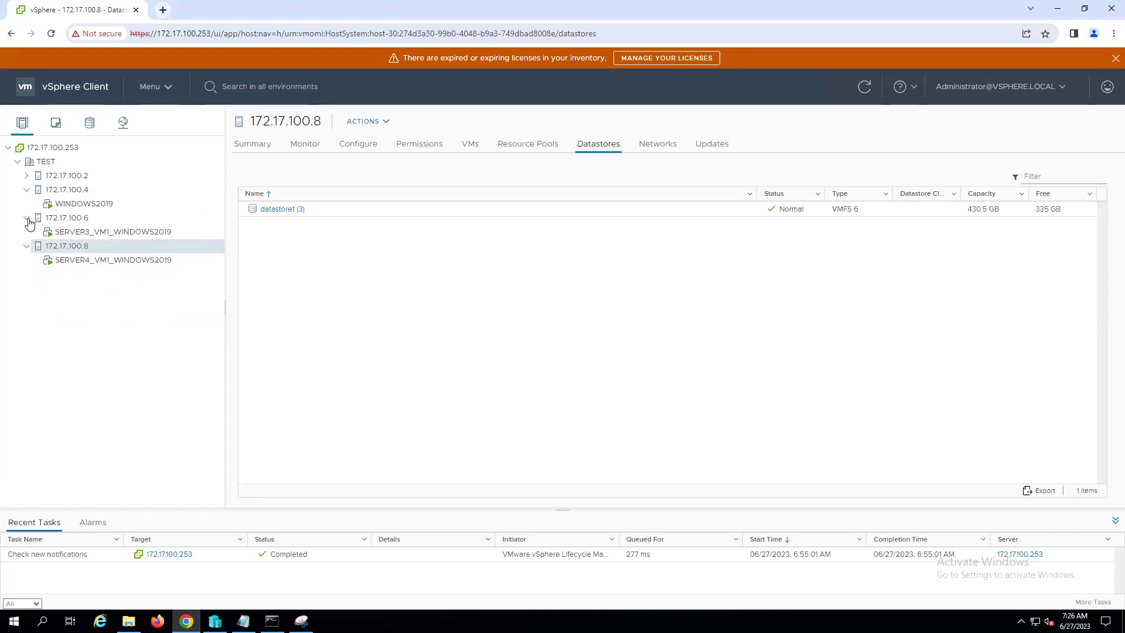
{"action": "left_click", "coordinate": [27, 219]}
{"action": "left_click", "coordinate": [27, 232]}
{"action": "left_click", "coordinate": [67, 189]}
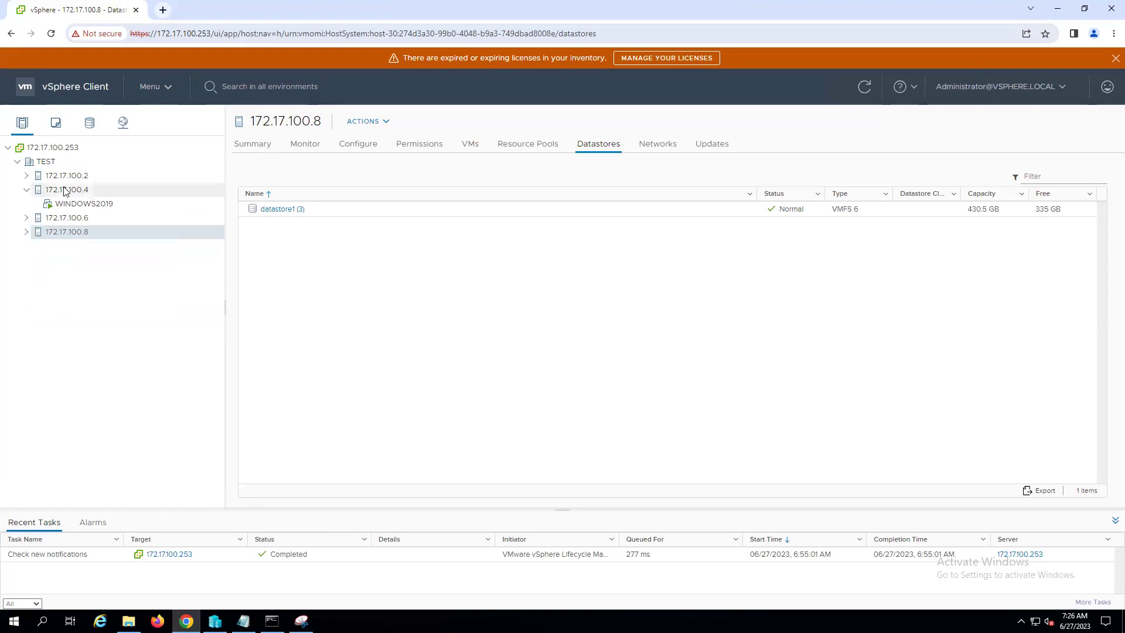
- Shut down the WINDOWS2019 guest OS from its summary page and confirm
{"action": "left_click", "coordinate": [94, 205]}
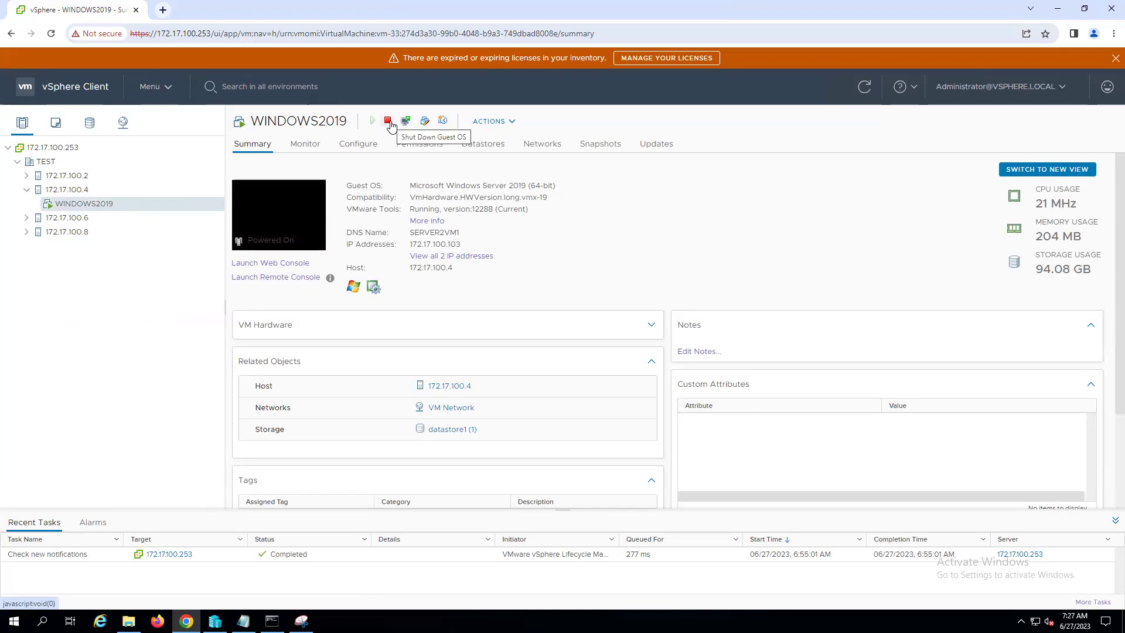
{"action": "left_click", "coordinate": [389, 122]}
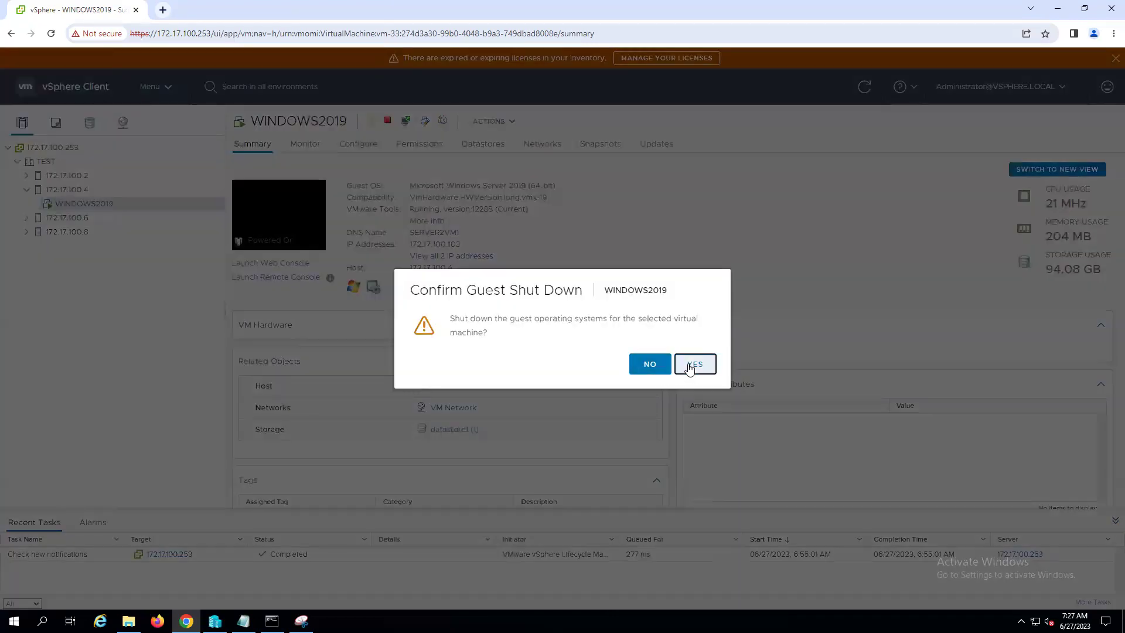
{"action": "left_click", "coordinate": [692, 366]}
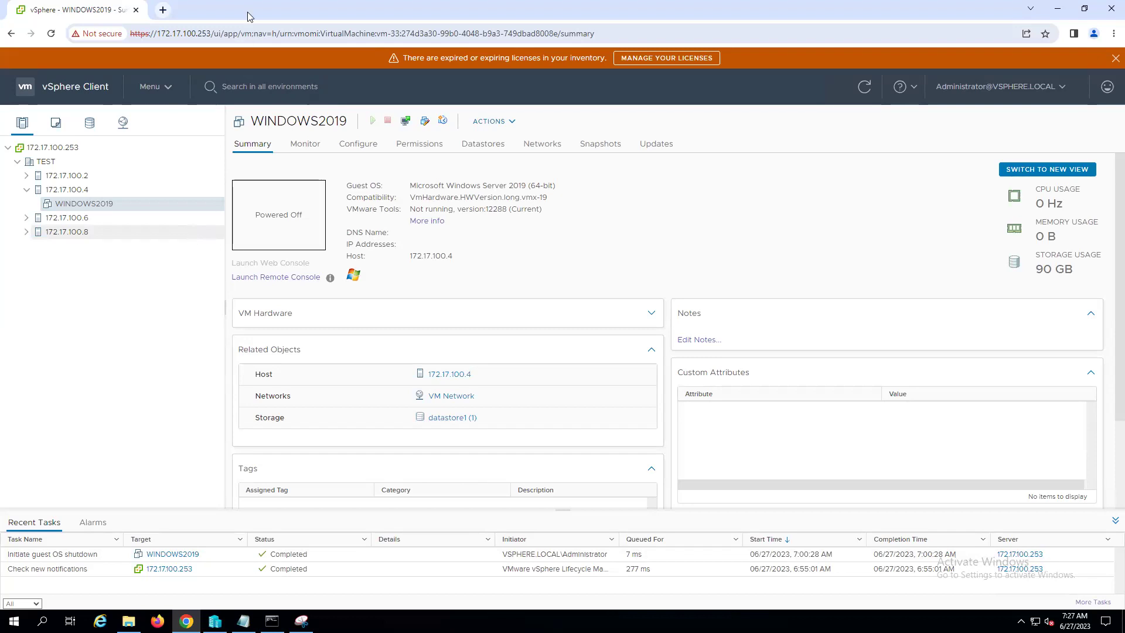
- Convert WINDOWS2019 to a template with Template > Convert to Template and confirm
{"action": "right_click", "coordinate": [68, 207]}
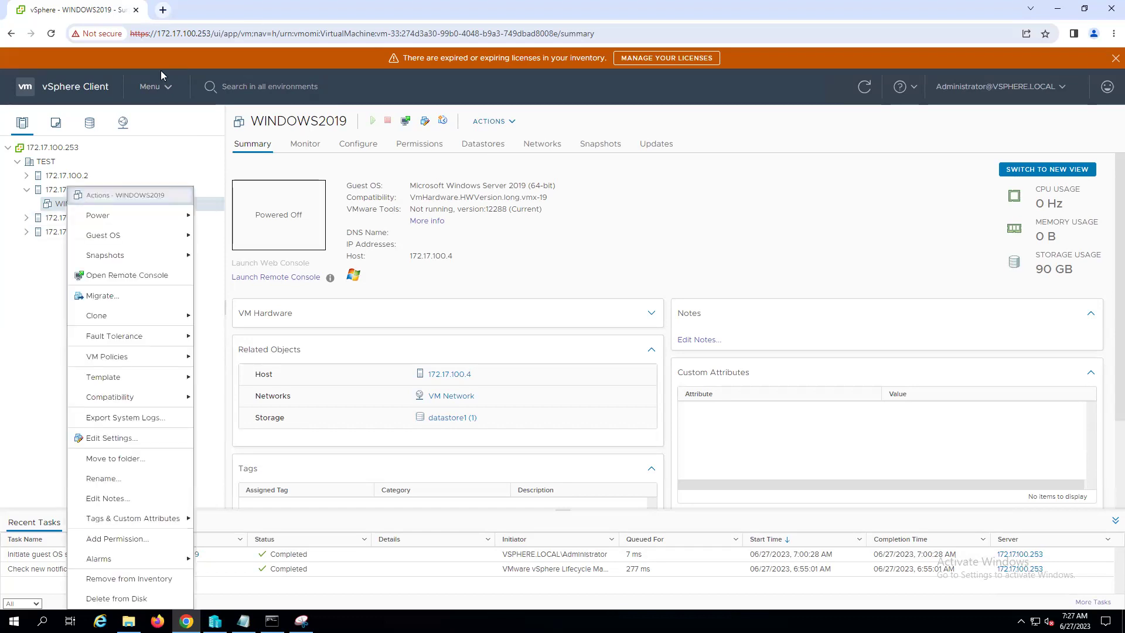
{"action": "mouse_move", "coordinate": [99, 218]}
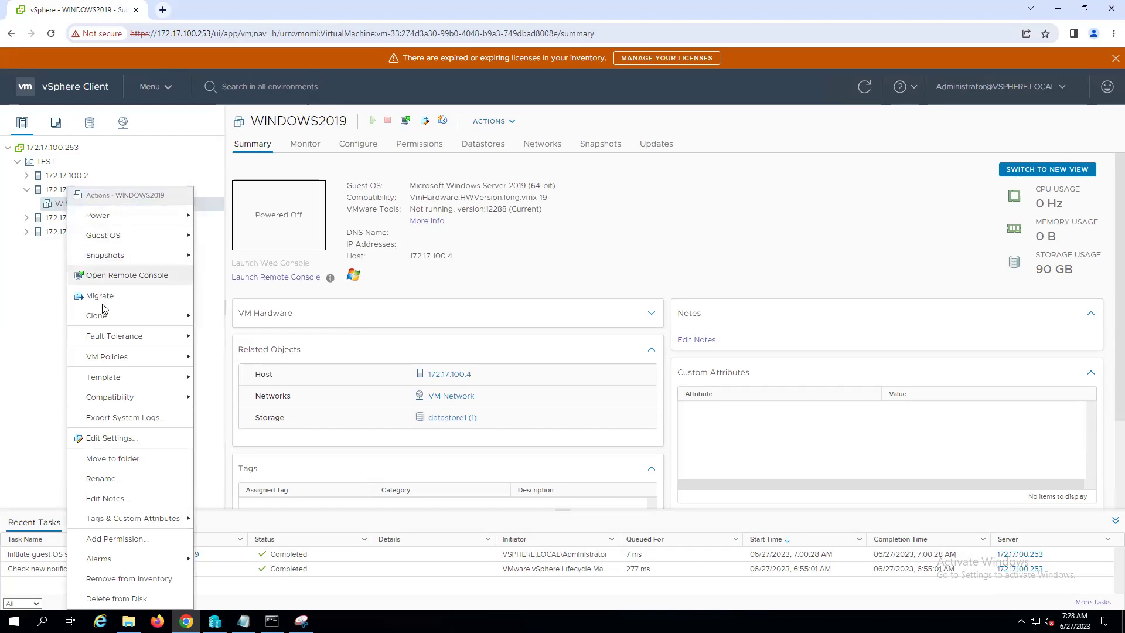
{"action": "mouse_move", "coordinate": [112, 382]}
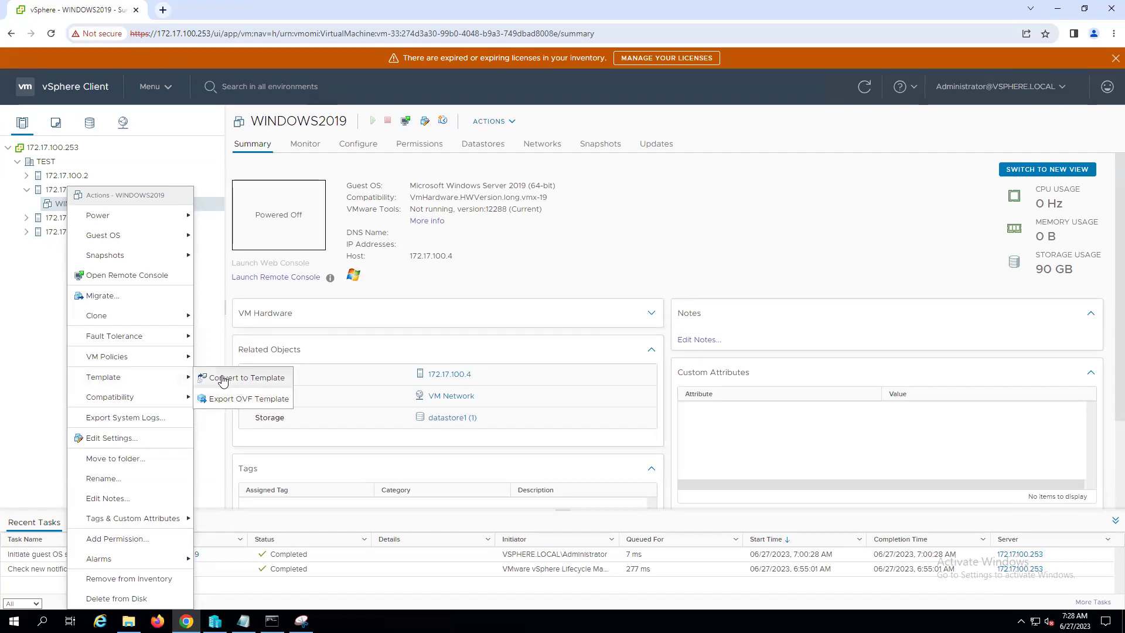
{"action": "left_click", "coordinate": [222, 379]}
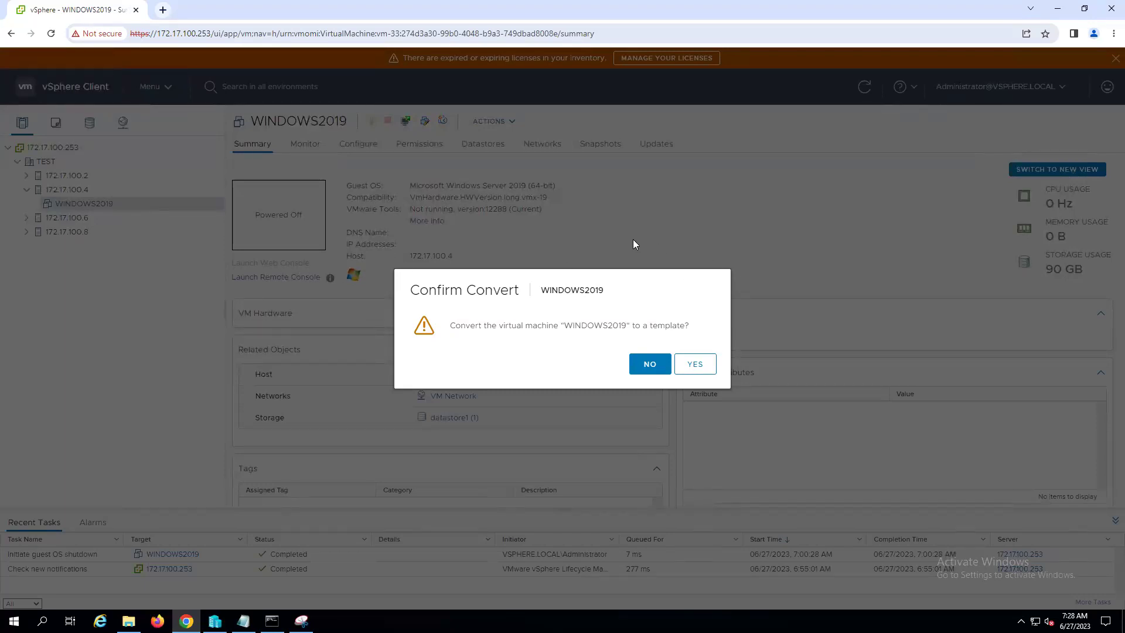
{"action": "left_click", "coordinate": [695, 364]}
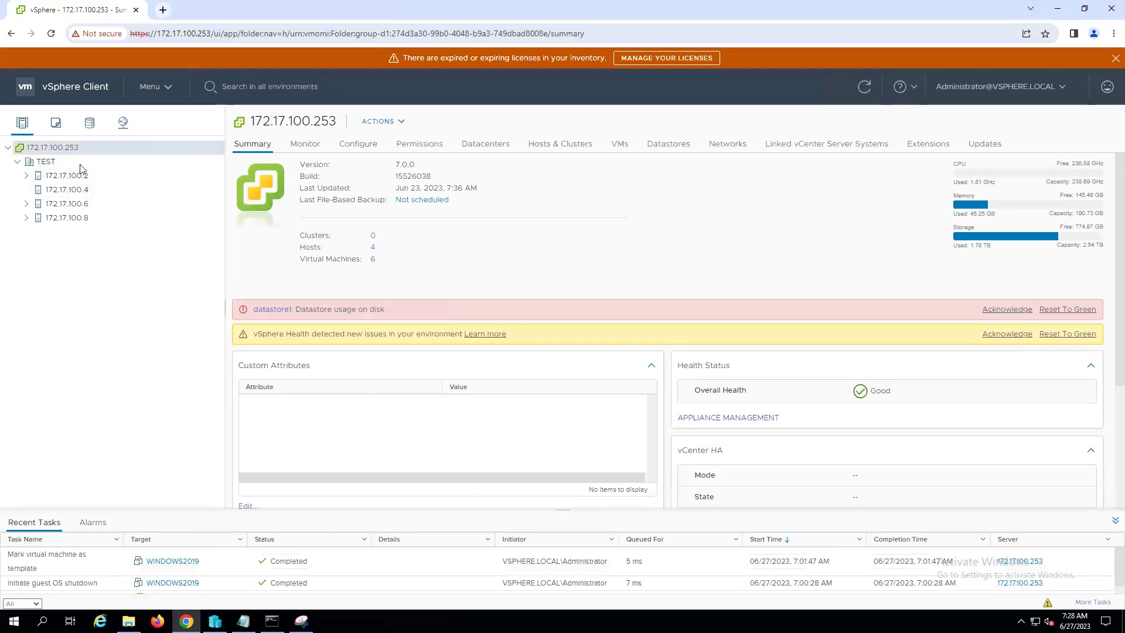
- List host 172.17.100.4's virtual machines and dismiss the expiring-licenses warning
{"action": "left_click", "coordinate": [65, 193]}
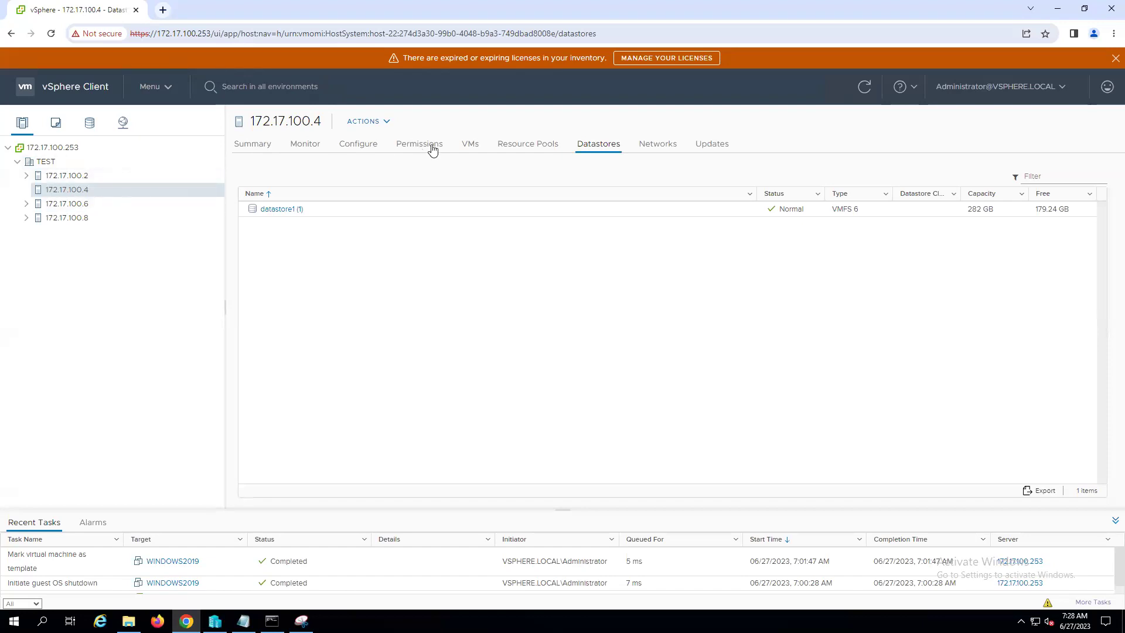
{"action": "left_click", "coordinate": [472, 150]}
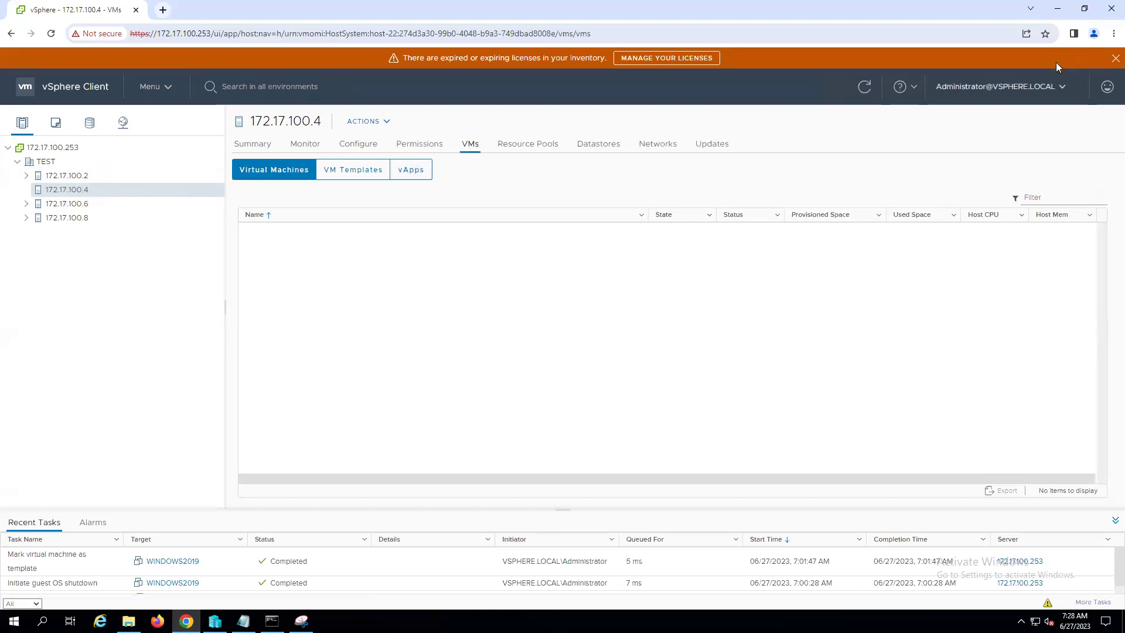
{"action": "left_click", "coordinate": [1113, 59]}
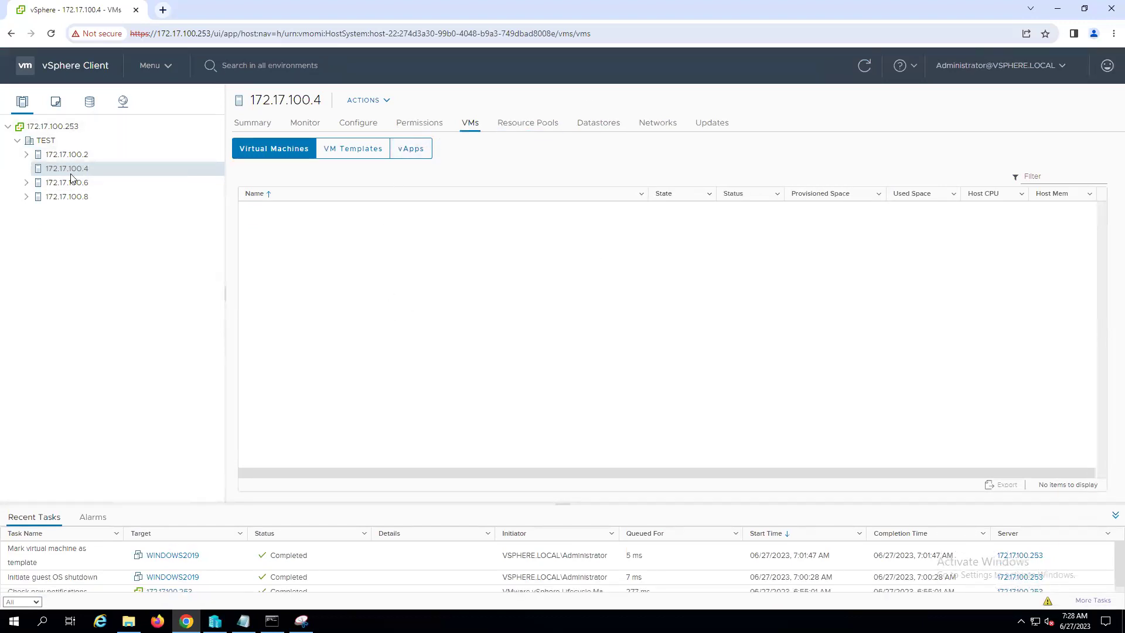
{"action": "scroll", "coordinate": [290, 577], "scroll_direction": "down", "scroll_amount": 1}
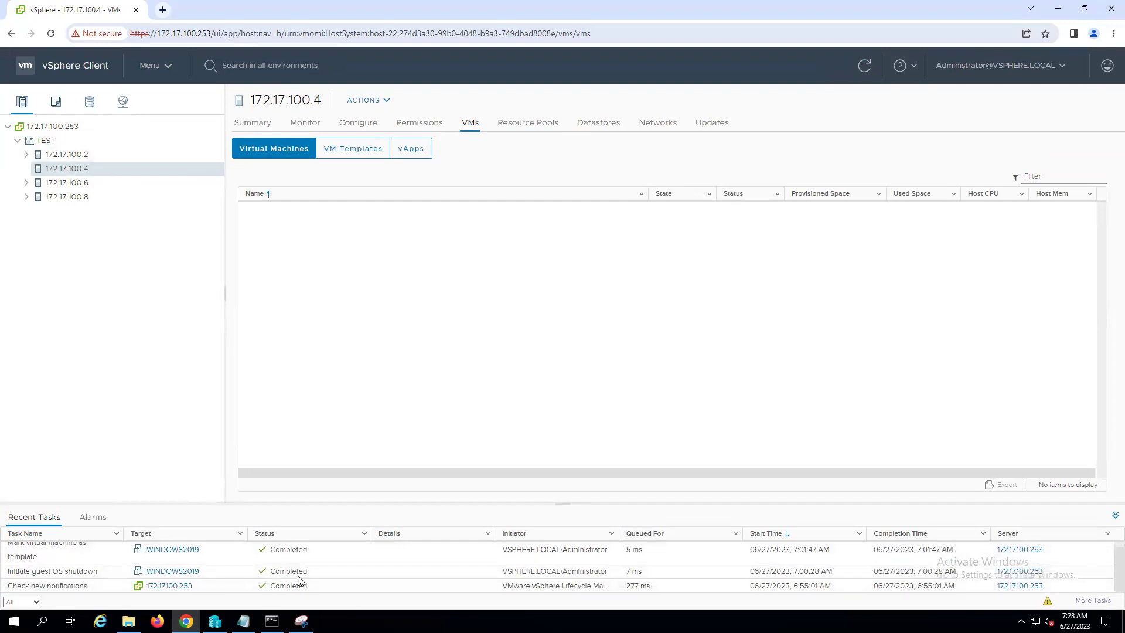
{"action": "scroll", "coordinate": [300, 580], "scroll_direction": "up", "scroll_amount": 1}
- Check the completed mark-as-template task and toggle between the host's VMs and VM Templates lists
{"action": "left_click", "coordinate": [32, 564]}
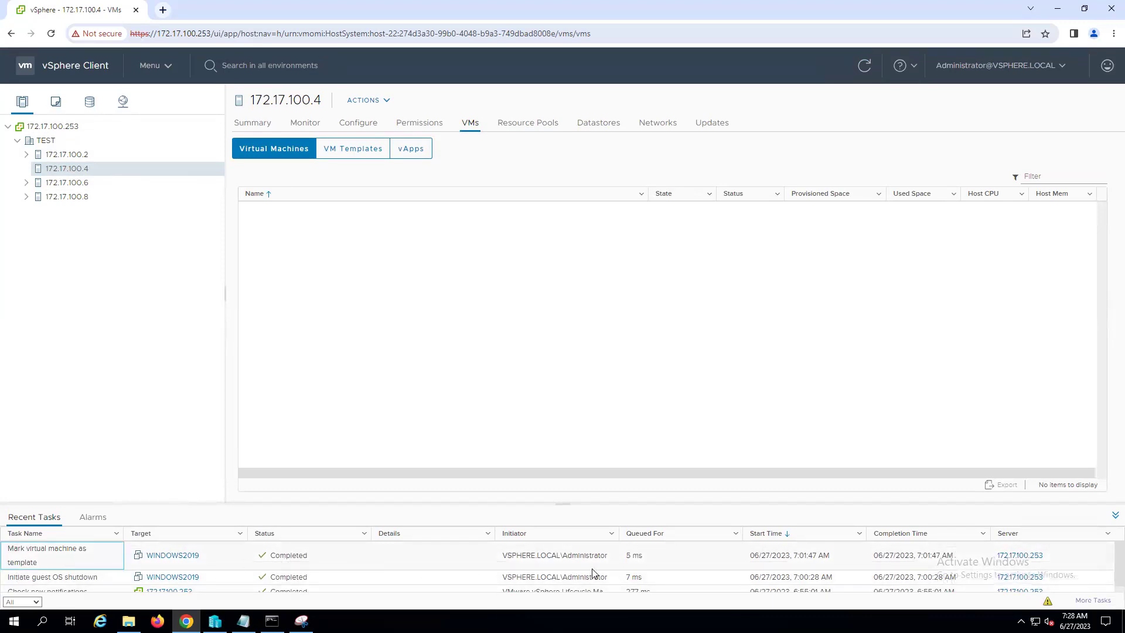
{"action": "left_click", "coordinate": [352, 153]}
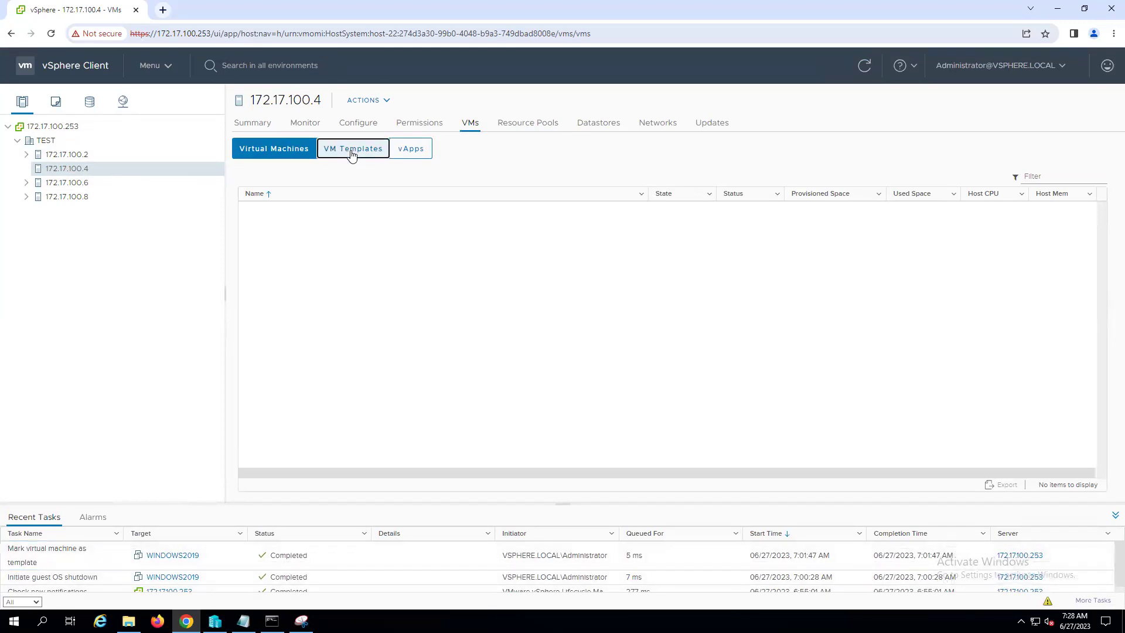
{"action": "left_click", "coordinate": [289, 149]}
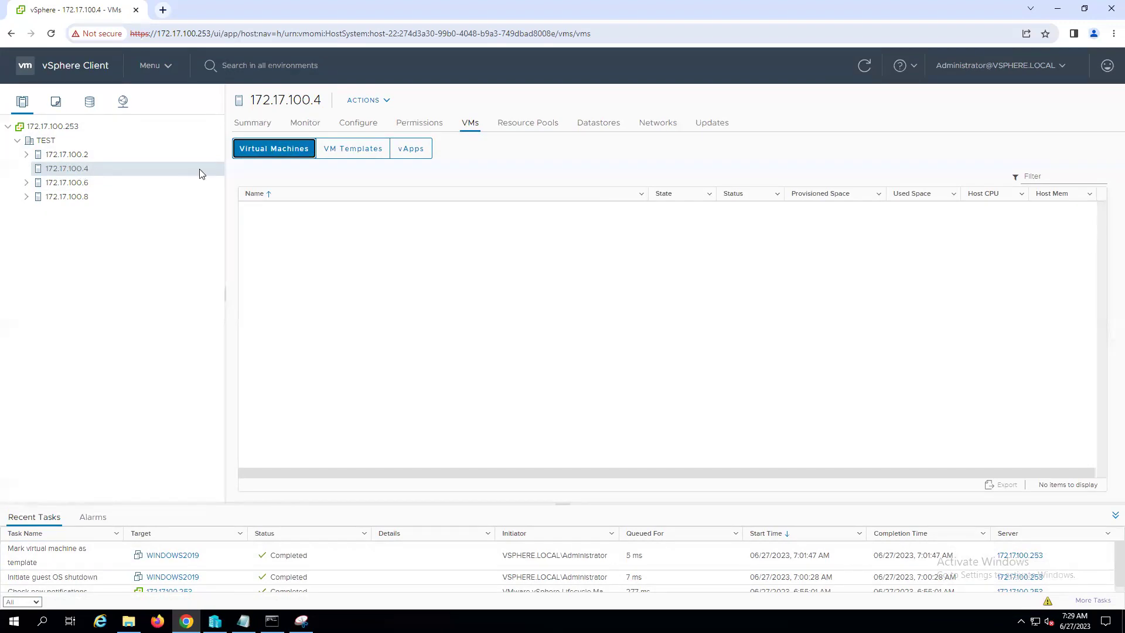
{"action": "left_click", "coordinate": [350, 151]}
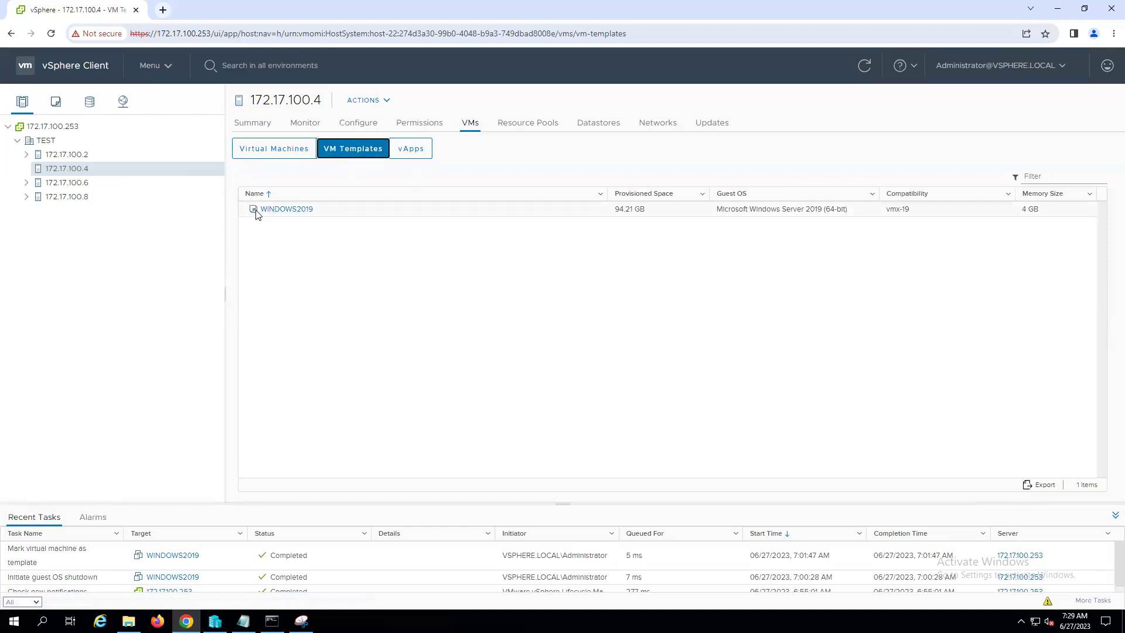
- Expand host 172.17.100.2 to view its virtual machines, then return to host 172.17.100.4
{"action": "left_click", "coordinate": [27, 155]}
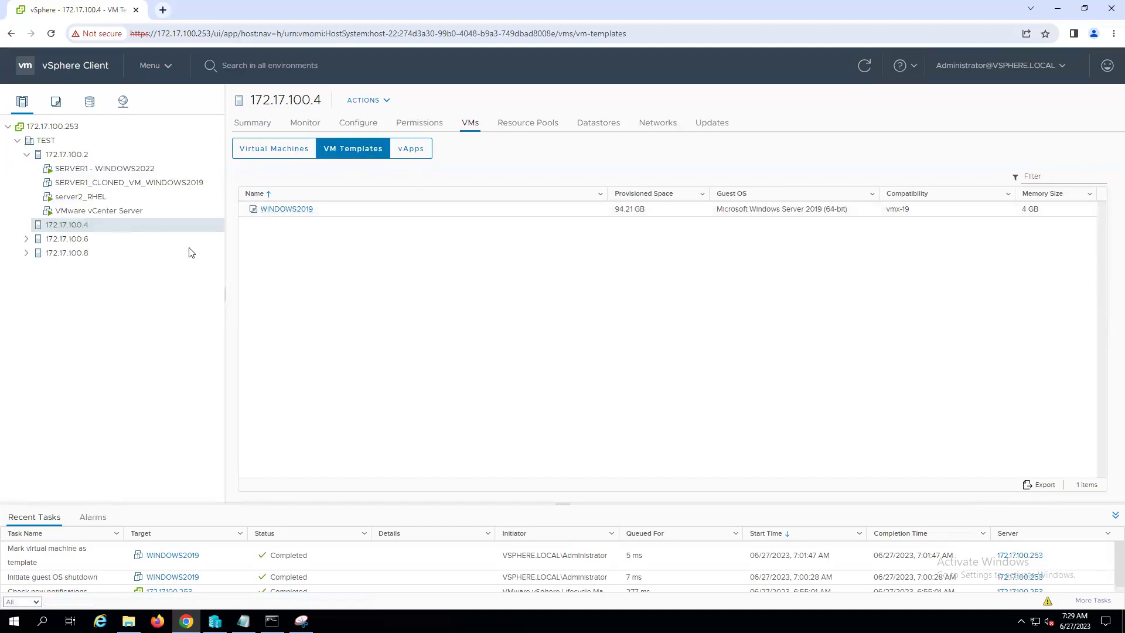
{"action": "left_click", "coordinate": [75, 154]}
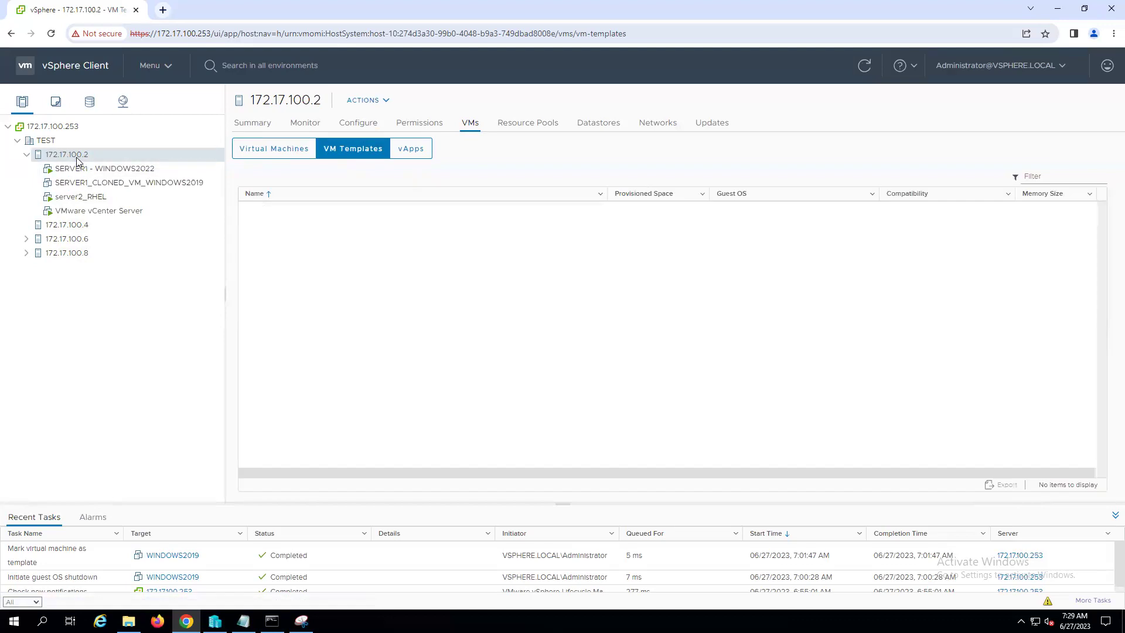
{"action": "left_click", "coordinate": [272, 150]}
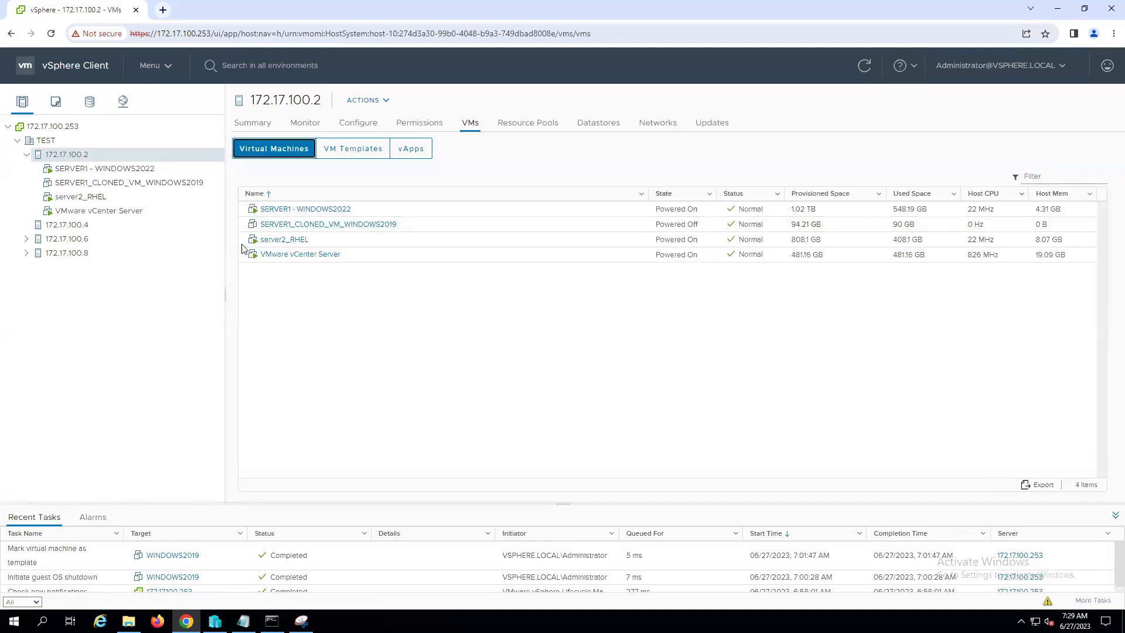
{"action": "left_click", "coordinate": [66, 226]}
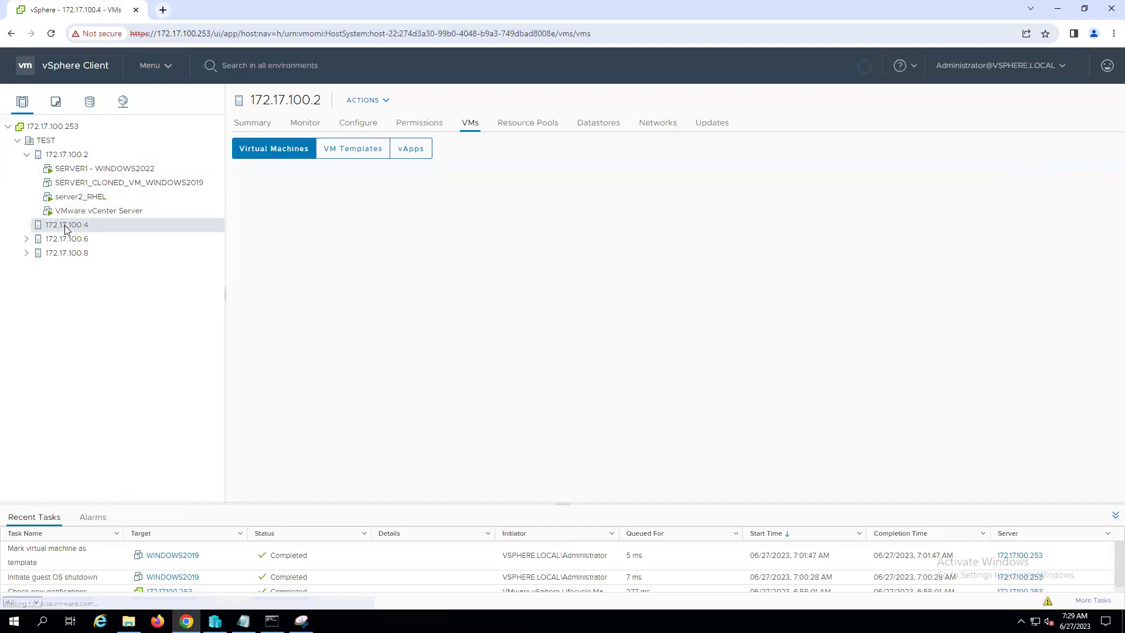
- Show host 172.17.100.4's VM Templates list with WINDOWS2019 and collapse host 172.17.100.2
{"action": "left_click", "coordinate": [353, 149]}
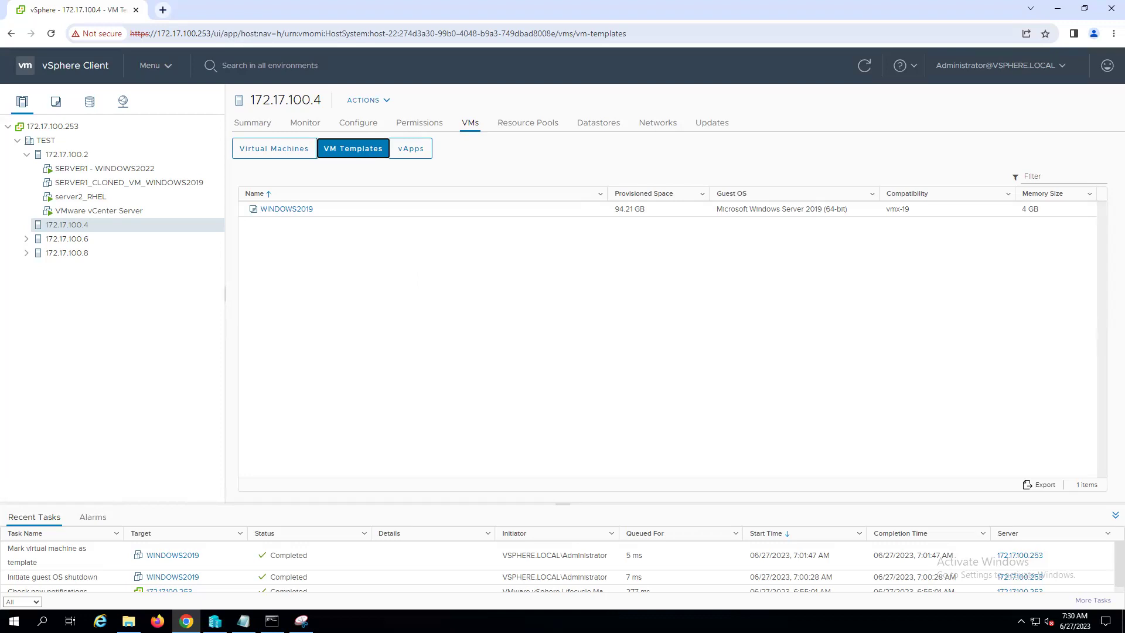
{"action": "left_click", "coordinate": [26, 154]}
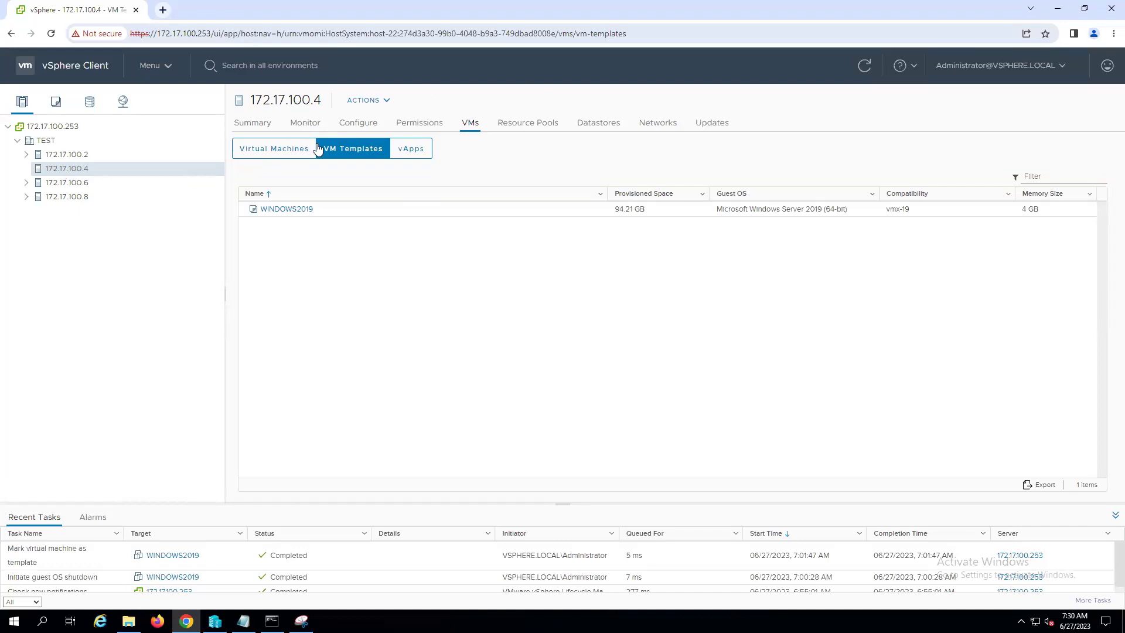
- Choose New VM from This Template on the WINDOWS2019 template's context menu
{"action": "right_click", "coordinate": [286, 213]}
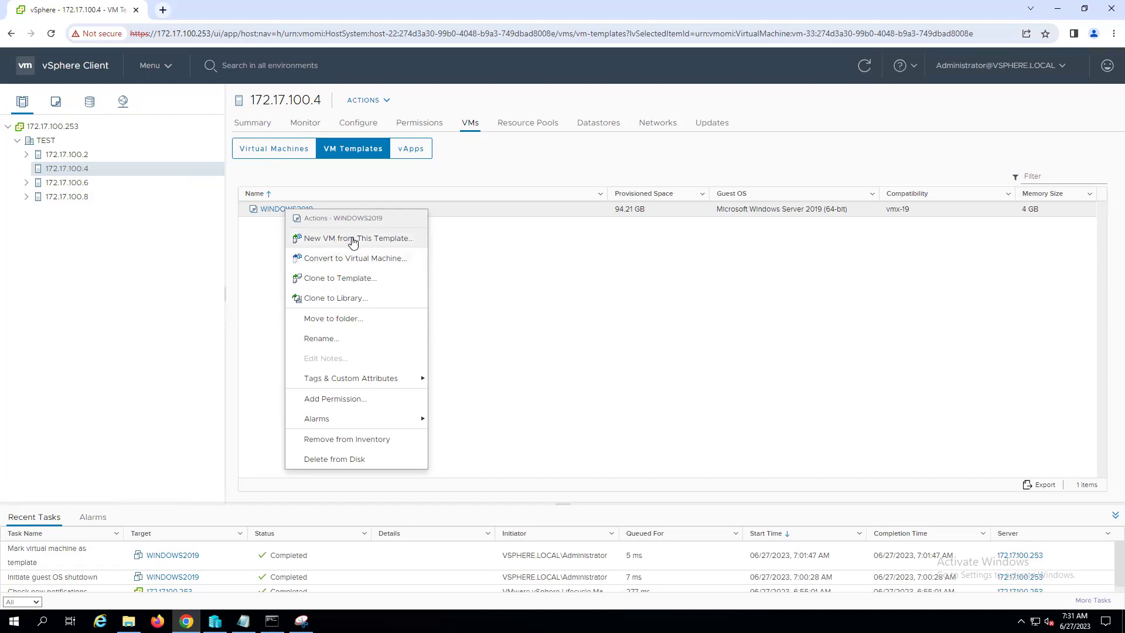
{"action": "left_click", "coordinate": [375, 239]}
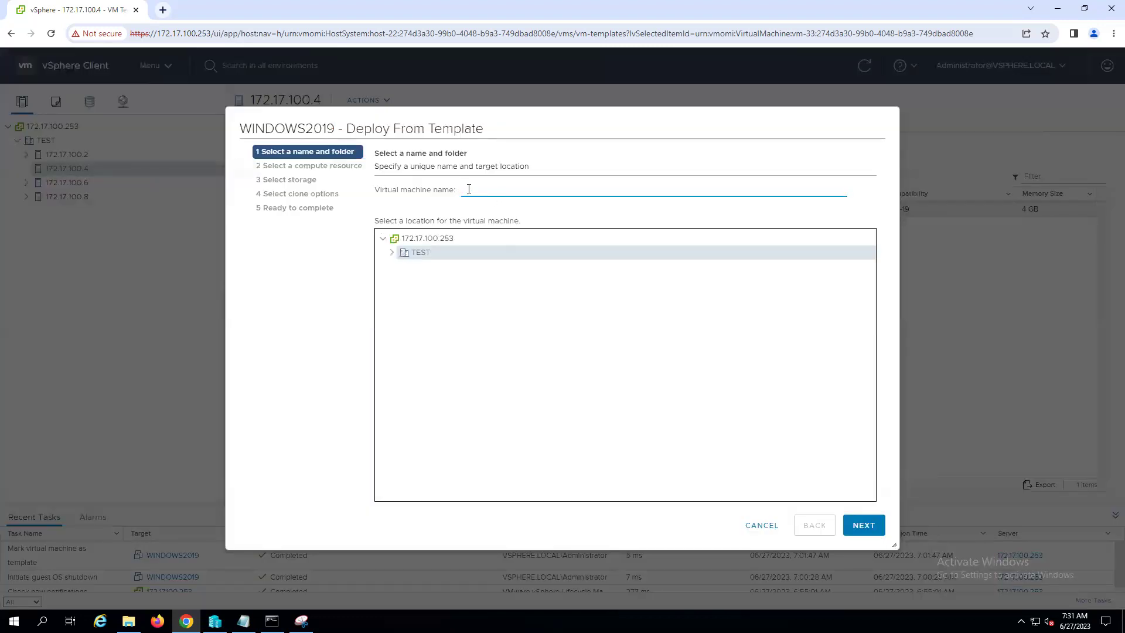
- Name the new virtual machine SERVER2_VM1_WINDOWS2019
{"action": "type", "text": "server"}
{"action": "key", "text": "BackSpace"}
{"action": "key", "text": "BackSpace"}
{"action": "key", "text": "BackSpace"}
{"action": "key", "text": "BackSpace"}
{"action": "key", "text": "BackSpace"}
{"action": "key", "text": "BackSpace"}
{"action": "type", "text": "SERVER2_VM1_WINDOWS2019"}
- Place the VM on host 172.17.100.4 with datastore1 (1) storage and finish the deployment
{"action": "left_click", "coordinate": [858, 524]}
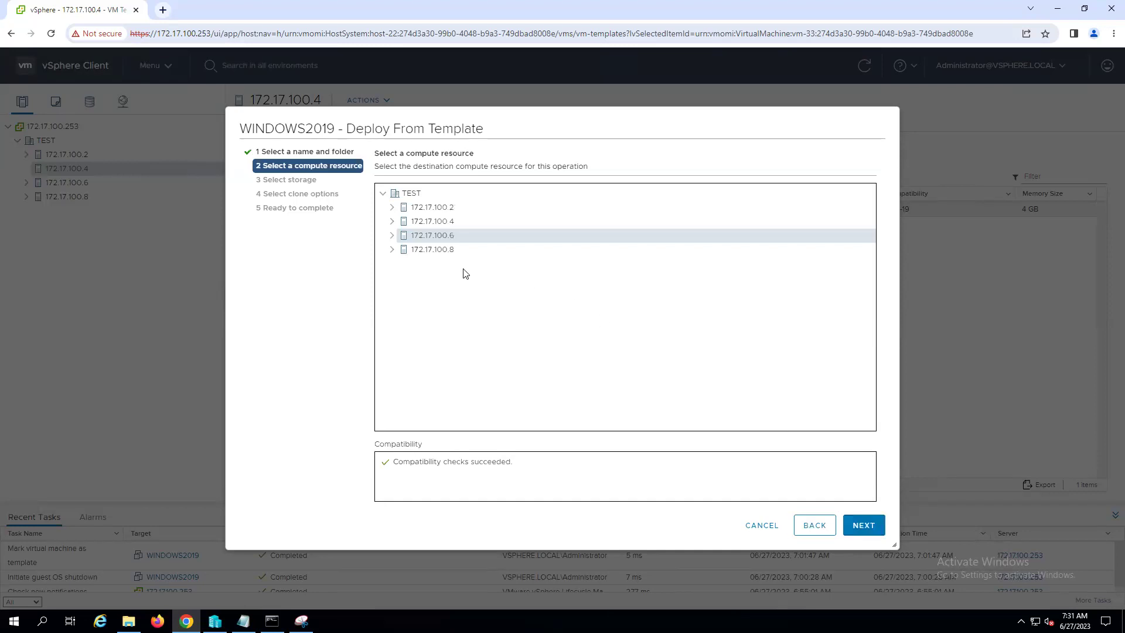
{"action": "left_click", "coordinate": [442, 225]}
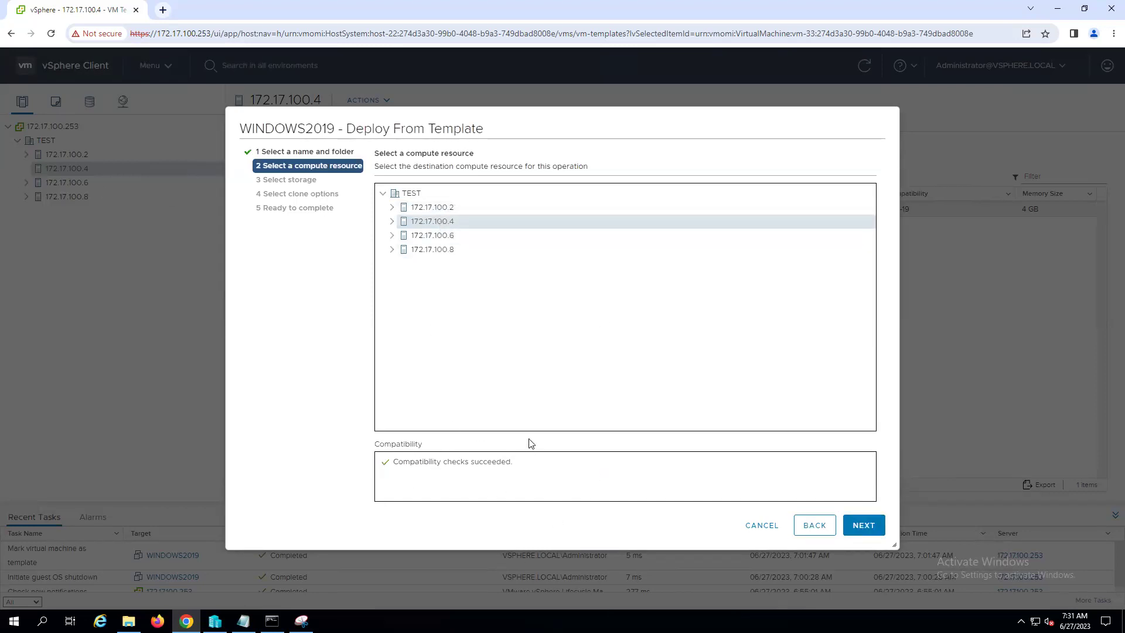
{"action": "left_click", "coordinate": [871, 528]}
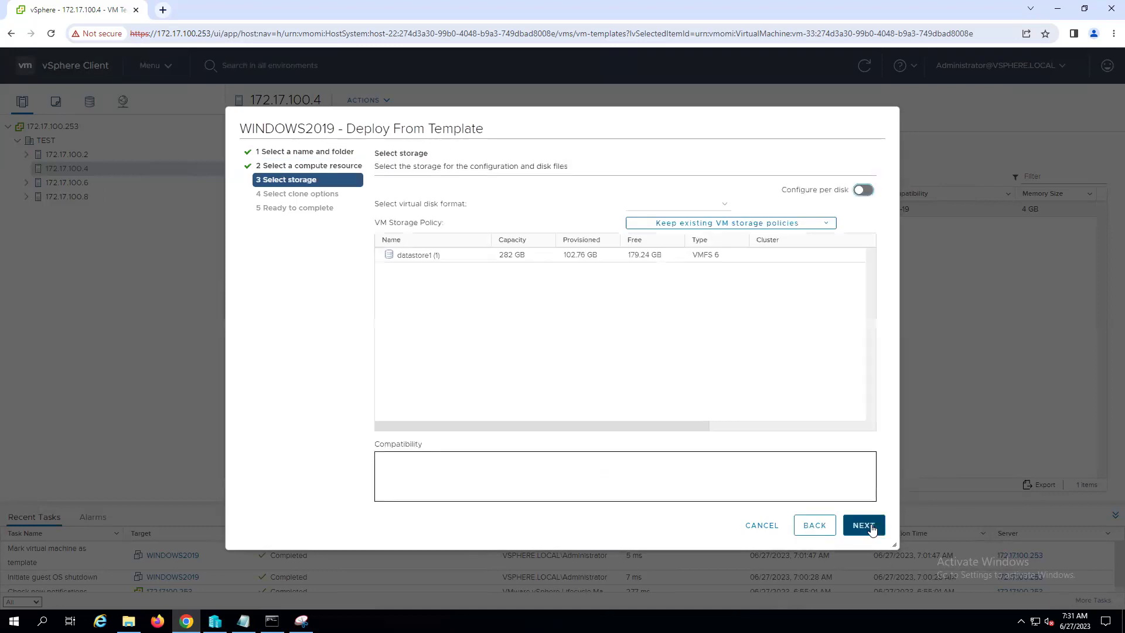
{"action": "left_click", "coordinate": [510, 260]}
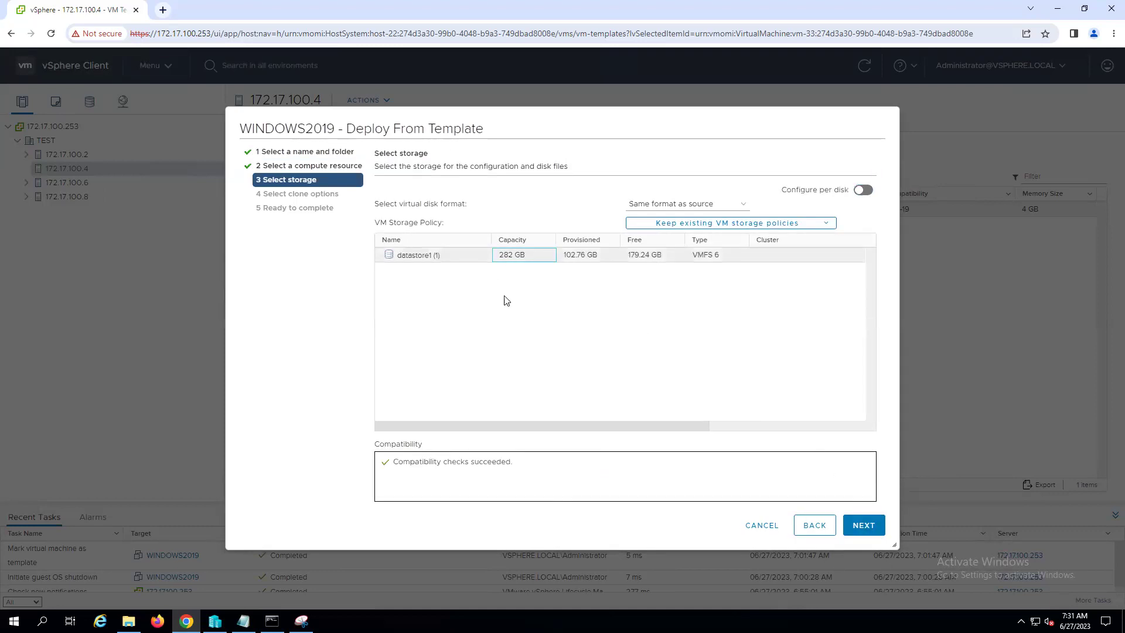
{"action": "left_click", "coordinate": [867, 528]}
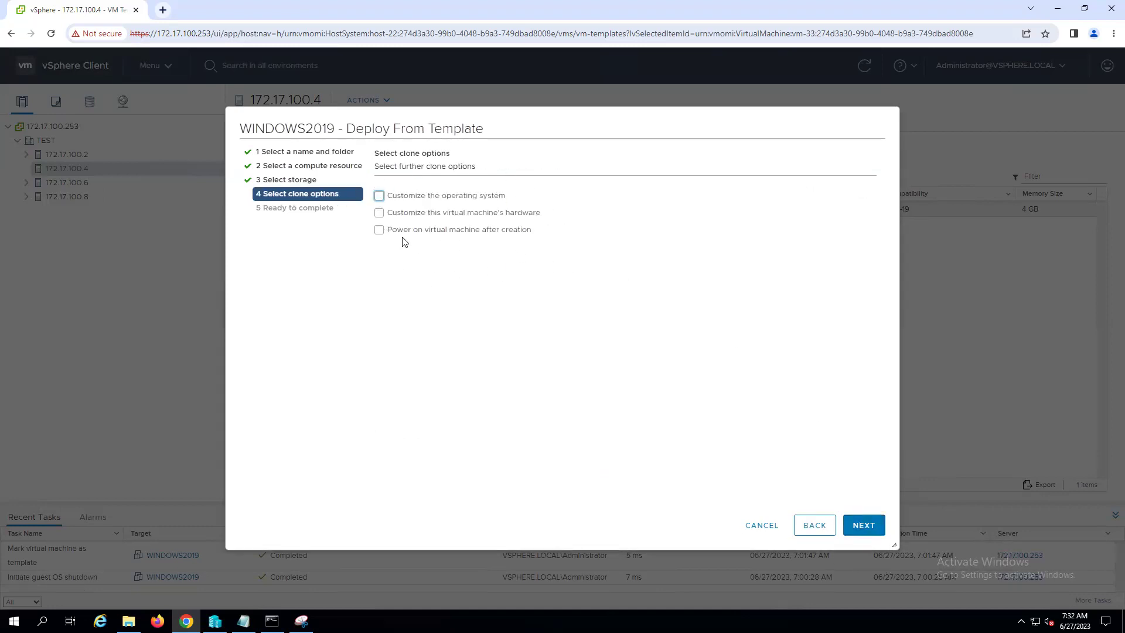
{"action": "left_click", "coordinate": [864, 526]}
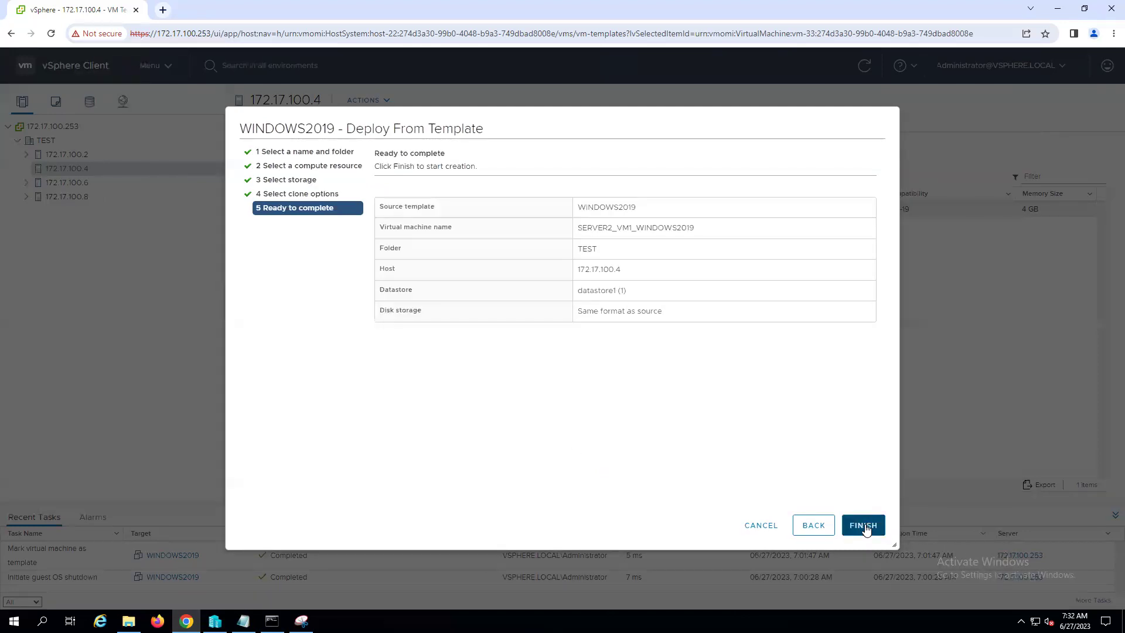
{"action": "left_click", "coordinate": [865, 525]}
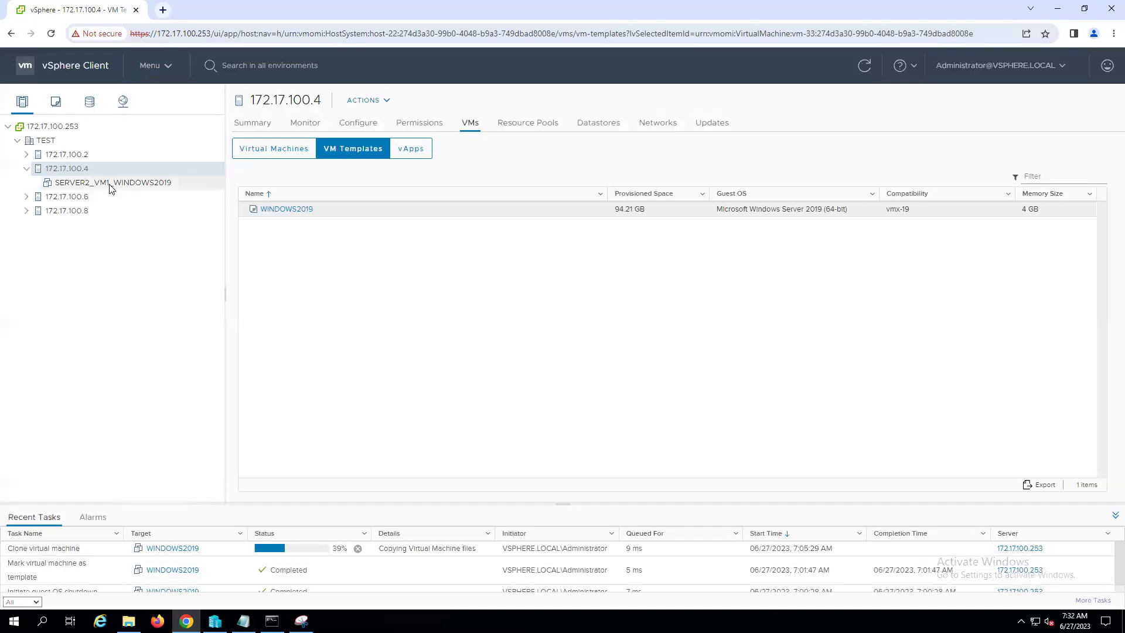
- Switch between the host's VM Templates and Virtual Machines lists until SERVER2_VM1_WINDOWS2019 appears
{"action": "left_click", "coordinate": [278, 150]}
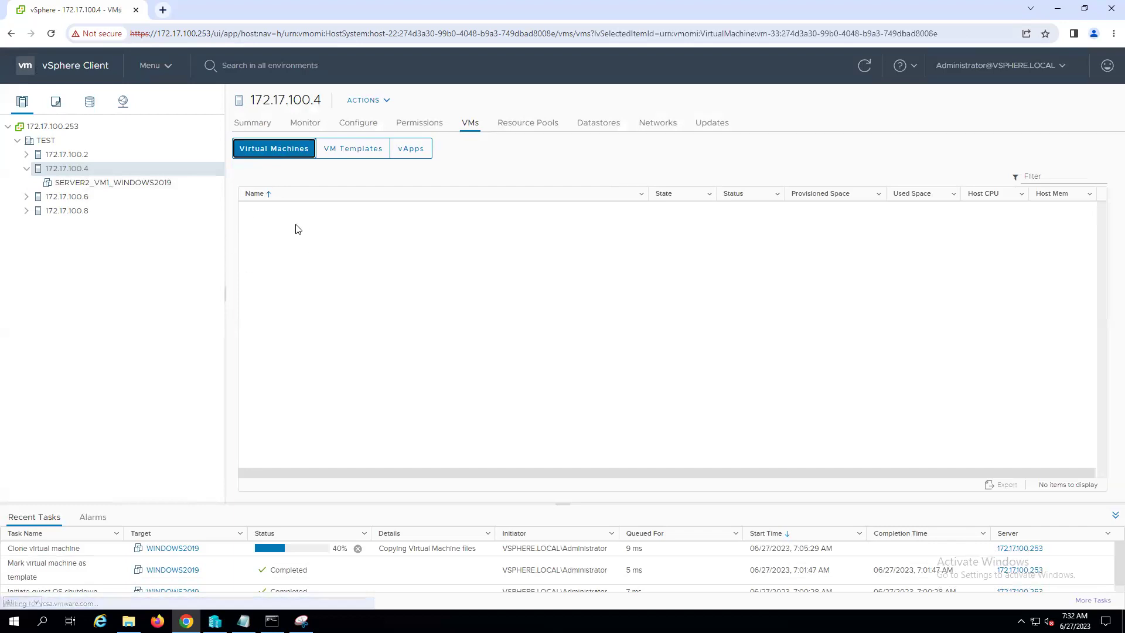
{"action": "left_click", "coordinate": [358, 150]}
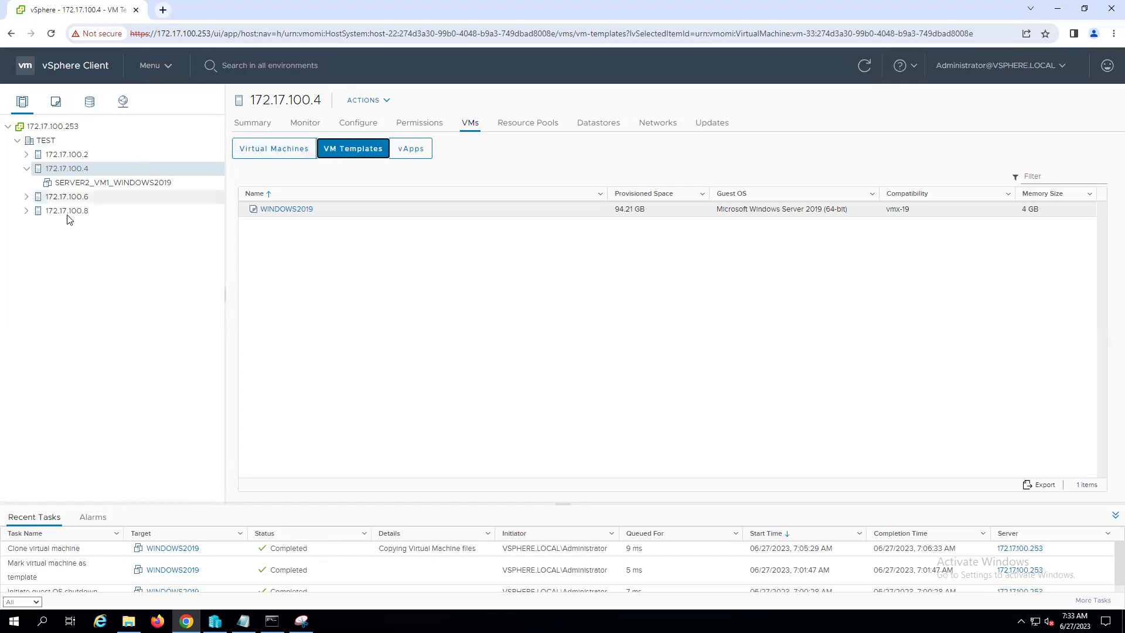
{"action": "left_click", "coordinate": [274, 150]}
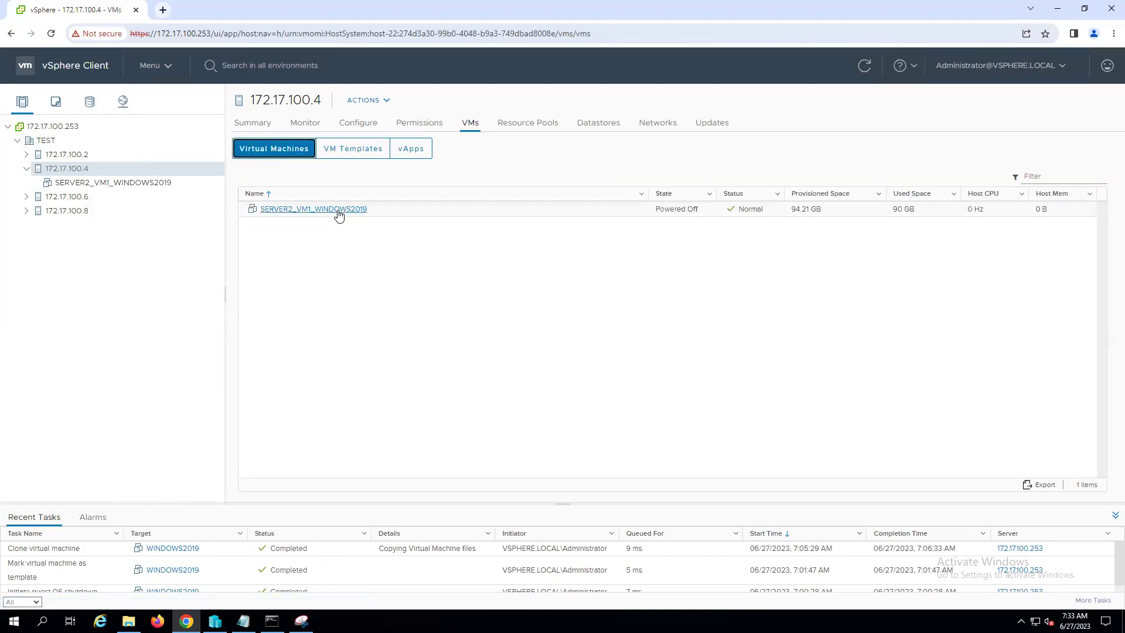
- Power on SERVER2_VM1_WINDOWS2019 from its Summary and open the Launch Console dialog
{"action": "left_click", "coordinate": [121, 184]}
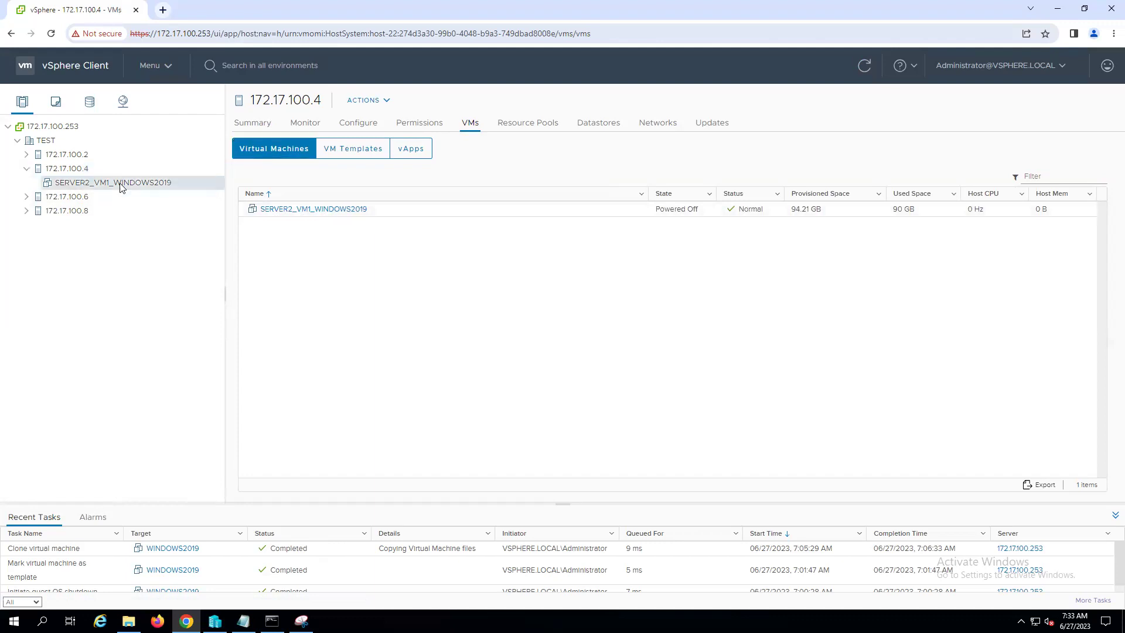
{"action": "right_click", "coordinate": [121, 185]}
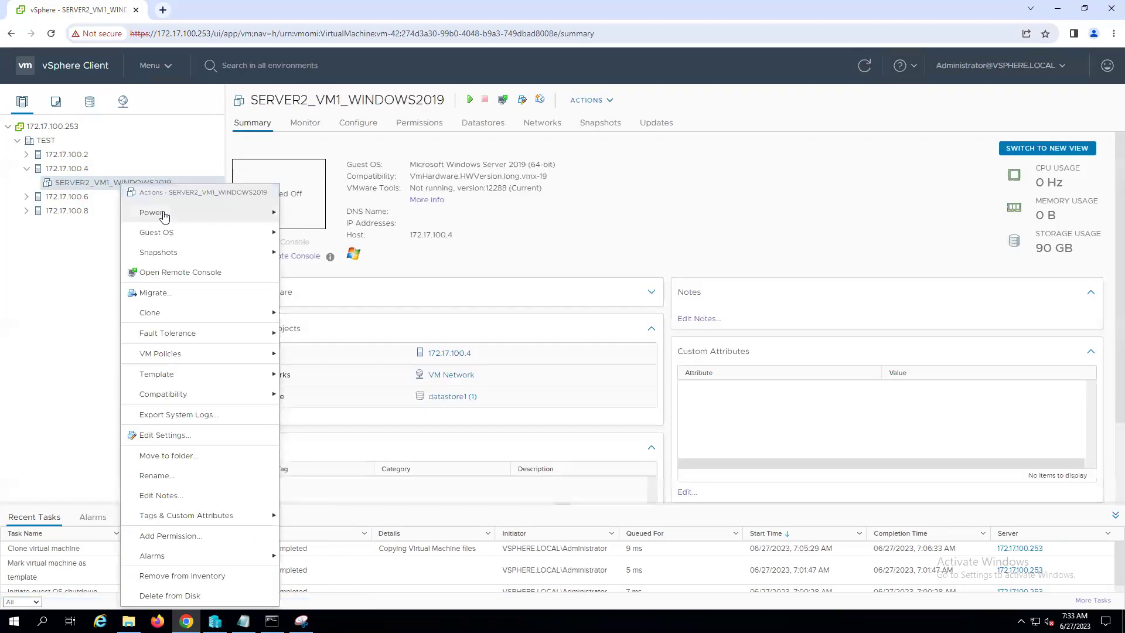
{"action": "mouse_move", "coordinate": [159, 213]}
{"action": "left_click", "coordinate": [324, 214]}
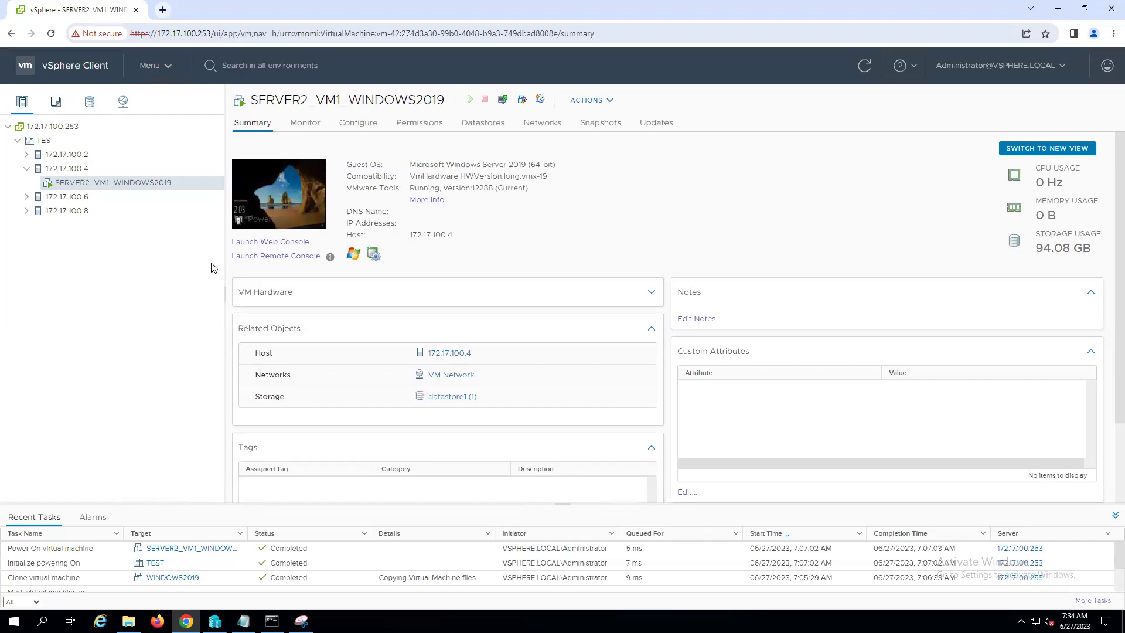
{"action": "left_click", "coordinate": [285, 191]}
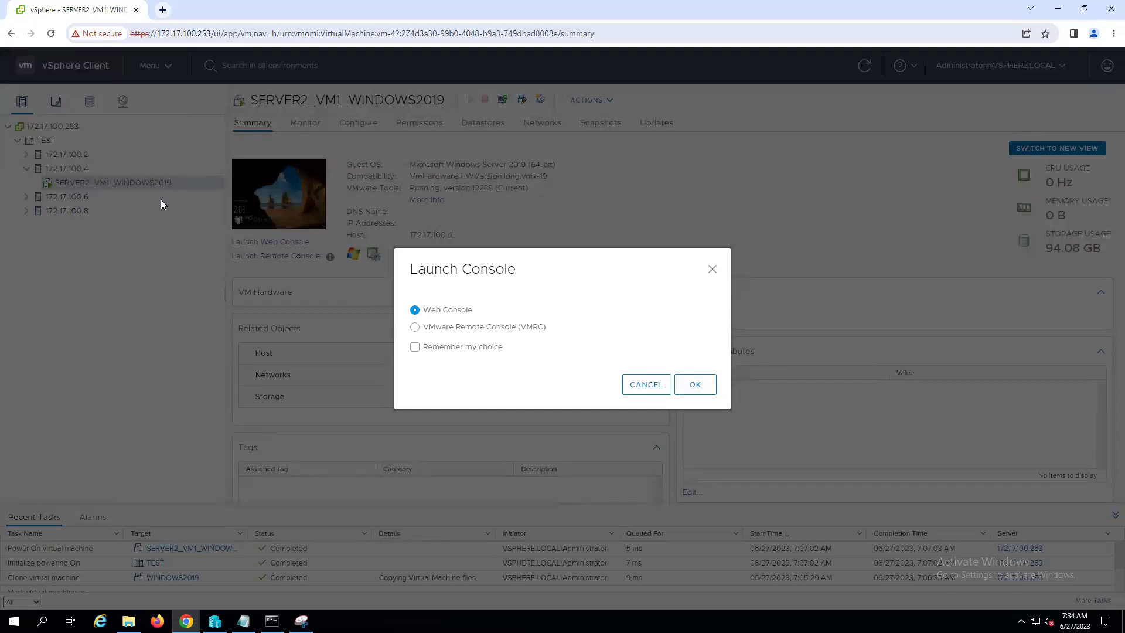
- Open the VM in the Web Console and sign in as Administrator, retyping the password after a failed attempt
{"action": "left_click", "coordinate": [695, 386]}
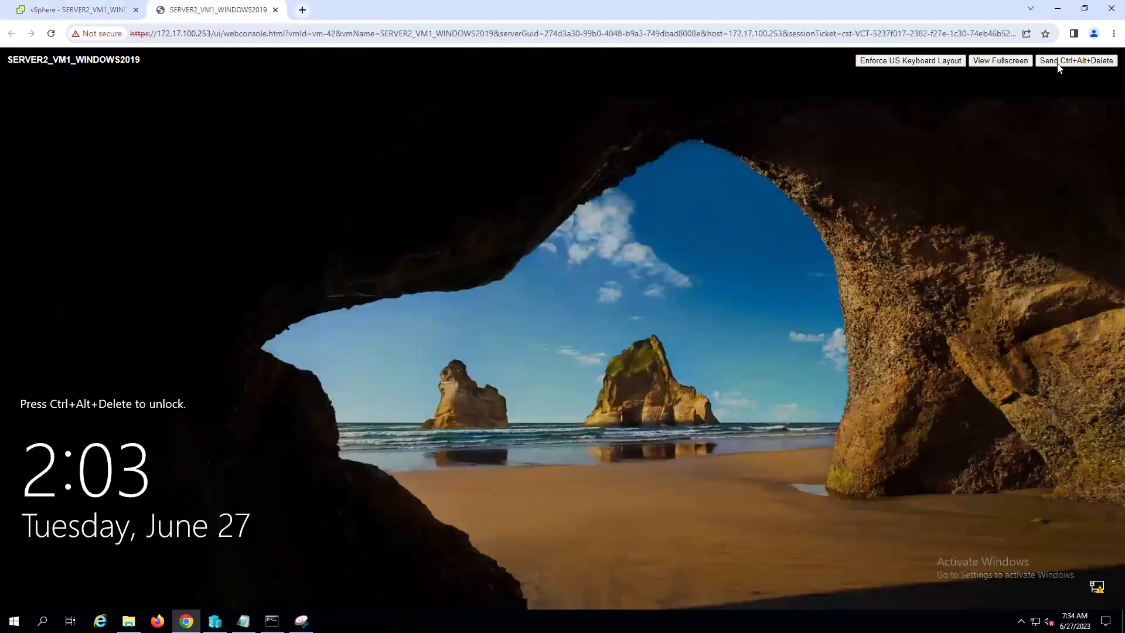
{"action": "left_click", "coordinate": [1059, 62]}
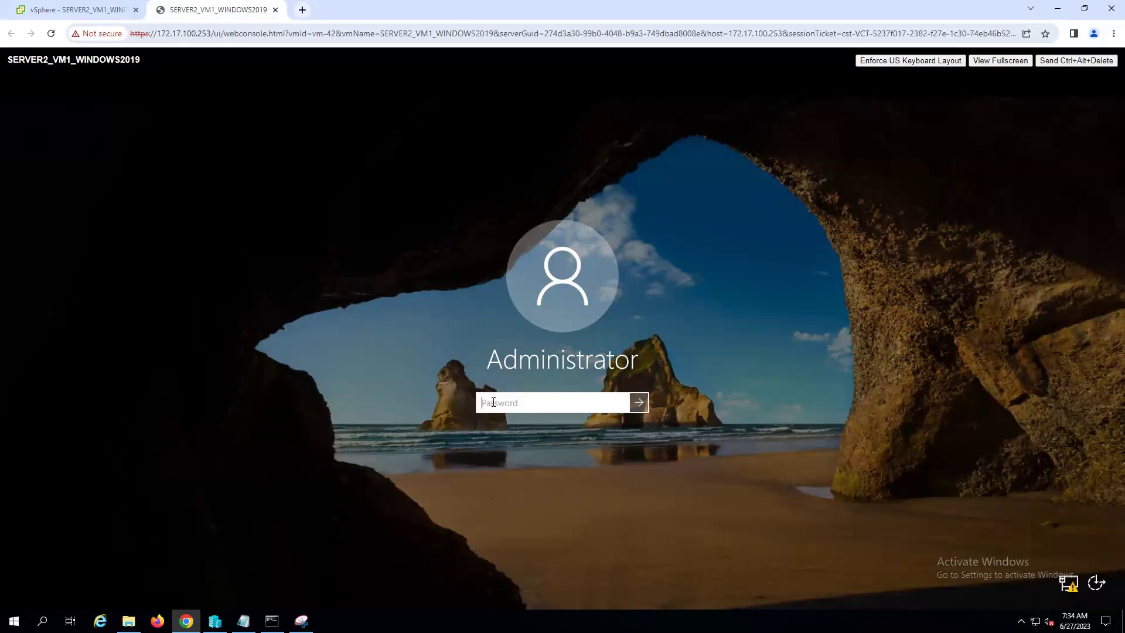
{"action": "type", "text": "P@ssw0rd!"}
{"action": "key", "text": "Return"}
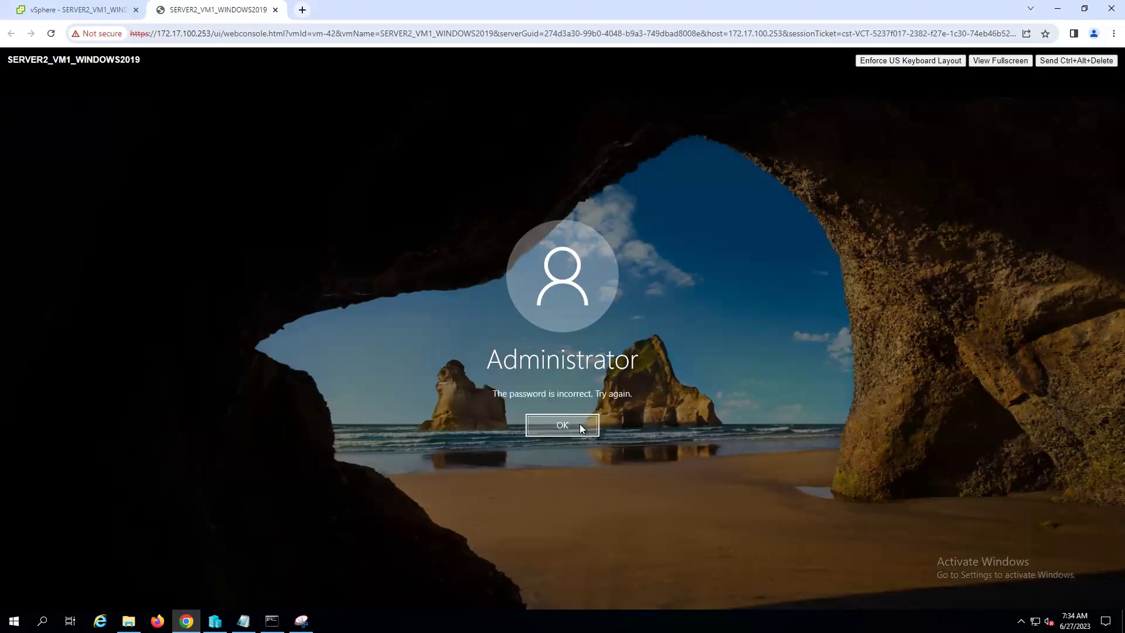
{"action": "left_click", "coordinate": [577, 426]}
{"action": "type", "text": "P@ssw0"}
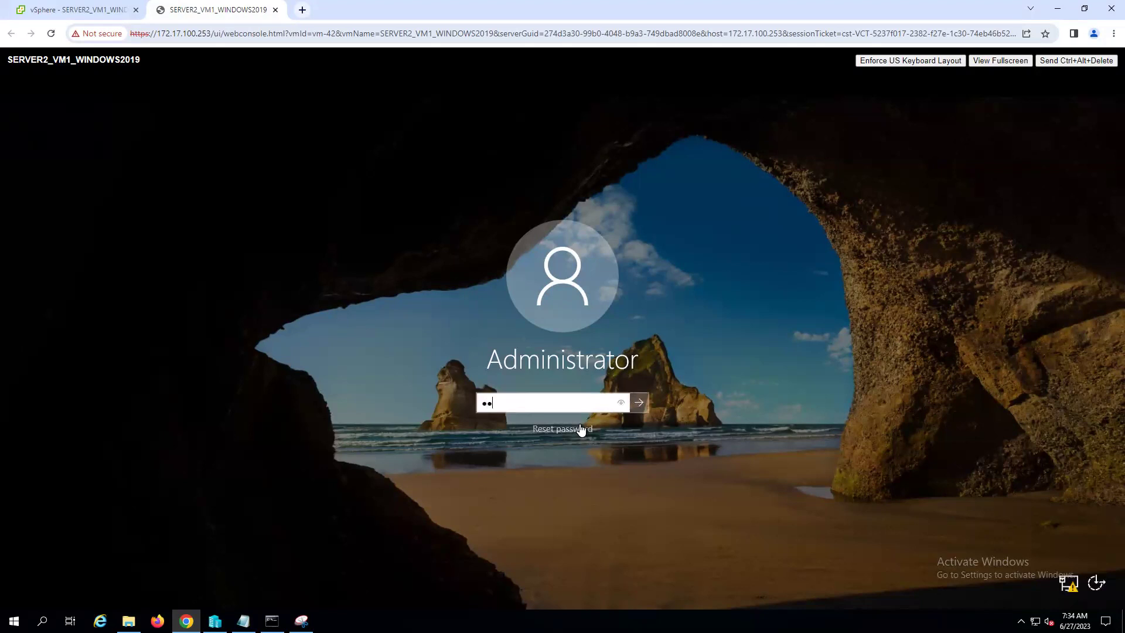
{"action": "type", "text": "rd"}
{"action": "key", "text": "Return"}
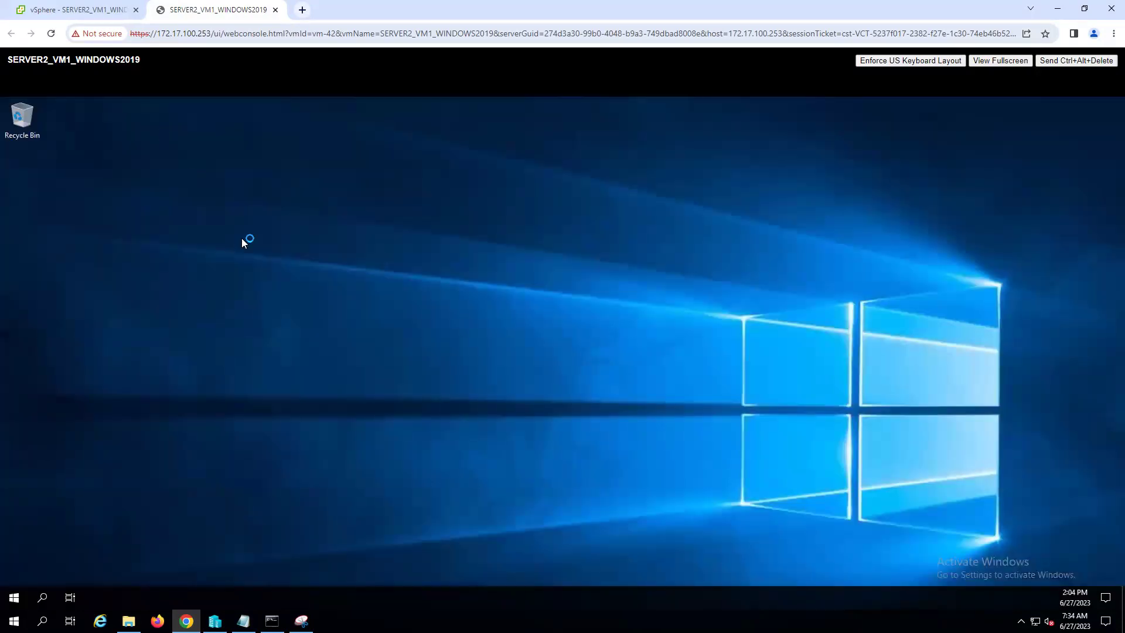
- Open the VM's Start menu, then return to vSphere and bring the Vcenter notes in Notepad forward
{"action": "left_click", "coordinate": [17, 598]}
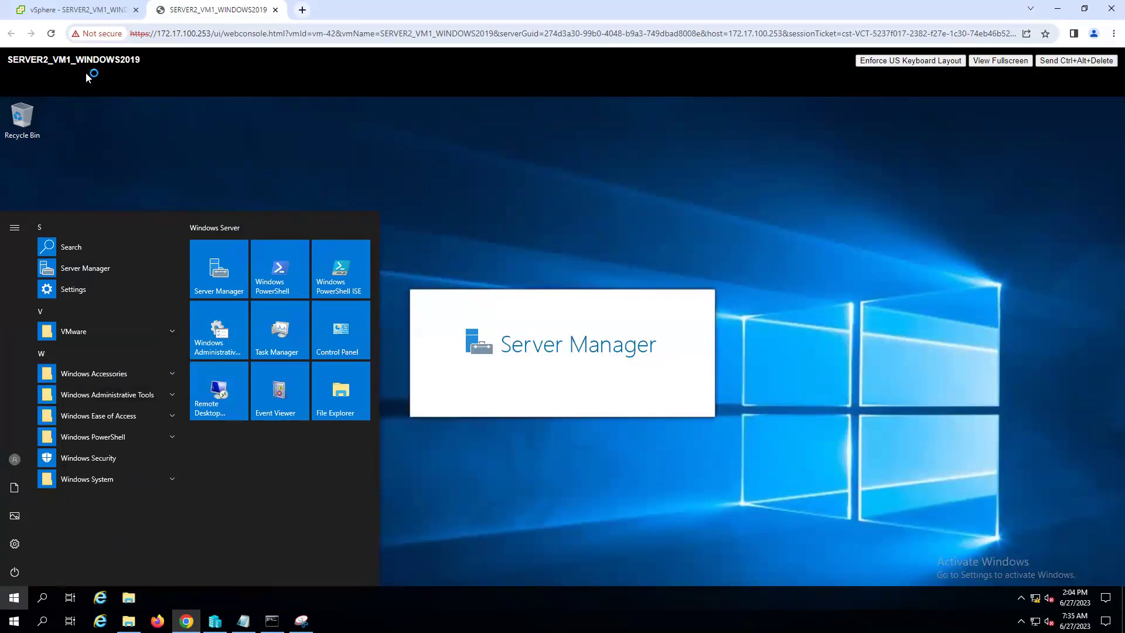
{"action": "left_click", "coordinate": [89, 12]}
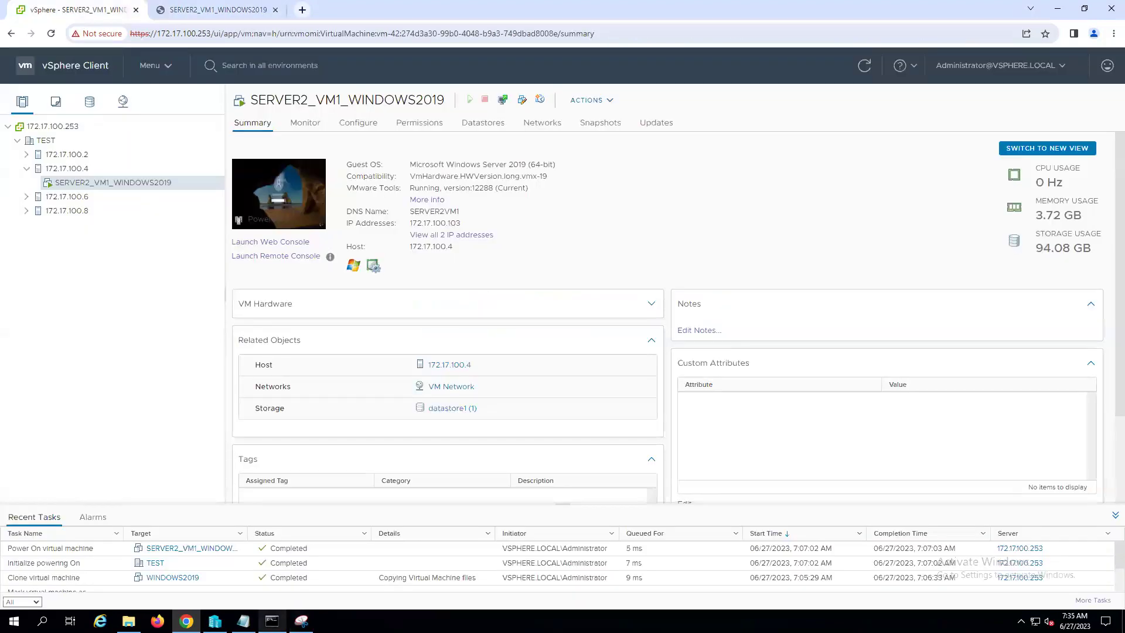
{"action": "left_click", "coordinate": [243, 621]}
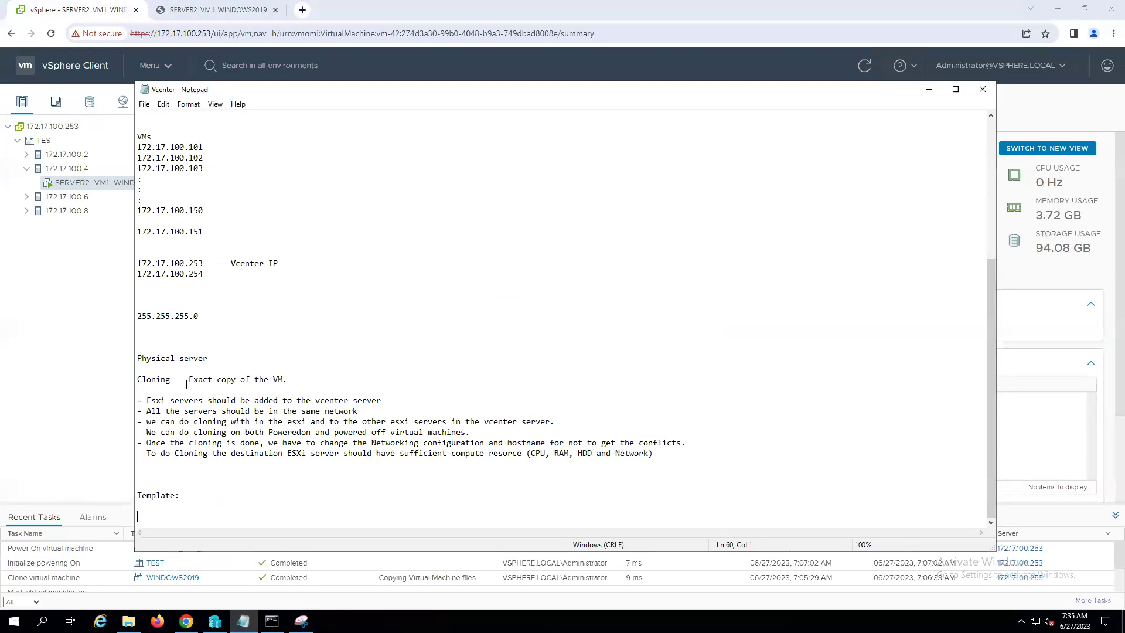
- Change the Template heading to read "Template - Golden copy of the VM." and add a new line below it
{"action": "left_click", "coordinate": [185, 496]}
{"action": "key", "text": "BackSpace"}
{"action": "type", "text": "- Golden copy of tge"}
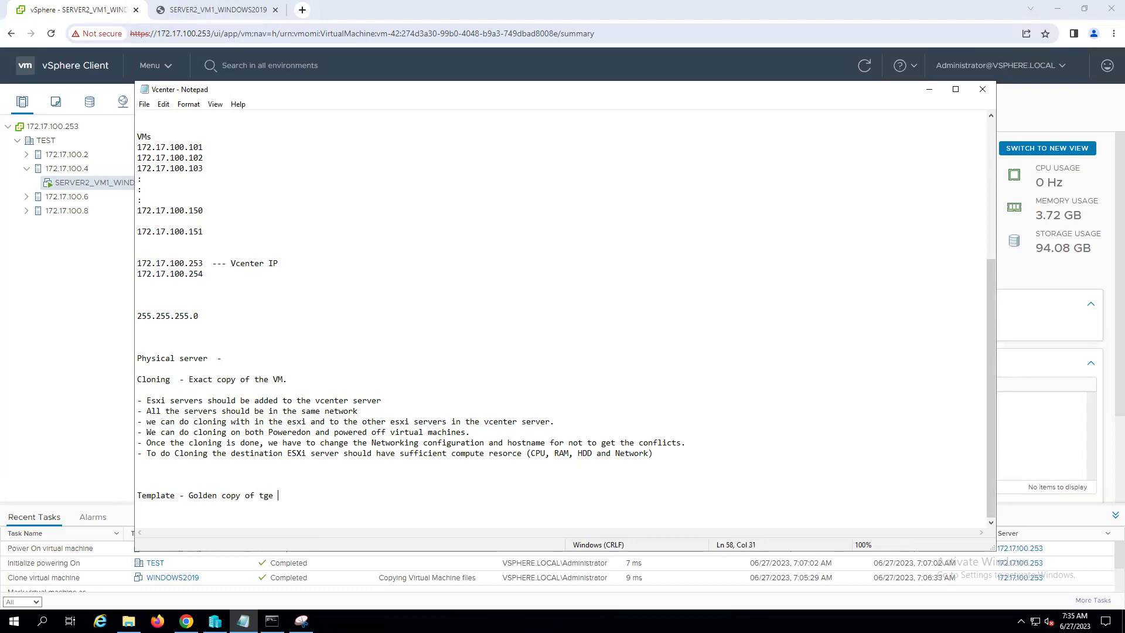
{"action": "key", "text": "BackSpace"}
{"action": "key", "text": "BackSpace"}
{"action": "key", "text": "BackSpace"}
{"action": "type", "text": "he VM."}
{"action": "key", "text": "Return"}
{"action": "key", "text": "Return"}
{"action": "left_click_drag", "start_coordinate": [143, 400], "coordinate": [713, 476]}
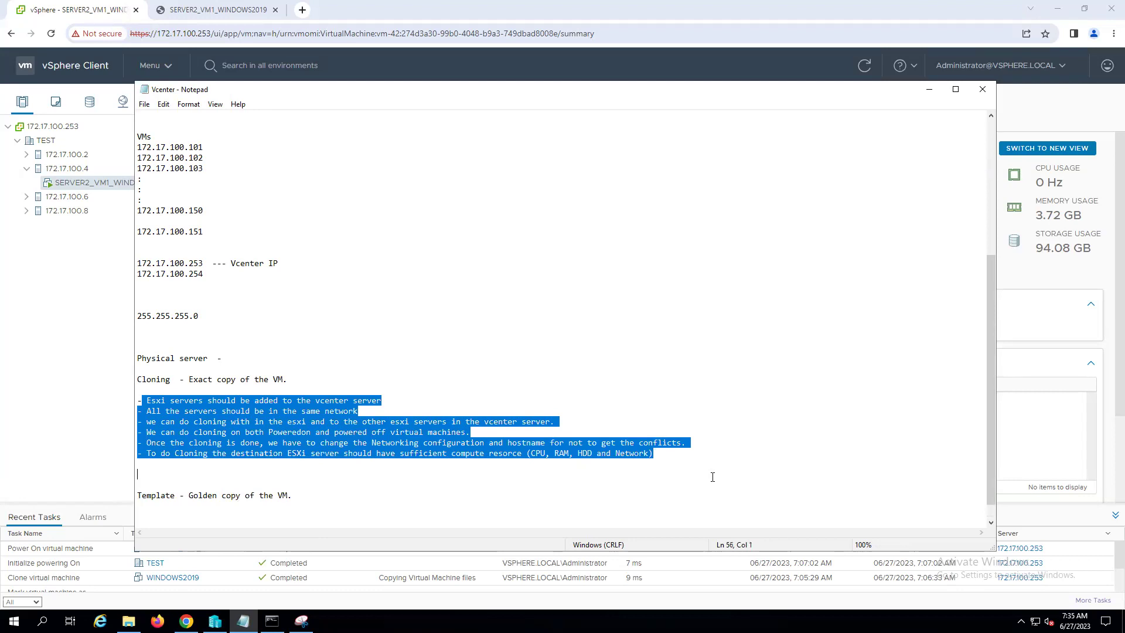
{"action": "left_click", "coordinate": [468, 305]}
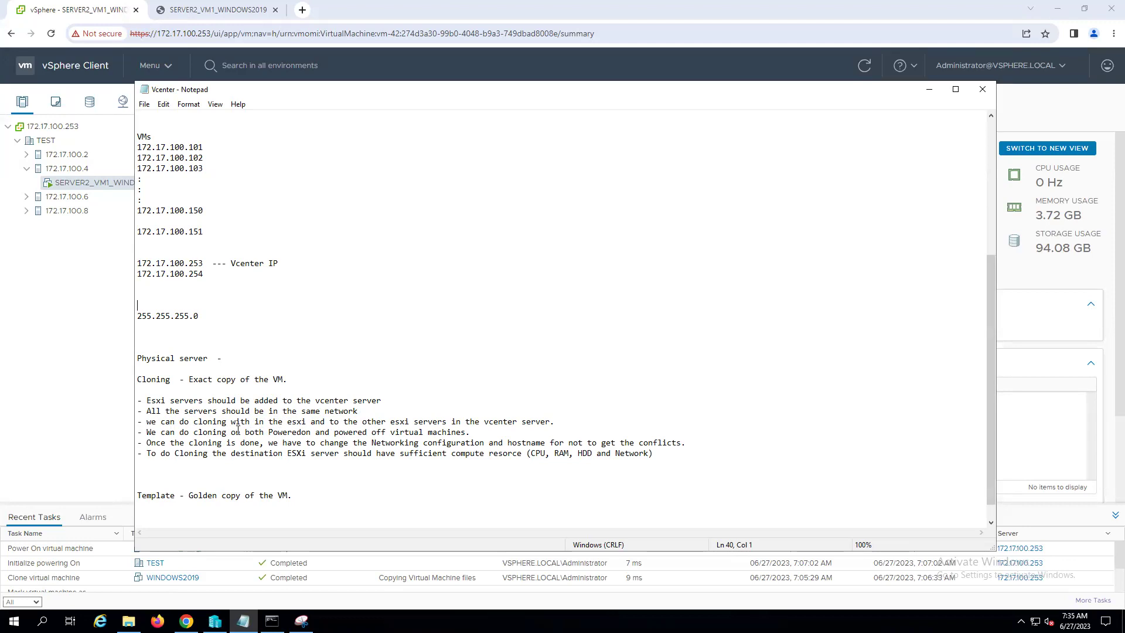
- Copy the six cloning bullets and paste them below the Template heading, prefixed with '-'
{"action": "left_click_drag", "start_coordinate": [147, 400], "coordinate": [717, 470]}
{"action": "key", "text": "ctrl+c"}
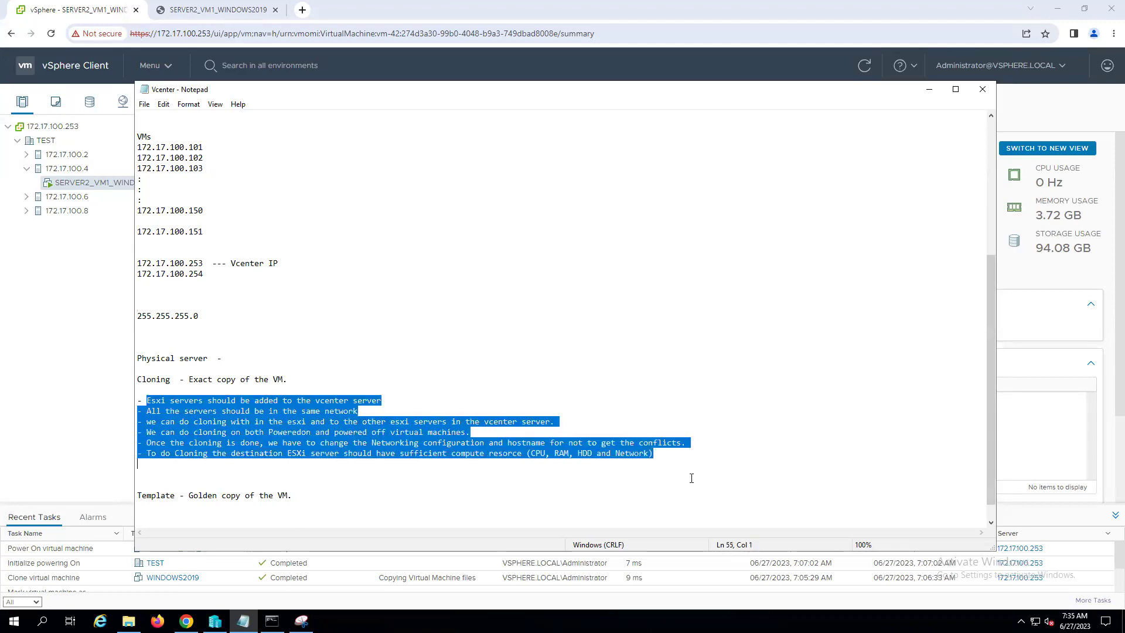
{"action": "left_click", "coordinate": [293, 495]}
{"action": "key", "text": "Return"}
{"action": "key", "text": "Return"}
{"action": "key", "text": "Return"}
{"action": "key", "text": "Return"}
{"action": "key", "text": "Return"}
{"action": "key", "text": "Return"}
{"action": "key", "text": "Return"}
{"action": "key", "text": "Return"}
{"action": "key", "text": "Return"}
{"action": "key", "text": "Return"}
{"action": "key", "text": "Return"}
{"action": "key", "text": "Return"}
{"action": "key", "text": "Return"}
{"action": "key", "text": "Up"}
{"action": "key", "text": "Up"}
{"action": "key", "text": "Up"}
{"action": "key", "text": "Up"}
{"action": "key", "text": "Up"}
{"action": "key", "text": "Up"}
{"action": "key", "text": "Up"}
{"action": "key", "text": "Up"}
{"action": "key", "text": "Up"}
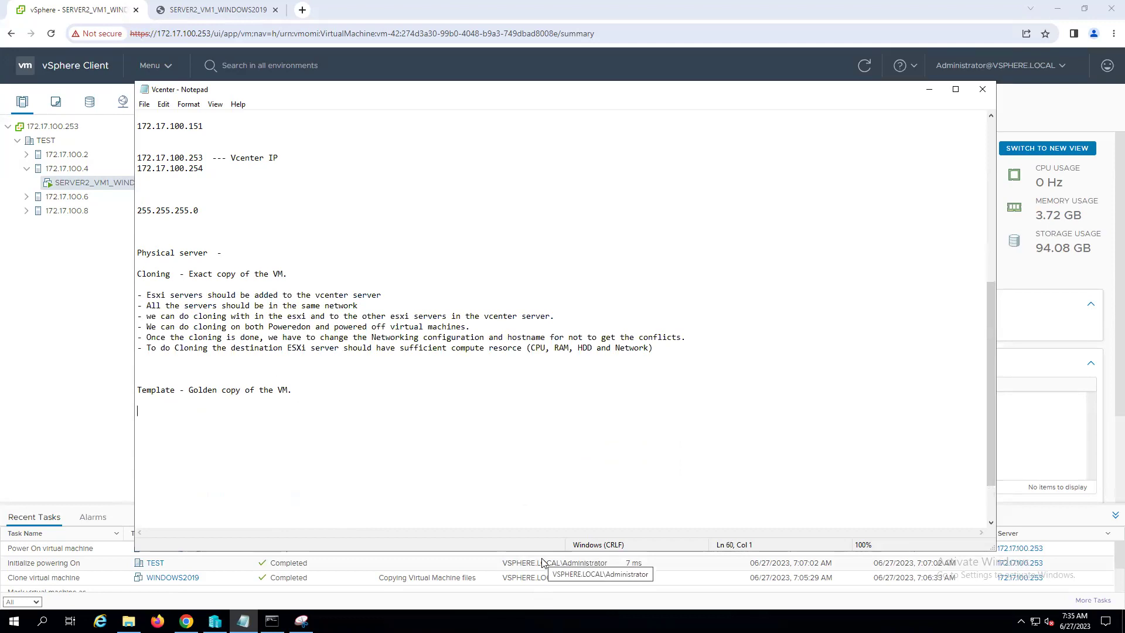
{"action": "key", "text": "ctrl+v"}
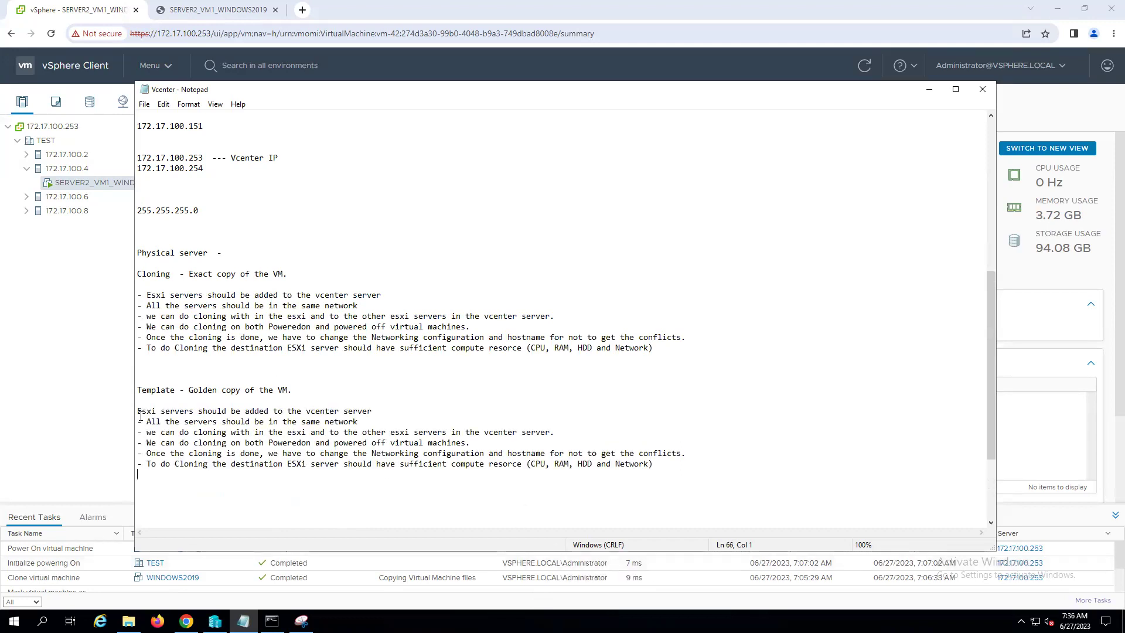
{"action": "type", "text": "-"}
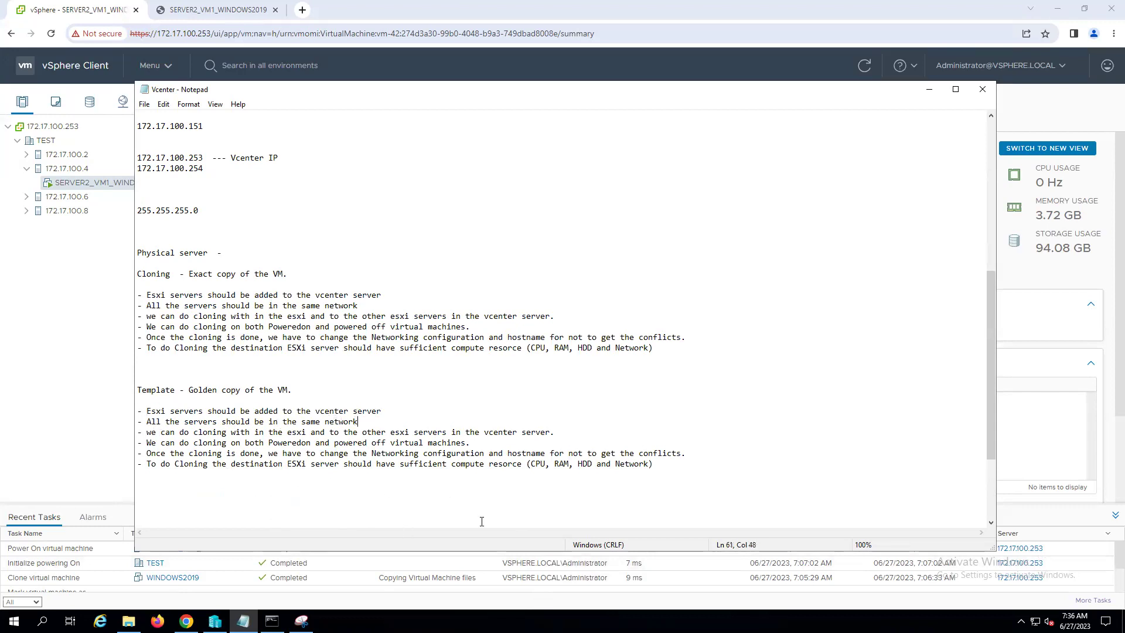
- Reword 'cloning' in the third bullet to 'VM deply from Template,' and return to vSphere
{"action": "double_click", "coordinate": [206, 431]}
{"action": "type", "text": "VM depl"}
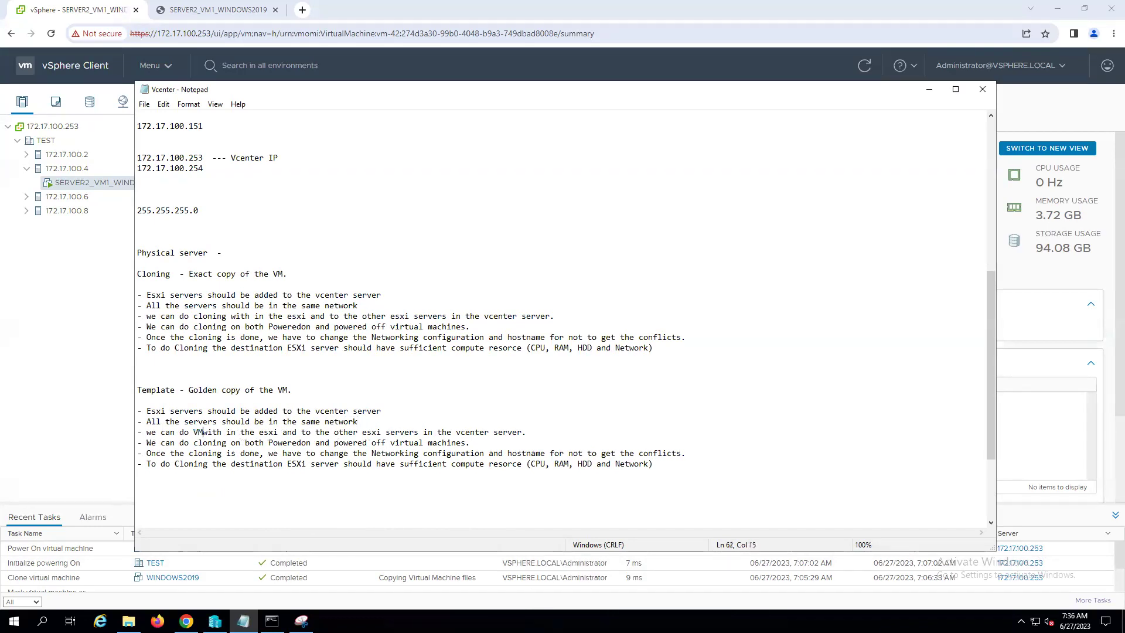
{"action": "type", "text": "y "}
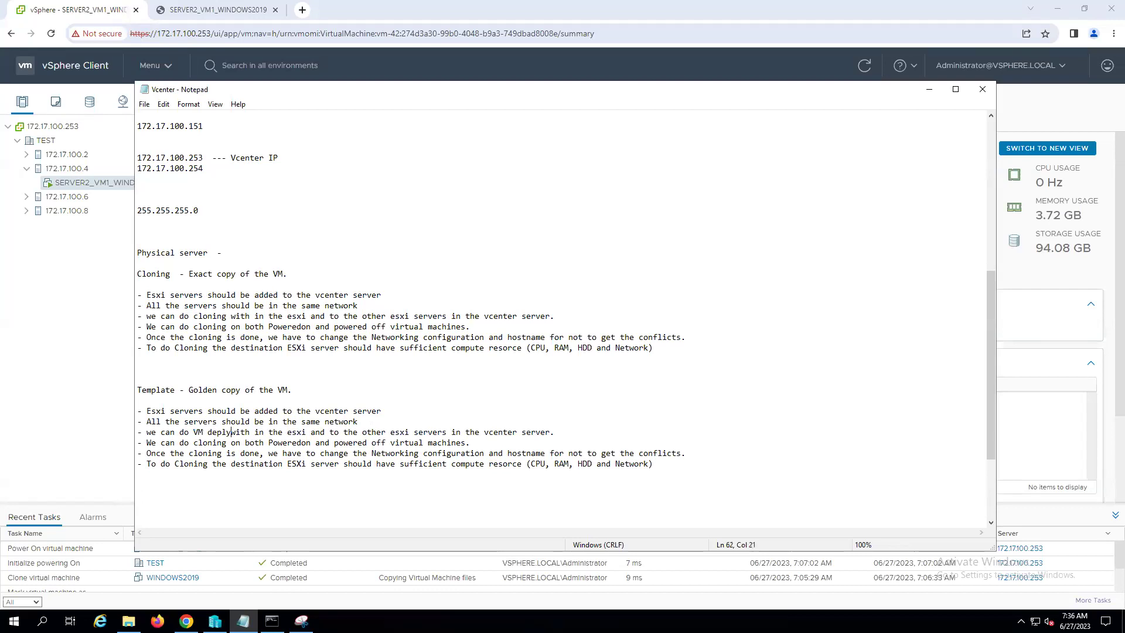
{"action": "type", "text": "from Temp"}
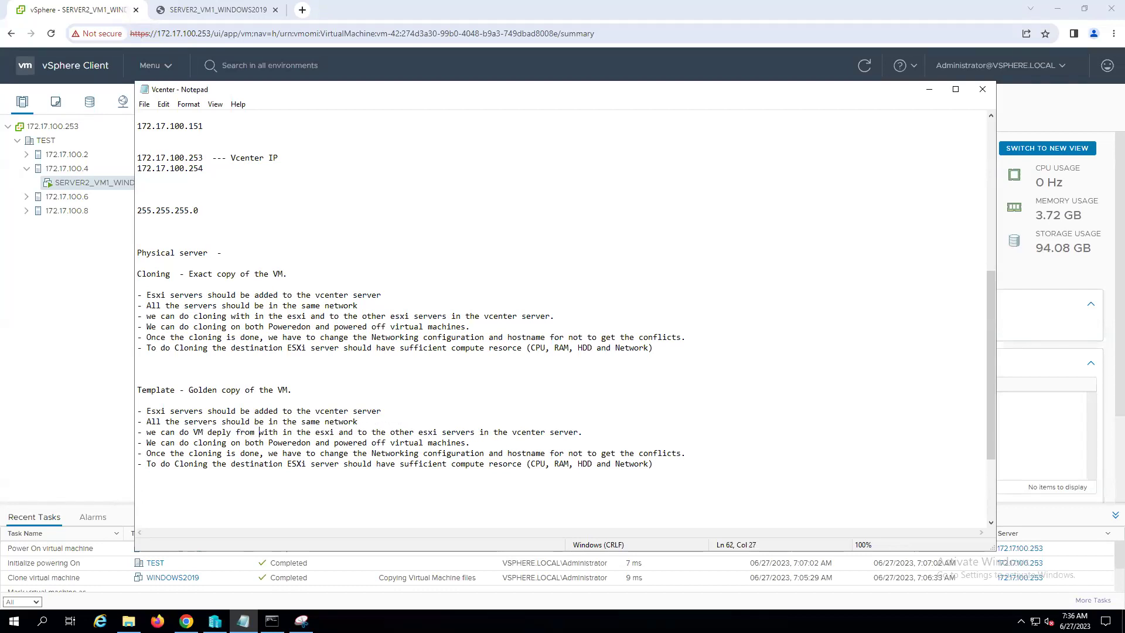
{"action": "type", "text": "late"}
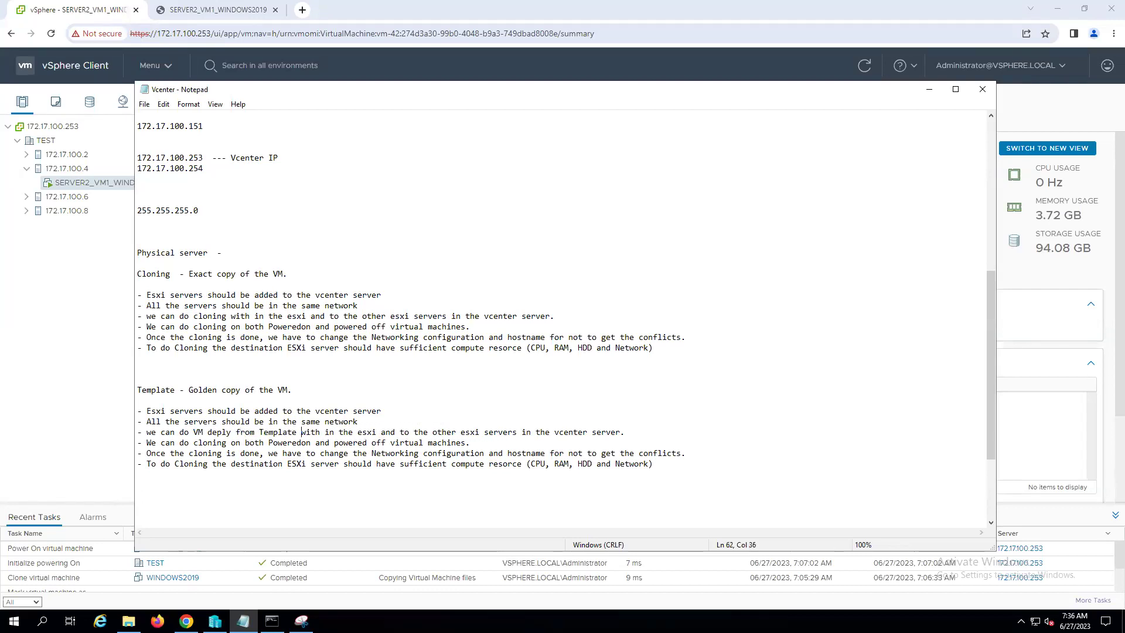
{"action": "key", "text": "BackSpace"}
{"action": "type", "text": ","}
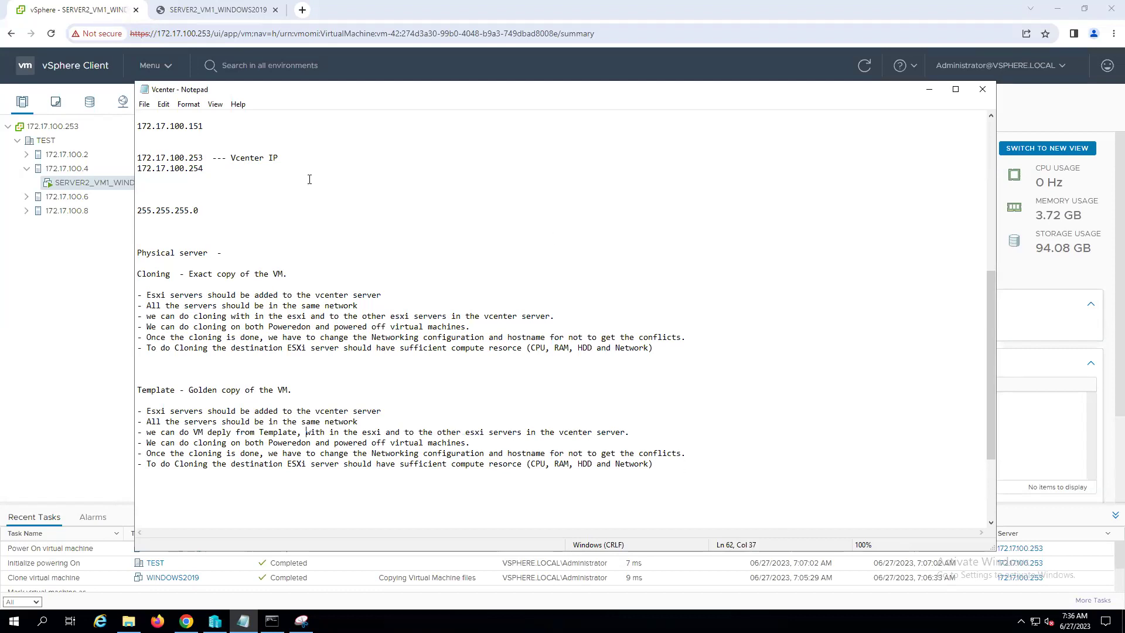
{"action": "left_click", "coordinate": [55, 297]}
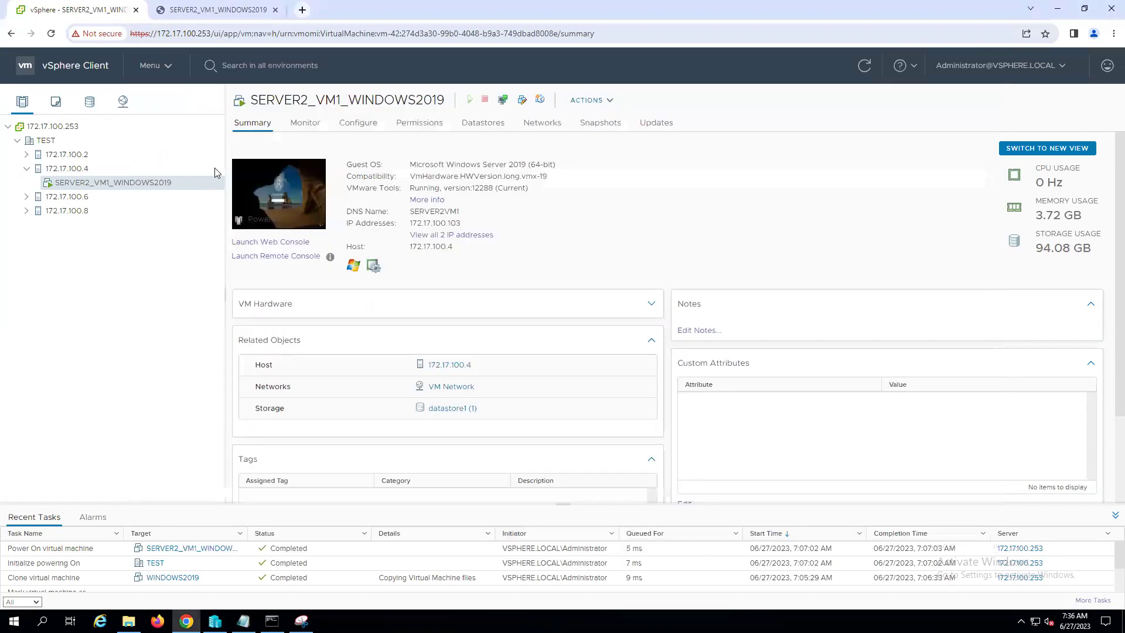
- Start a New VM from the WINDOWS2019 template in host 172.17.100.4's VM Templates
{"action": "left_click", "coordinate": [81, 171]}
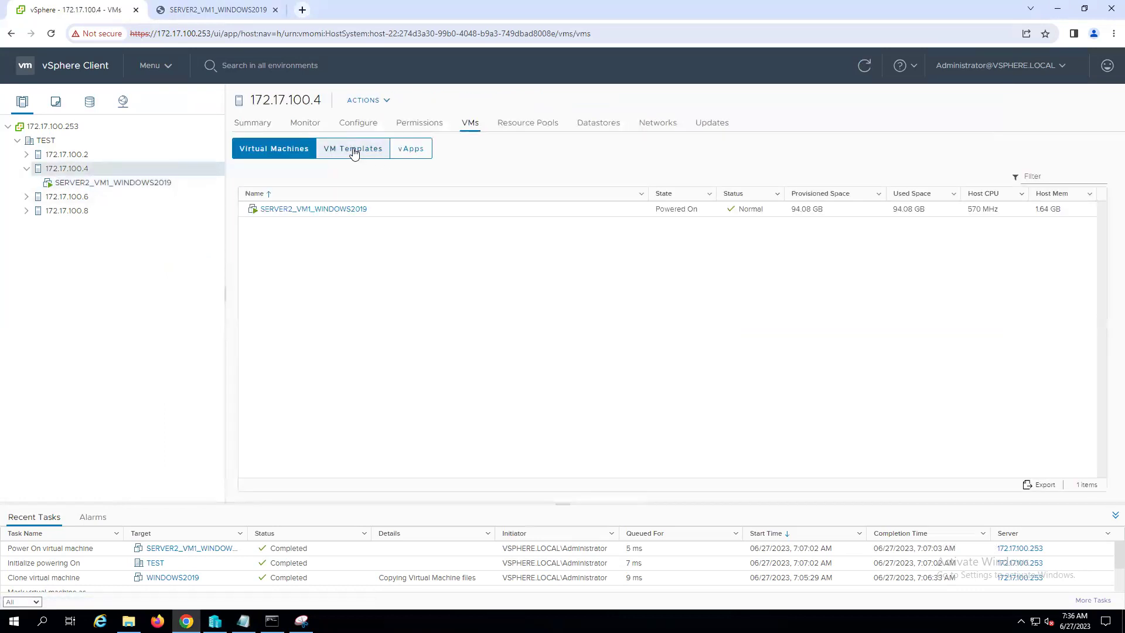
{"action": "left_click", "coordinate": [353, 149]}
{"action": "left_click", "coordinate": [285, 210]}
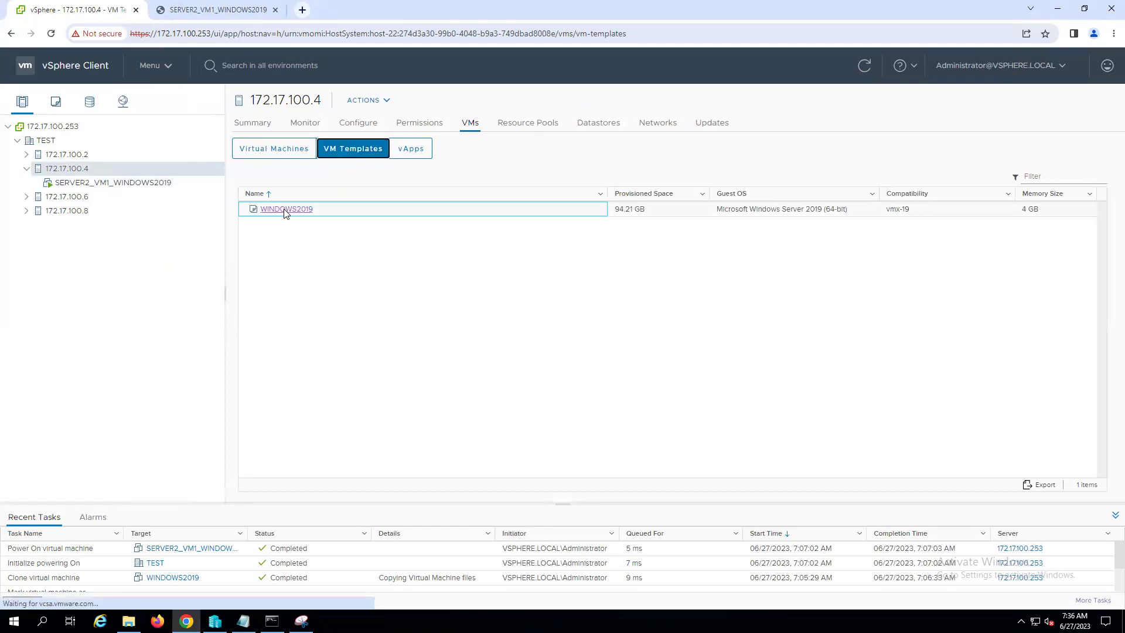
{"action": "right_click", "coordinate": [286, 212]}
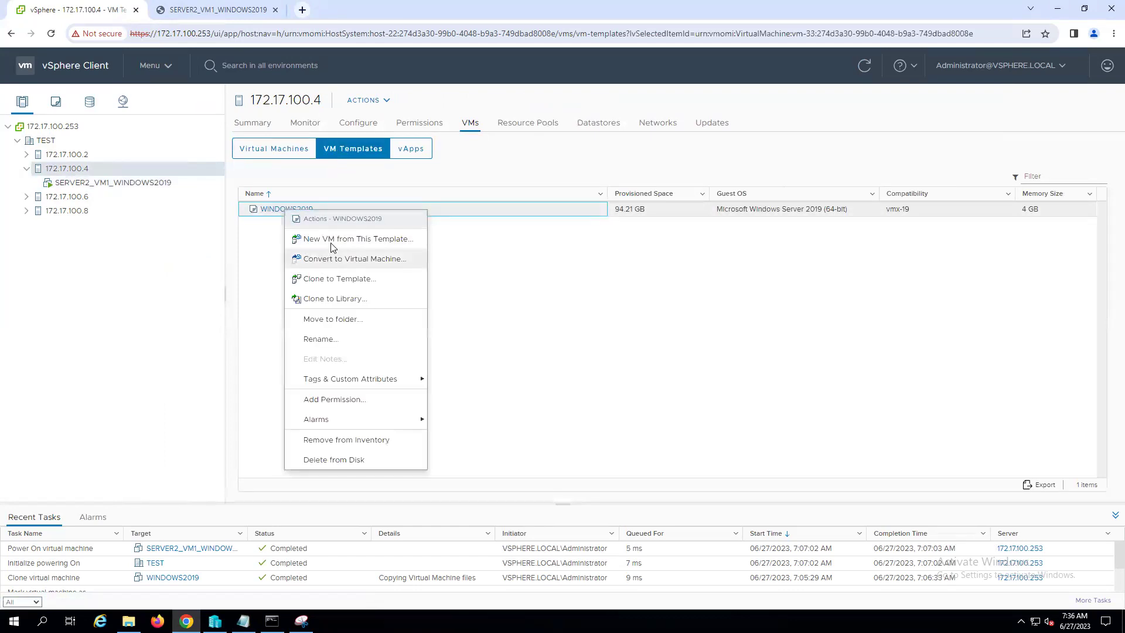
{"action": "left_click", "coordinate": [350, 245]}
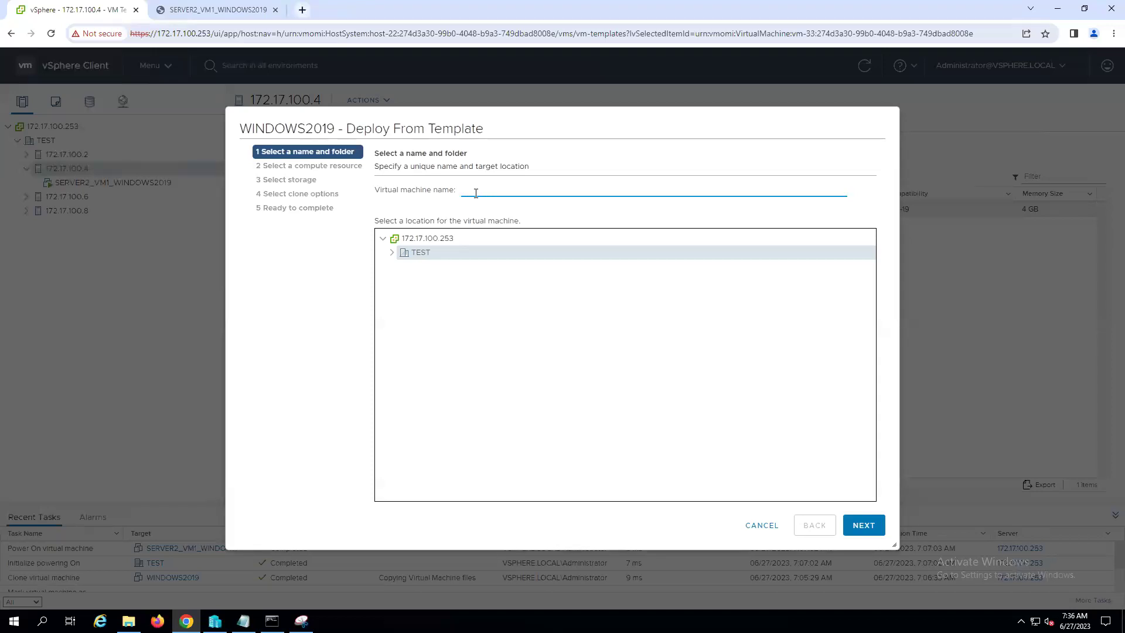
- Name the VM SERVER3_VM2_WINDOWS2019, accept the compute resource, and choose datastore1 (2)
{"action": "type", "text": "server"}
{"action": "key", "text": "BackSpace"}
{"action": "key", "text": "BackSpace"}
{"action": "key", "text": "BackSpace"}
{"action": "key", "text": "BackSpace"}
{"action": "key", "text": "BackSpace"}
{"action": "type", "text": "SERVER3_VM2_WINDOWS2019"}
{"action": "left_click", "coordinate": [863, 525]}
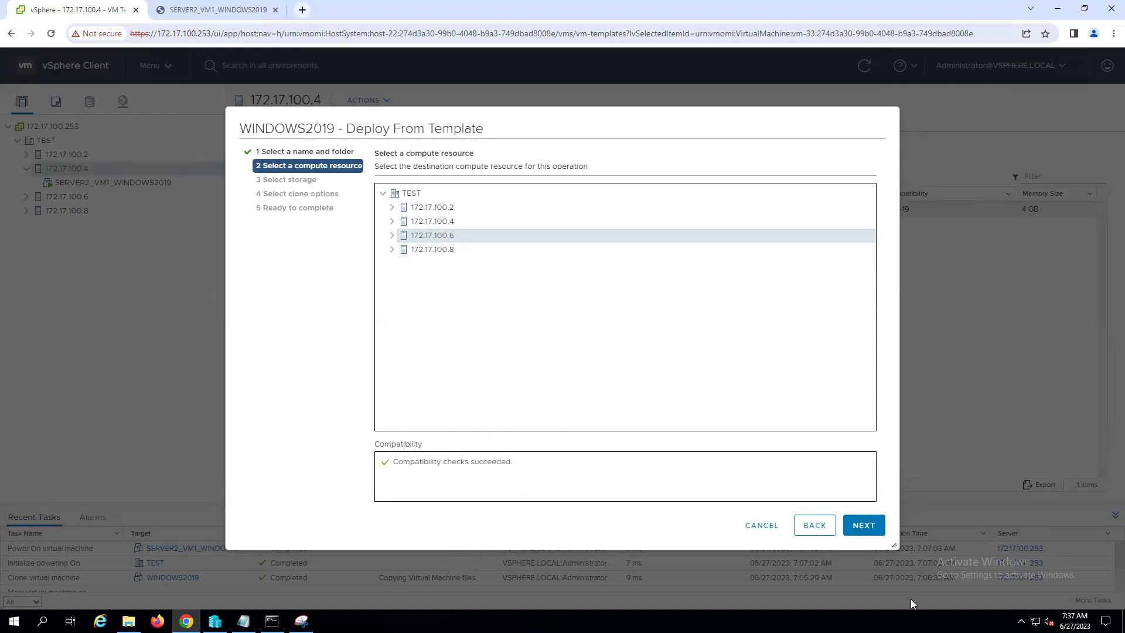
{"action": "left_click", "coordinate": [864, 525]}
{"action": "left_click", "coordinate": [422, 254]}
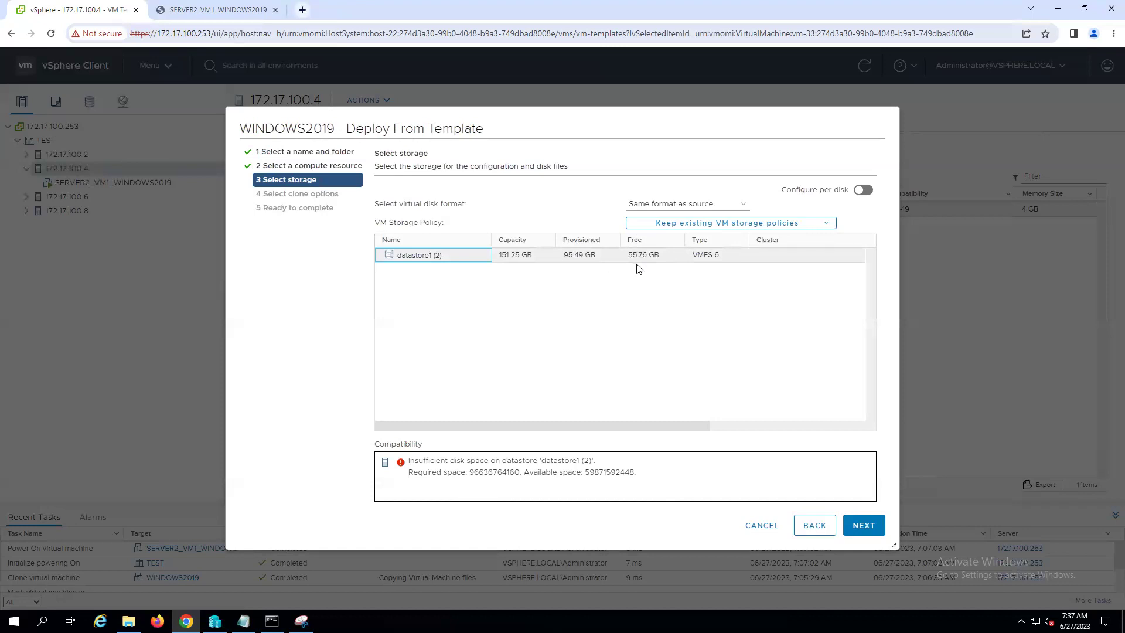
- Set the virtual disk format to Thin Provision on the storage page
{"action": "left_click", "coordinate": [745, 207]}
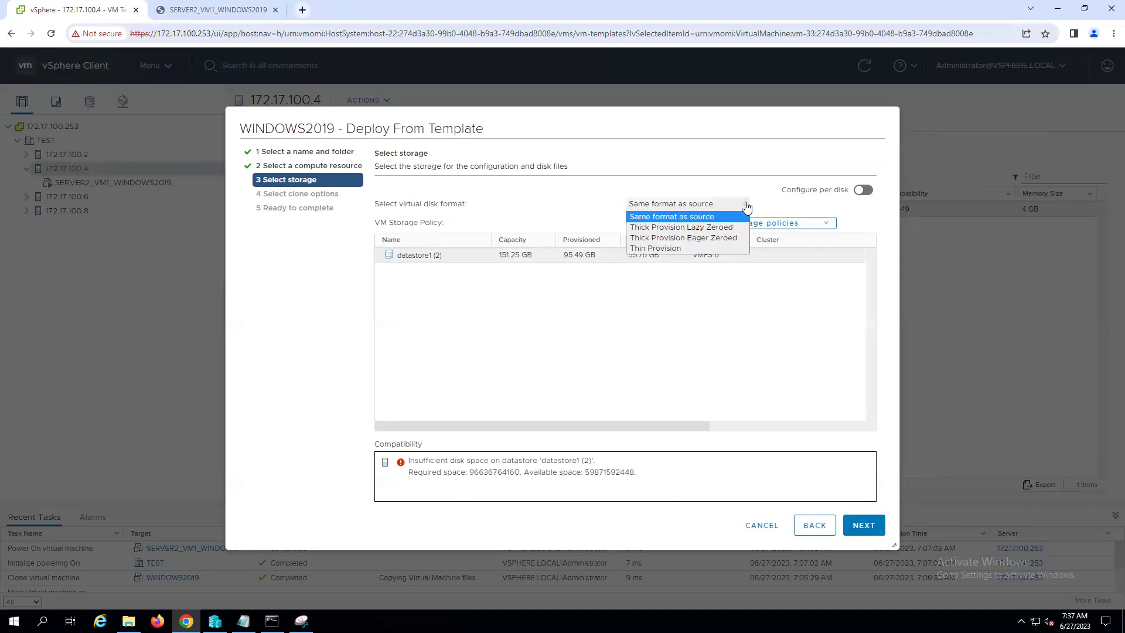
{"action": "left_click", "coordinate": [683, 248]}
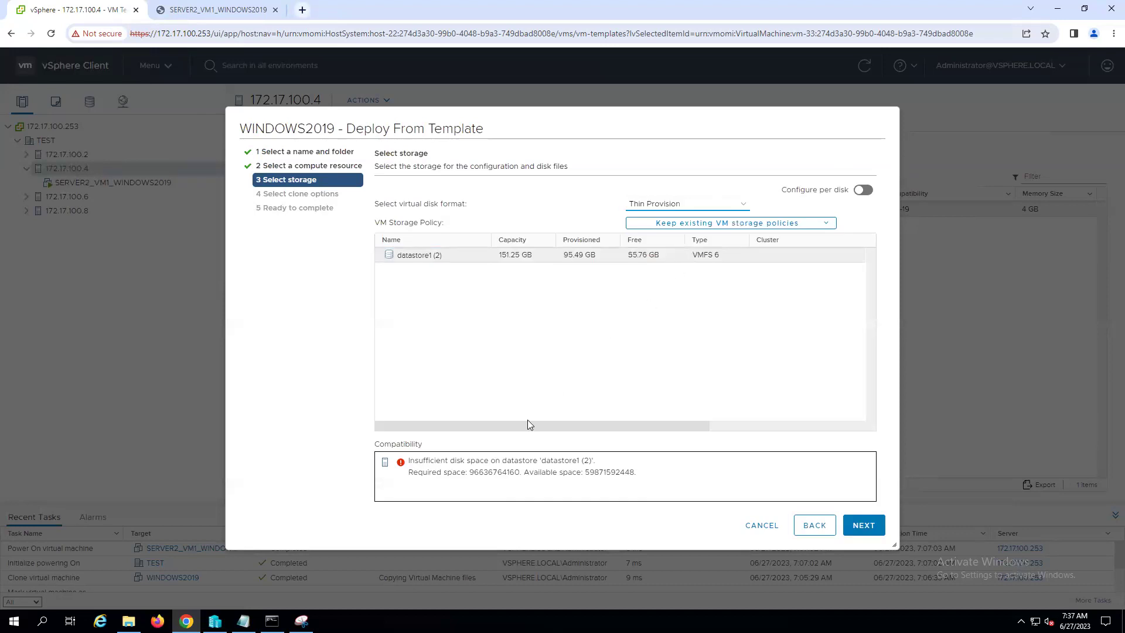
{"action": "left_click", "coordinate": [732, 210]}
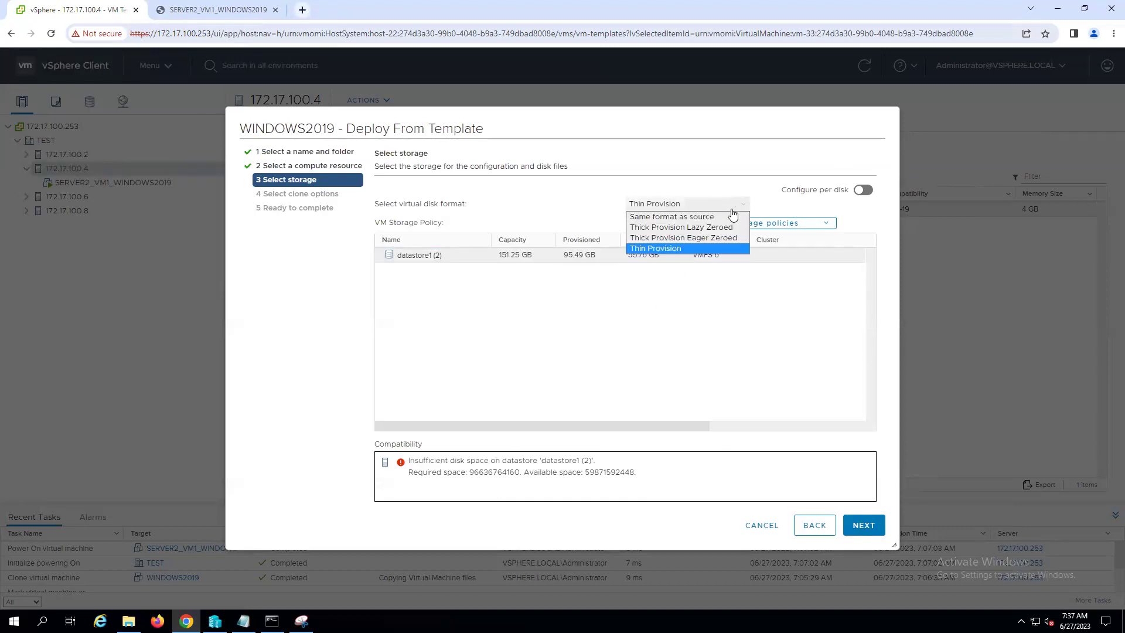
{"action": "left_click", "coordinate": [646, 323]}
- Go back to the name step and rename the VM to SERVER4_VM2_WINDOWS2019
{"action": "left_click", "coordinate": [814, 528]}
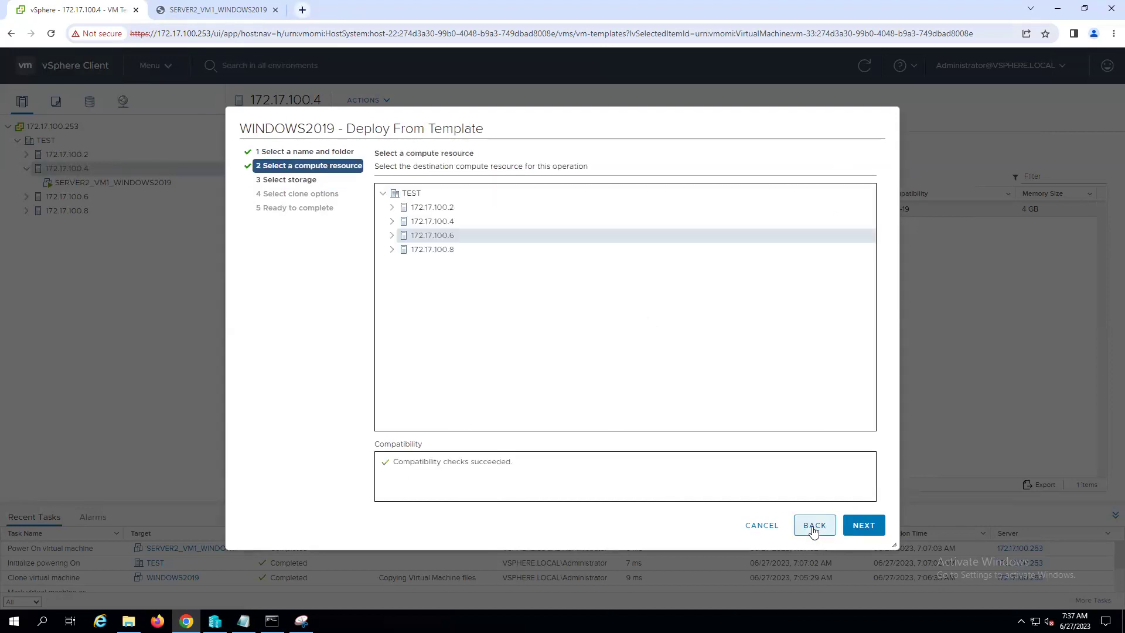
{"action": "left_click", "coordinate": [811, 524]}
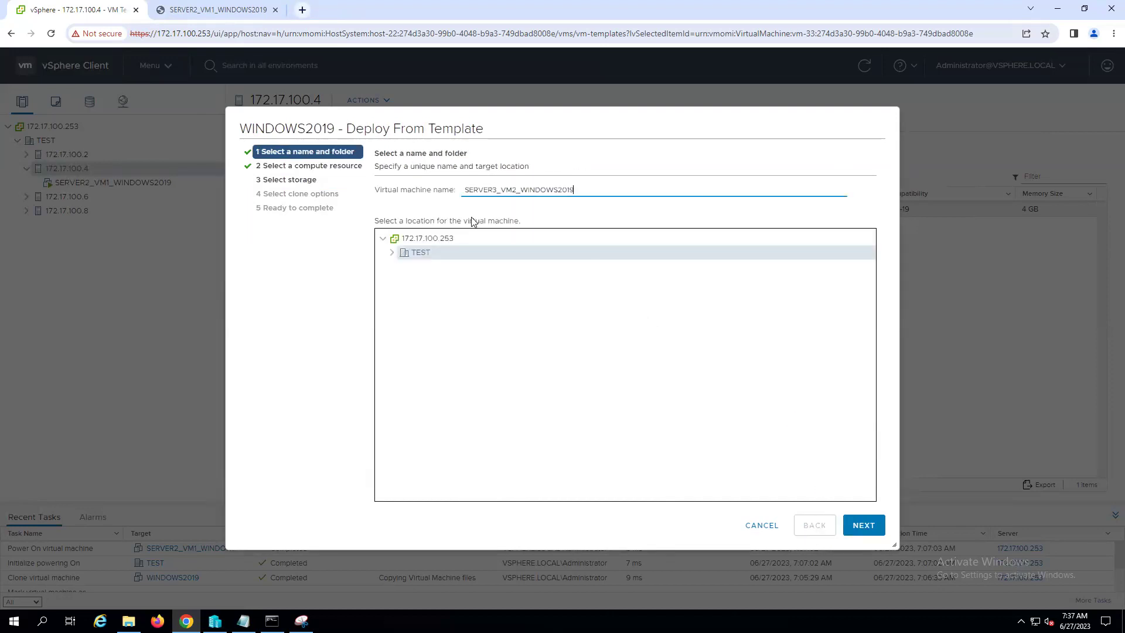
{"action": "left_click", "coordinate": [497, 189]}
{"action": "key", "text": "BackSpace"}
{"action": "type", "text": "4"}
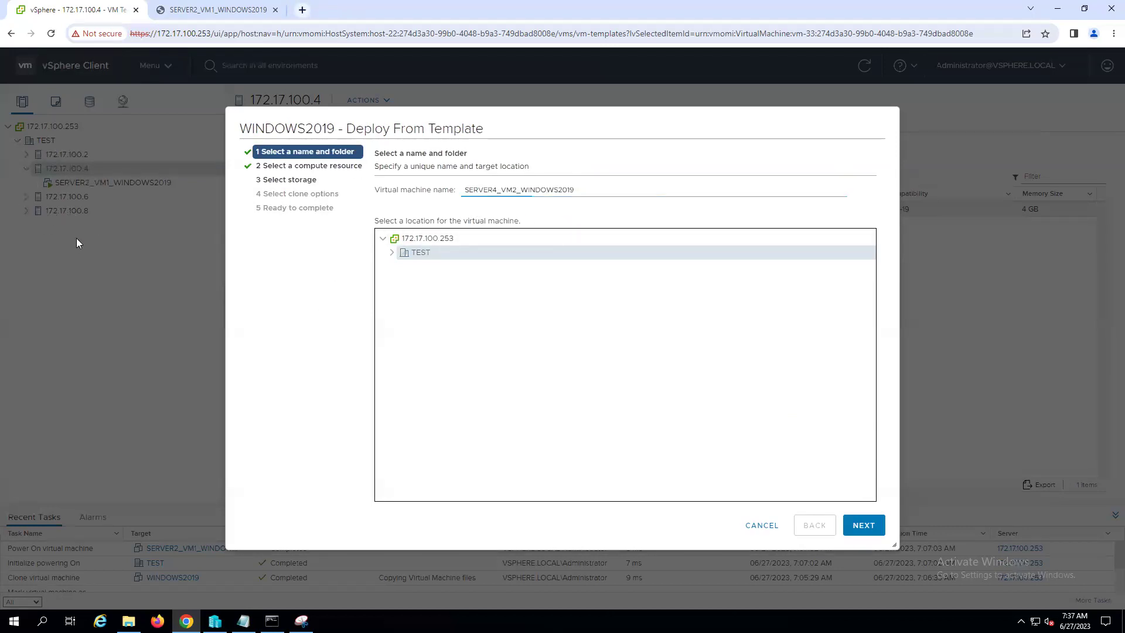
{"action": "left_click", "coordinate": [862, 526]}
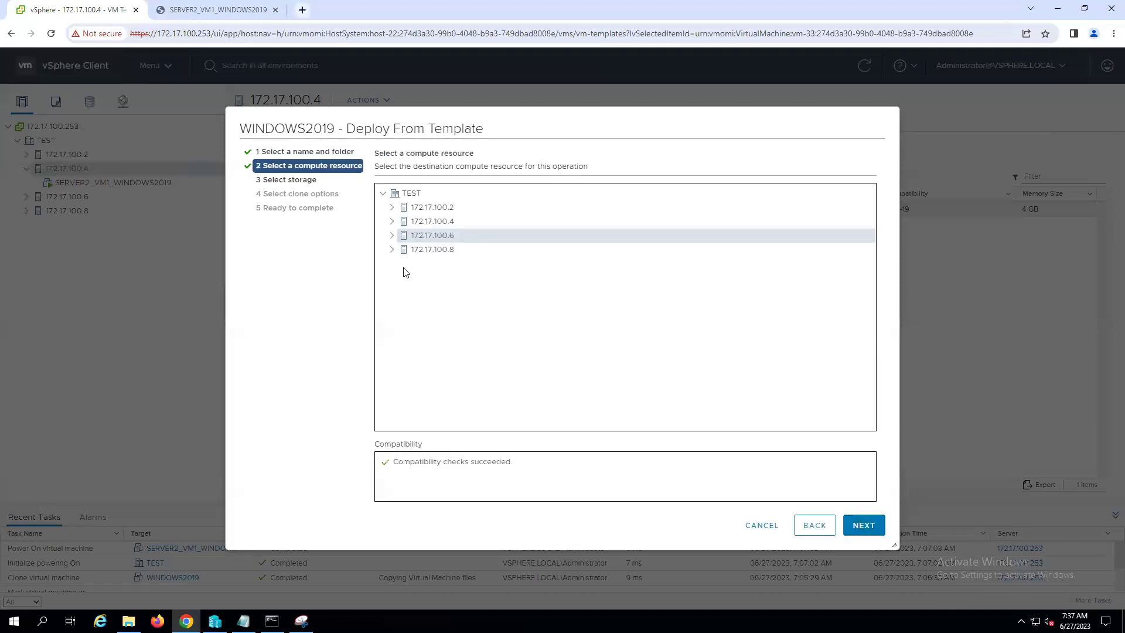
- Place the VM on host 172.17.100.8 and datastore1 (3), then finish to start cloning
{"action": "left_click", "coordinate": [423, 249]}
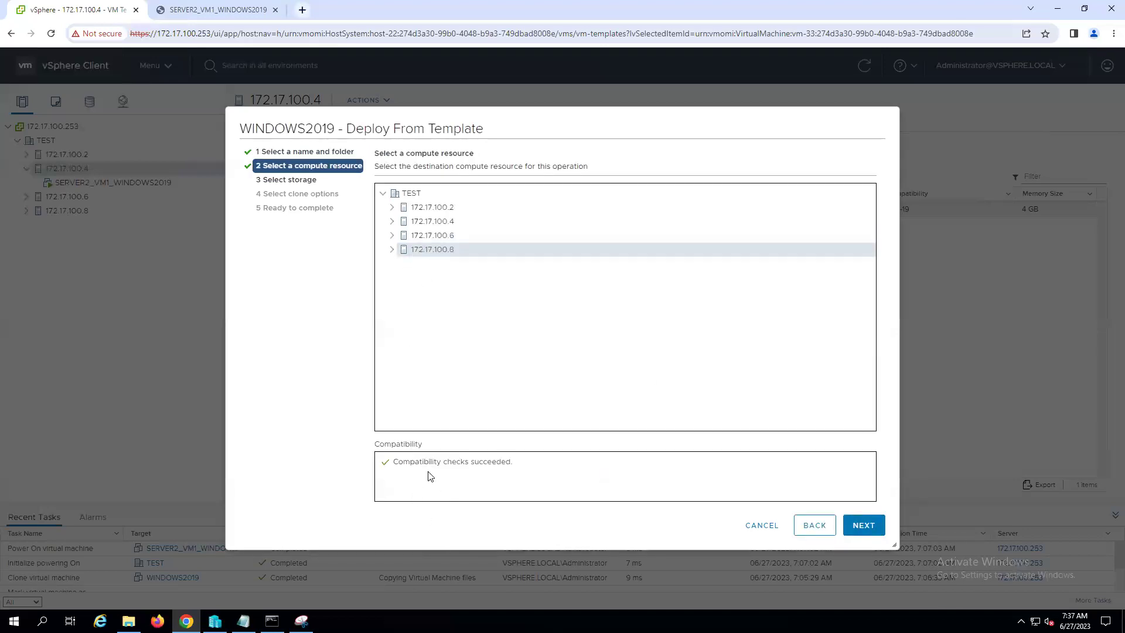
{"action": "left_click", "coordinate": [863, 525]}
{"action": "left_click", "coordinate": [565, 263]}
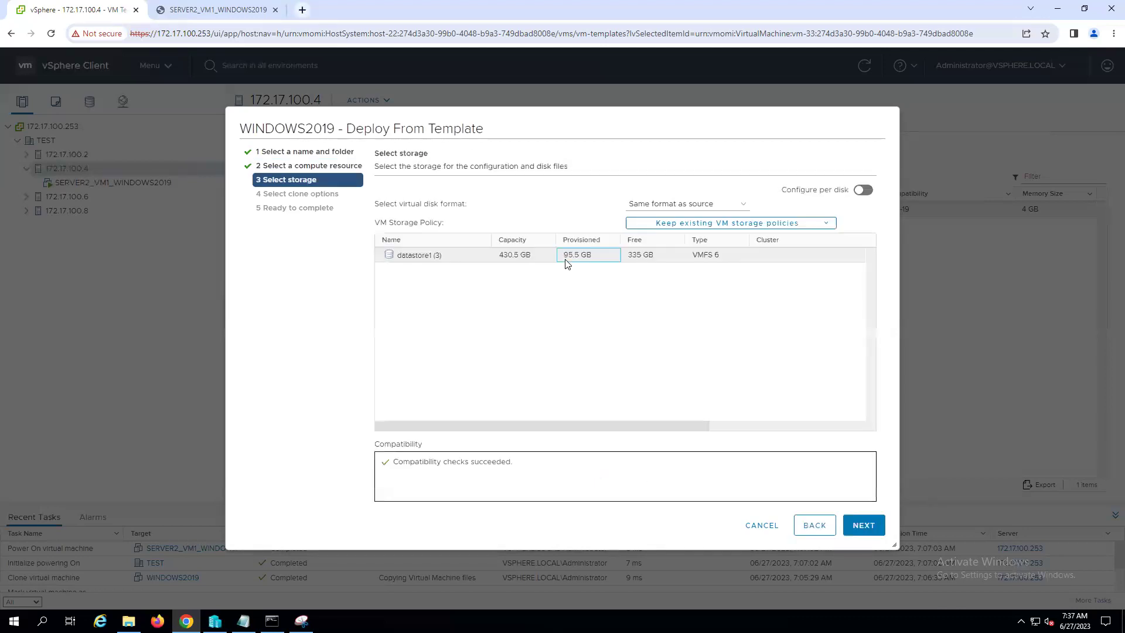
{"action": "left_click", "coordinate": [863, 525]}
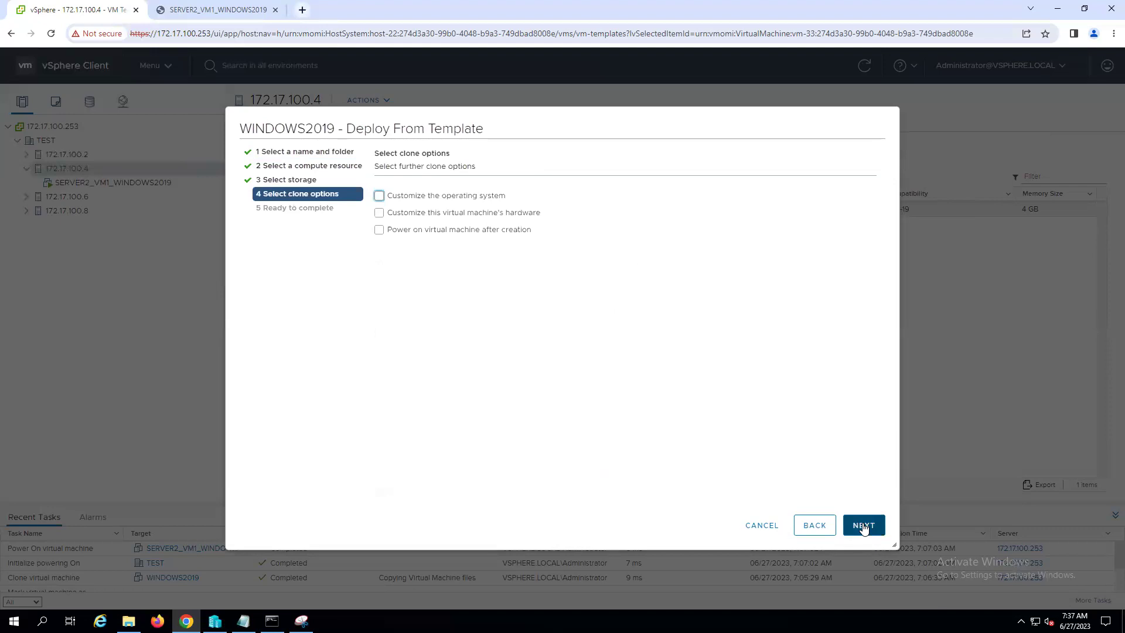
{"action": "left_click", "coordinate": [864, 526]}
{"action": "left_click", "coordinate": [864, 526]}
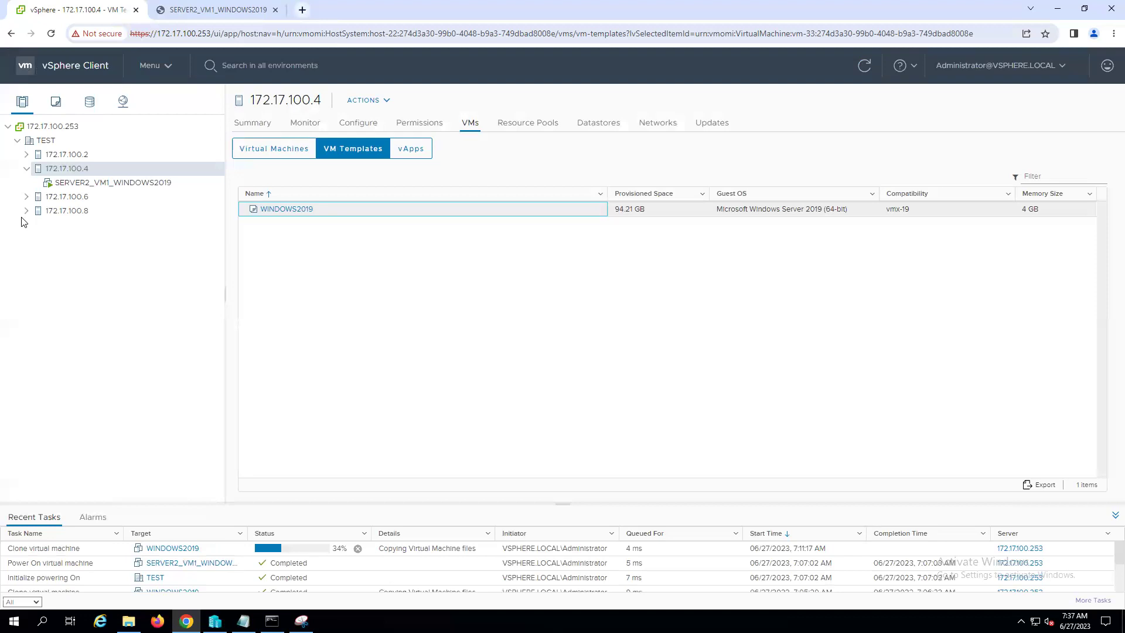
- Expand host 172.17.100.8, then switch to the Vcenter notes in Notepad
{"action": "left_click", "coordinate": [26, 210]}
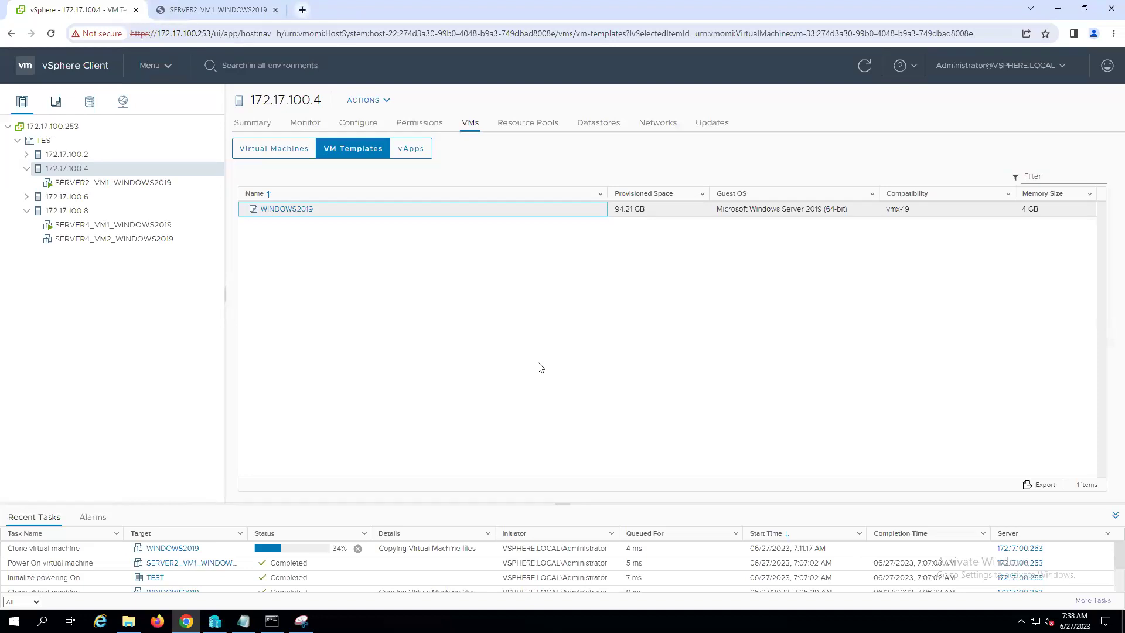
{"action": "key", "text": "alt+Tab"}
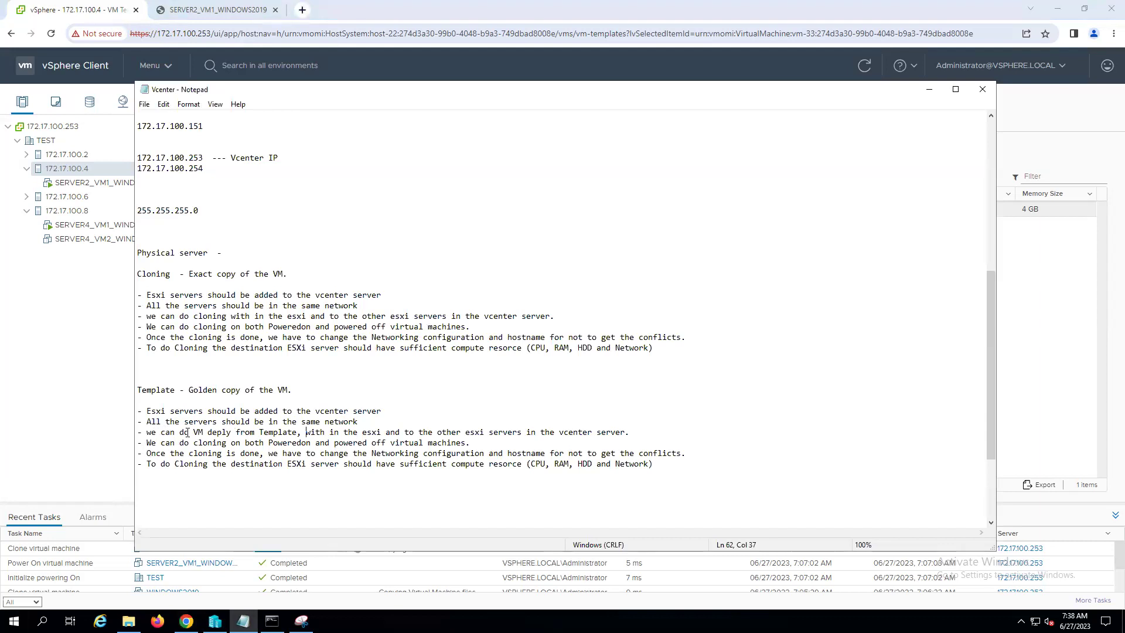
- Correct 'deply' to 'deploy' in the Template notes
{"action": "left_click", "coordinate": [228, 432]}
{"action": "type", "text": "o"}
{"action": "key", "text": "BackSpace"}
{"action": "type", "text": "o"}
{"action": "key", "text": "BackSpace"}
{"action": "type", "text": "o"}
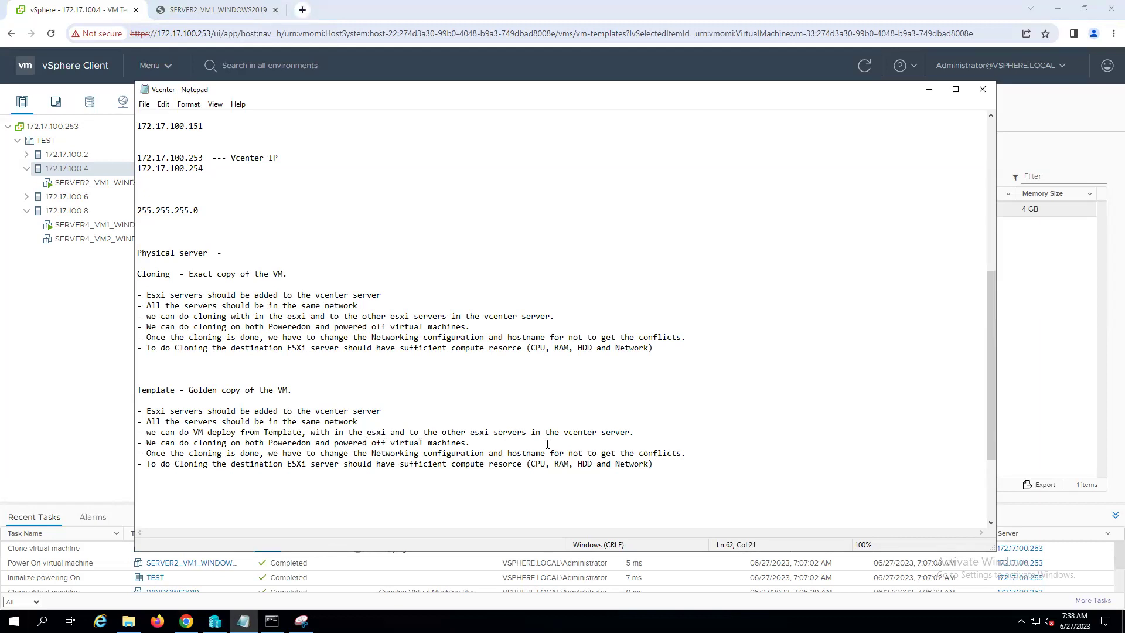
- Delete the 'We can do cloning on both...' line from the Template notes
{"action": "left_click_drag", "start_coordinate": [315, 91], "coordinate": [594, 46]}
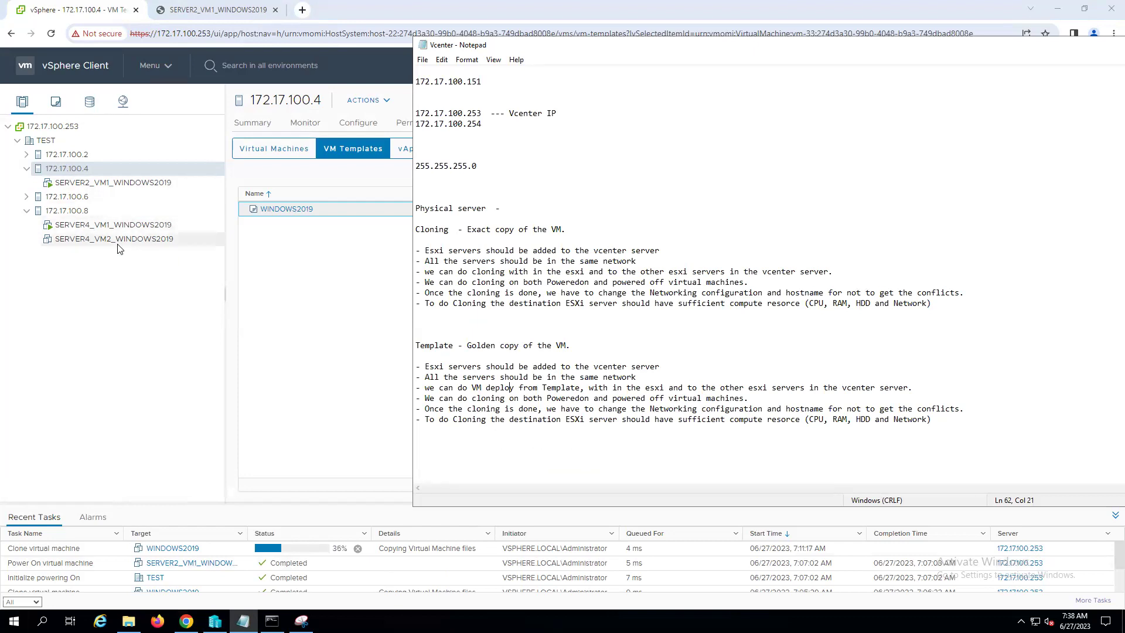
{"action": "double_click", "coordinate": [488, 399]}
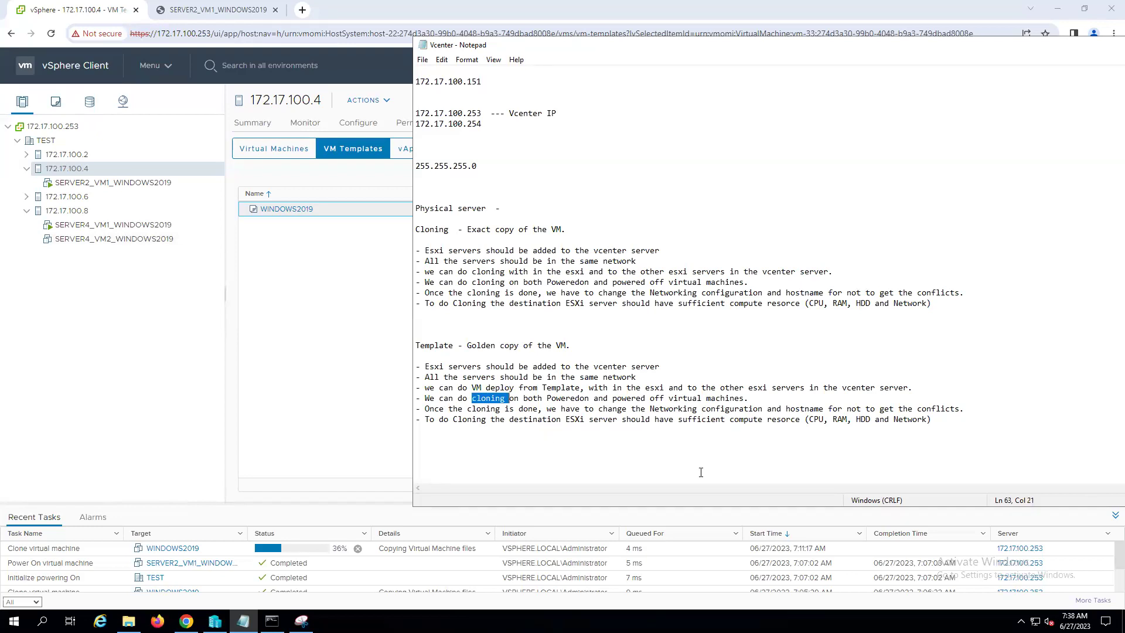
{"action": "mouse_move", "coordinate": [416, 408]}
{"action": "left_mouse_down"}
{"action": "mouse_move", "coordinate": [536, 387]}
{"action": "mouse_move", "coordinate": [415, 399]}
{"action": "left_mouse_up"}
{"action": "key", "text": "Delete"}
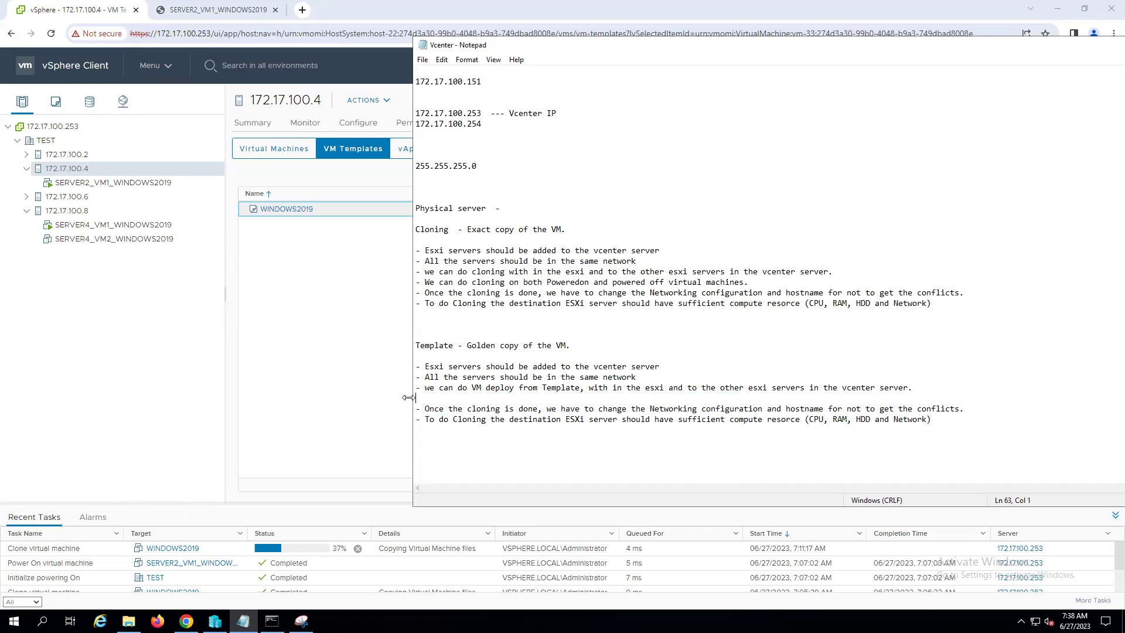
{"action": "key", "text": "BackSpace"}
- Reword the next line to begin 'Once the VM deploy from the template', removing 'is done'
{"action": "double_click", "coordinate": [485, 397]}
{"action": "type", "text": "VM deploy from the template"}
{"action": "key", "text": "Delete"}
{"action": "key", "text": "Delete"}
{"action": "key", "text": "Delete"}
{"action": "key", "text": "Delete"}
{"action": "key", "text": "BackSpace"}
{"action": "key", "text": "Delete"}
{"action": "key", "text": "Delete"}
{"action": "key", "text": "Delete"}
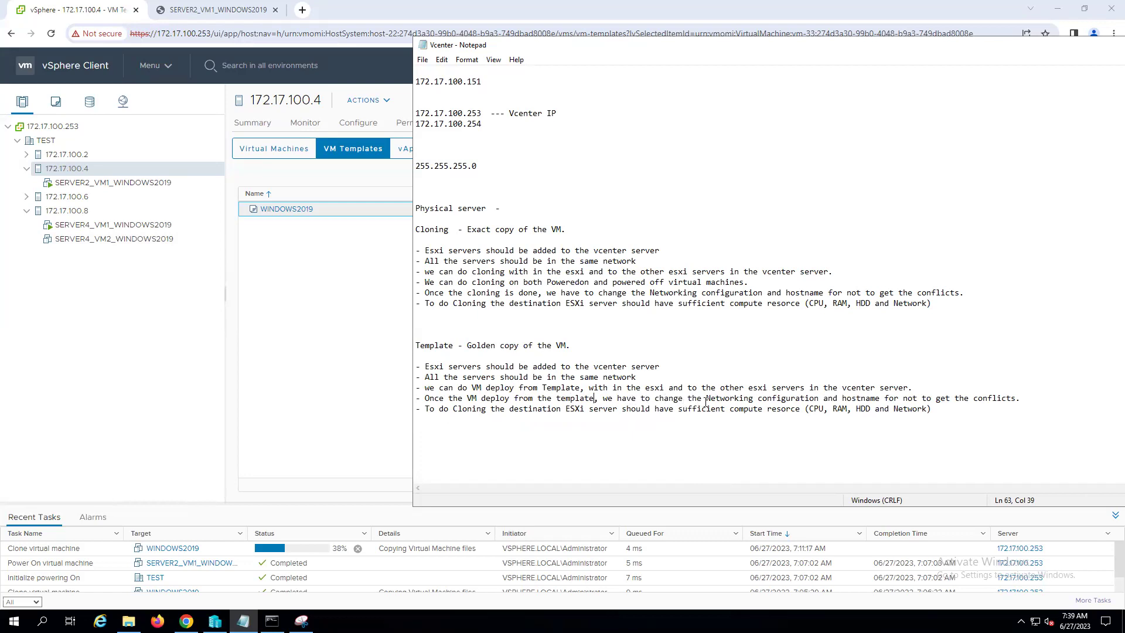
- Replace 'have to' with 'must' in both 'Once...' conflict-warning lines
{"action": "left_click_drag", "start_coordinate": [618, 399], "coordinate": [650, 397]}
{"action": "type", "text": "must"}
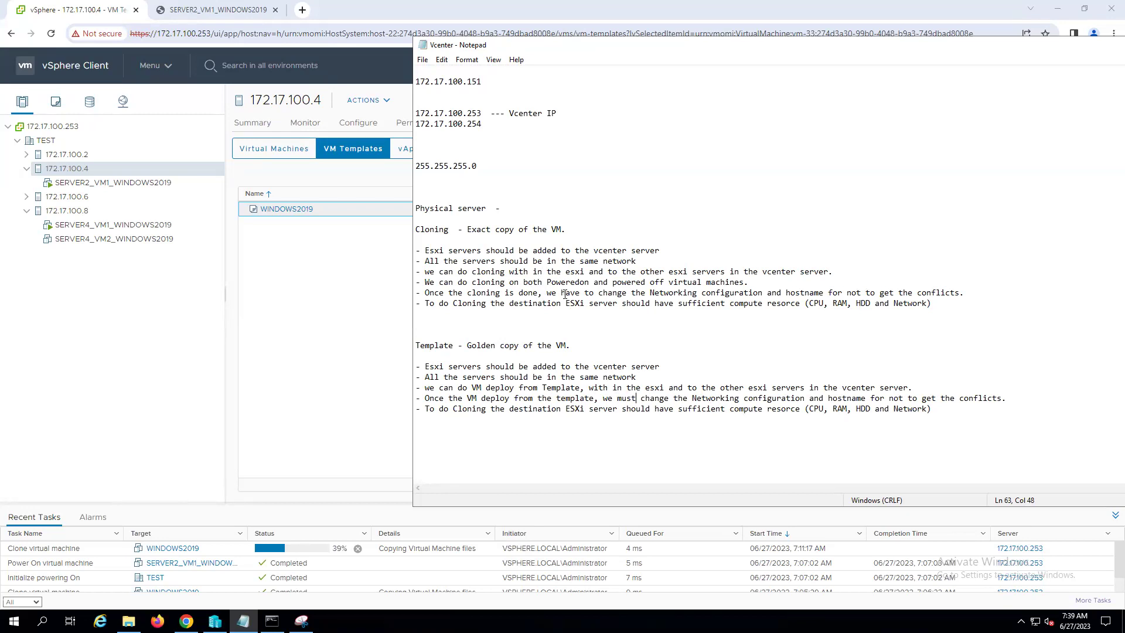
{"action": "left_click_drag", "start_coordinate": [560, 291], "coordinate": [591, 288]}
{"action": "type", "text": "mus"}
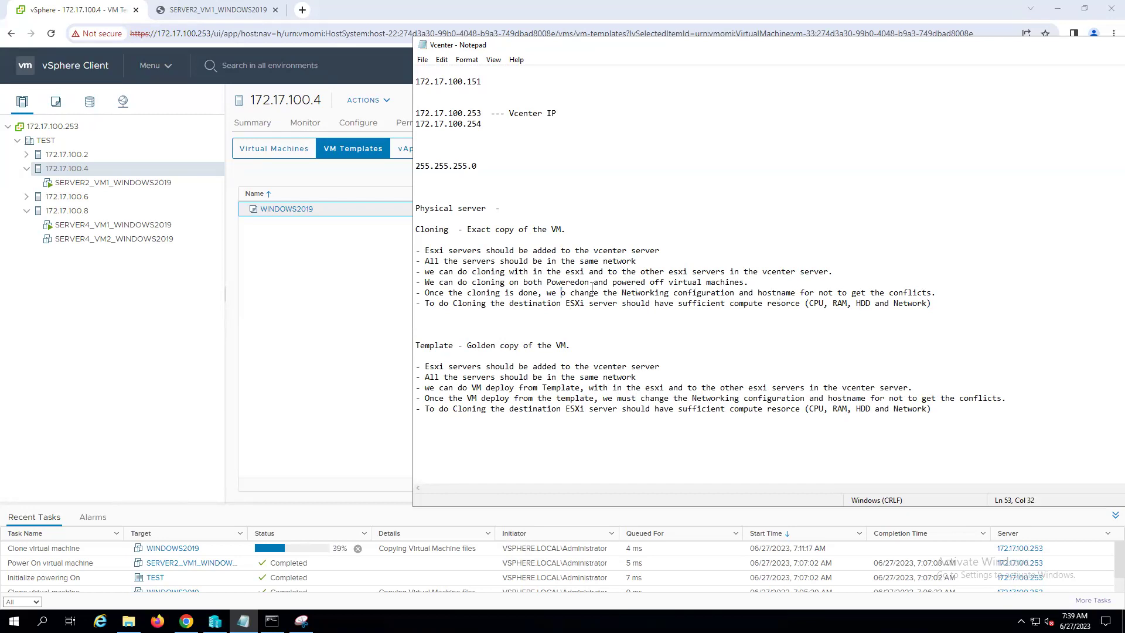
{"action": "key", "text": "Delete"}
{"action": "type", "text": "t"}
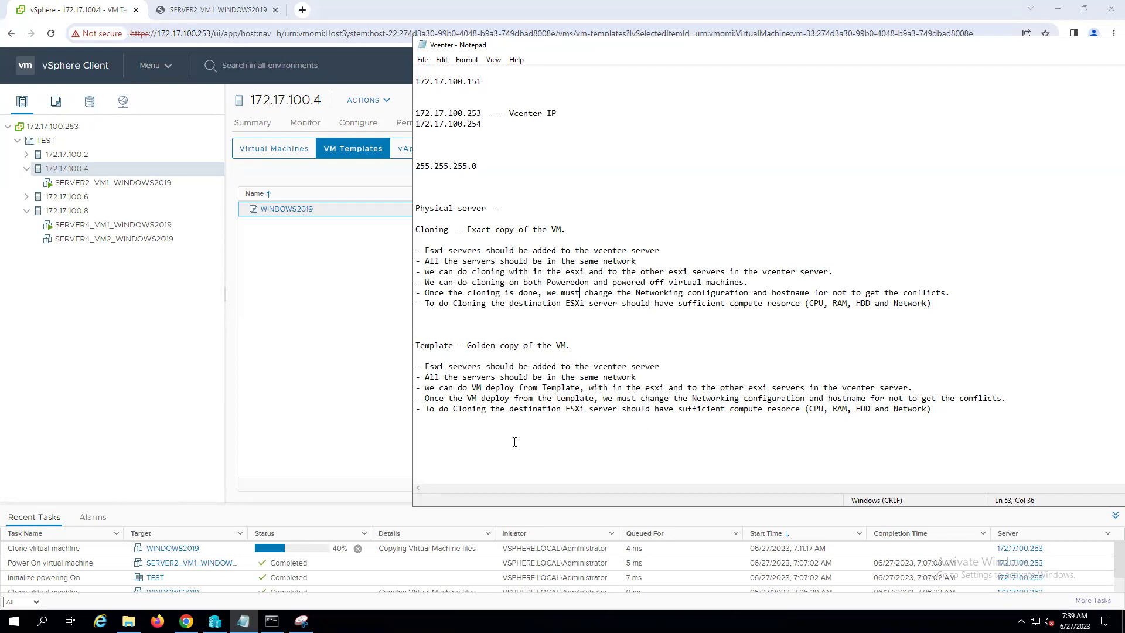
- Change 'Cloning' to 'VM deploy' in the Template's last line and move Notepad back left
{"action": "double_click", "coordinate": [469, 408]}
{"action": "type", "text": "VM depl"}
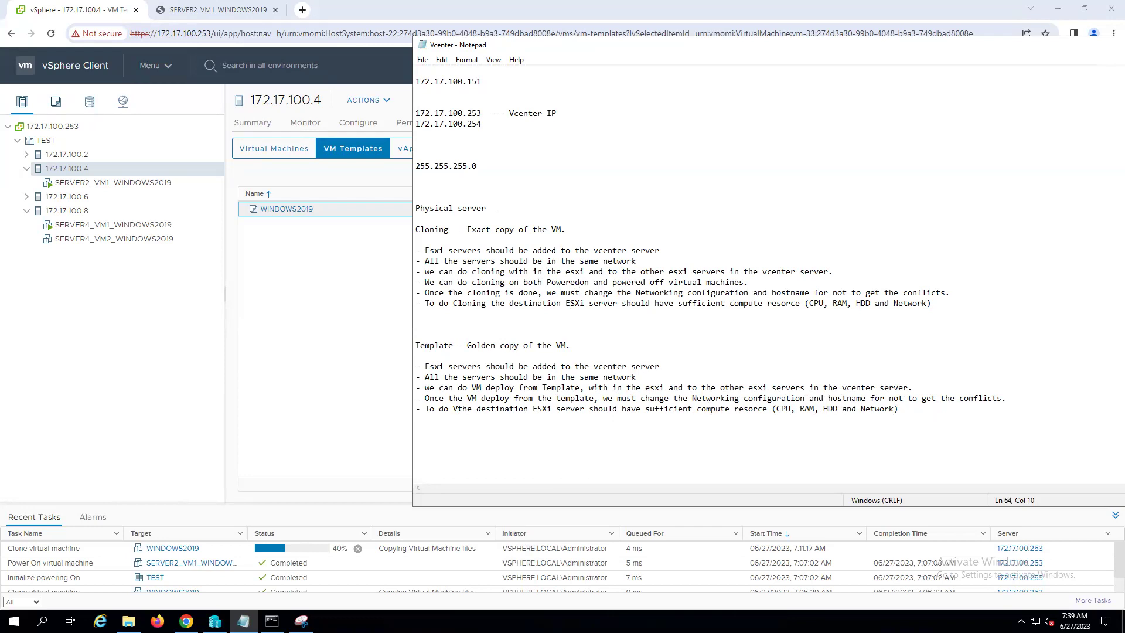
{"action": "type", "text": "oy"}
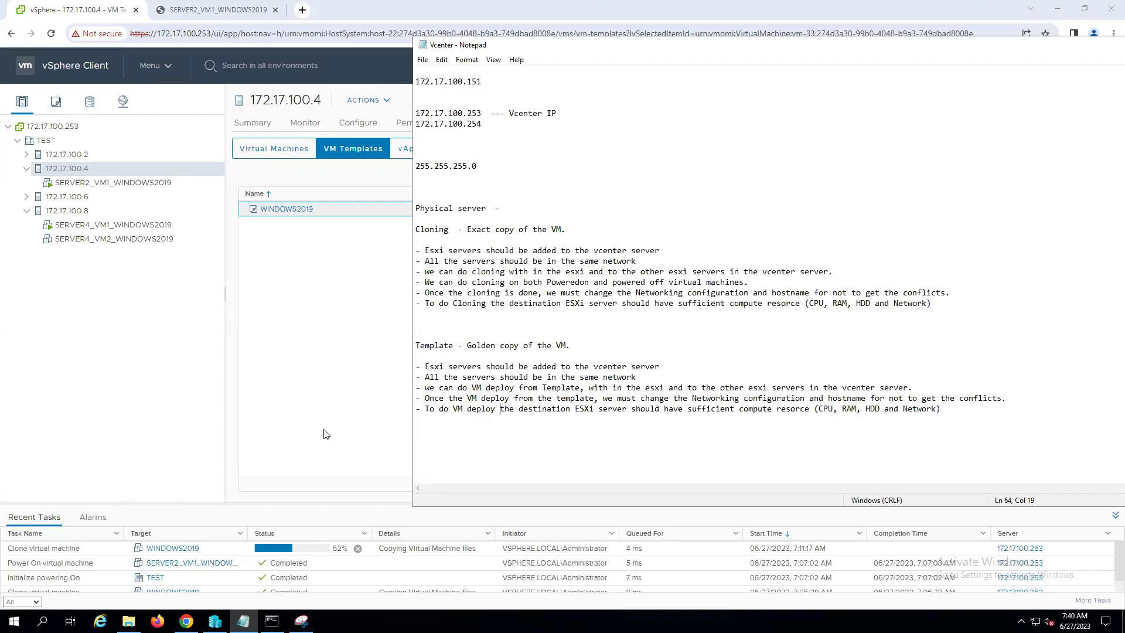
{"action": "left_click_drag", "start_coordinate": [850, 40], "coordinate": [983, 26]}
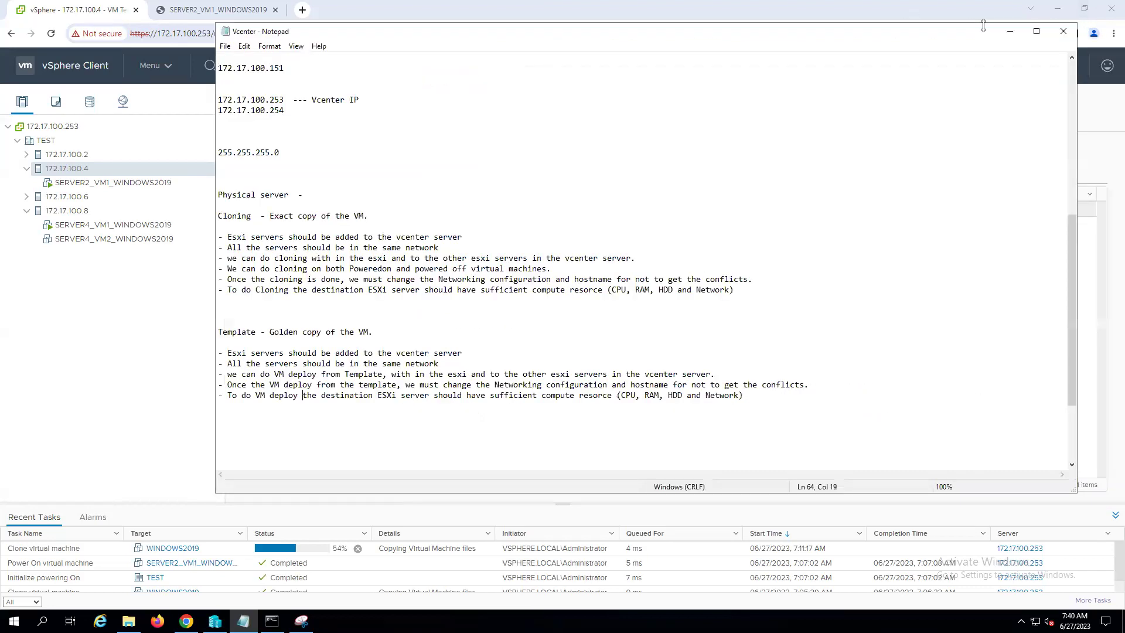
- Minimize Notepad and expand host 172.17.100.2 to list its VMs
{"action": "left_click", "coordinate": [1009, 31]}
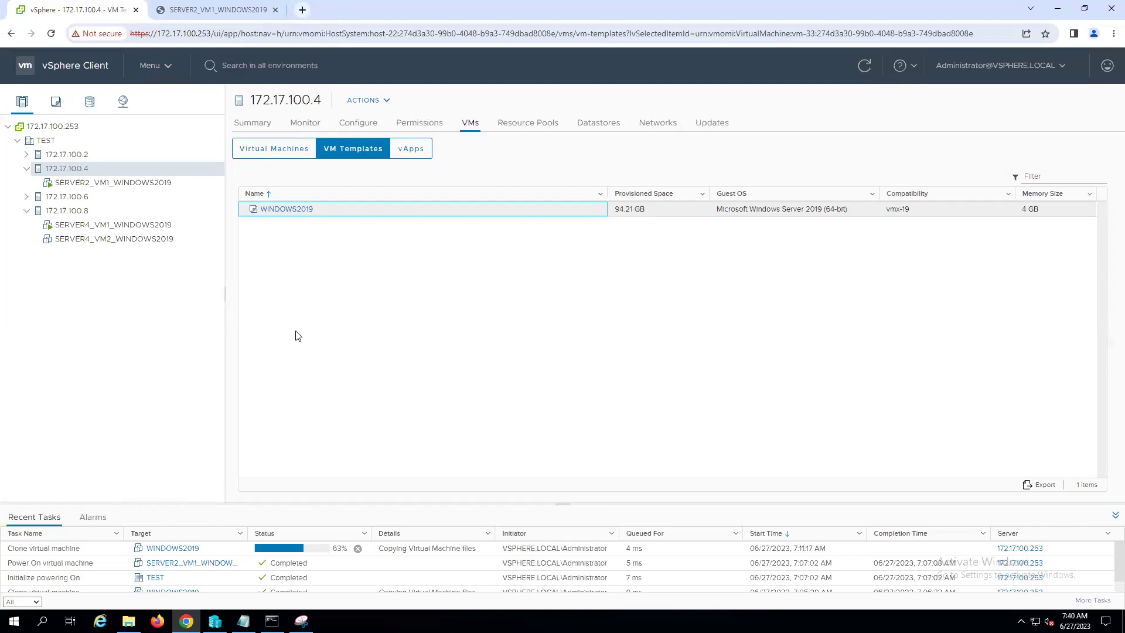
{"action": "left_click", "coordinate": [27, 154]}
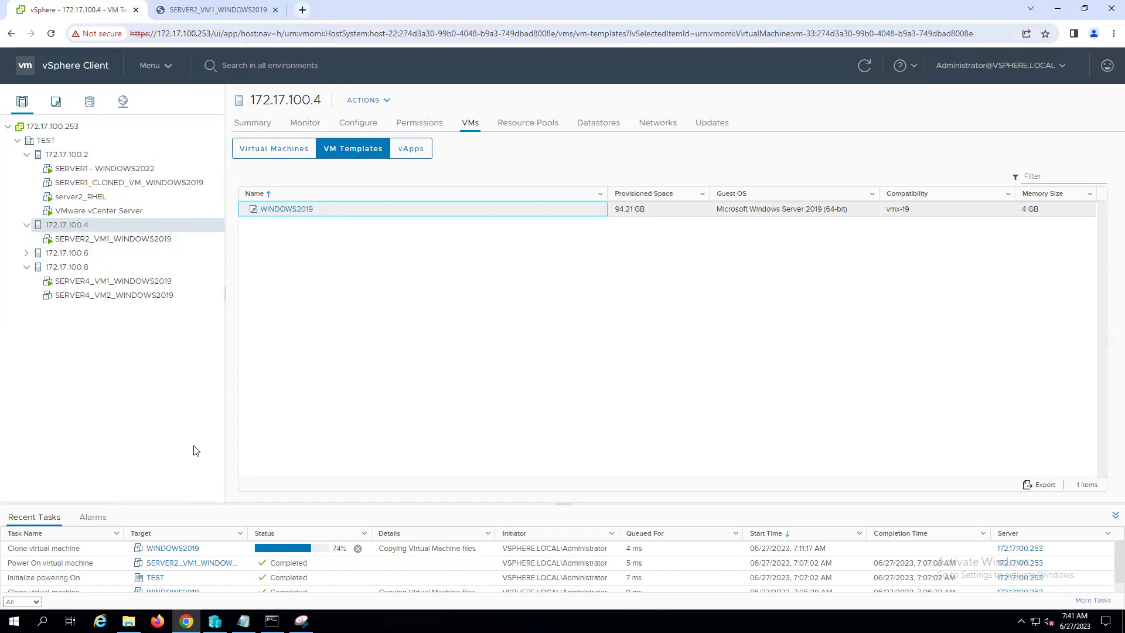
- Restore Notepad and add a 'Server1' line under a new 'HDD, RAM and CPU' heading
{"action": "left_click", "coordinate": [243, 621]}
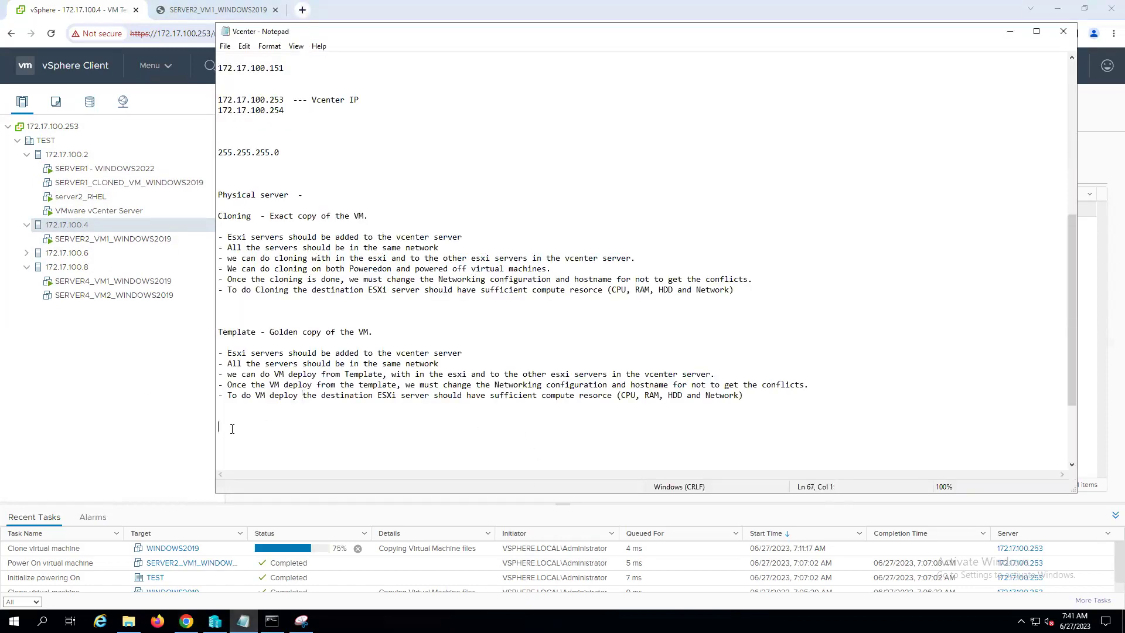
{"action": "key", "text": "Return"}
{"action": "key", "text": "Return"}
{"action": "type", "text": "server1"}
{"action": "key", "text": "Home"}
{"action": "key", "text": "Delete"}
{"action": "type", "text": "S"}
{"action": "key", "text": "Up"}
{"action": "type", "text": "HDD,"}
{"action": "type", "text": " RAM and "}
{"action": "type", "text": "CP"}
{"action": "type", "text": "-"}
- Add the entries 'Server2 -', 'Server3 -' and 'Server4 -' below it
{"action": "key", "text": "Return"}
{"action": "type", "text": "Server2 -"}
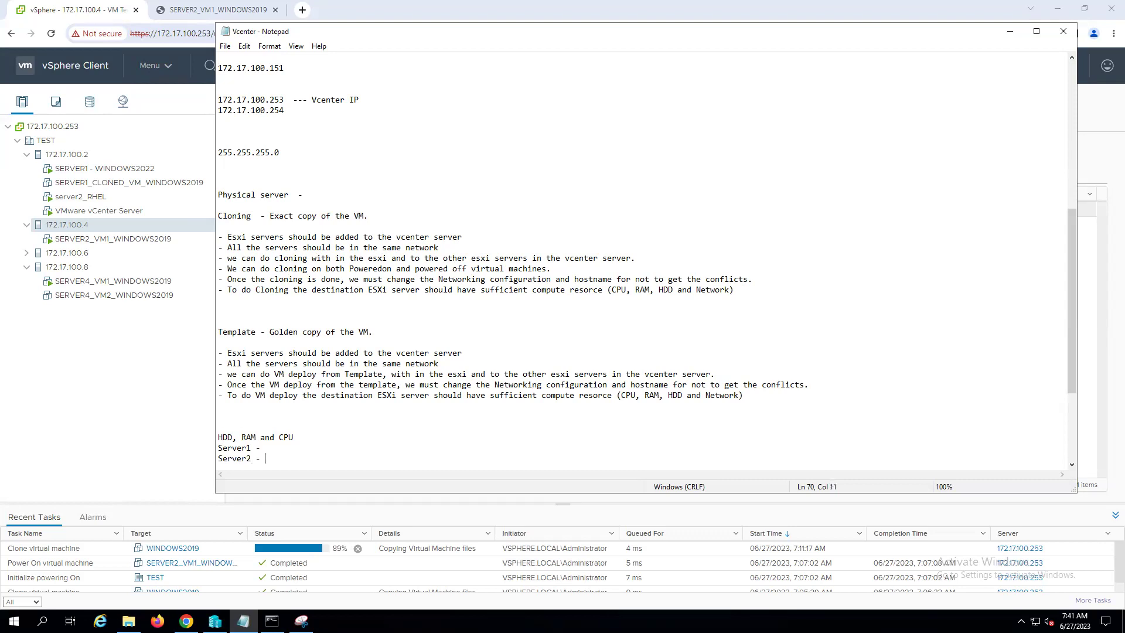
{"action": "key", "text": "Return"}
{"action": "type", "text": "S"}
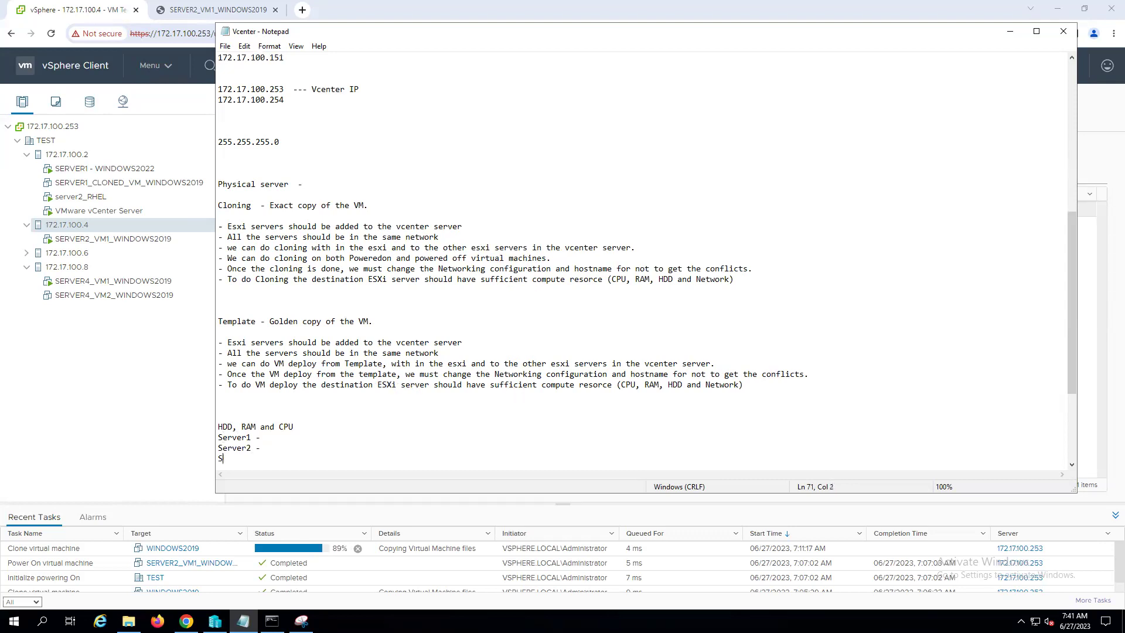
{"action": "type", "text": "erver 3"}
{"action": "key", "text": "BackSpace"}
{"action": "key", "text": "BackSpace"}
{"action": "key", "text": "BackSpace"}
{"action": "type", "text": "3 -"}
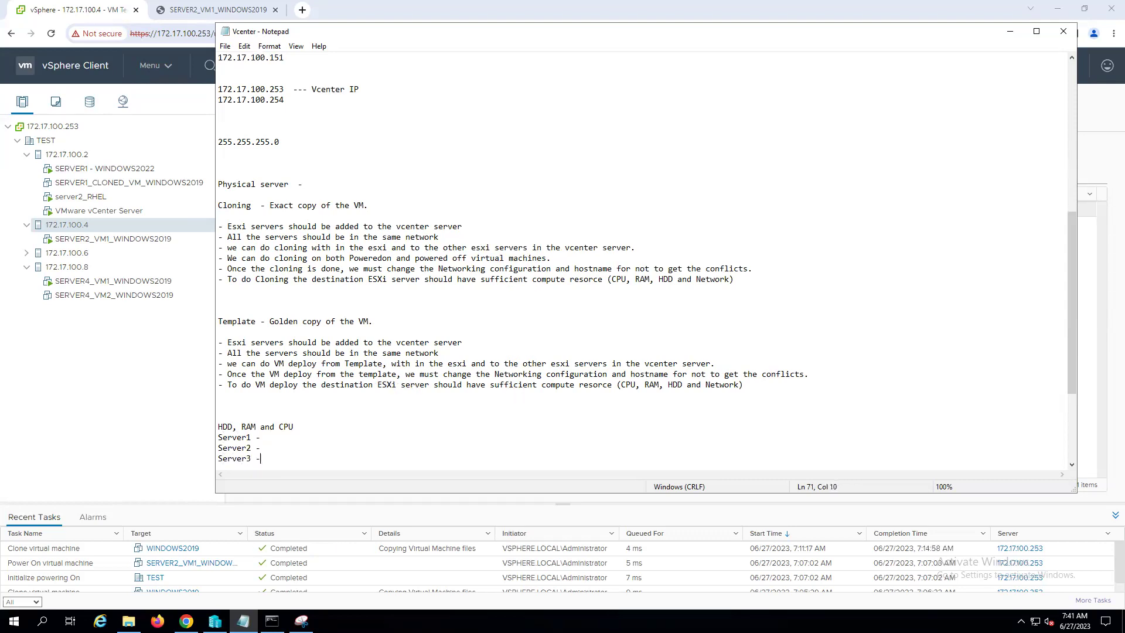
{"action": "key", "text": "Return"}
{"action": "type", "text": "Ser"}
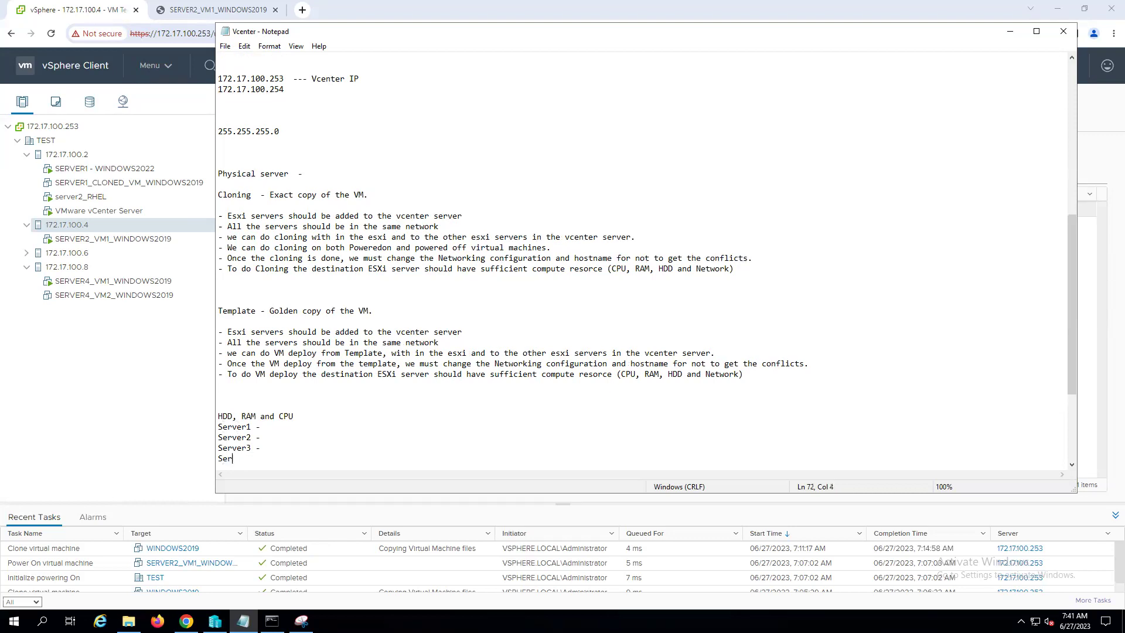
{"action": "type", "text": "ver4 -"}
- Minimize Notepad, view SERVER4_VM2_WINDOWS2019, then open host 172.17.100.2's Summary tab
{"action": "left_click", "coordinate": [1009, 31]}
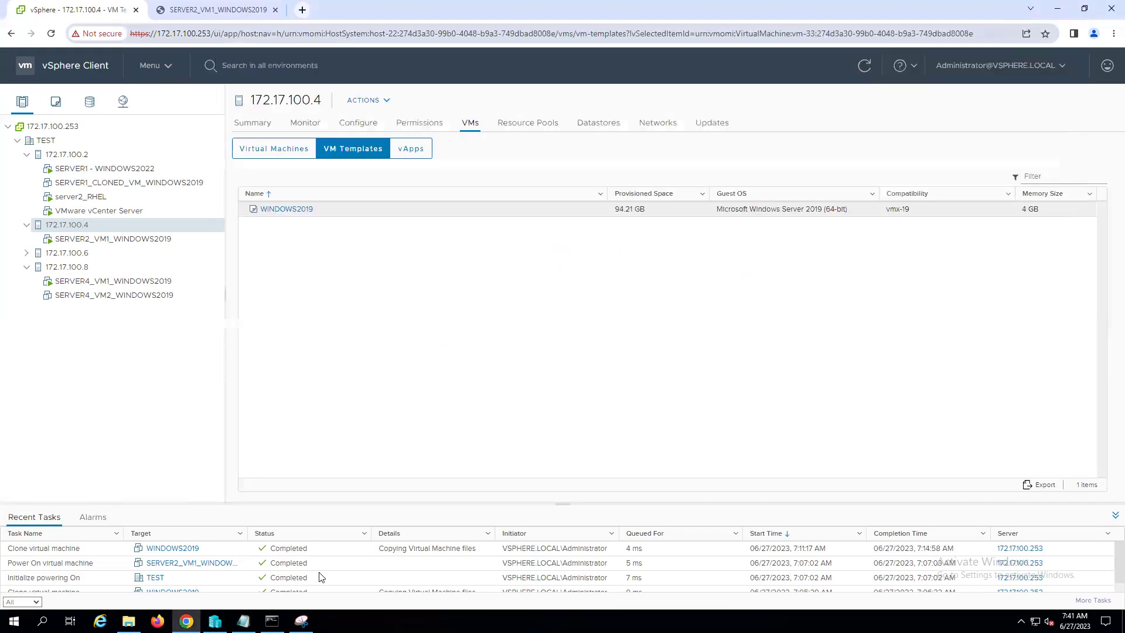
{"action": "left_click", "coordinate": [105, 295]}
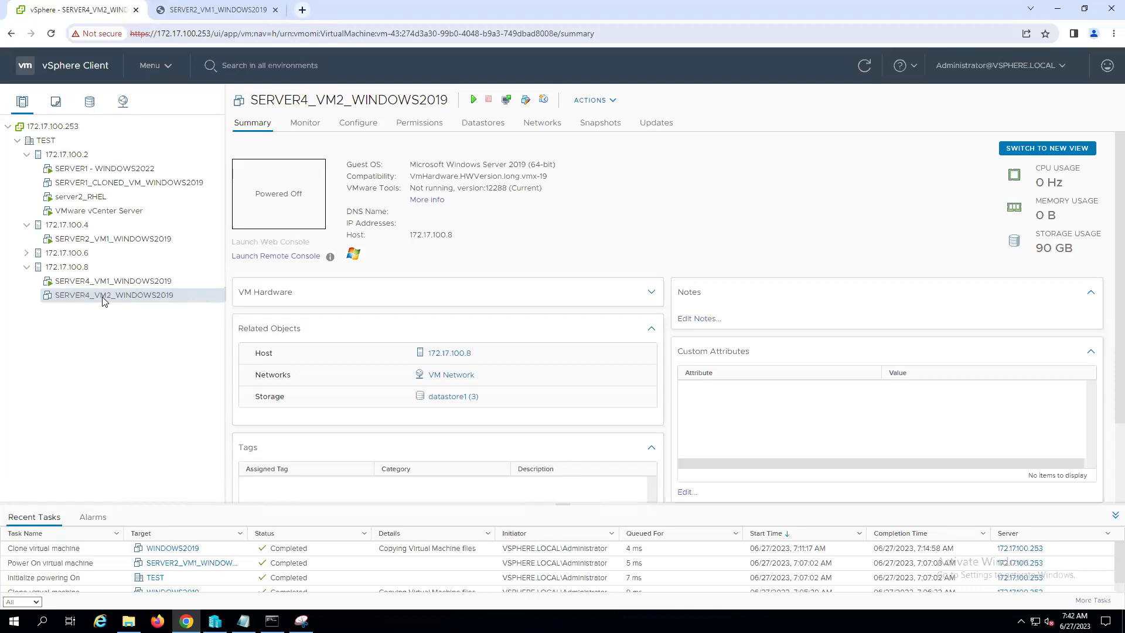
{"action": "left_click", "coordinate": [26, 253]}
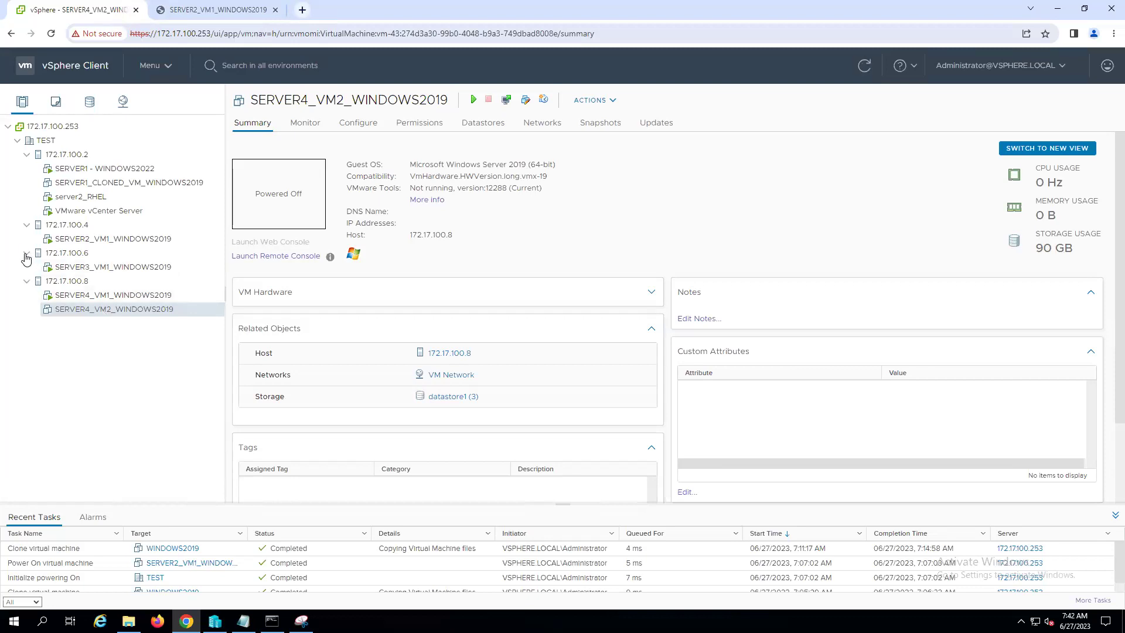
{"action": "left_click", "coordinate": [74, 156]}
{"action": "left_click", "coordinate": [253, 124]}
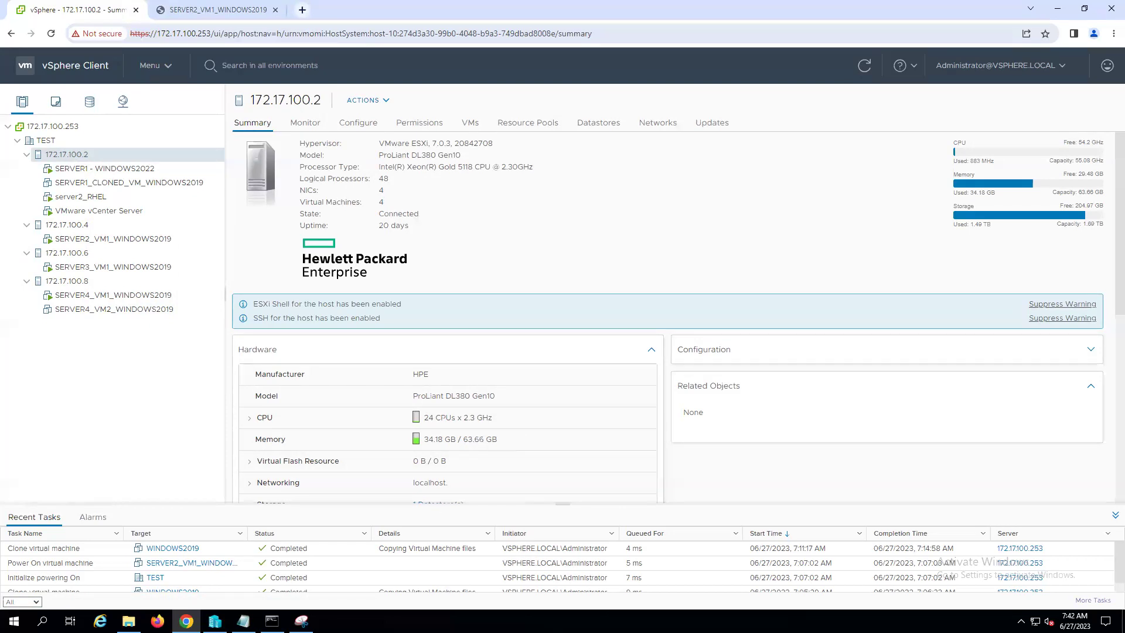
- Record Server1's memory and CPUs as '64, 24' in the notes
{"action": "left_click", "coordinate": [243, 621]}
{"action": "left_click_drag", "start_coordinate": [482, 41], "coordinate": [867, 55]}
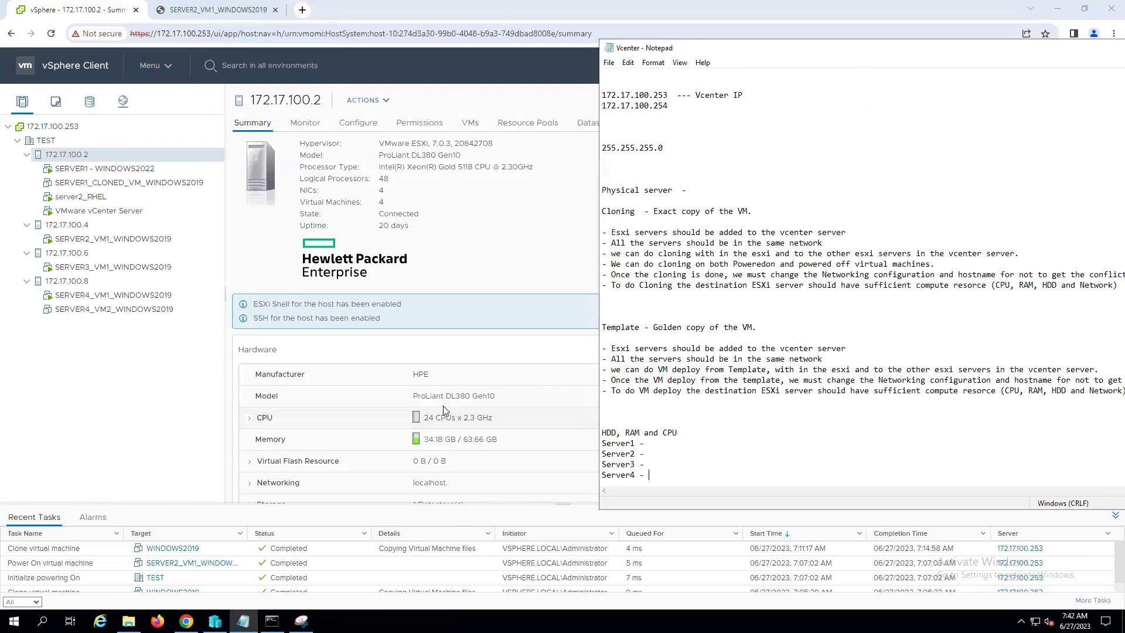
{"action": "left_click", "coordinate": [652, 442]}
{"action": "type", "text": "64"}
{"action": "type", "text": ", 24"}
- Check host 172.17.100.4 and record Server2 as '32, 20'
{"action": "left_click", "coordinate": [79, 227]}
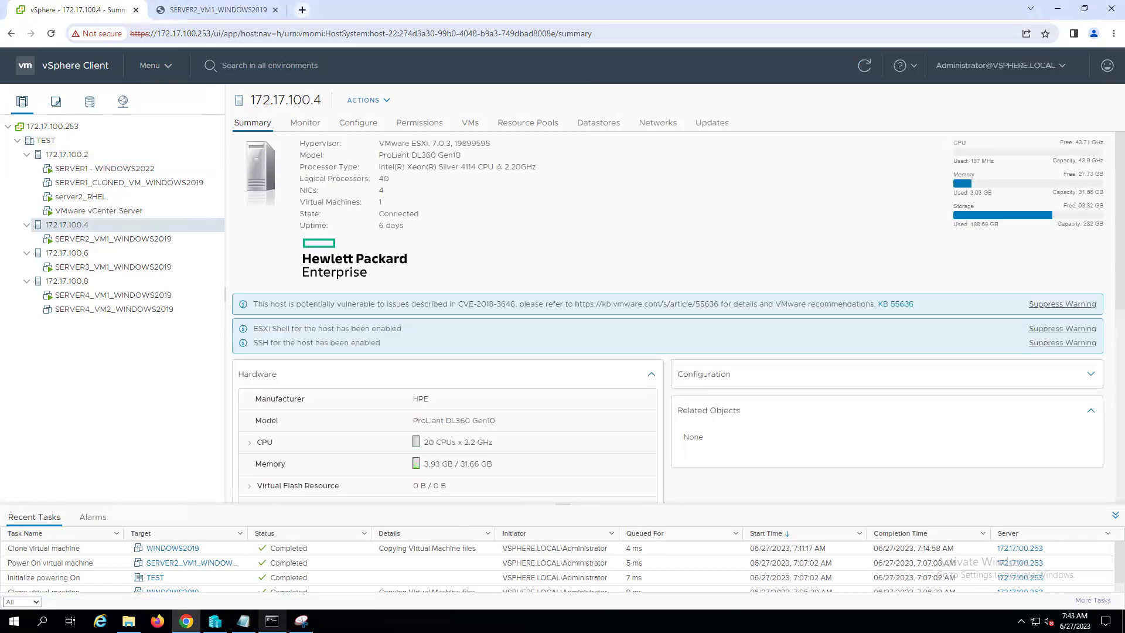
{"action": "key", "text": "alt+Tab"}
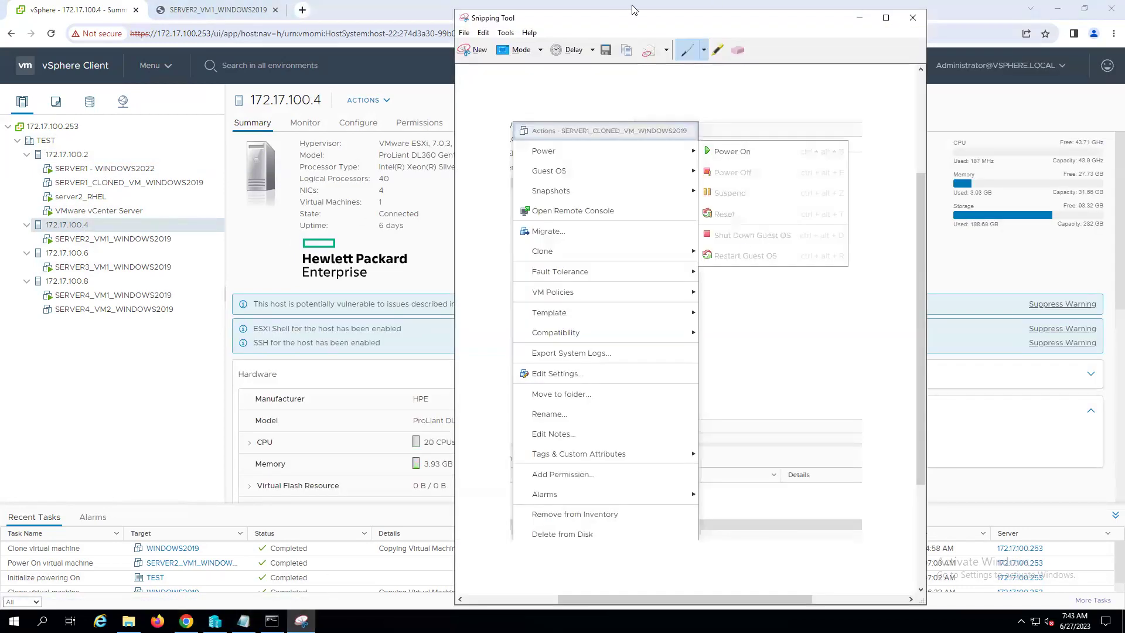
{"action": "left_click", "coordinate": [861, 23]}
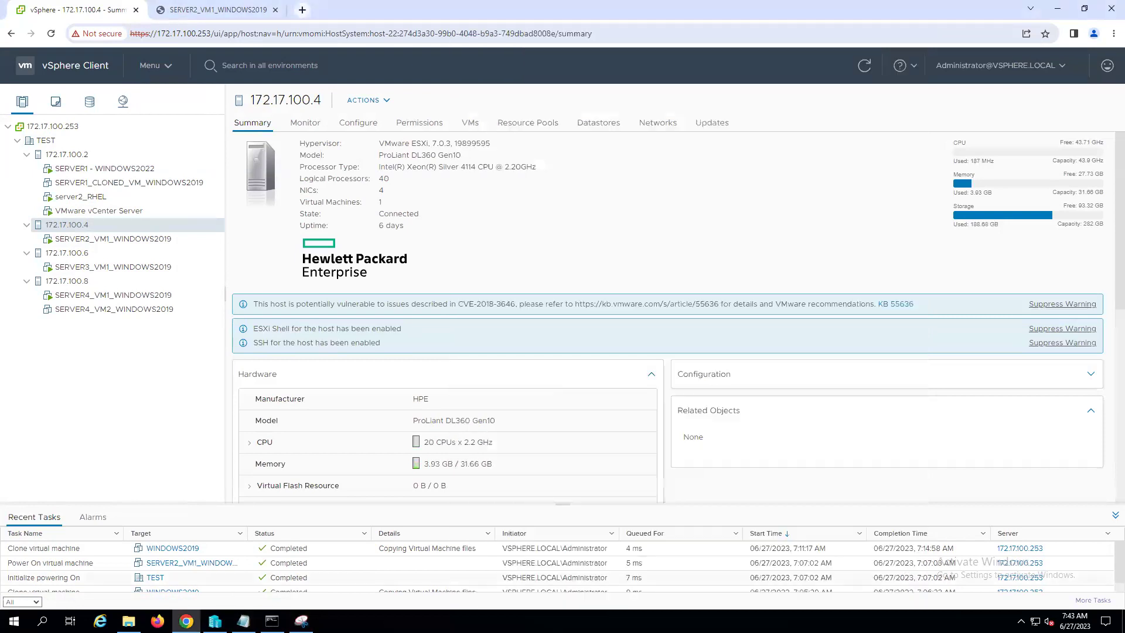
{"action": "key", "text": "alt+Tab"}
{"action": "key", "text": "Down"}
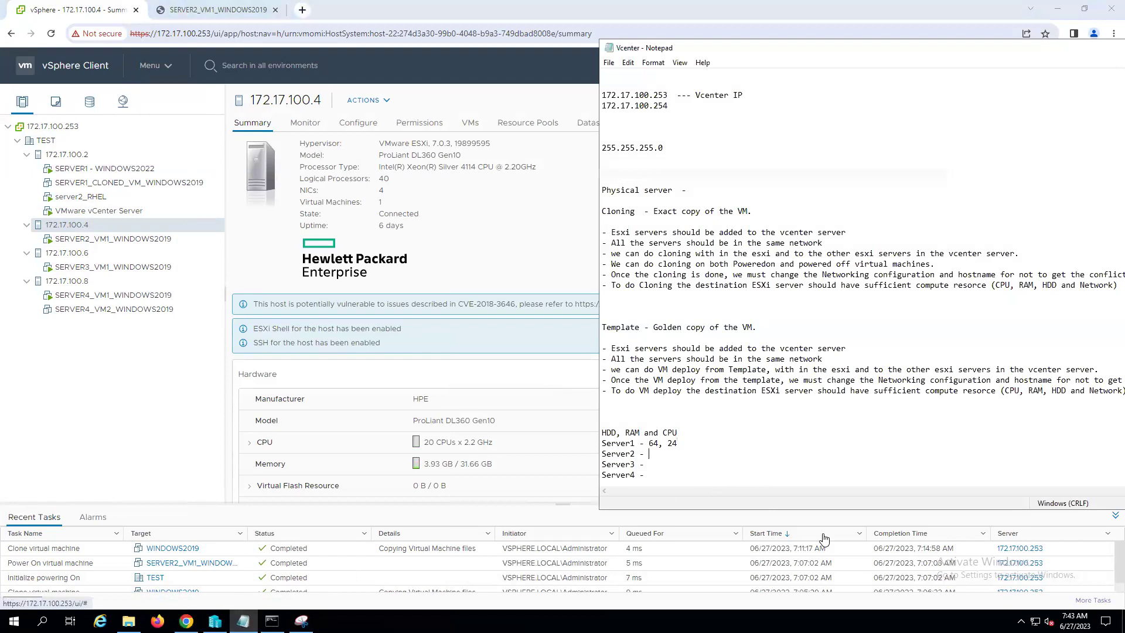
{"action": "type", "text": "32, 20"}
- Check host 172.17.100.6 and record Server3 as '32, 20'
{"action": "left_click", "coordinate": [69, 253]}
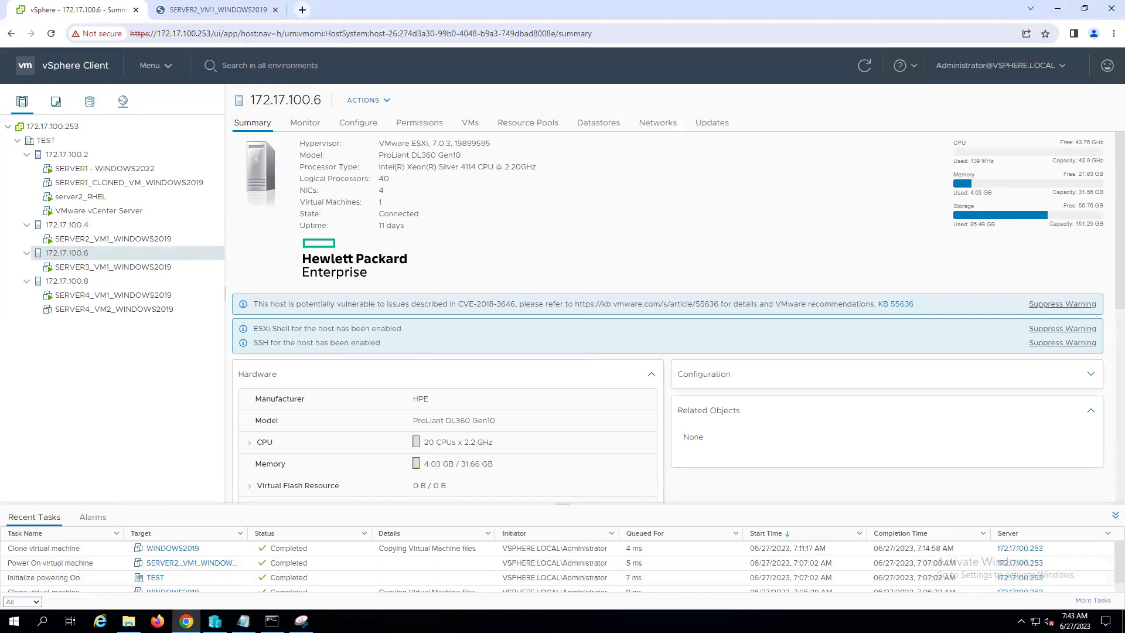
{"action": "left_click", "coordinate": [244, 620]}
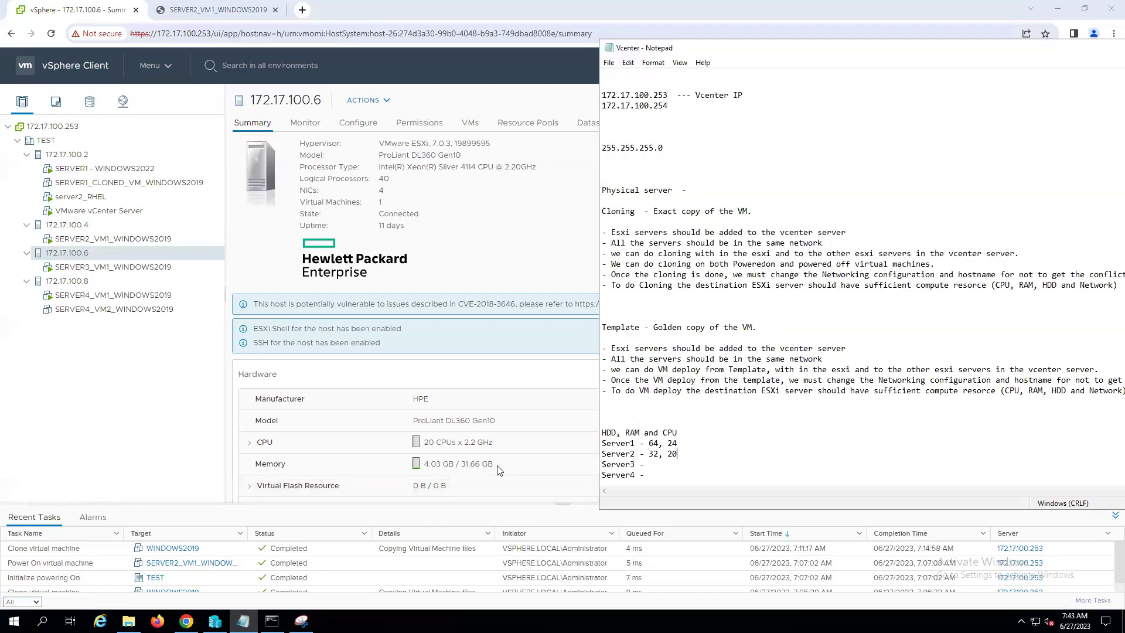
{"action": "left_click", "coordinate": [646, 464]}
{"action": "type", "text": "32, 20"}
- Check host 172.17.100.8, record Server4 as '64, 32', then return to host 172.17.100.2
{"action": "left_click", "coordinate": [76, 284]}
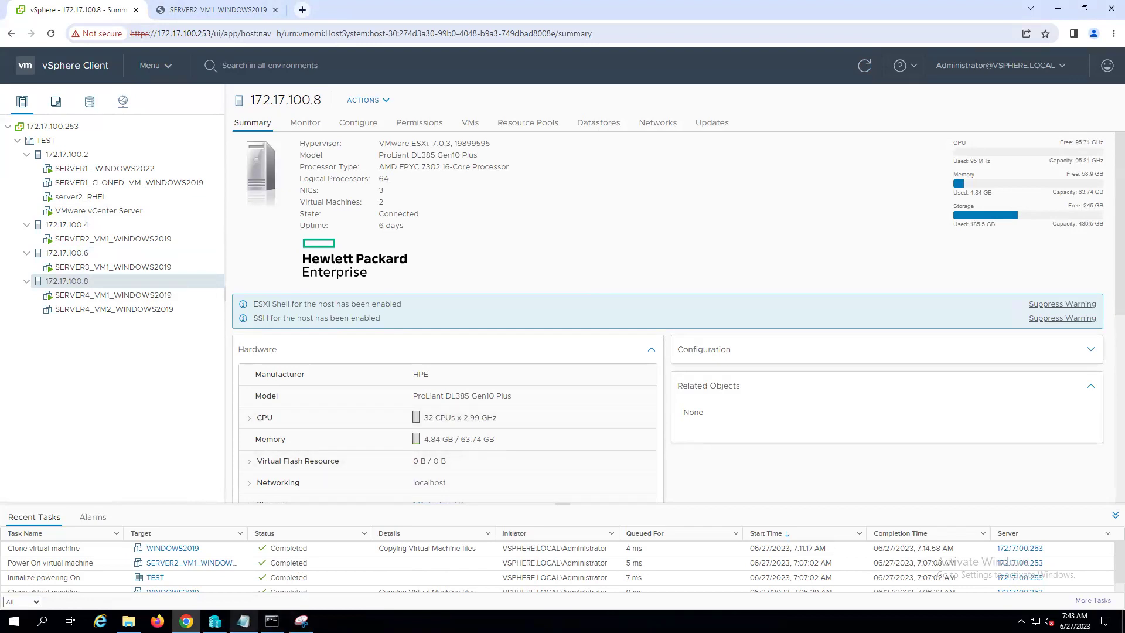
{"action": "left_click", "coordinate": [243, 620]}
{"action": "left_click", "coordinate": [649, 478]}
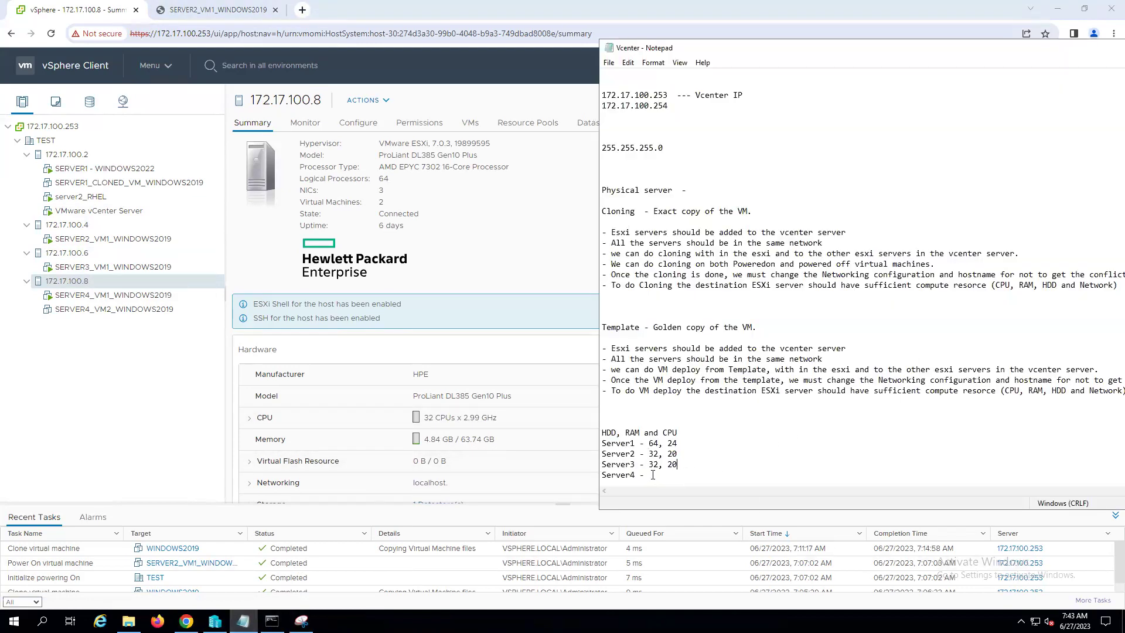
{"action": "type", "text": "64, 32"}
{"action": "left_click", "coordinate": [75, 157]}
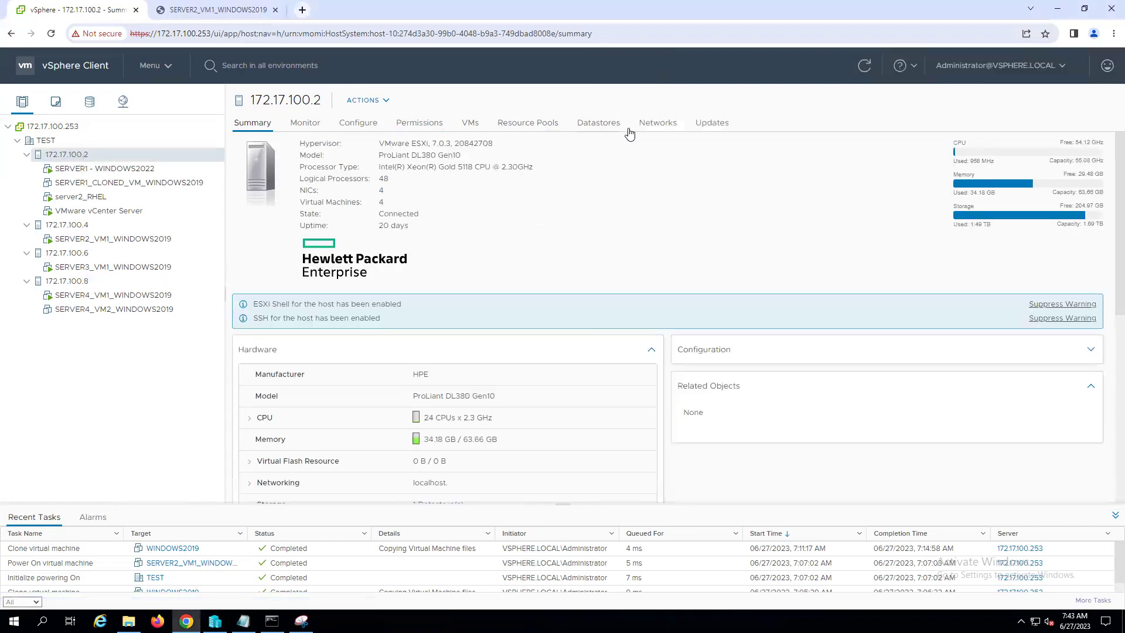
- Check host 172.17.100.2's datastore and add '1690 GB,' plus the GB unit to Server1's line
{"action": "left_click", "coordinate": [597, 125]}
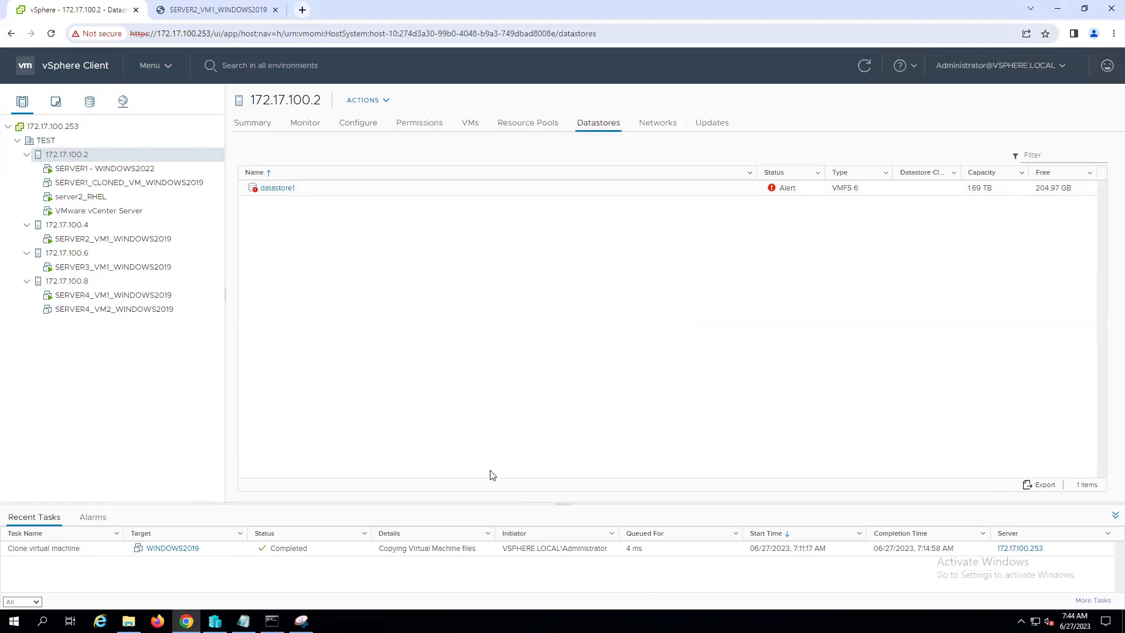
{"action": "left_click", "coordinate": [243, 621]}
{"action": "left_click_drag", "start_coordinate": [769, 49], "coordinate": [709, 174]}
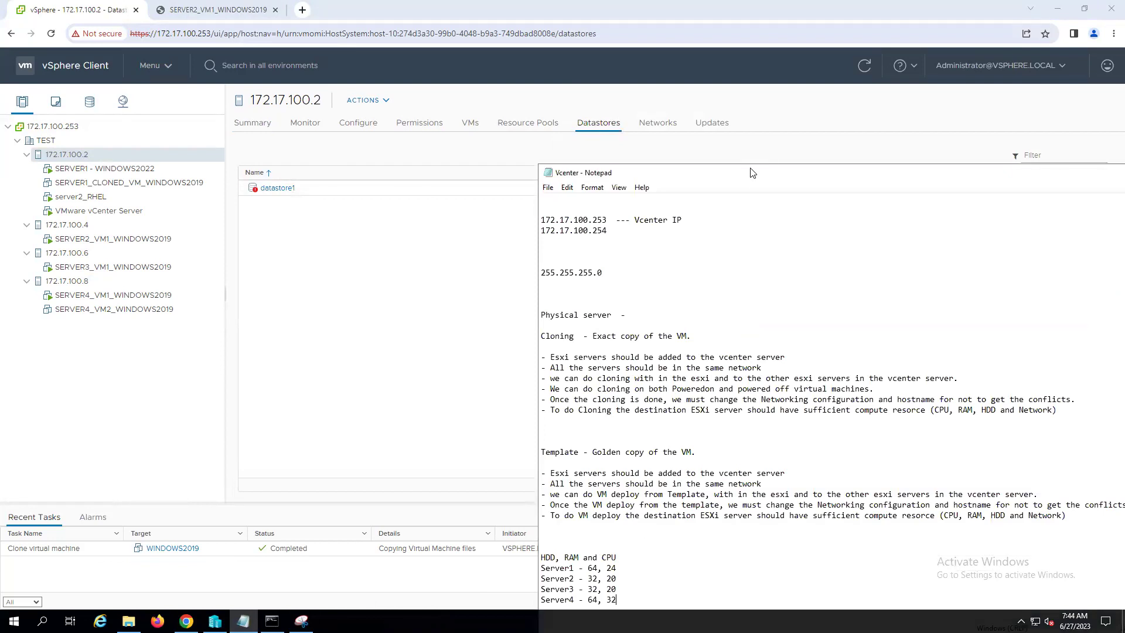
{"action": "mouse_move", "coordinate": [751, 252]}
{"action": "left_mouse_down"}
{"action": "mouse_move", "coordinate": [778, 244]}
{"action": "mouse_move", "coordinate": [752, 215]}
{"action": "mouse_move", "coordinate": [743, 246]}
{"action": "left_mouse_up"}
{"action": "scroll", "coordinate": [600, 449], "scroll_direction": "down", "scroll_amount": 6}
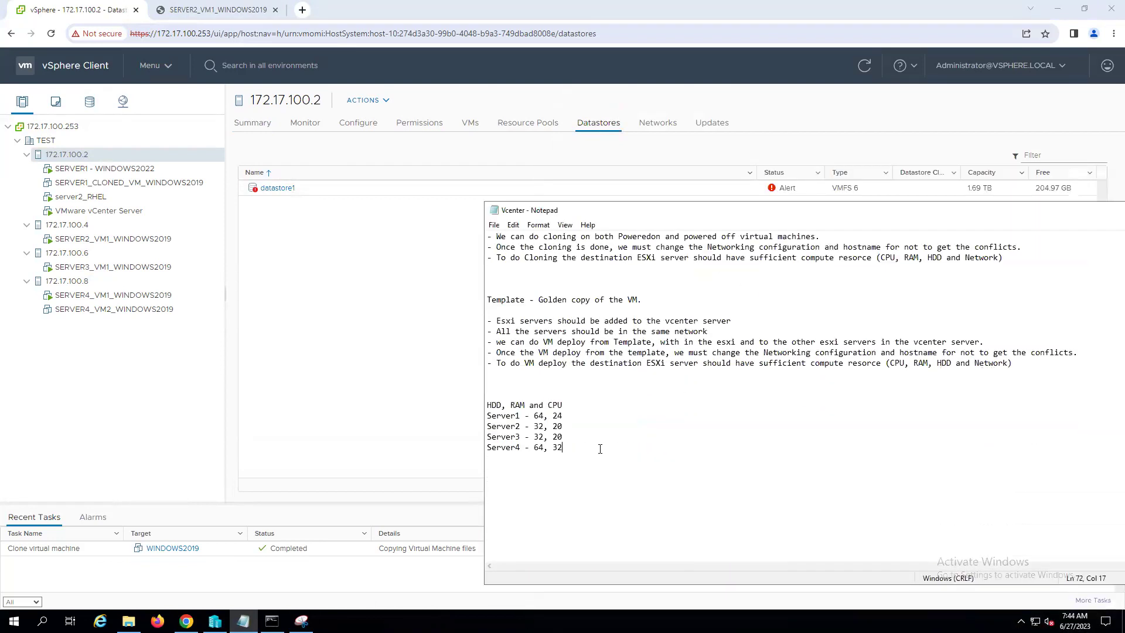
{"action": "left_click", "coordinate": [533, 416]}
{"action": "type", "text": "1.69"}
{"action": "key", "text": "BackSpace"}
{"action": "key", "text": "BackSpace"}
{"action": "key", "text": "BackSpace"}
{"action": "key", "text": "BackSpace"}
{"action": "type", "text": "690 GB,"}
{"action": "key", "text": "Right"}
{"action": "key", "text": "Right"}
{"action": "type", "text": "GB"}
- Check host 172.17.100.4's datastore and enter '282 GB, 32 GB' on the Server2 line
{"action": "left_click", "coordinate": [76, 227]}
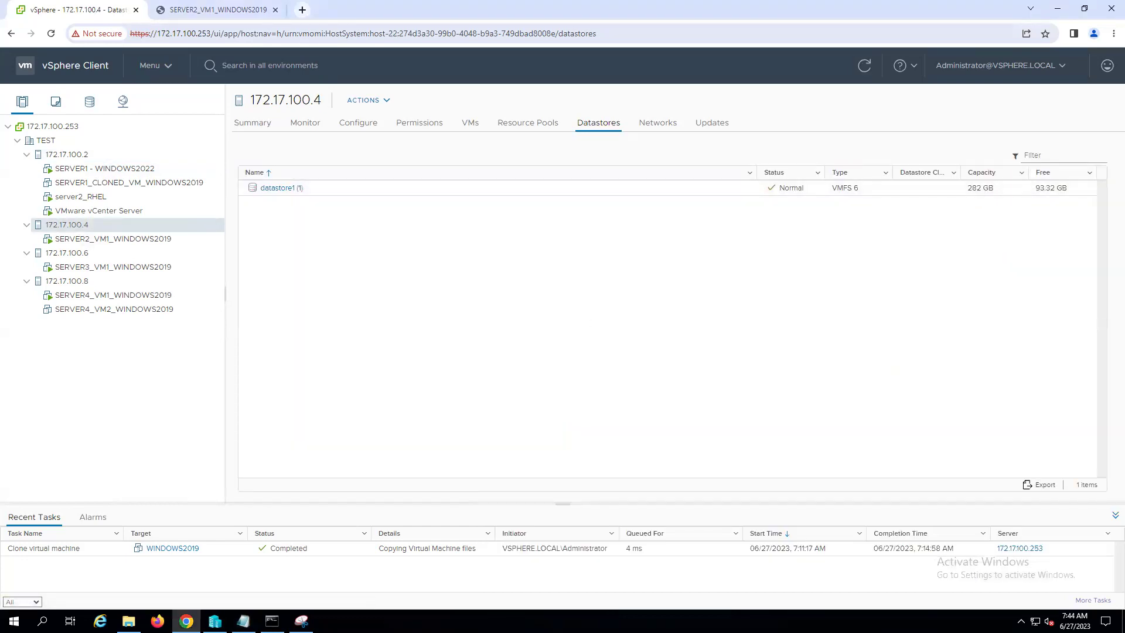
{"action": "left_click", "coordinate": [243, 620]}
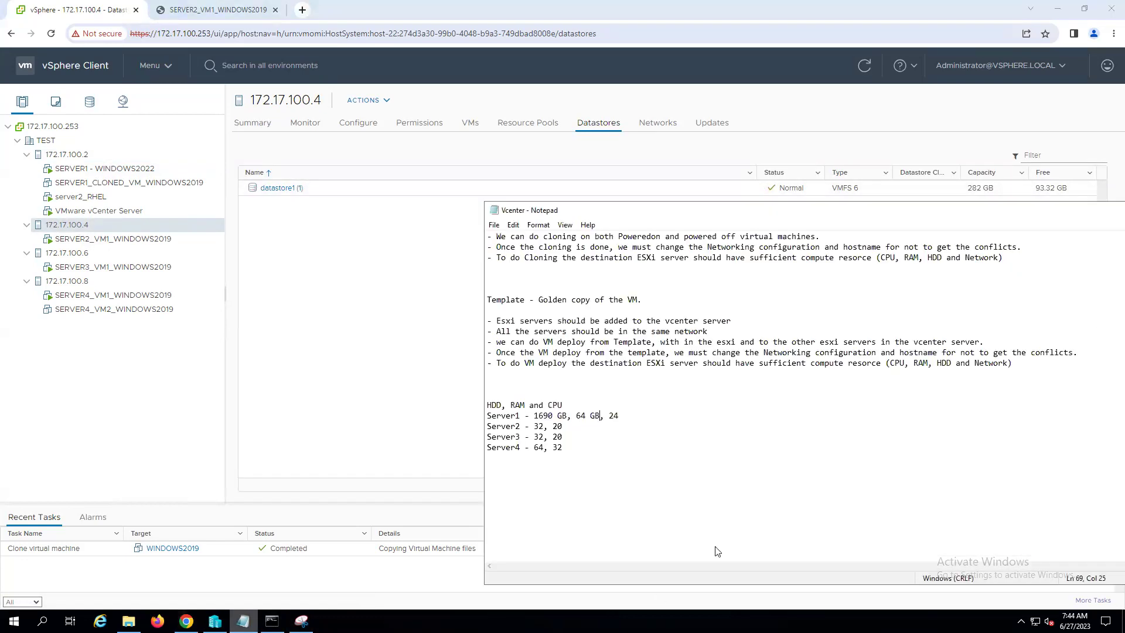
{"action": "left_click", "coordinate": [534, 427]}
{"action": "type", "text": "28@"}
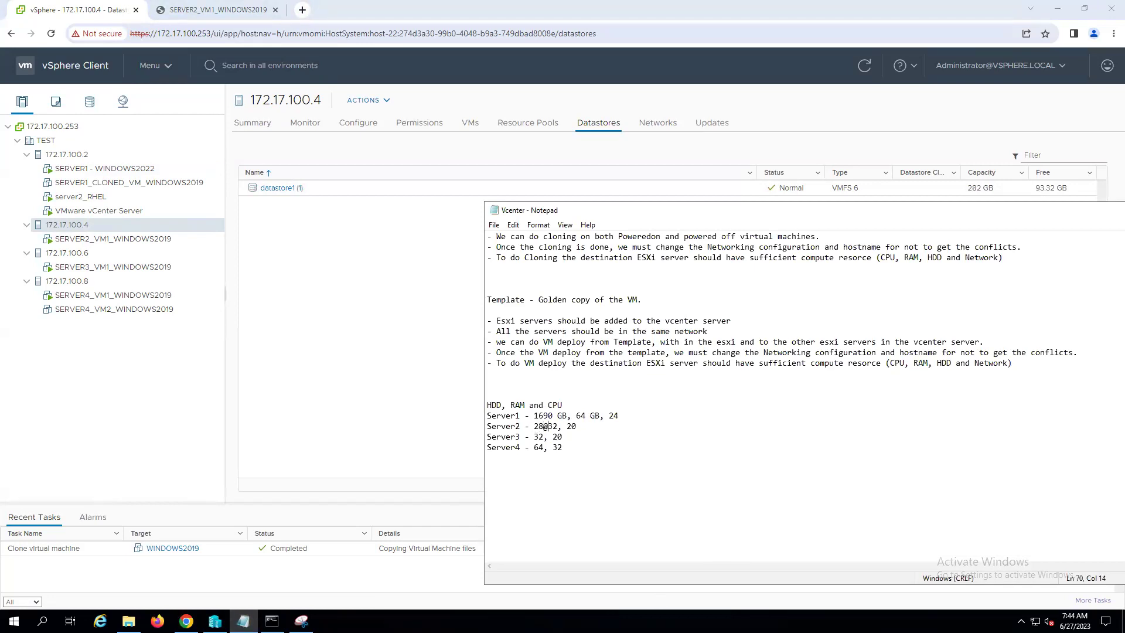
{"action": "key", "text": "BackSpace"}
{"action": "type", "text": "2 GB, 32 GB"}
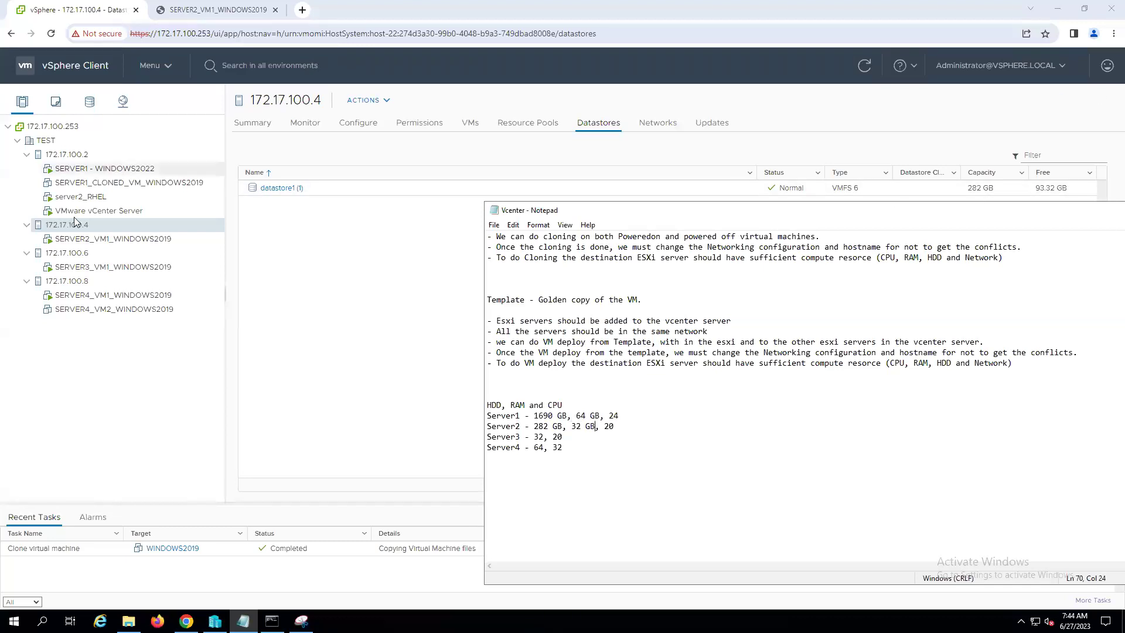
{"action": "left_click", "coordinate": [65, 253]}
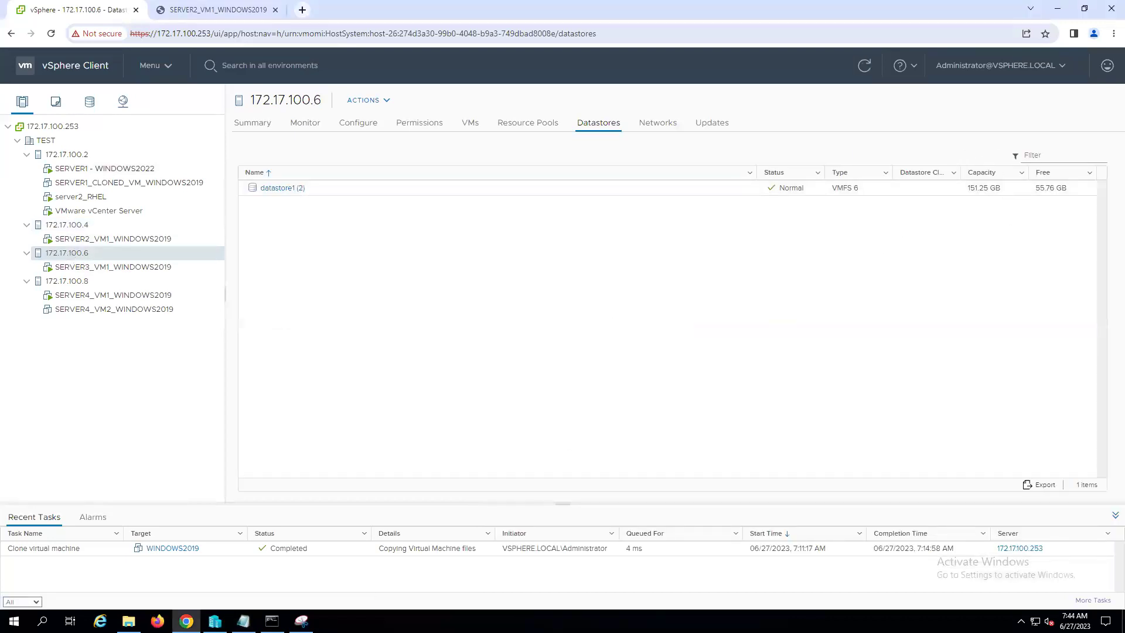
- Enter '151 GB, 32 GB' on Server3's line and '430 GB, 64 GB' on Server4's line
{"action": "left_click", "coordinate": [243, 621]}
{"action": "left_click", "coordinate": [535, 441]}
{"action": "type", "text": "151 "}
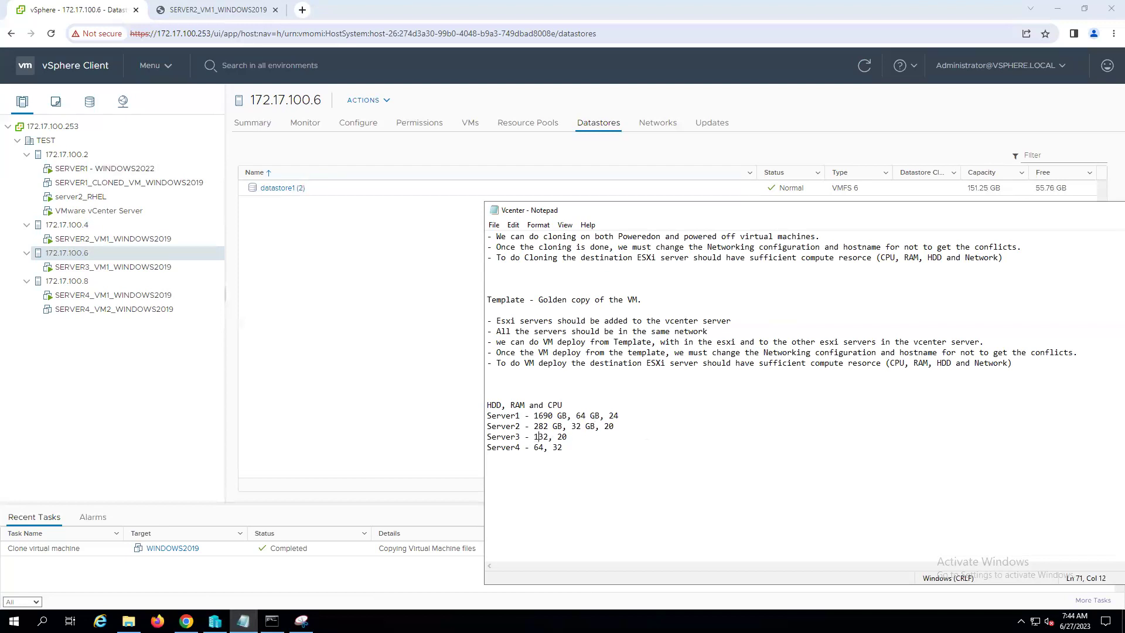
{"action": "type", "text": "GB, 32 GB"}
{"action": "left_click", "coordinate": [65, 283]}
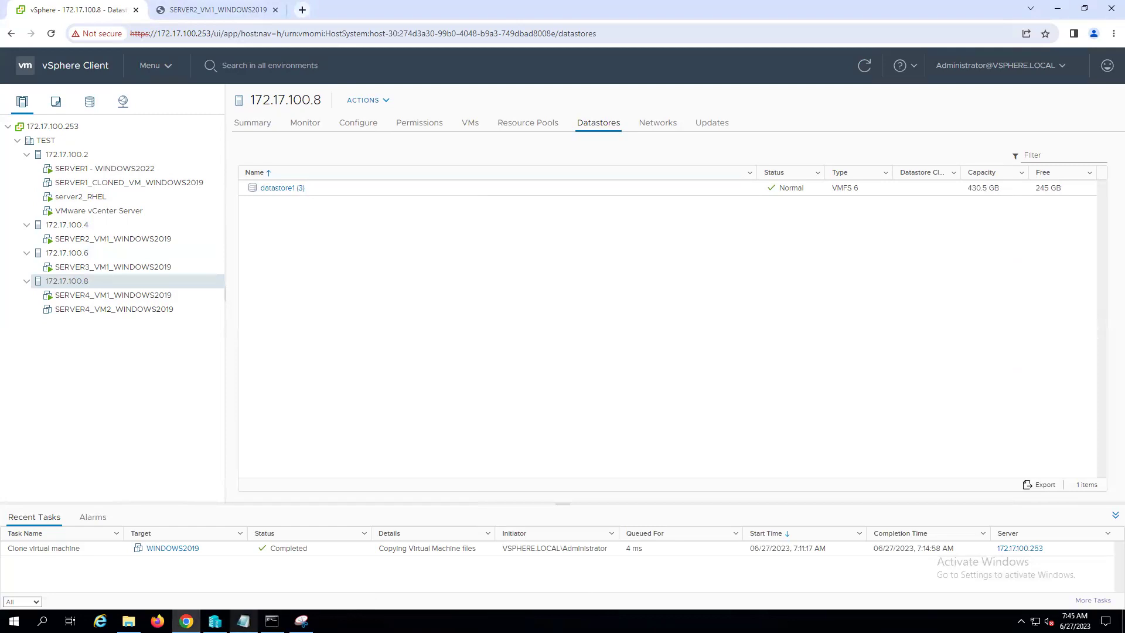
{"action": "left_click", "coordinate": [244, 621]}
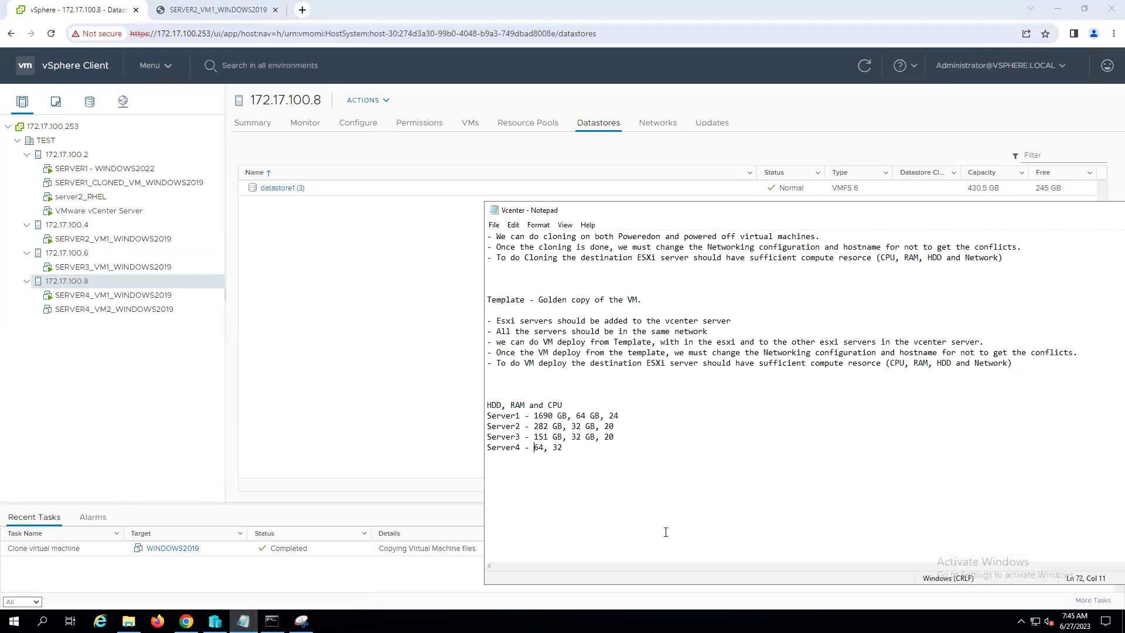
{"action": "type", "text": "430 GB, 64 GB"}
- Add a blank line under the heading, review Server1's values, and minimize the notes
{"action": "left_click", "coordinate": [567, 405]}
{"action": "key", "text": "Return"}
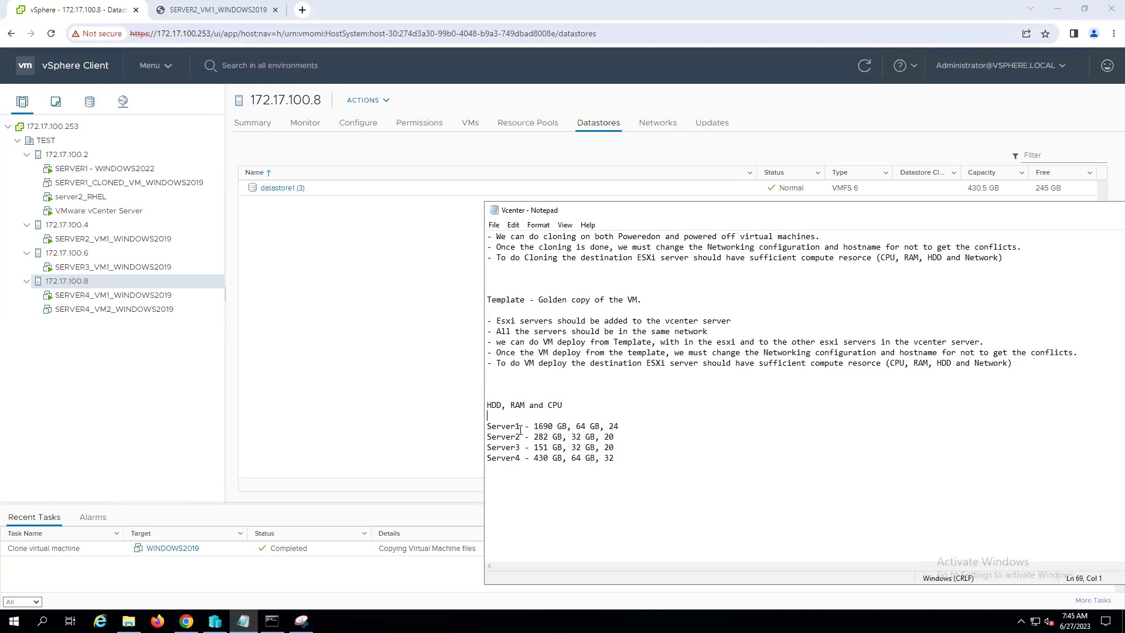
{"action": "left_click_drag", "start_coordinate": [534, 426], "coordinate": [564, 423]}
{"action": "double_click", "coordinate": [580, 426]}
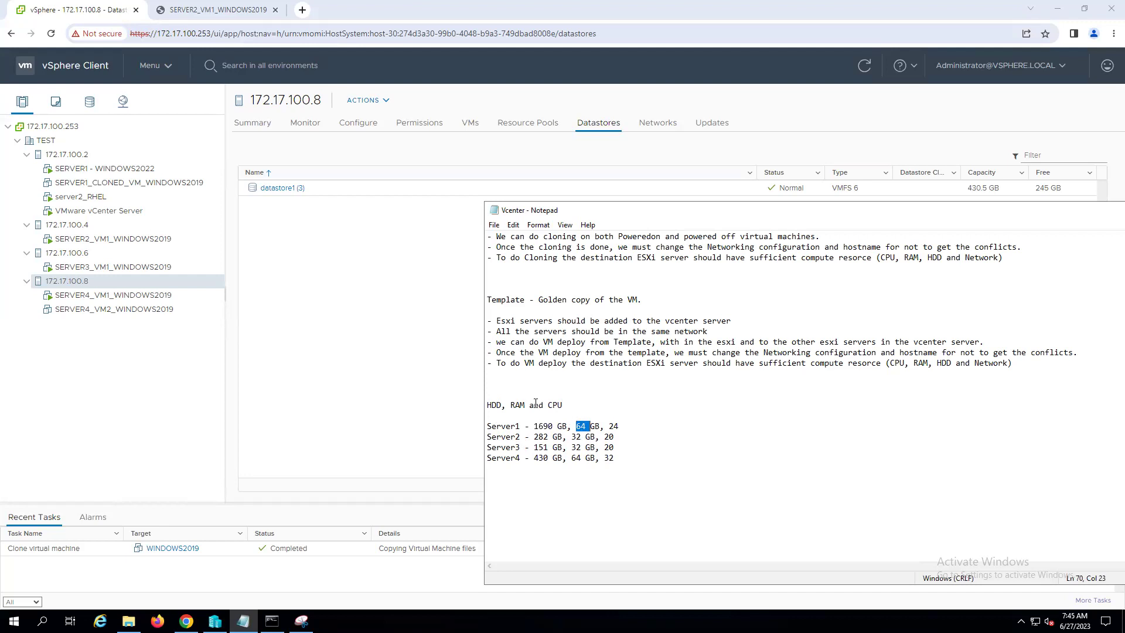
{"action": "double_click", "coordinate": [613, 428]}
{"action": "left_click_drag", "start_coordinate": [974, 213], "coordinate": [818, 190]}
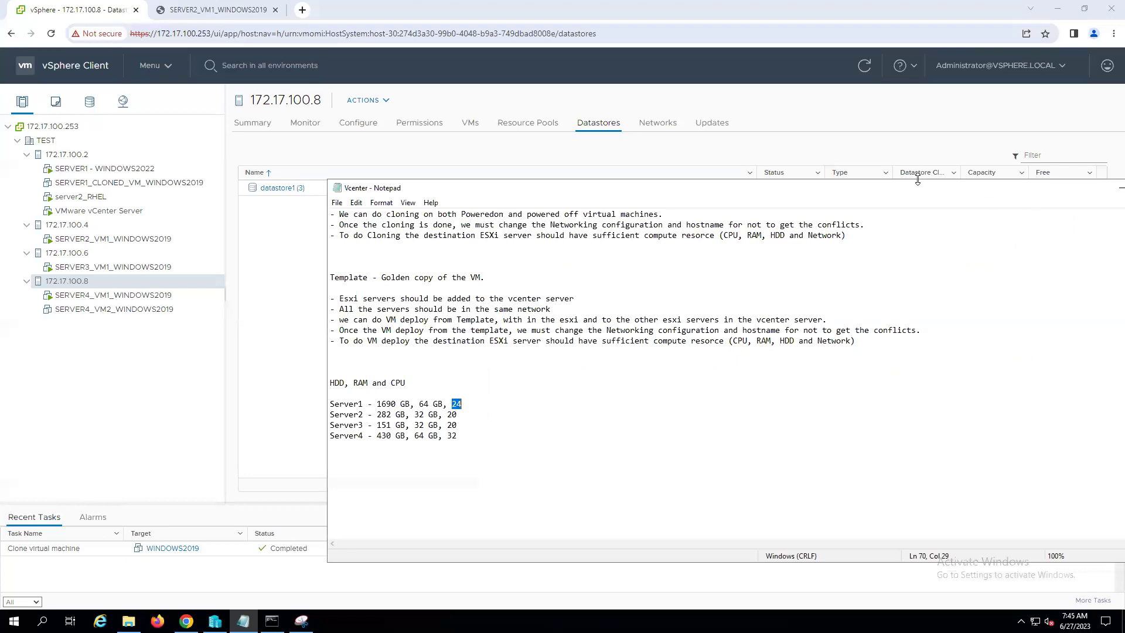
{"action": "left_click", "coordinate": [1110, 189]}
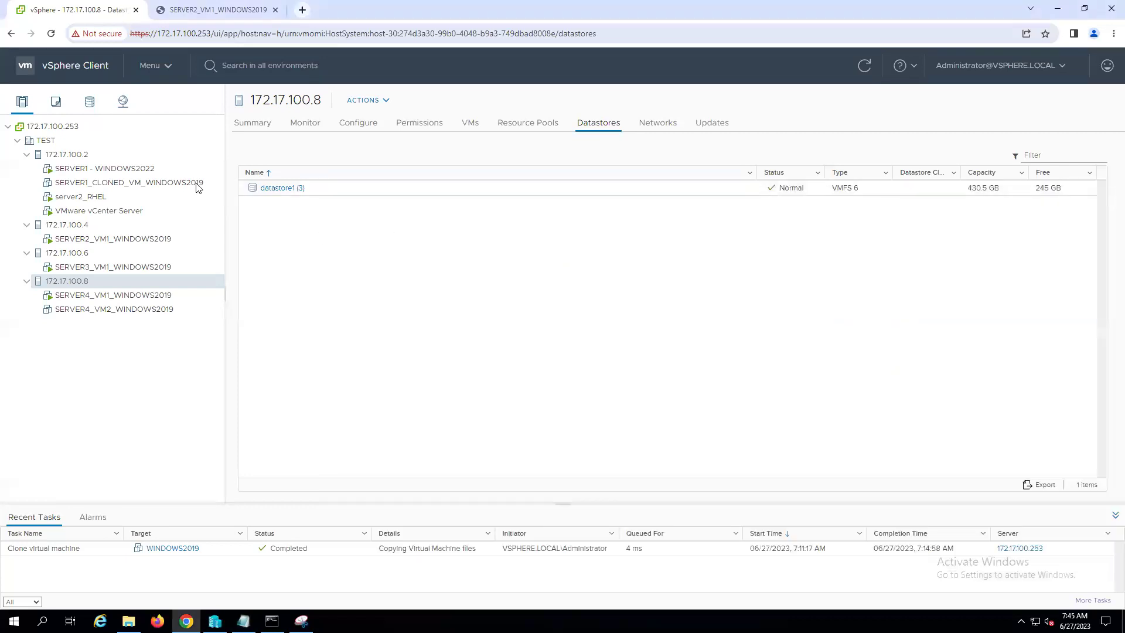
- Power off SERVER1 - WINDOWS2022 and confirm the prompt
{"action": "left_click", "coordinate": [94, 172]}
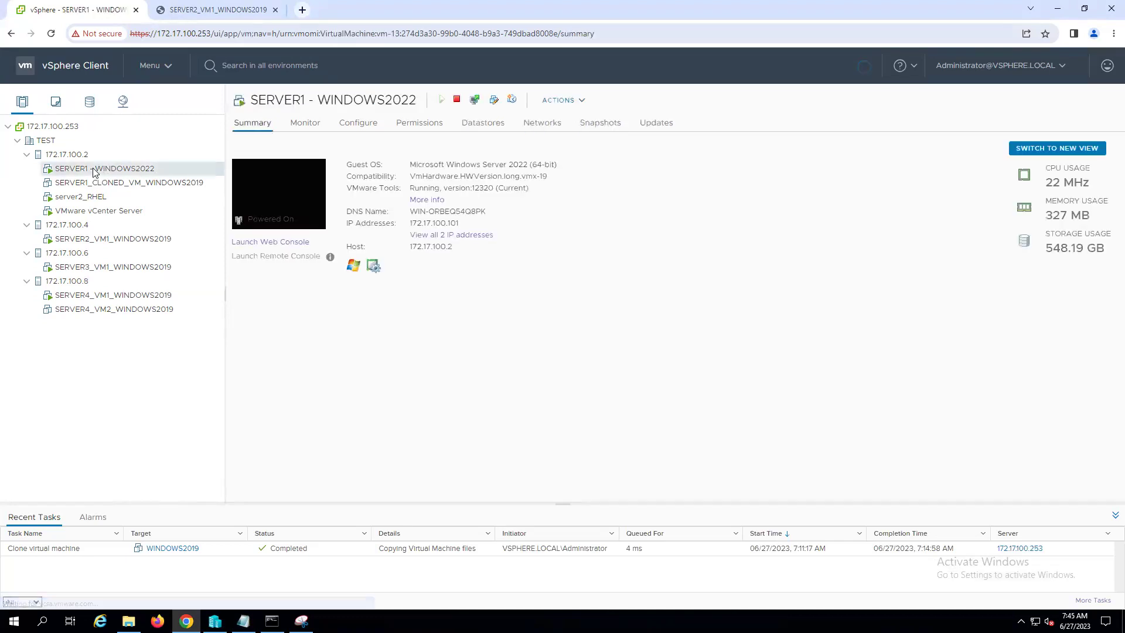
{"action": "right_click", "coordinate": [94, 171]}
{"action": "mouse_move", "coordinate": [141, 204]}
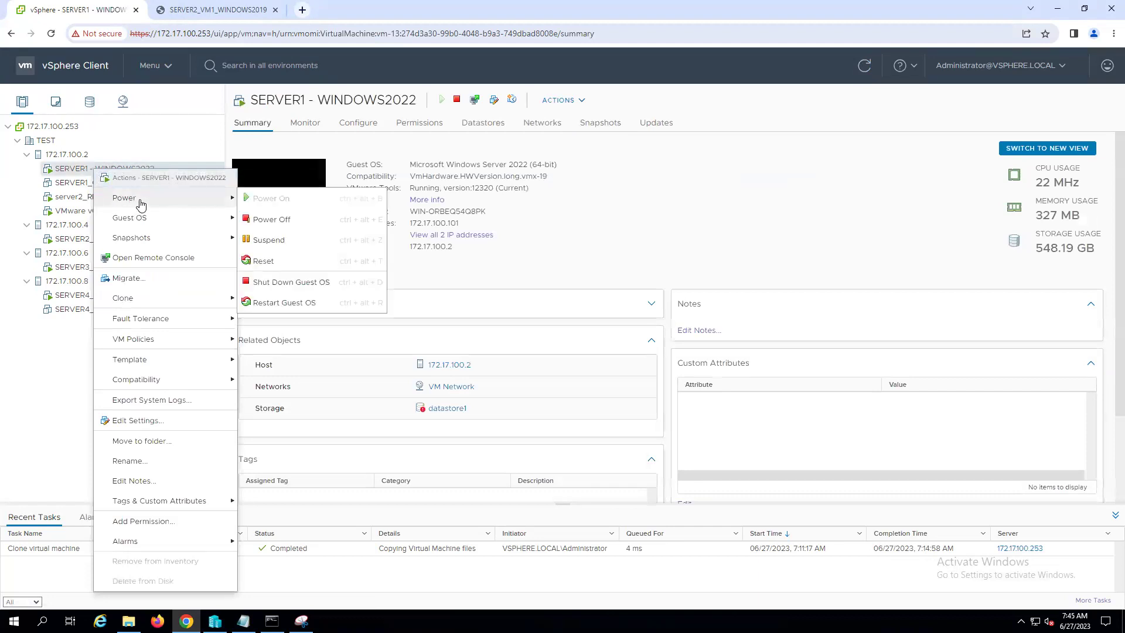
{"action": "left_click", "coordinate": [270, 221]}
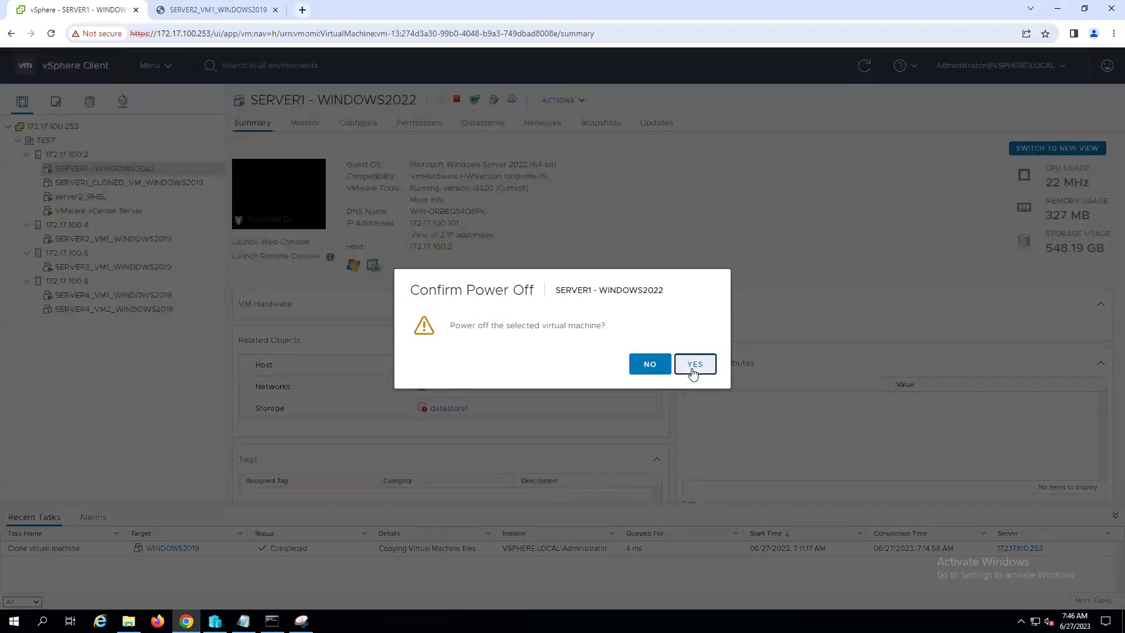
{"action": "left_click", "coordinate": [693, 374]}
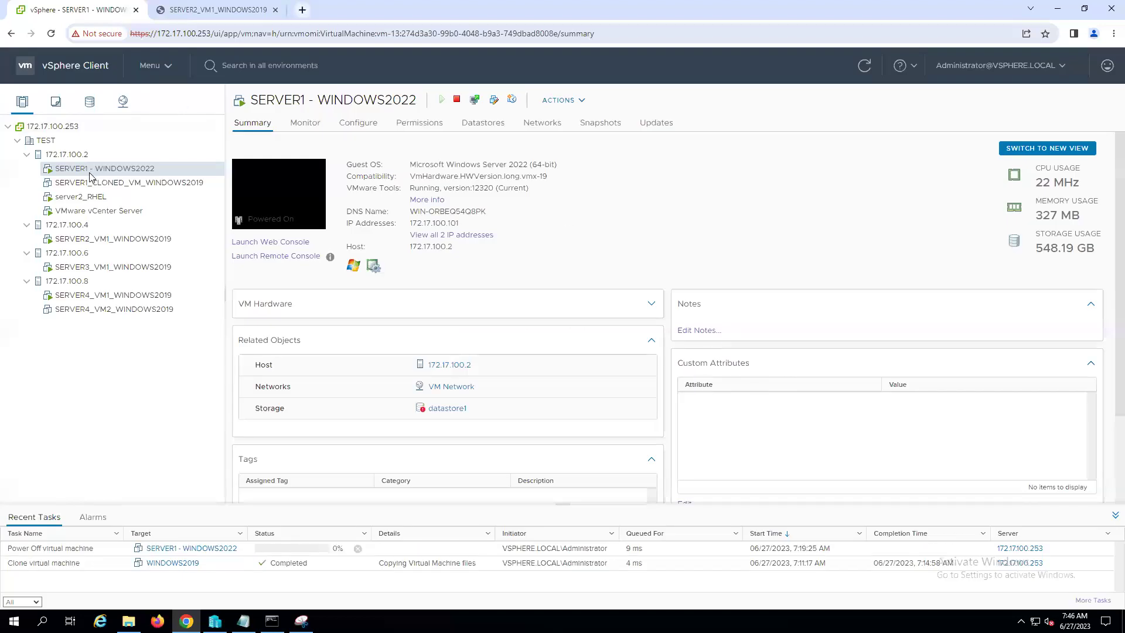
- Power off server2_RHEL and confirm with YES
{"action": "left_click", "coordinate": [82, 201]}
{"action": "right_click", "coordinate": [75, 200]}
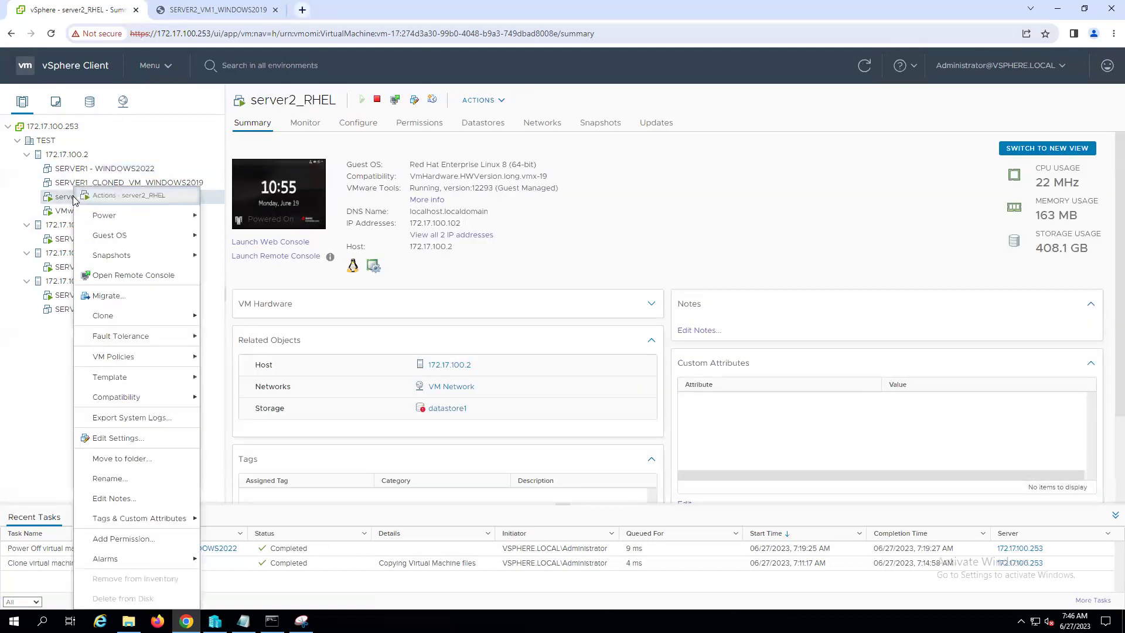
{"action": "mouse_move", "coordinate": [112, 217]}
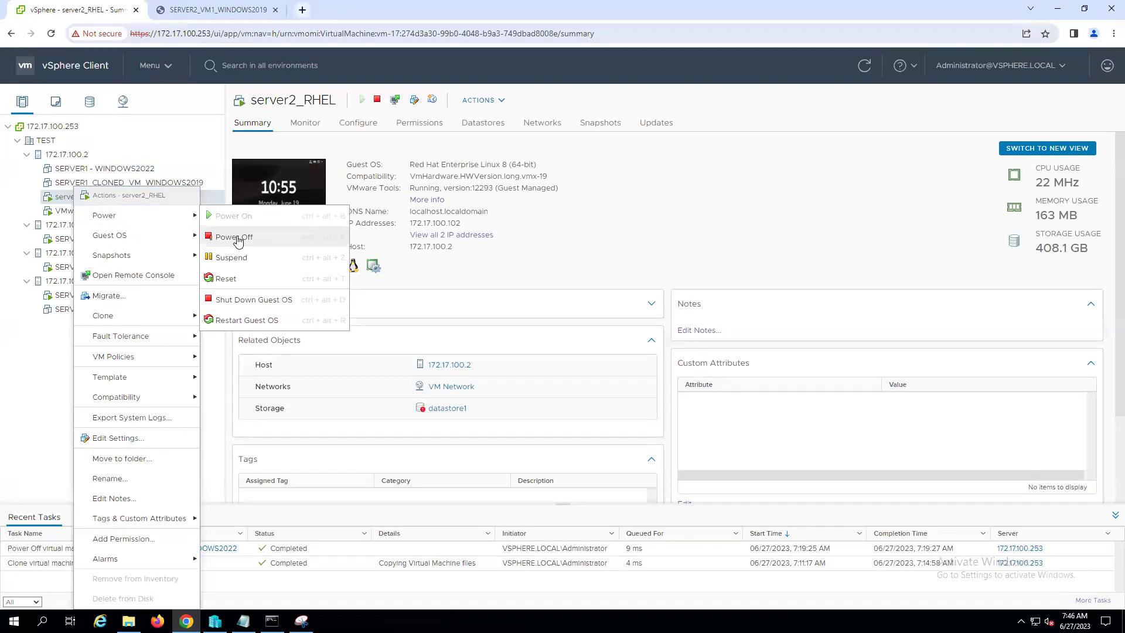
{"action": "left_click", "coordinate": [237, 240]}
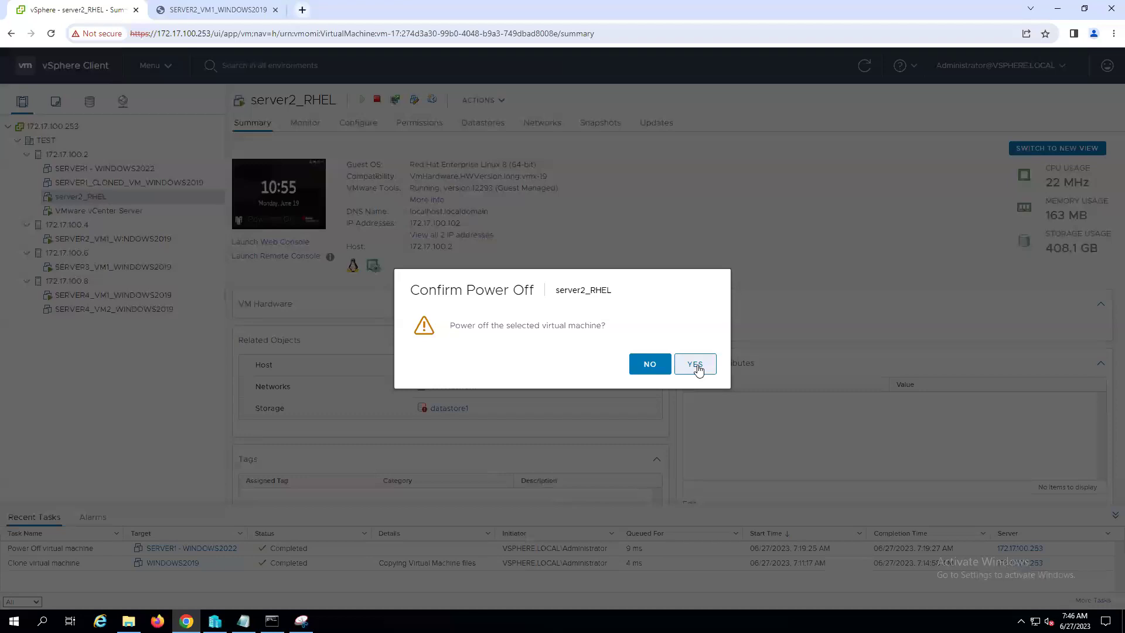
{"action": "left_click", "coordinate": [694, 364]}
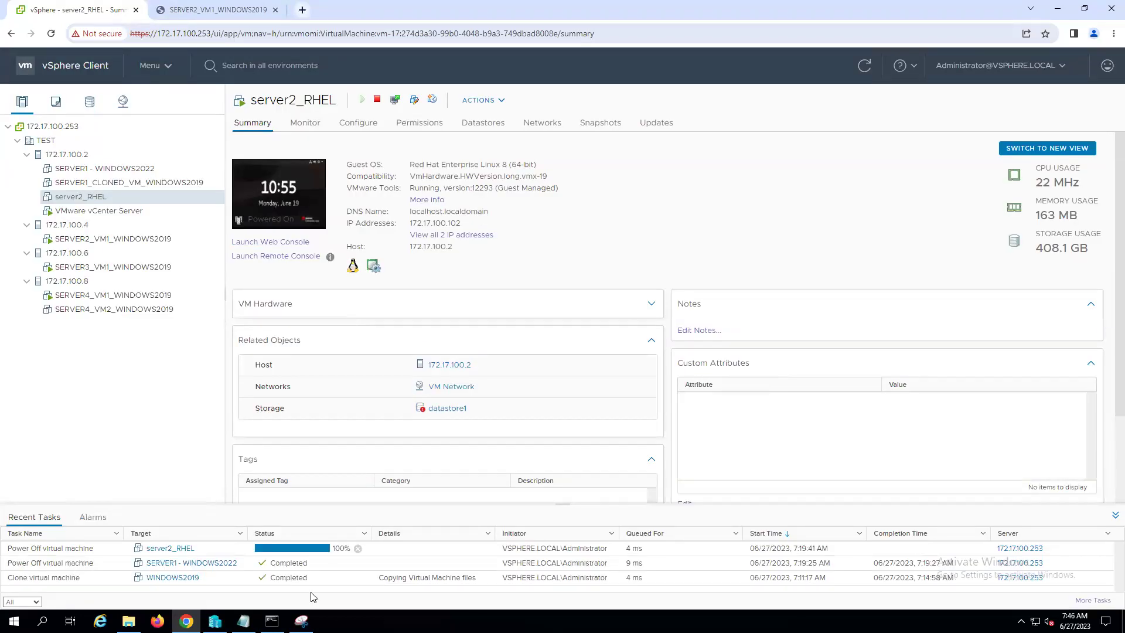
{"action": "right_click", "coordinate": [111, 170]}
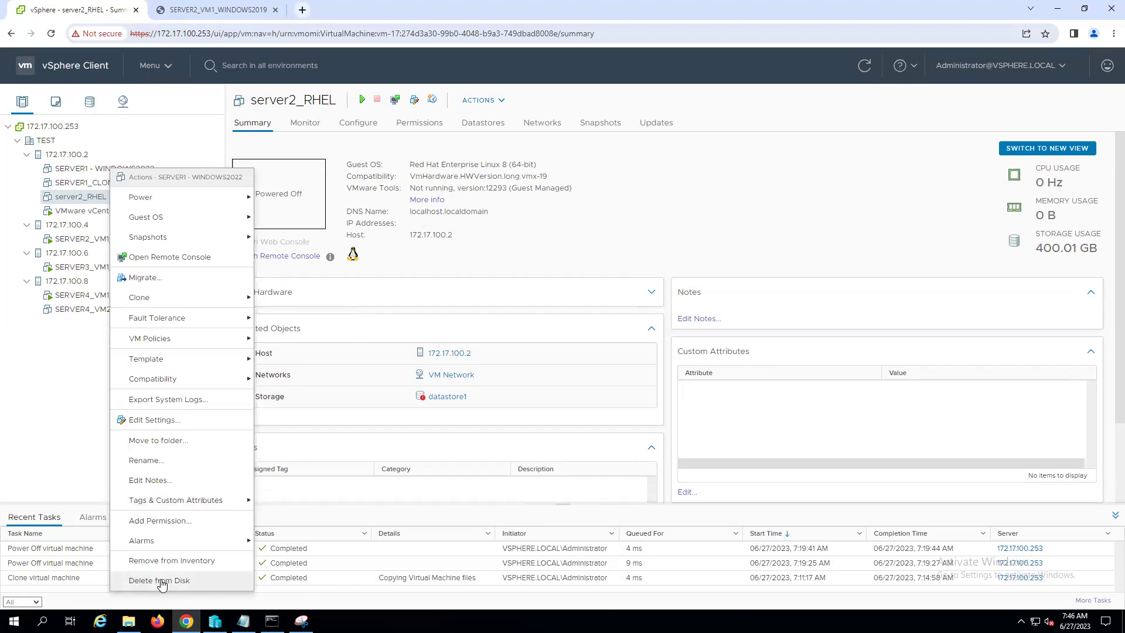
- Delete SERVER1 - WINDOWS2022 and server2_RHEL from disk, confirming each
{"action": "left_click", "coordinate": [162, 580]}
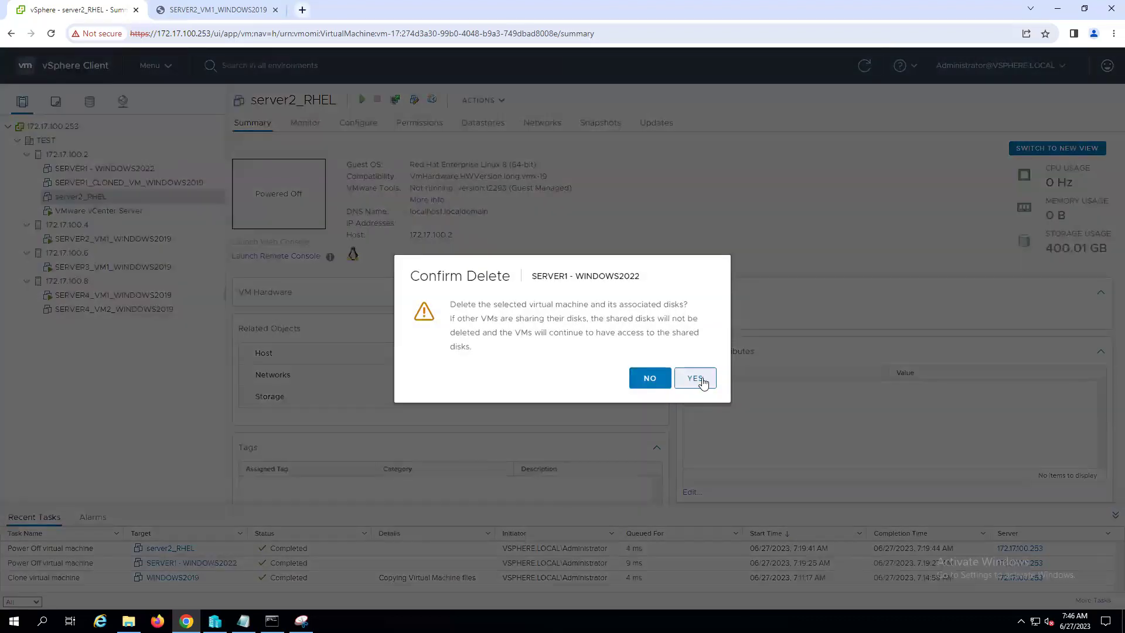
{"action": "left_click", "coordinate": [700, 379]}
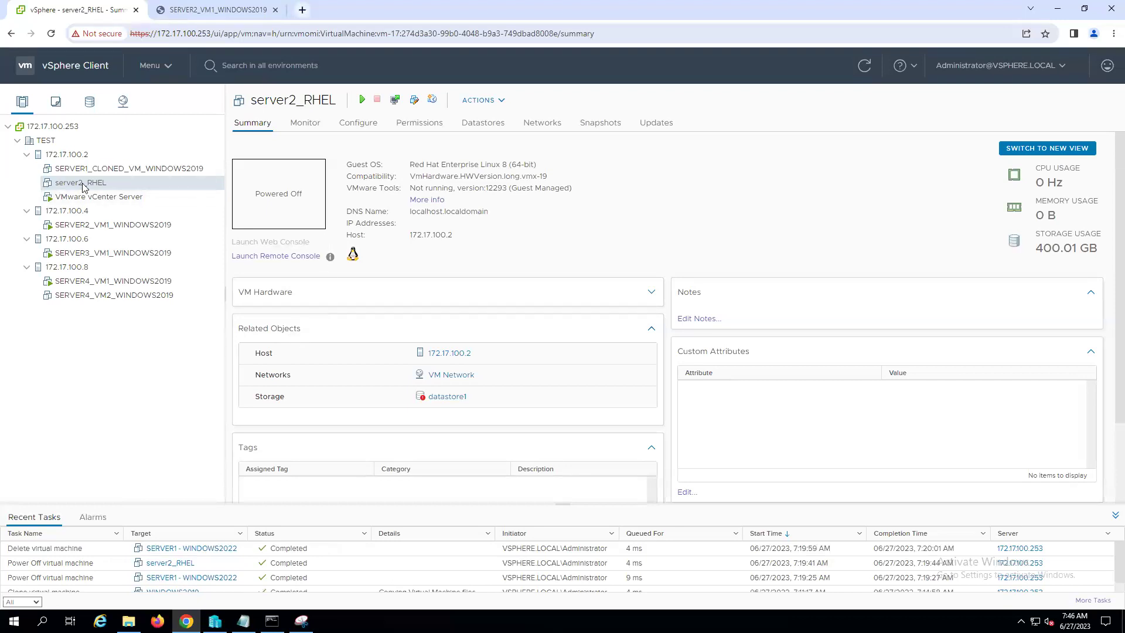
{"action": "right_click", "coordinate": [84, 187]}
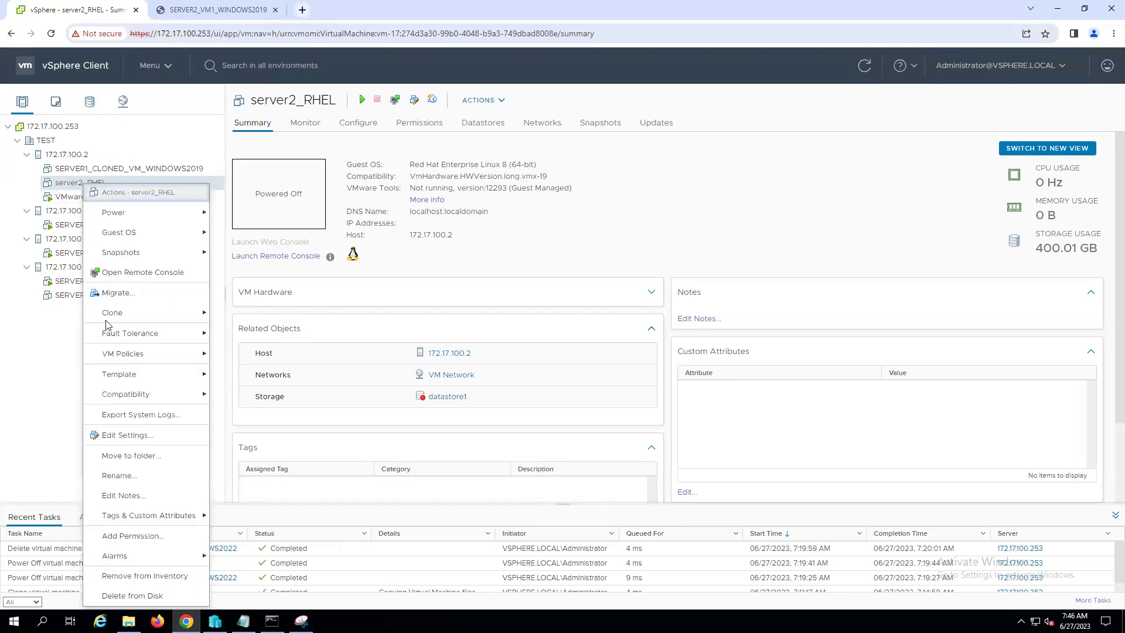
{"action": "left_click", "coordinate": [142, 597]}
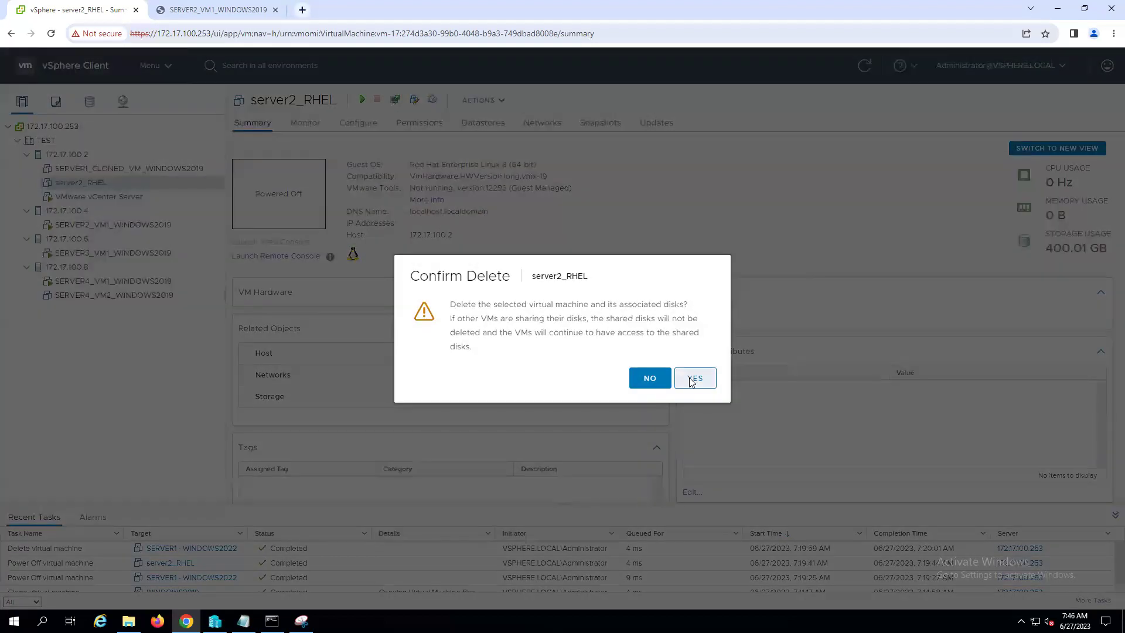
{"action": "left_click", "coordinate": [691, 380]}
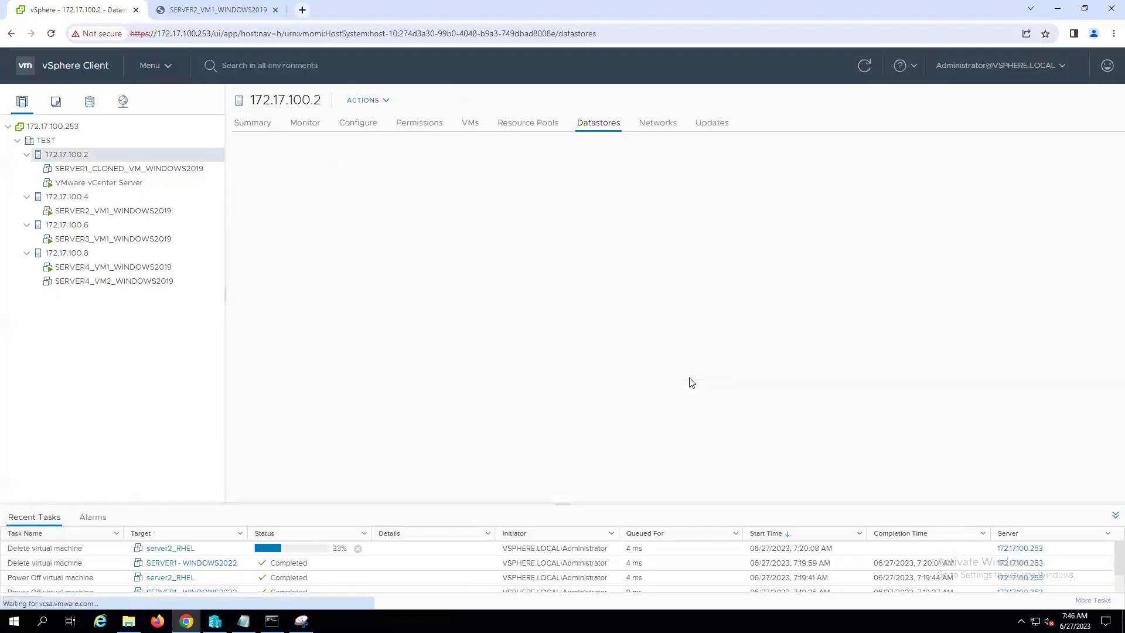
- Browse the WINDOWS2019 VM summaries and delete SERVER4_VM2_WINDOWS2019 from disk
{"action": "left_click", "coordinate": [183, 170]}
{"action": "left_click", "coordinate": [138, 214]}
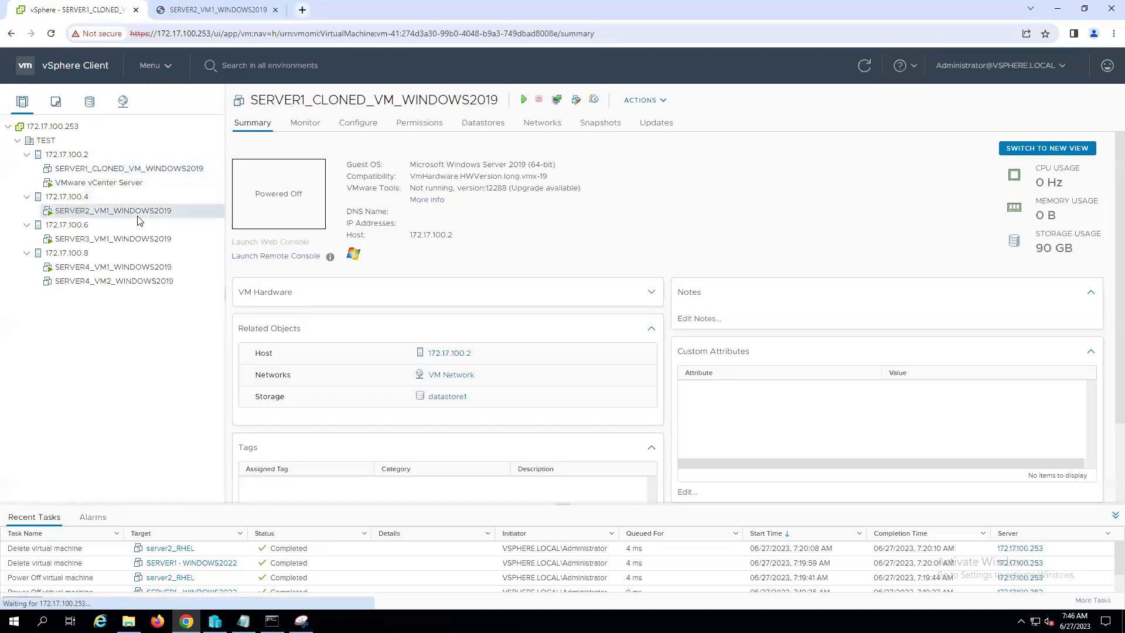
{"action": "left_click", "coordinate": [106, 240]}
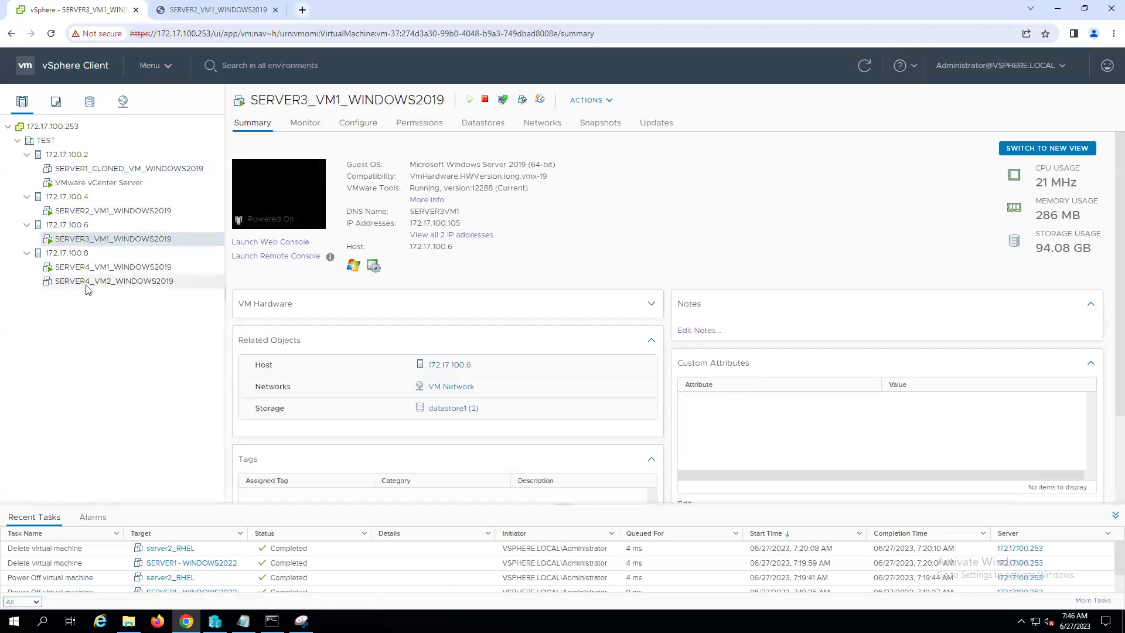
{"action": "left_click", "coordinate": [107, 287]}
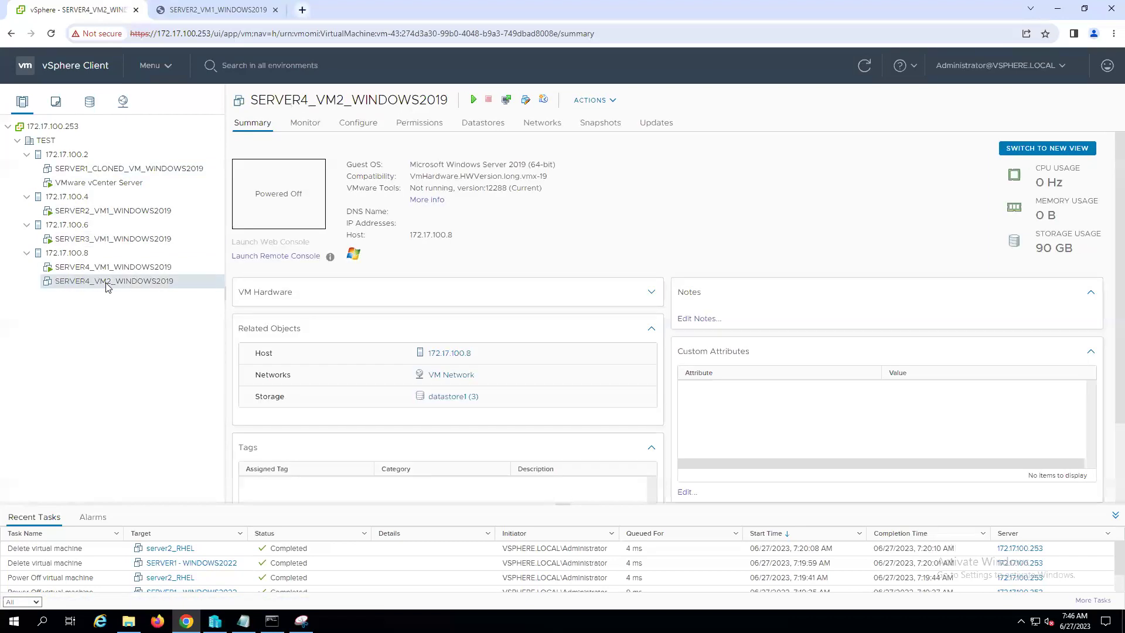
{"action": "right_click", "coordinate": [108, 287]}
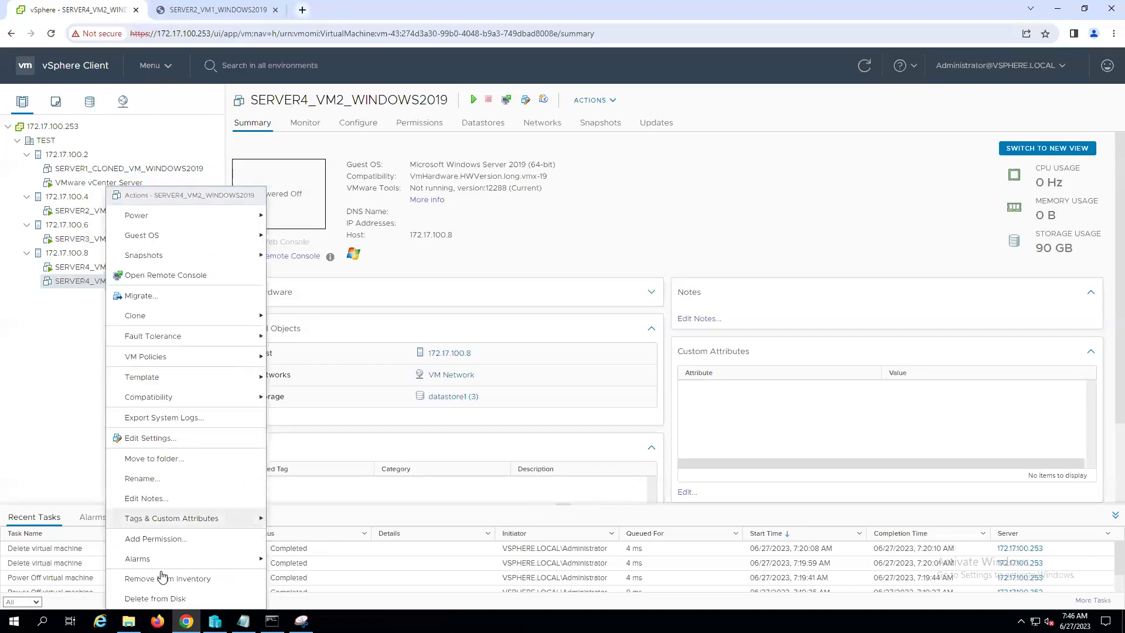
{"action": "left_click", "coordinate": [164, 600]}
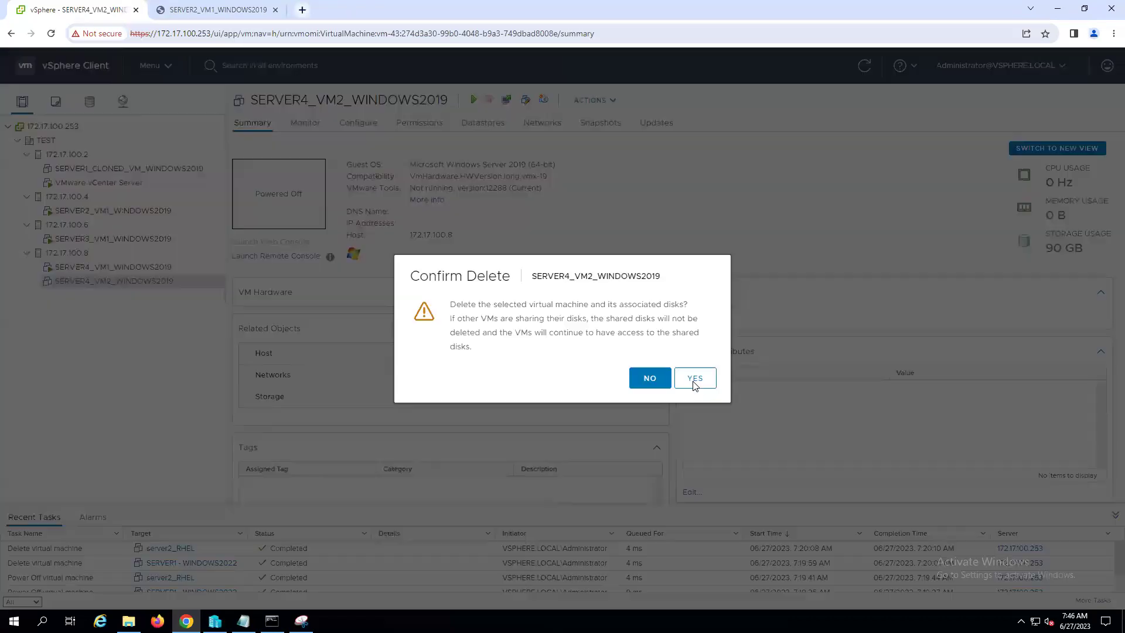
{"action": "left_click", "coordinate": [694, 377]}
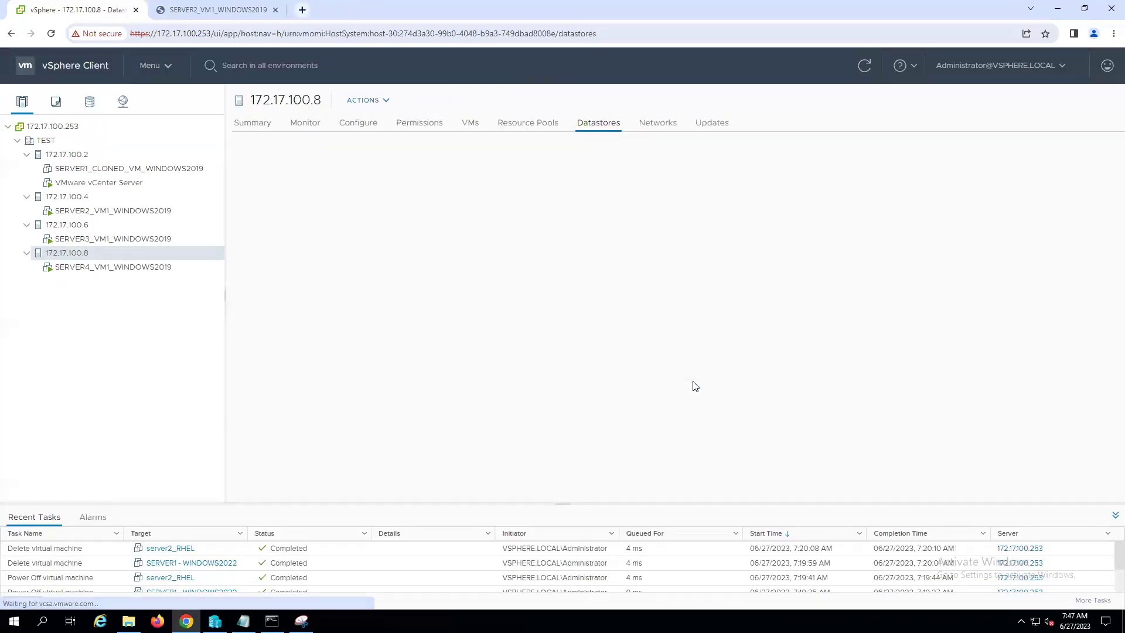
- Collapse and re-expand all four hosts, then view host 172.17.100.2's datastore (1.13 TB free)
{"action": "left_click", "coordinate": [26, 154]}
{"action": "left_click", "coordinate": [26, 169]}
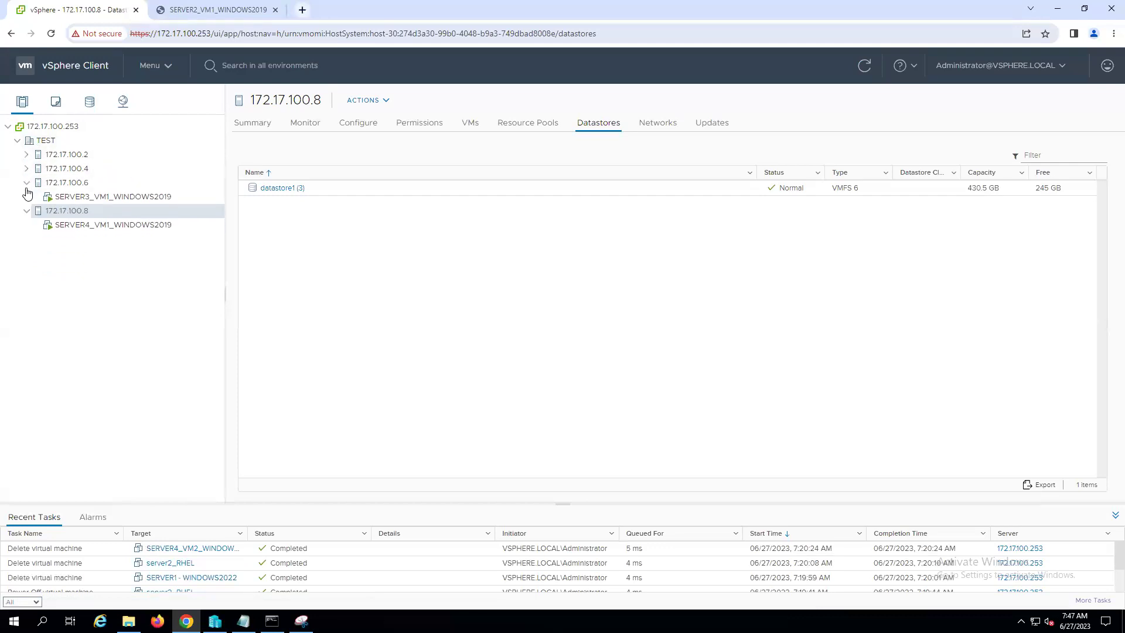
{"action": "left_click", "coordinate": [26, 182]}
{"action": "left_click", "coordinate": [27, 197]}
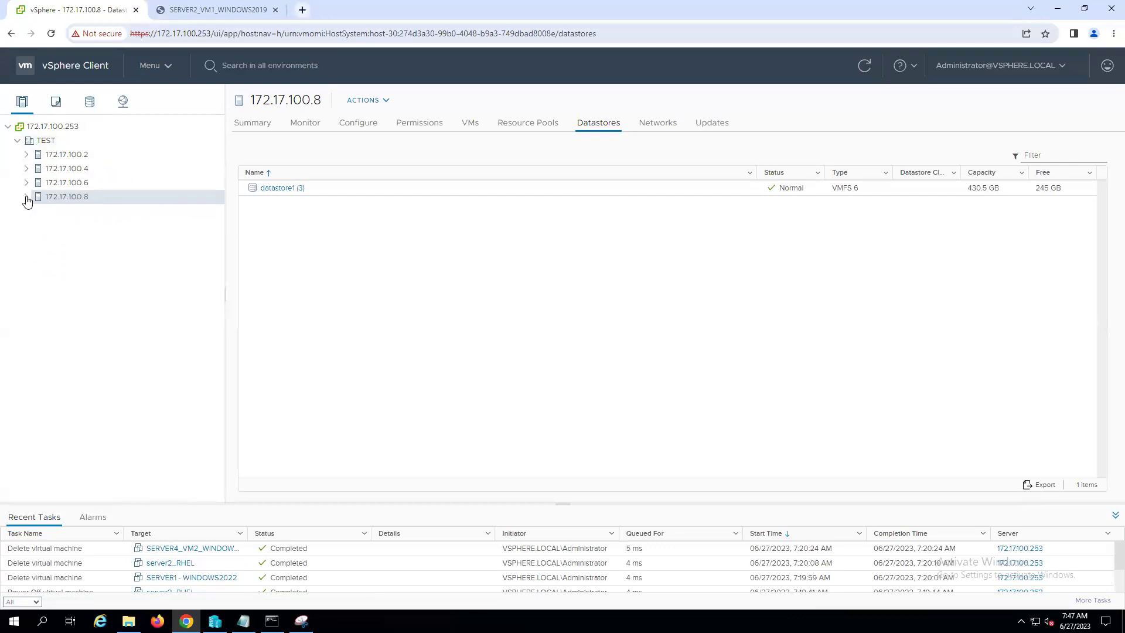
{"action": "left_click", "coordinate": [27, 154]}
{"action": "left_click", "coordinate": [26, 196]}
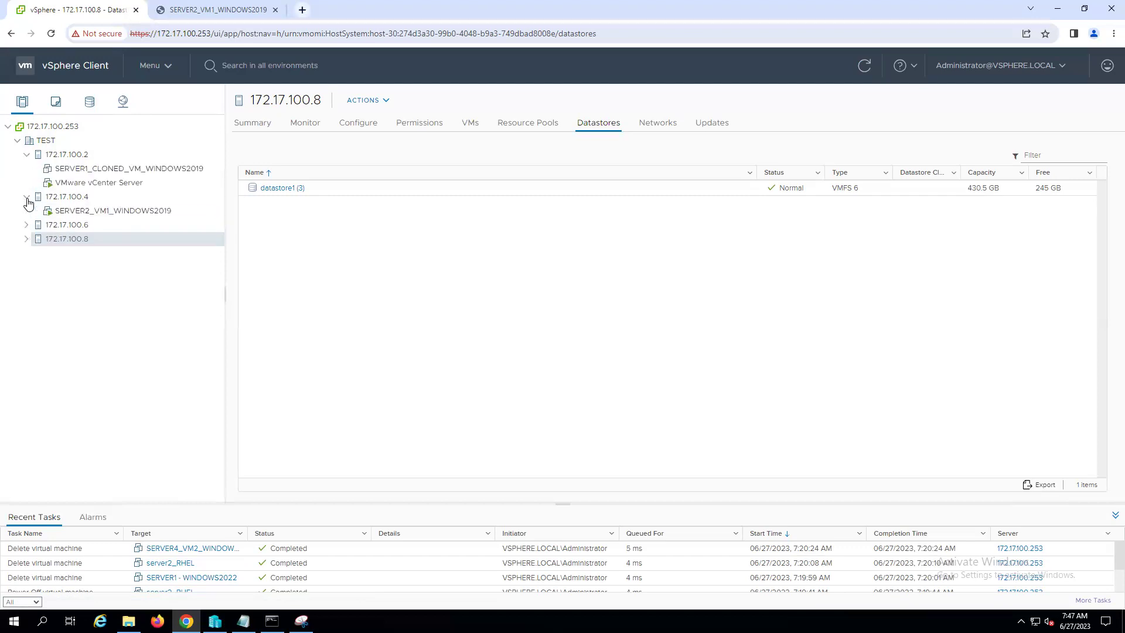
{"action": "left_click", "coordinate": [27, 226]}
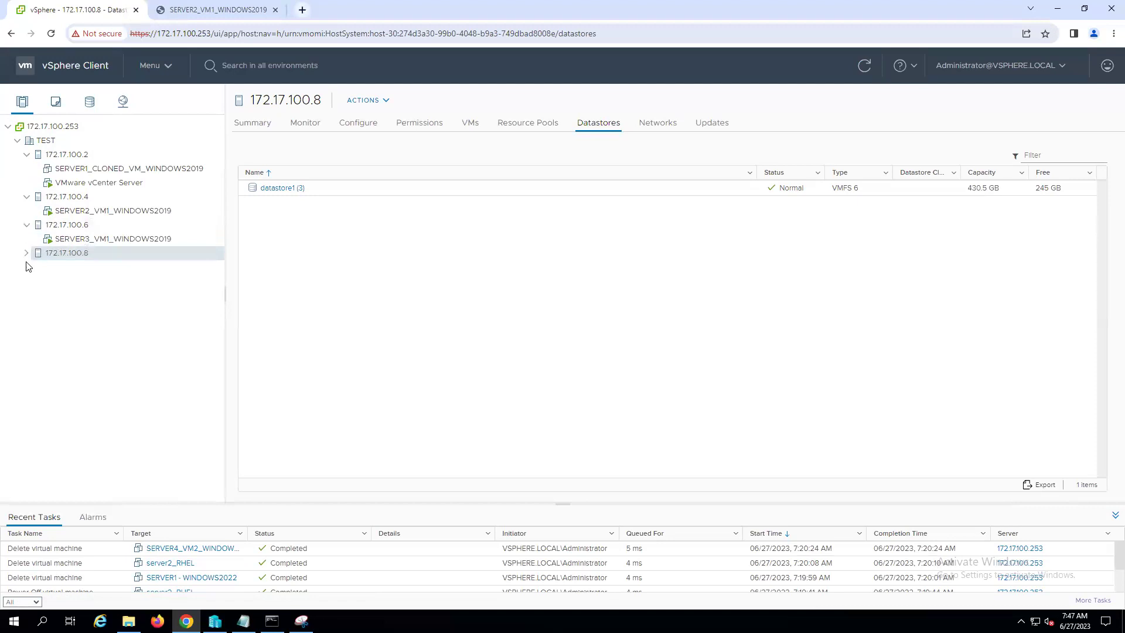
{"action": "left_click", "coordinate": [27, 253]}
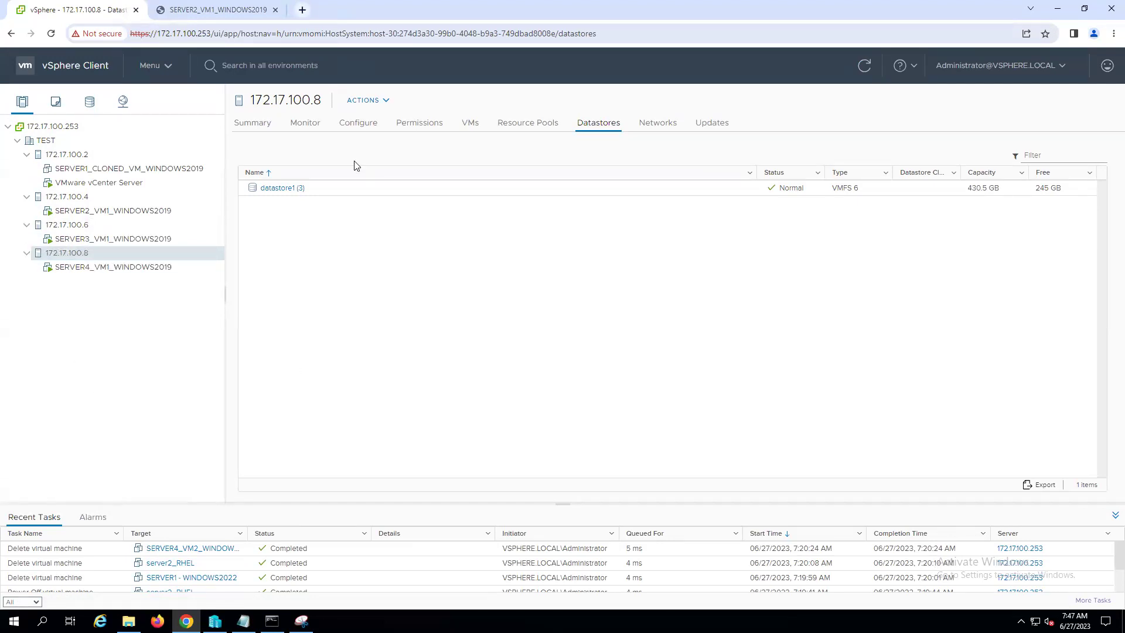
{"action": "left_click", "coordinate": [77, 157]}
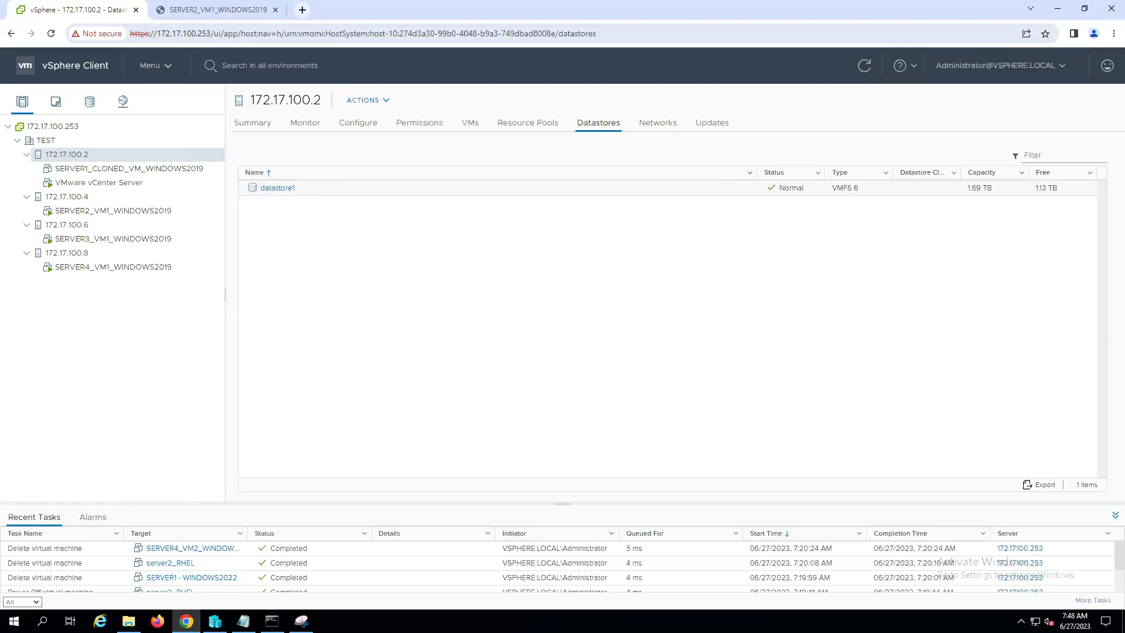
- Below Server4, add the line 'Migration :- Moving VM from one server to another server.'
{"action": "left_click", "coordinate": [243, 621]}
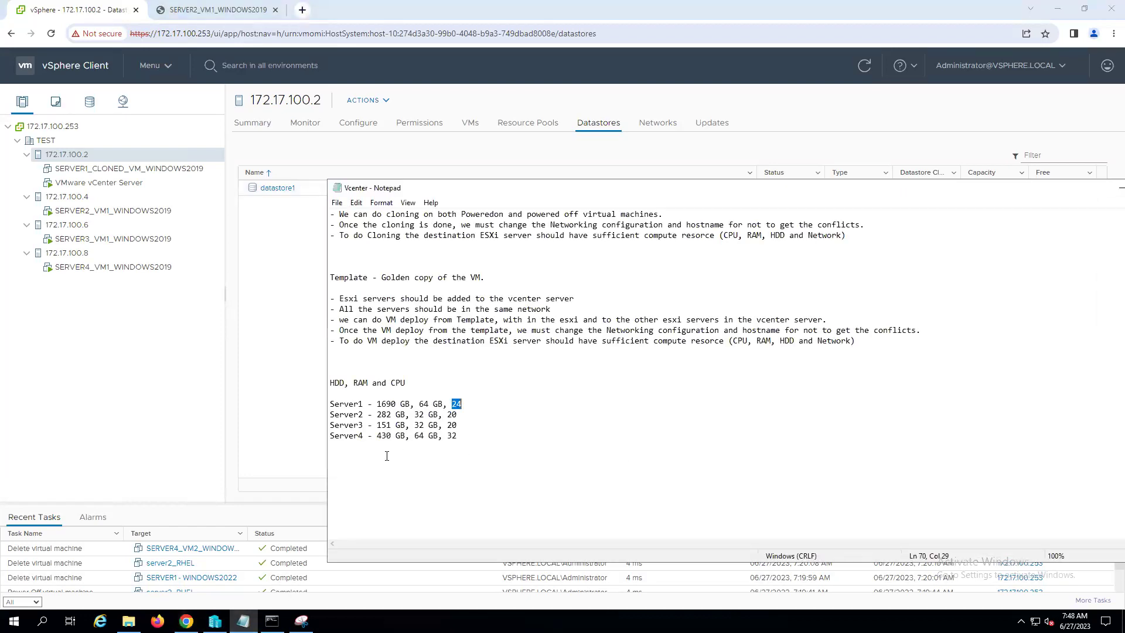
{"action": "left_click", "coordinate": [330, 455]}
{"action": "key", "text": "Return"}
{"action": "type", "text": "Migration :- Moving VM from one ser"}
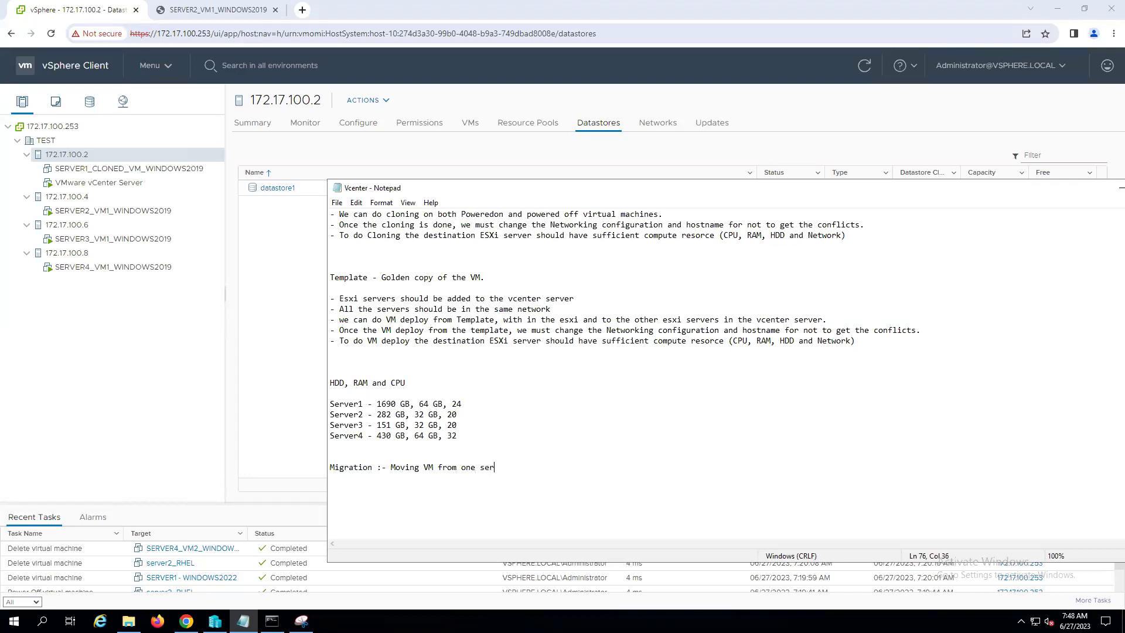
{"action": "type", "text": "ver to another"}
{"action": "type", "text": "ver."}
- Start the Migrate wizard for SERVER1_CLONED_VM_WINDOWS2019 with 'Change both compute resource and storage' selected
{"action": "left_click", "coordinate": [126, 169]}
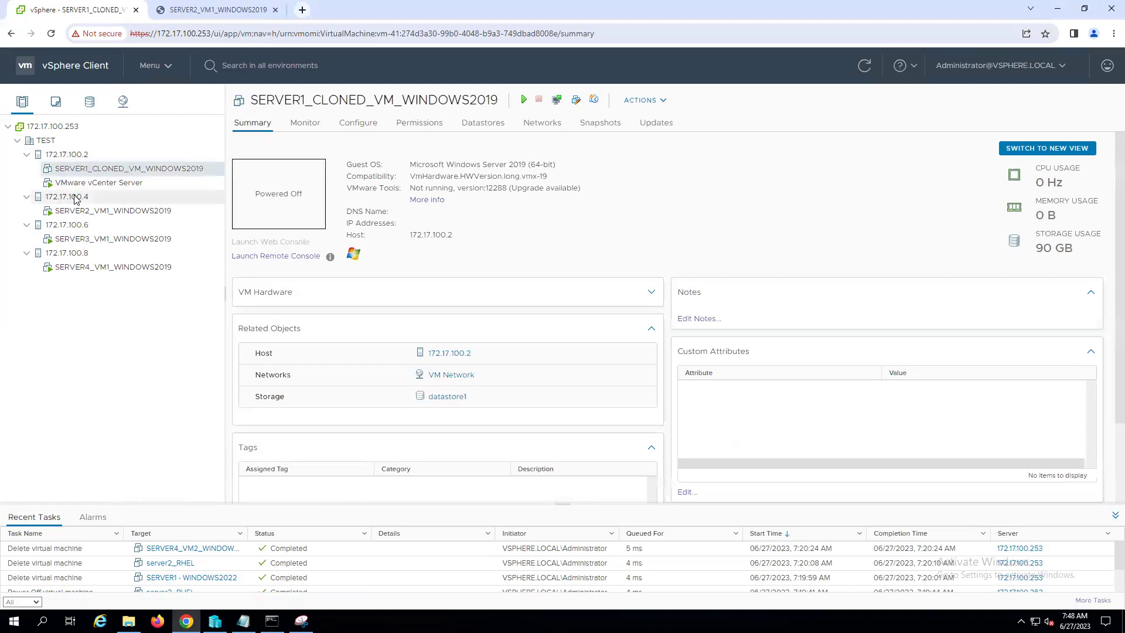
{"action": "right_click", "coordinate": [109, 170]}
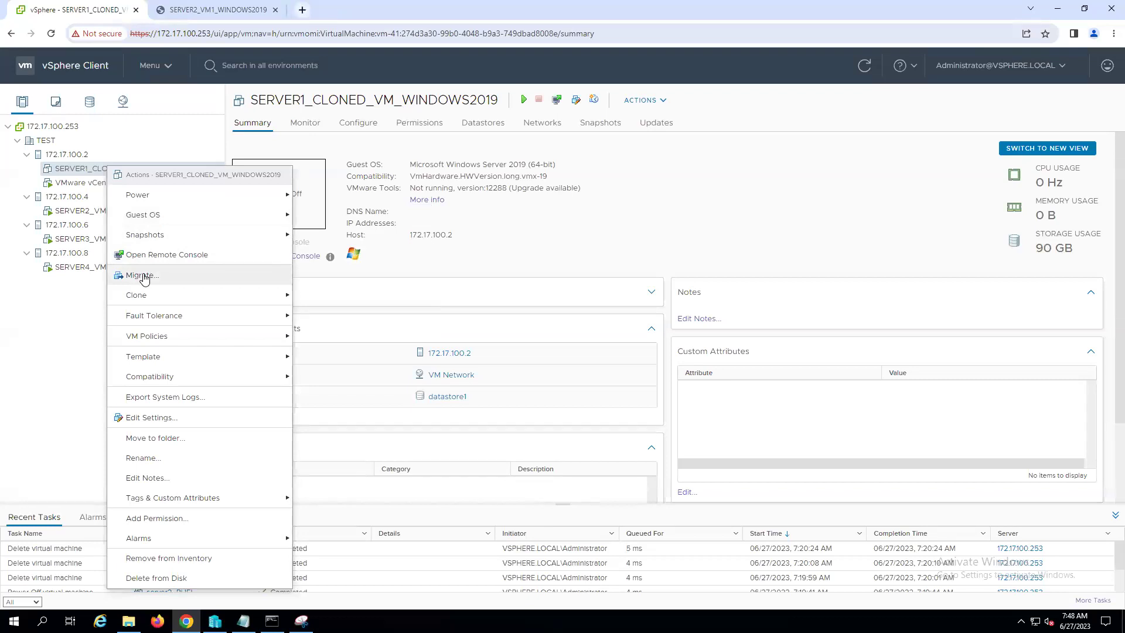
{"action": "left_click", "coordinate": [143, 276]}
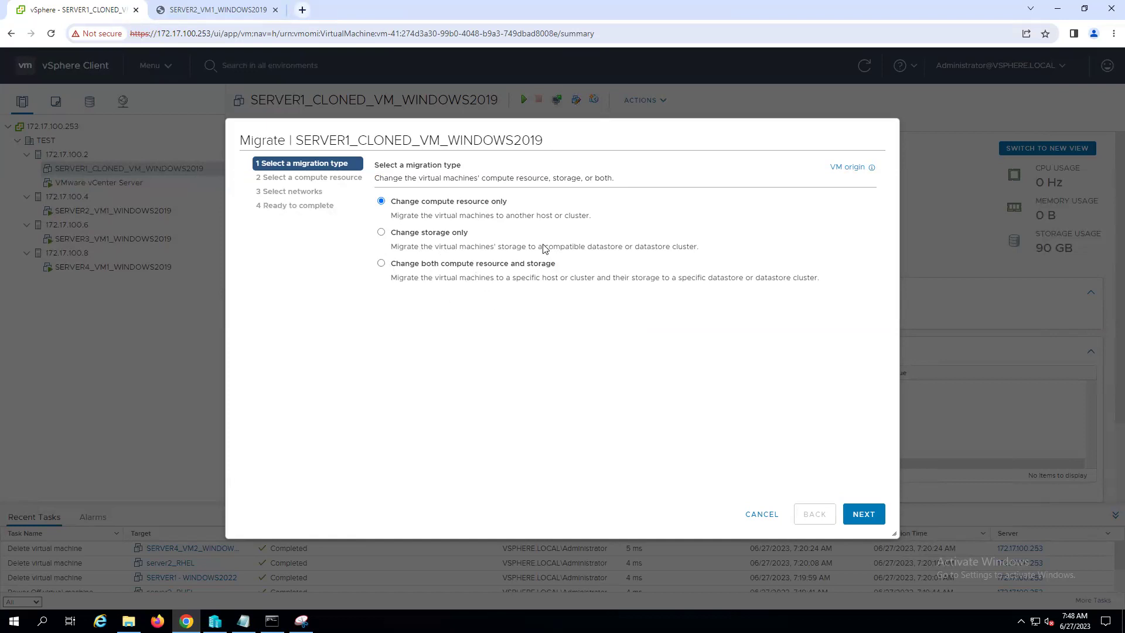
{"action": "left_click", "coordinate": [381, 263]}
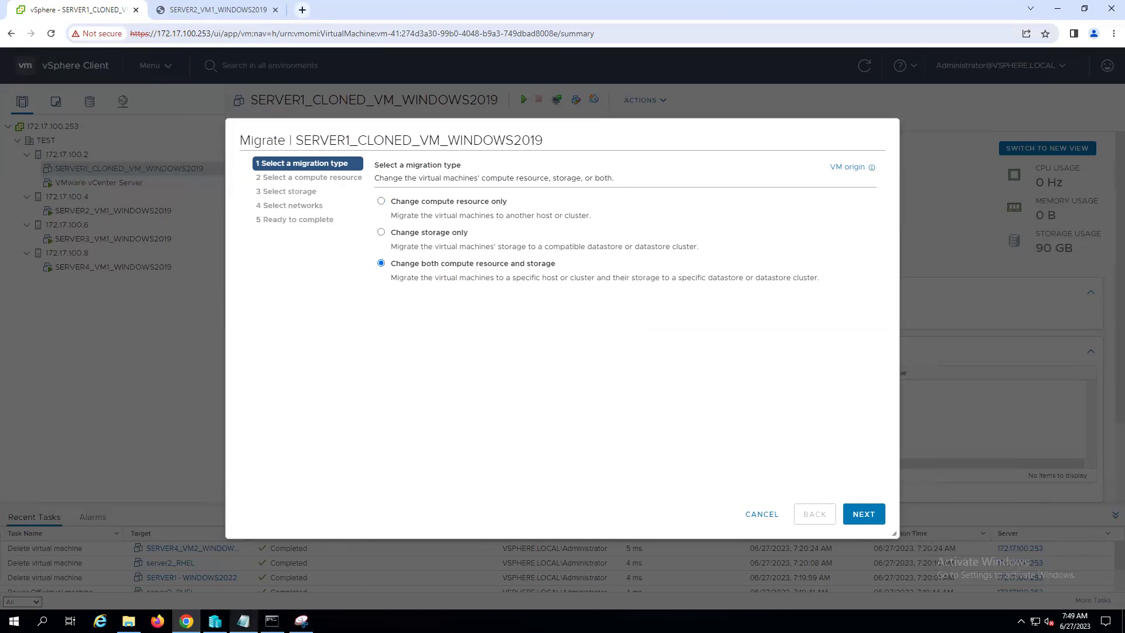
{"action": "left_click", "coordinate": [243, 621]}
- List three migration types: compute only – Vmotion, storage only – Smotion, both – XVmotion
{"action": "left_click_drag", "start_coordinate": [649, 187], "coordinate": [920, 254]}
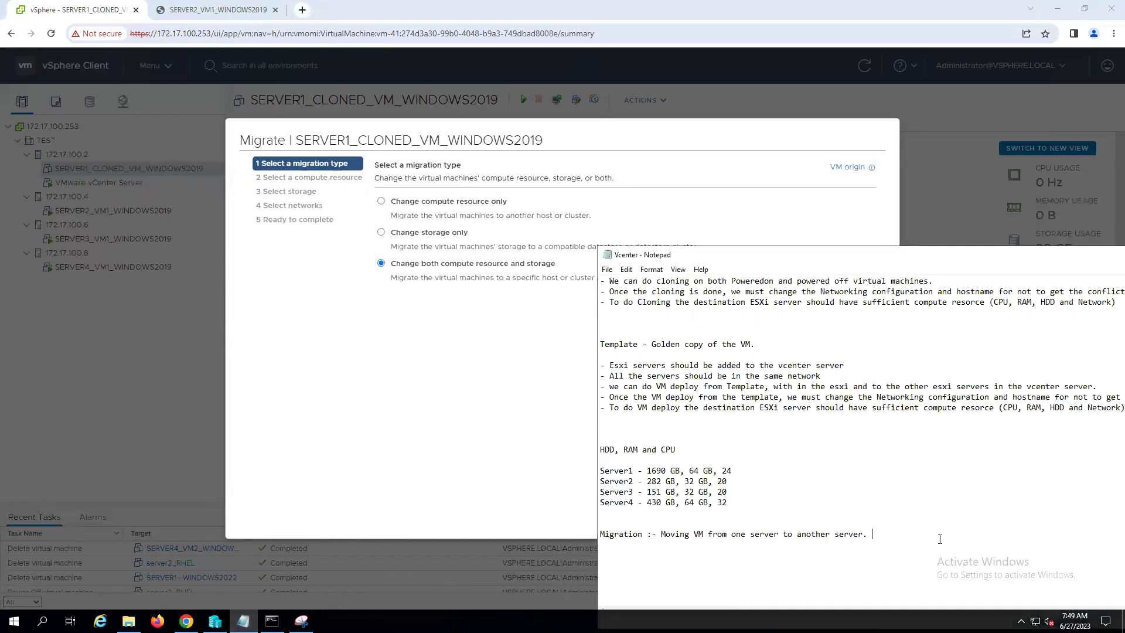
{"action": "key", "text": "Return"}
{"action": "key", "text": "Return"}
{"action": "type", "text": "1. Change Compute resorce only - Vmotion "}
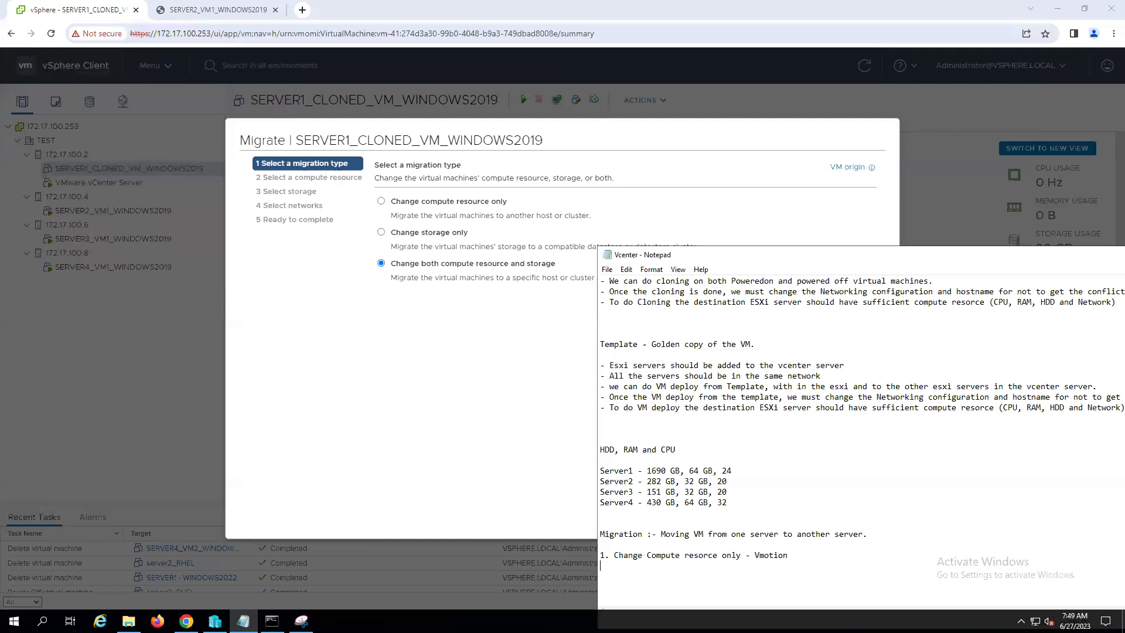
{"action": "type", "text": "2."}
{"action": "type", "text": "Change Storage only - Smotion "}
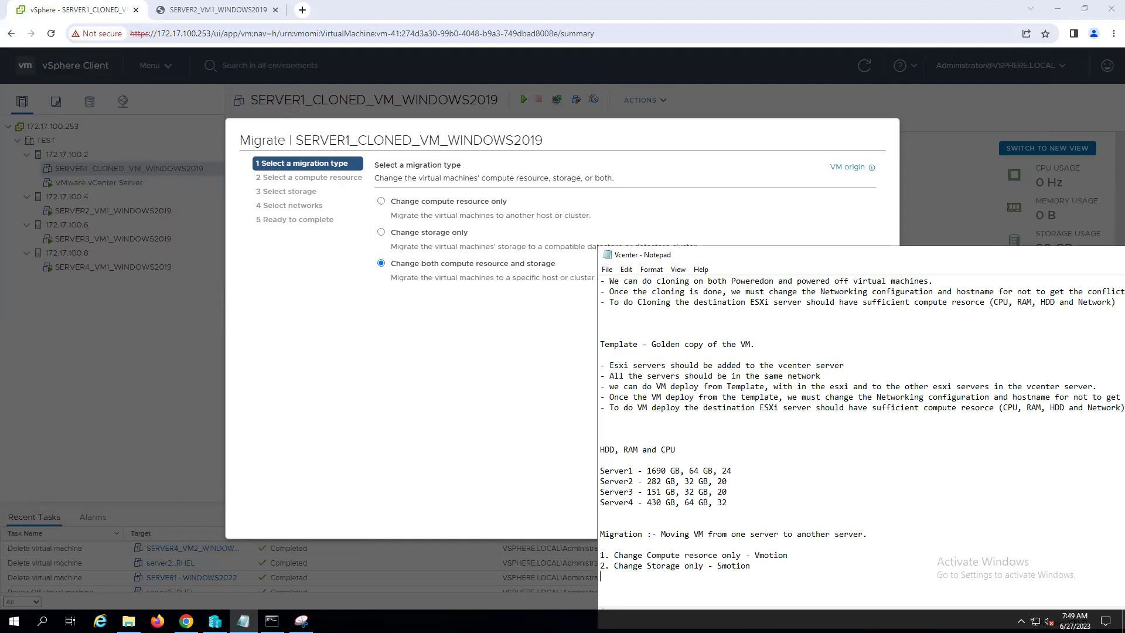
{"action": "type", "text": "3. Change both Compute resorce and storage"}
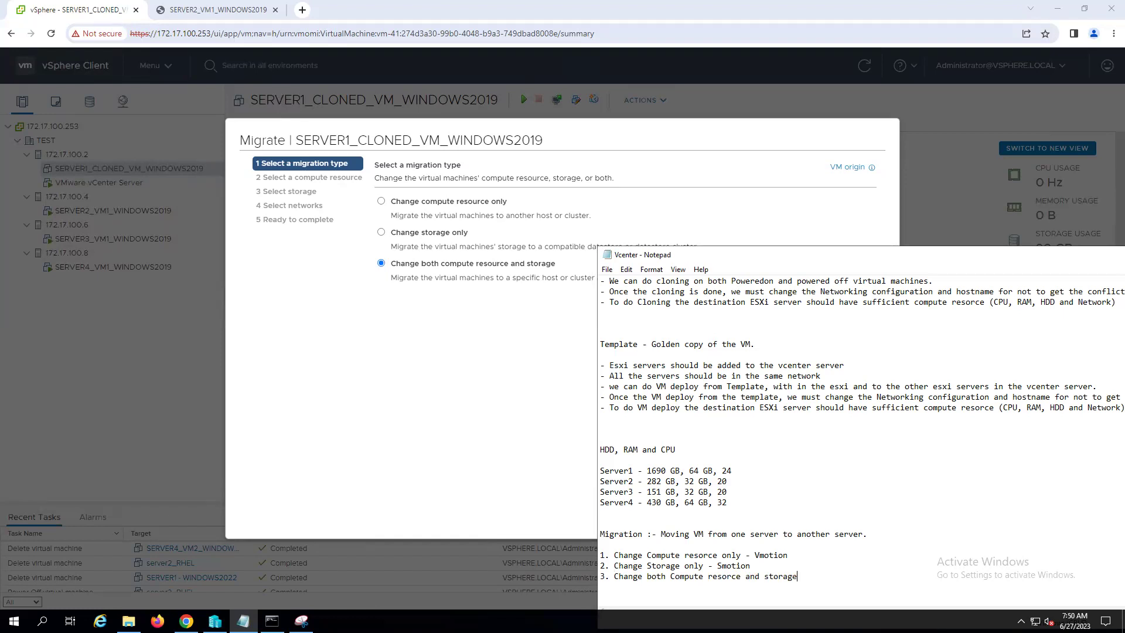
{"action": "type", "text": " - XVmotion"}
- Review the third migration line and Server1's 1690 GB and 24 CPU values
{"action": "left_click_drag", "start_coordinate": [614, 576], "coordinate": [729, 587]}
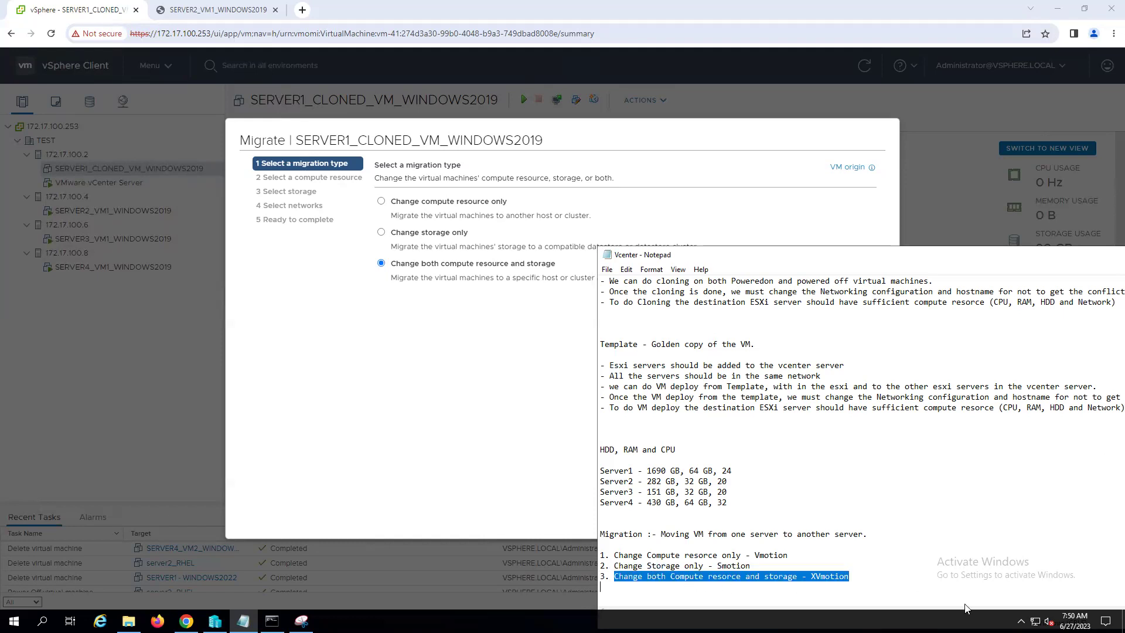
{"action": "left_click", "coordinate": [954, 564]}
{"action": "scroll", "coordinate": [846, 511], "scroll_direction": "down", "scroll_amount": 3}
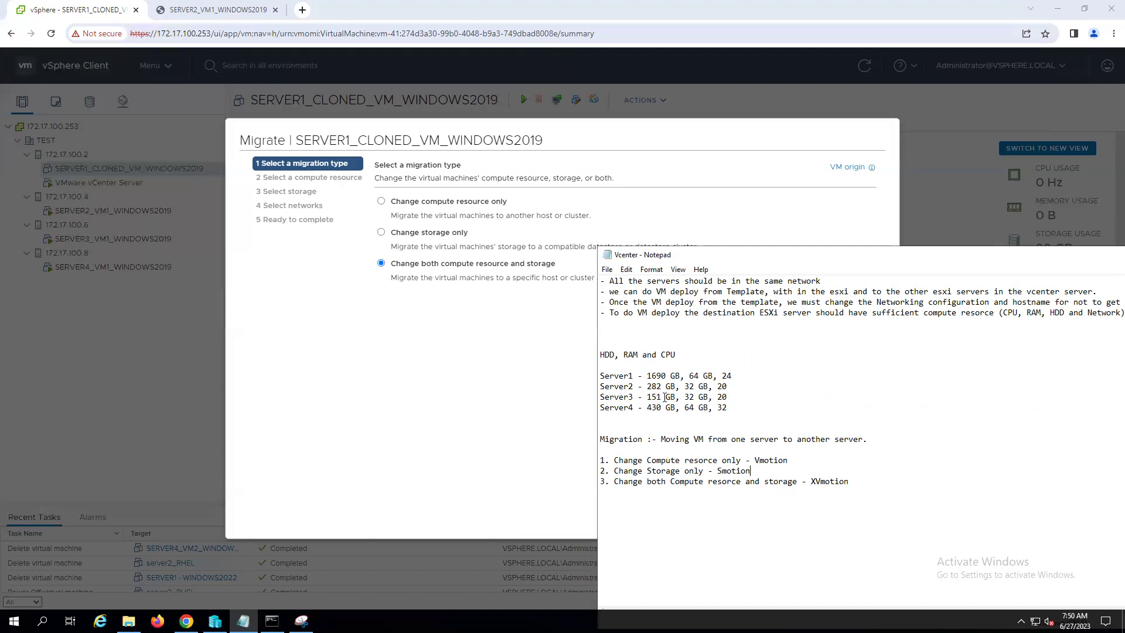
{"action": "left_click_drag", "start_coordinate": [647, 376], "coordinate": [712, 376]}
{"action": "left_click_drag", "start_coordinate": [733, 376], "coordinate": [722, 375]}
- Try hosts 172.17.100.4 and 172.17.100.6 as compute destinations, then cancel the migration
{"action": "left_click", "coordinate": [445, 317]}
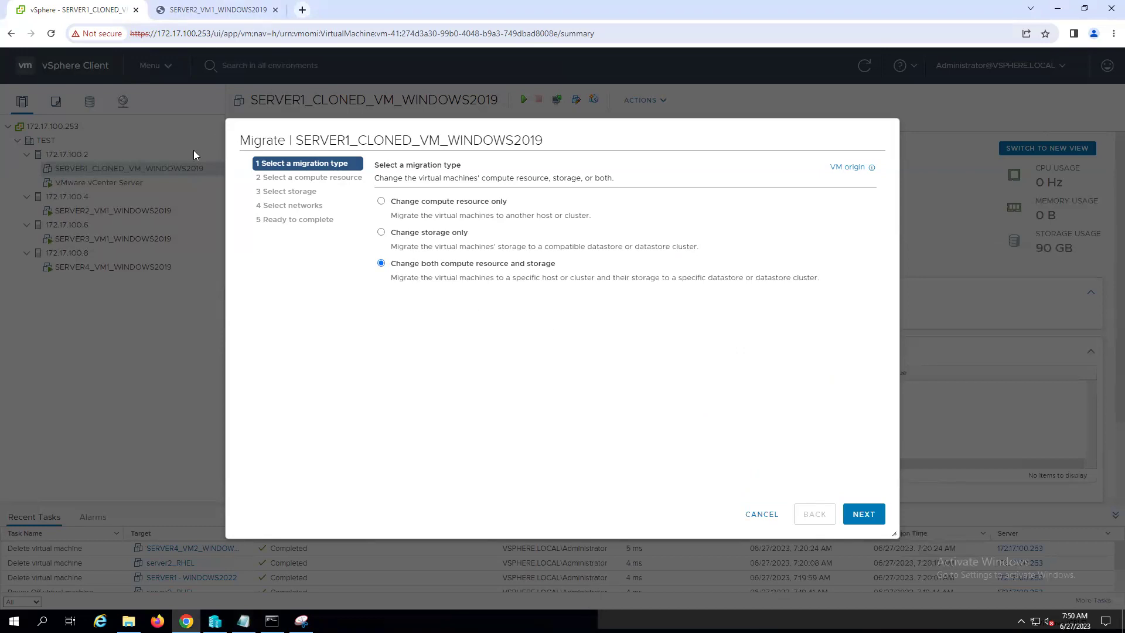
{"action": "left_click", "coordinate": [862, 514]}
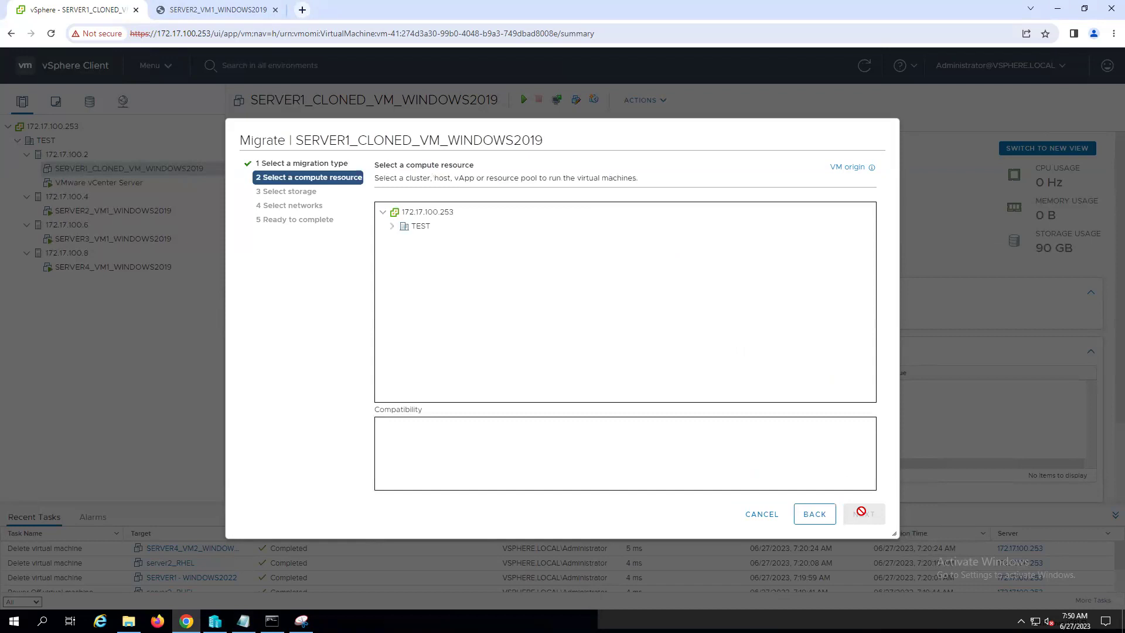
{"action": "left_click", "coordinate": [391, 229]}
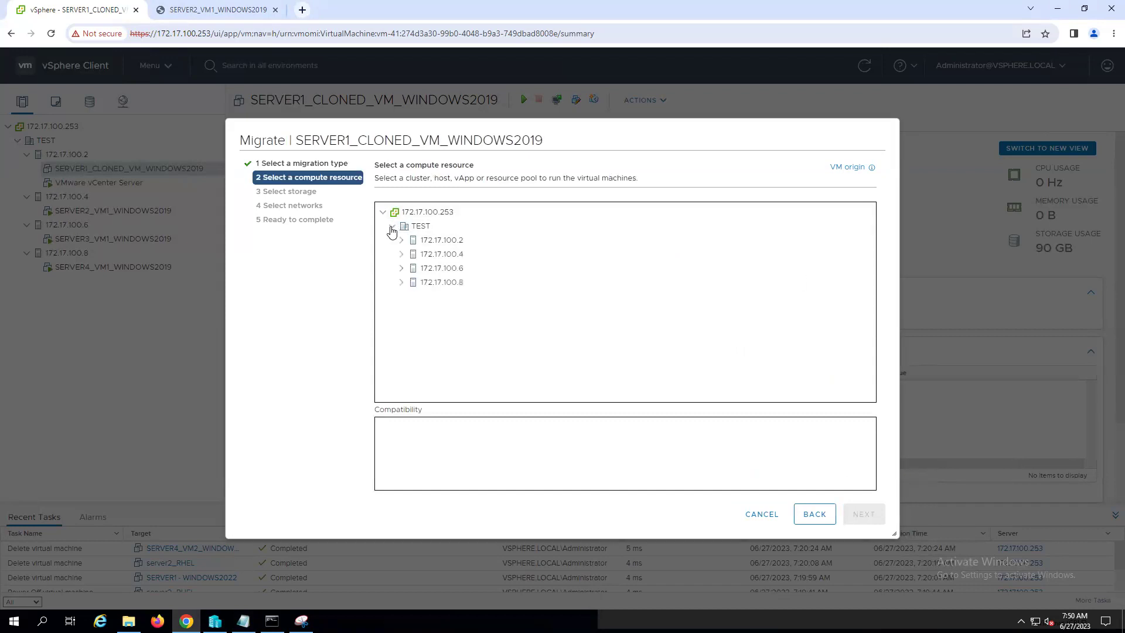
{"action": "left_click", "coordinate": [453, 255]}
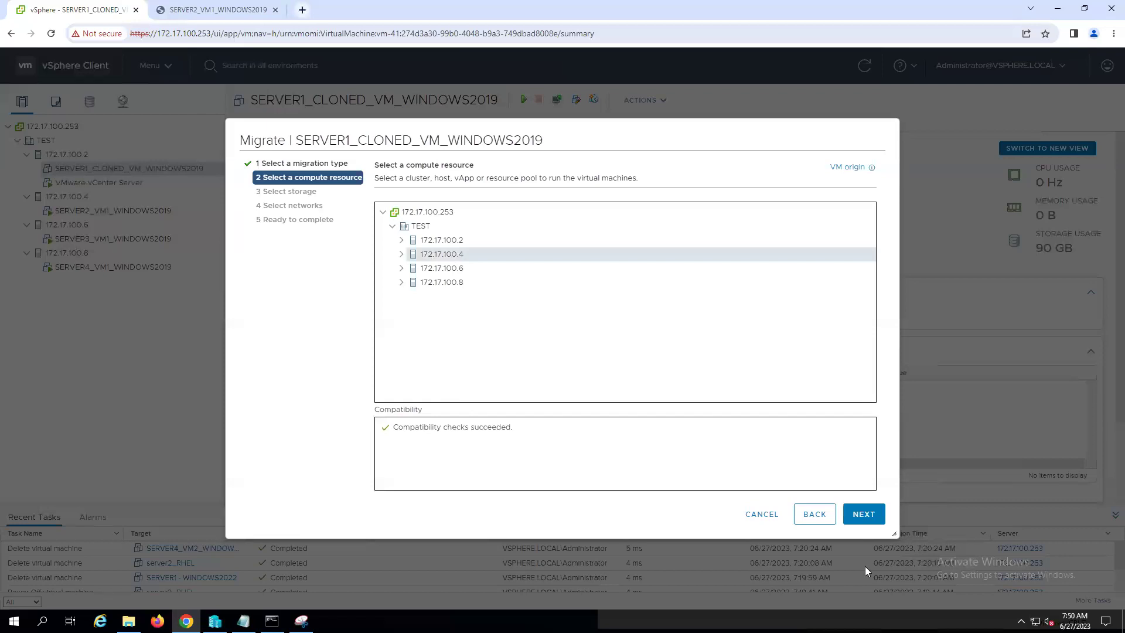
{"action": "left_click", "coordinate": [864, 517]}
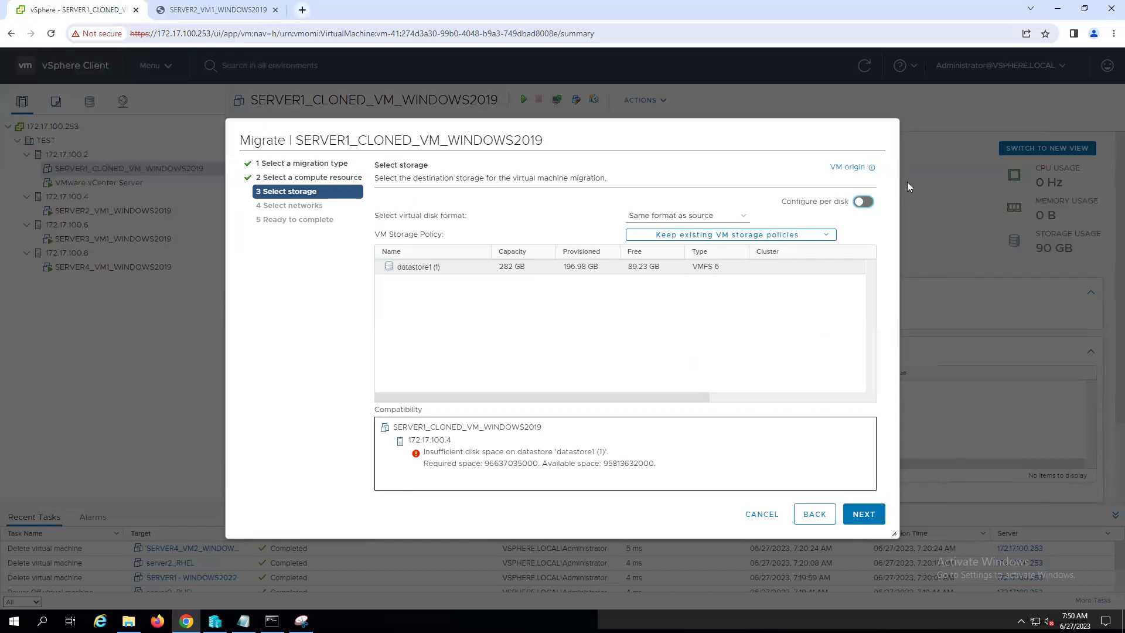
{"action": "left_click", "coordinate": [813, 514]}
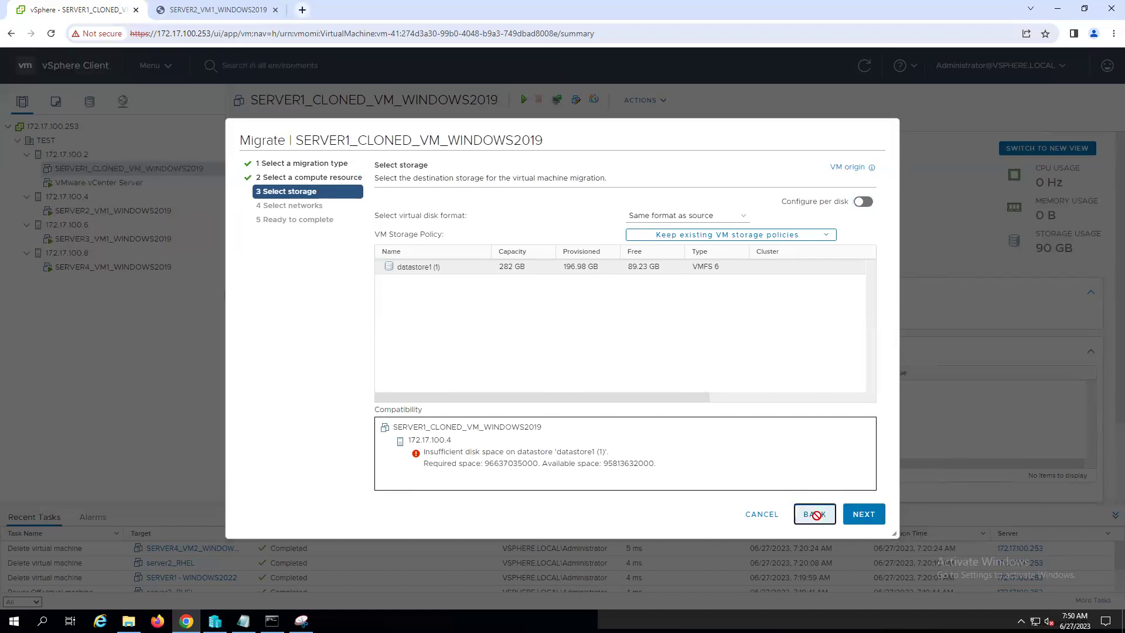
{"action": "left_click", "coordinate": [445, 269]}
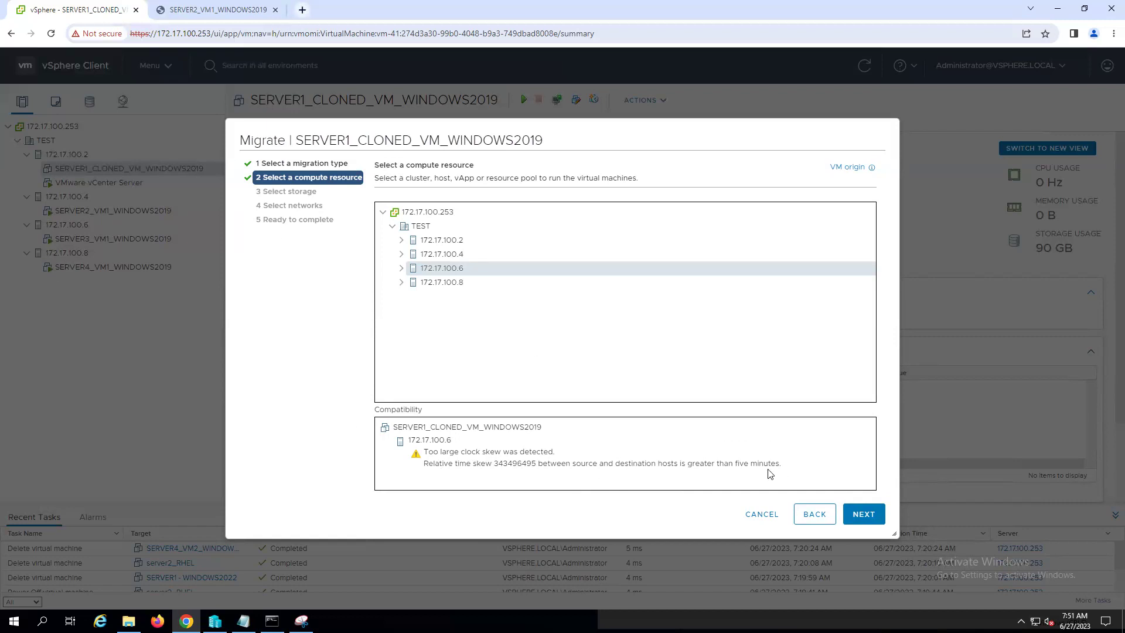
{"action": "left_click", "coordinate": [810, 516]}
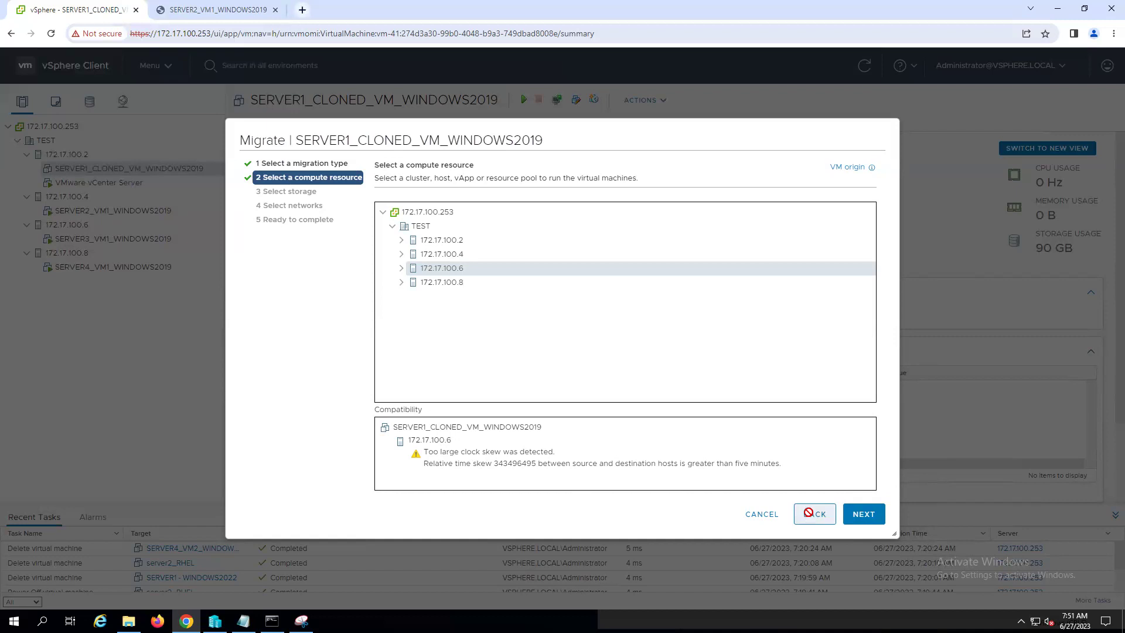
{"action": "left_click", "coordinate": [761, 515]}
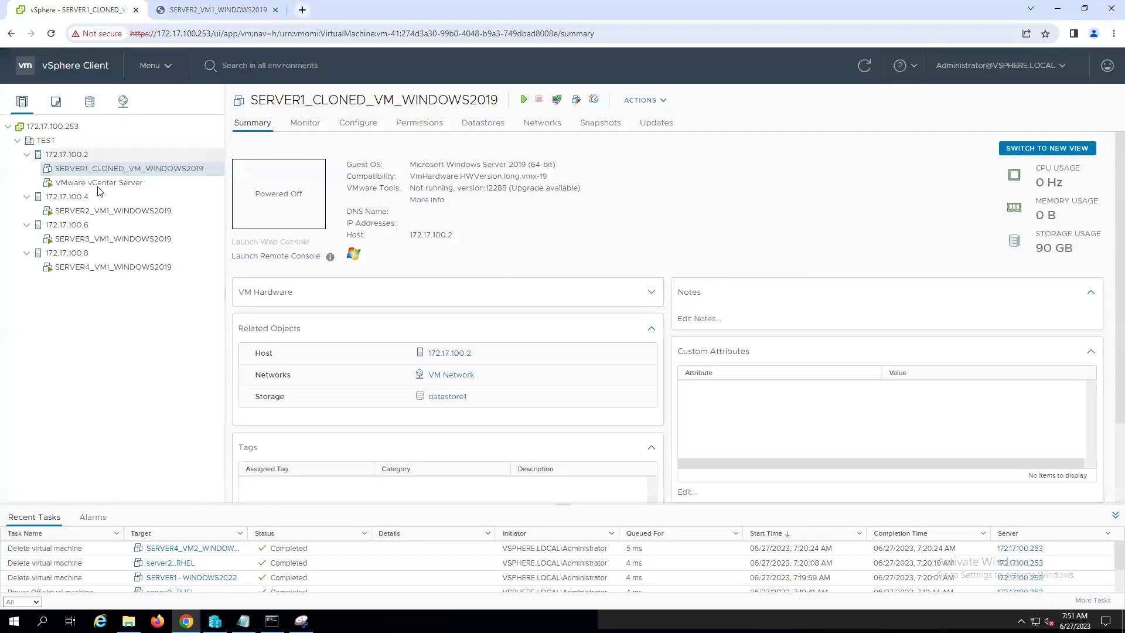
- Migrate SERVER2_VM1_WINDOWS2019, changing compute and storage, with host 172.17.100.2 as destination
{"action": "left_click", "coordinate": [113, 212]}
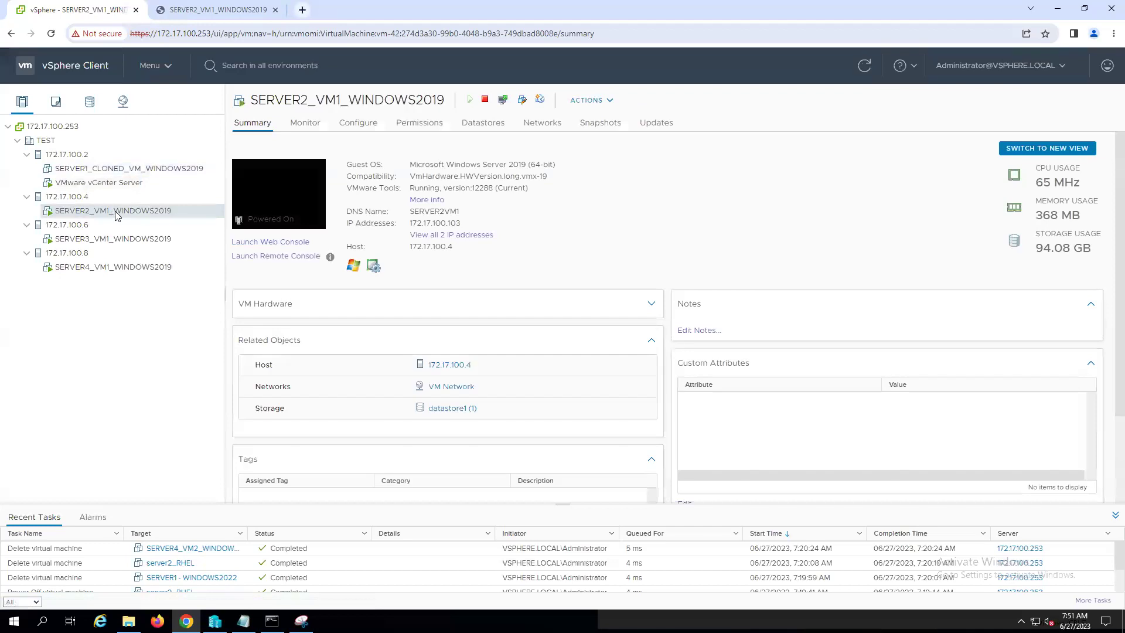
{"action": "right_click", "coordinate": [104, 211]}
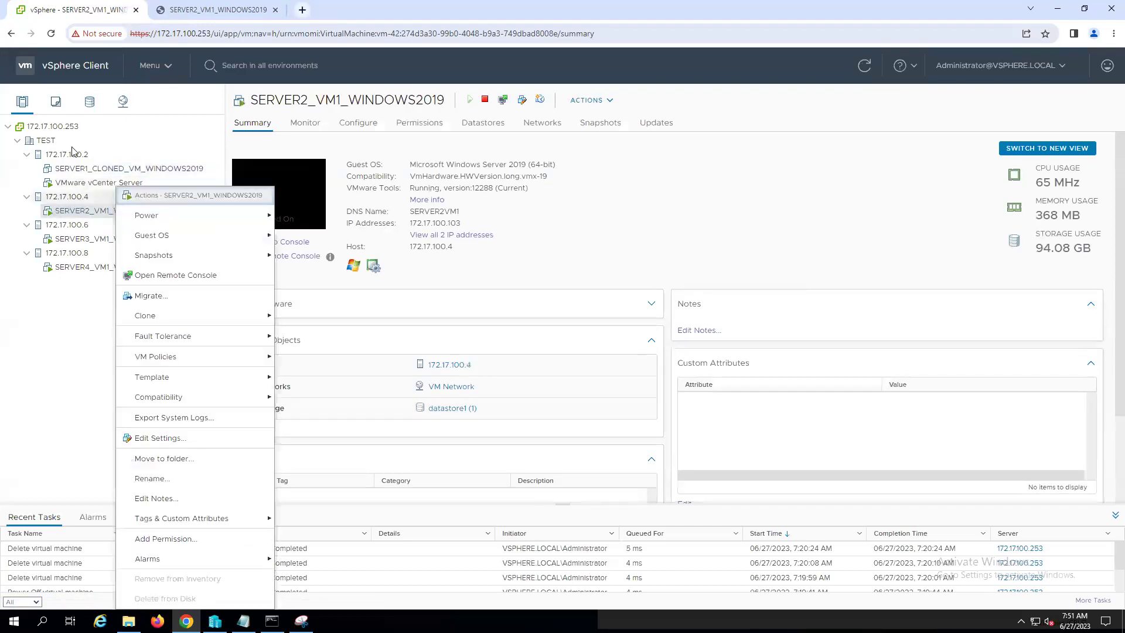
{"action": "left_click", "coordinate": [160, 300]}
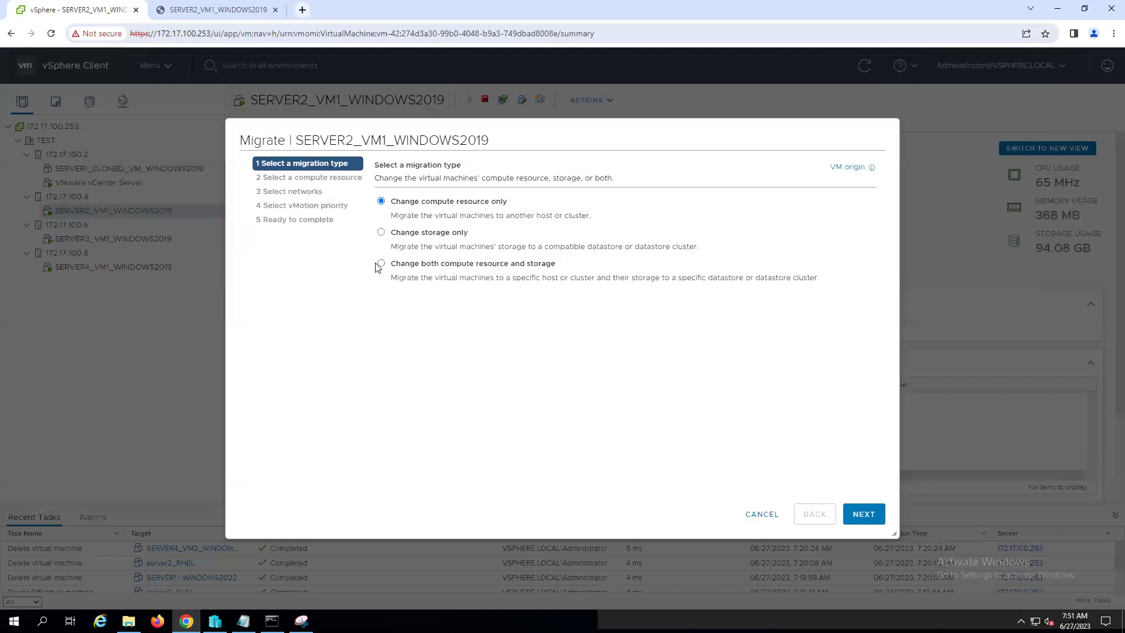
{"action": "left_click", "coordinate": [382, 264]}
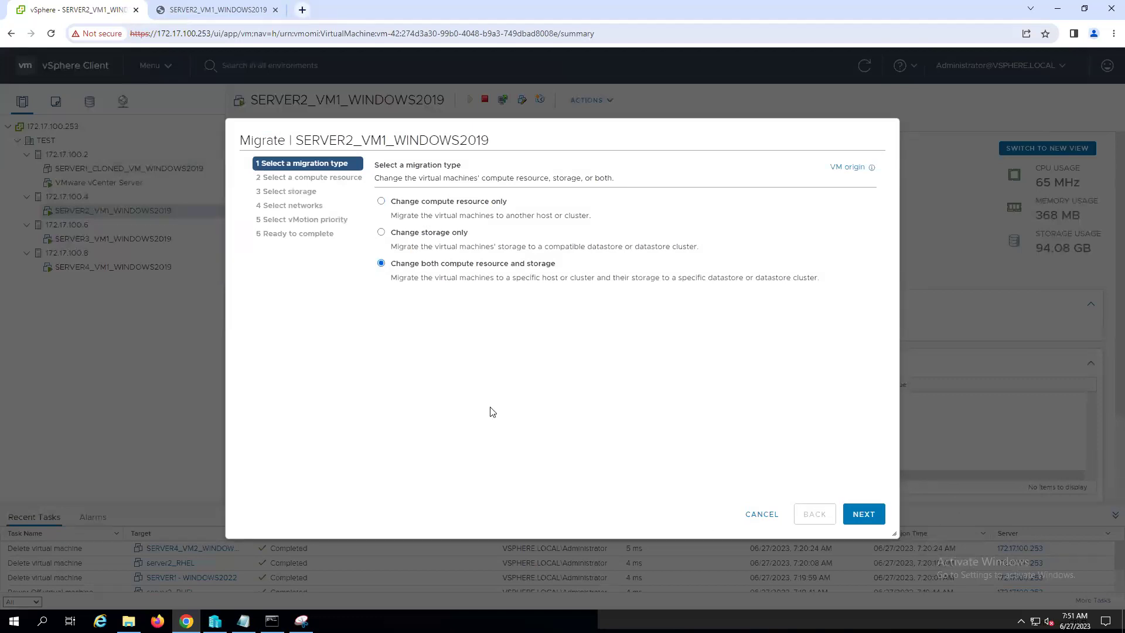
{"action": "left_click", "coordinate": [859, 513]}
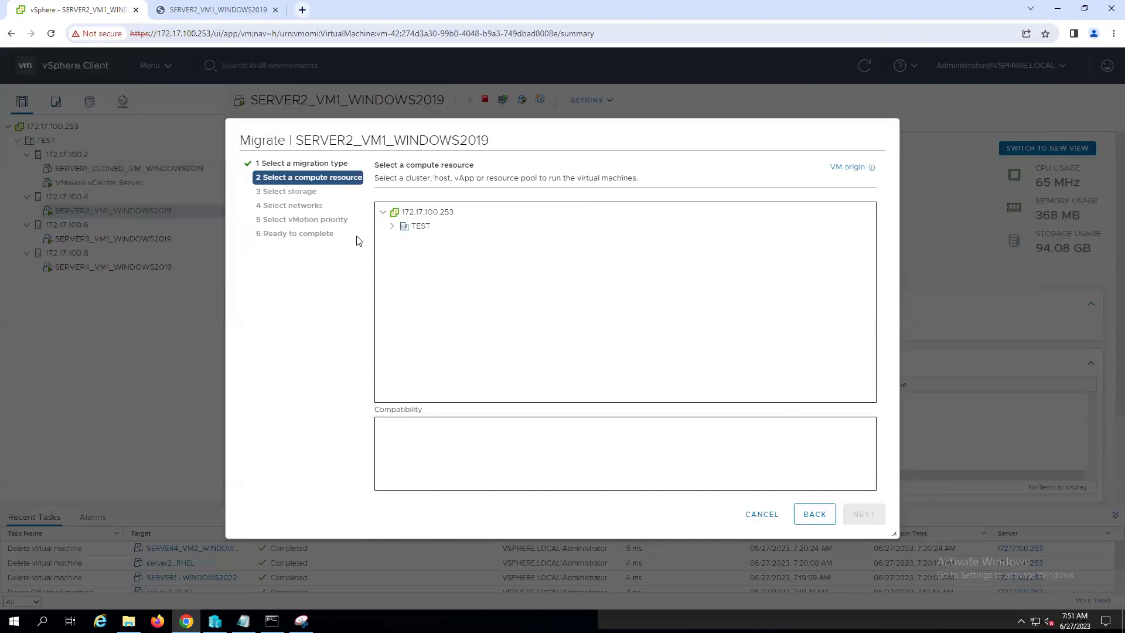
{"action": "left_click", "coordinate": [403, 227]}
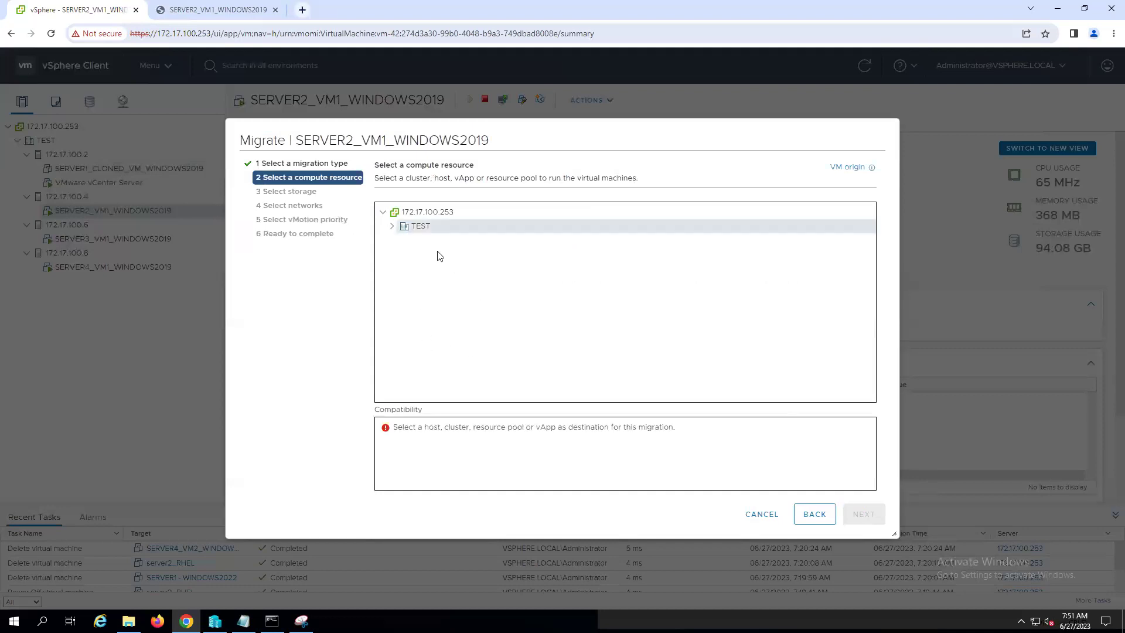
{"action": "left_click", "coordinate": [393, 227]}
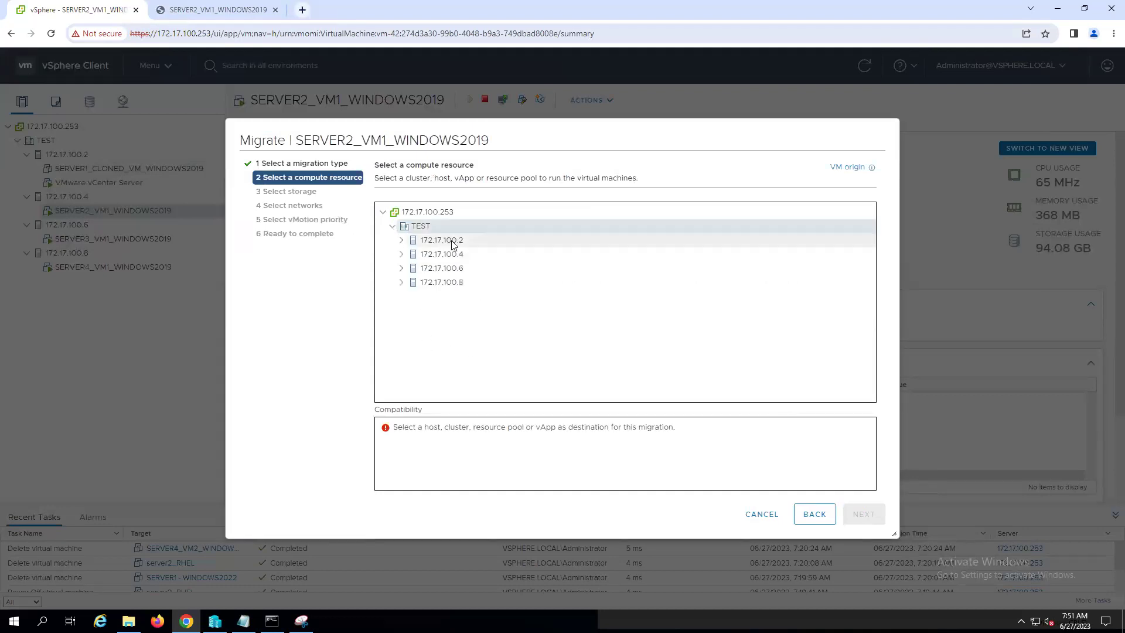
{"action": "left_click", "coordinate": [437, 241]}
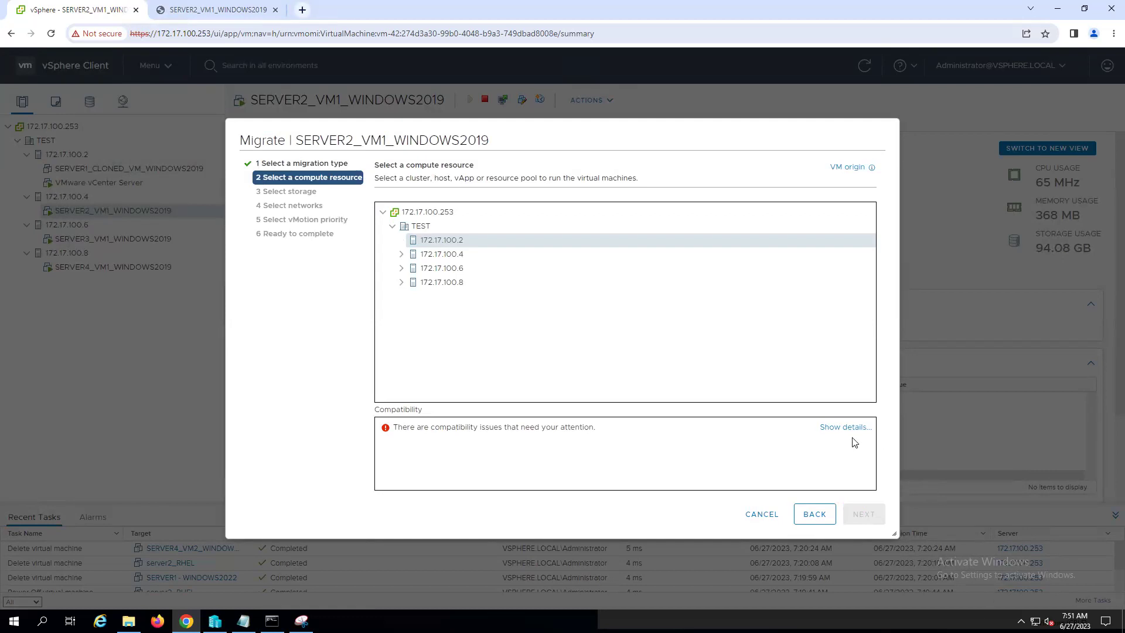
- Review the vMotion compatibility issue details, close them, and cancel the migration
{"action": "left_click", "coordinate": [836, 427]}
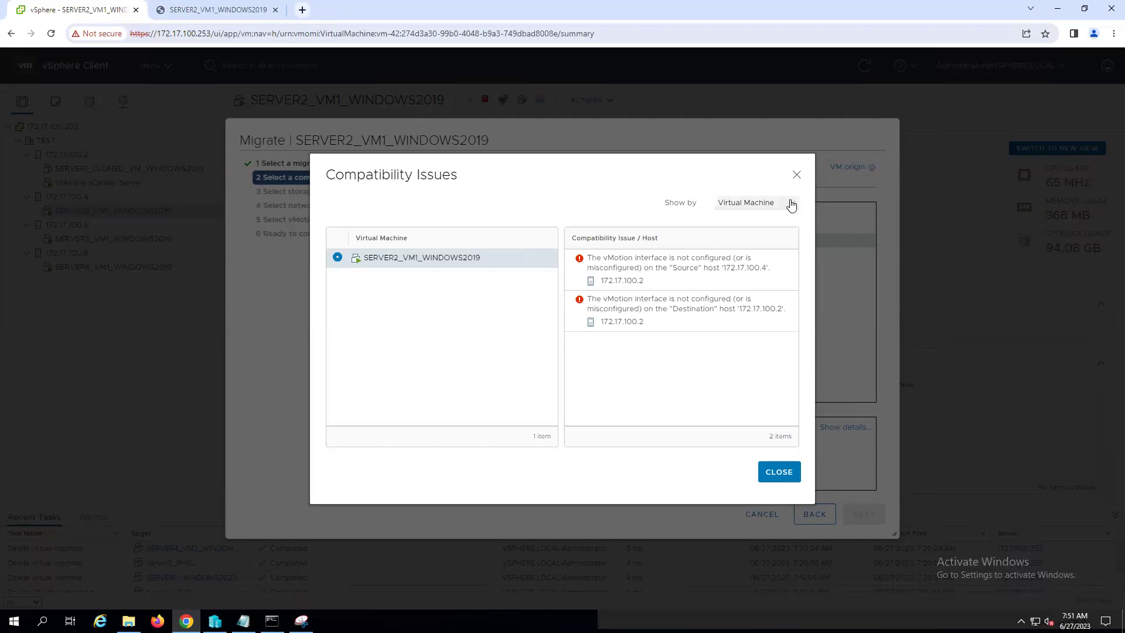
{"action": "left_click", "coordinate": [792, 205]}
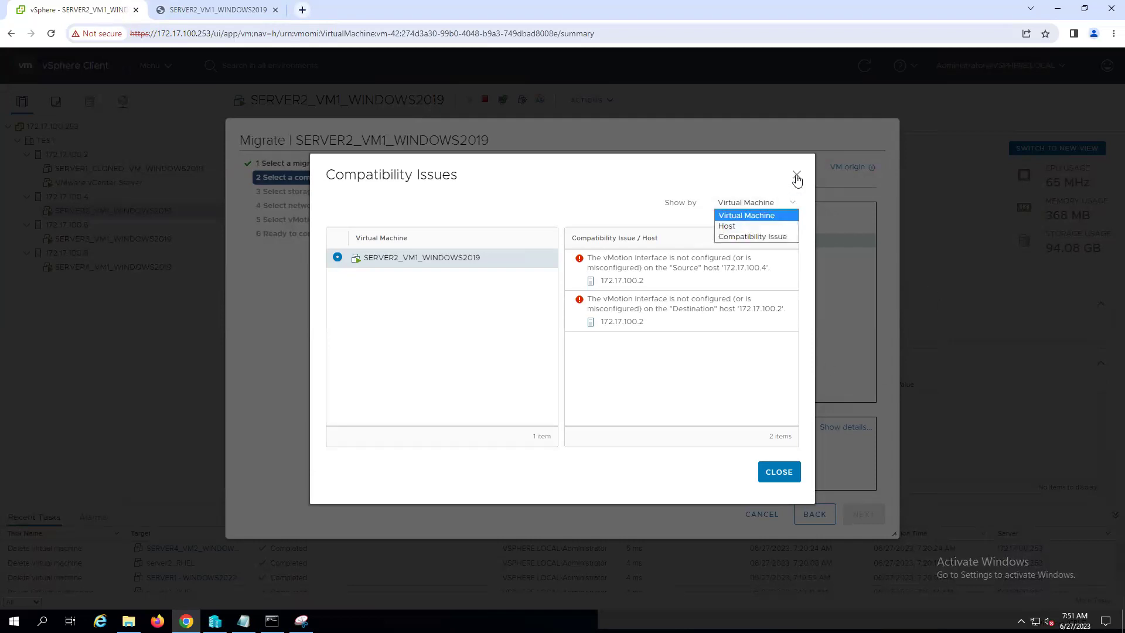
{"action": "left_click", "coordinate": [796, 176]}
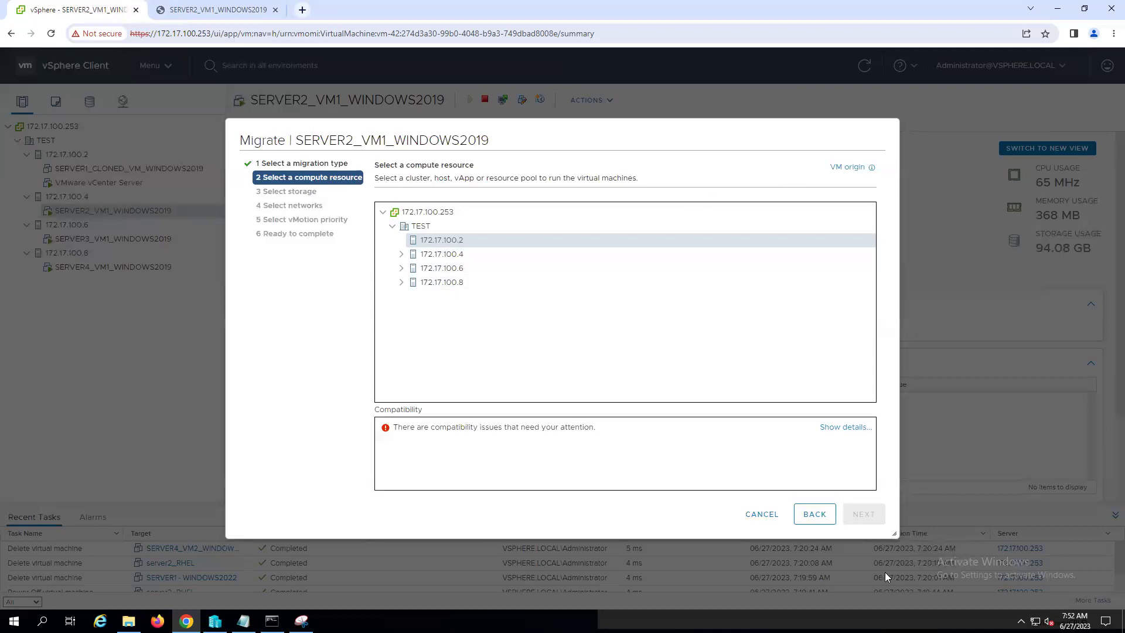
{"action": "left_click", "coordinate": [761, 513]}
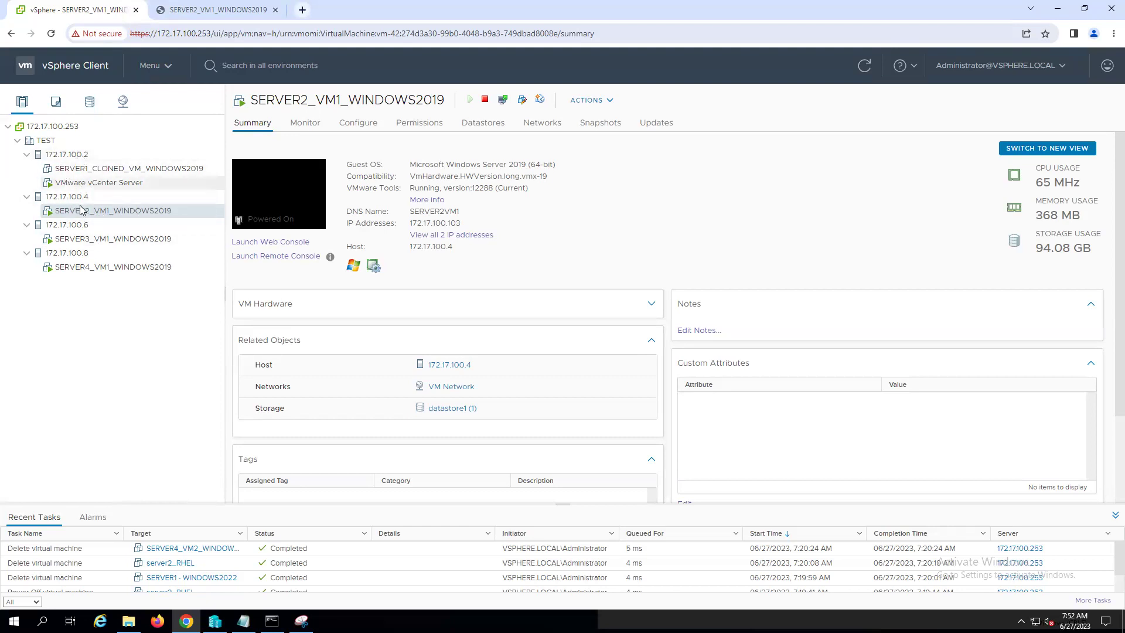
- Browse host 172.17.100.4's datastores, networks and Actions menu without running any action
{"action": "left_click", "coordinate": [84, 198]}
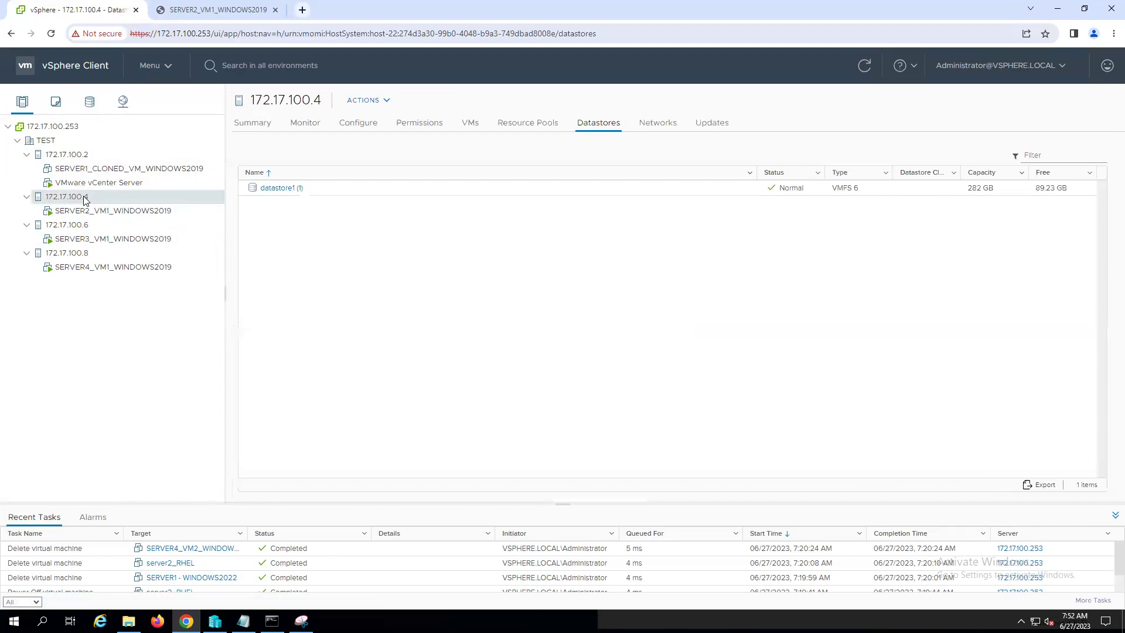
{"action": "left_click", "coordinate": [665, 125]}
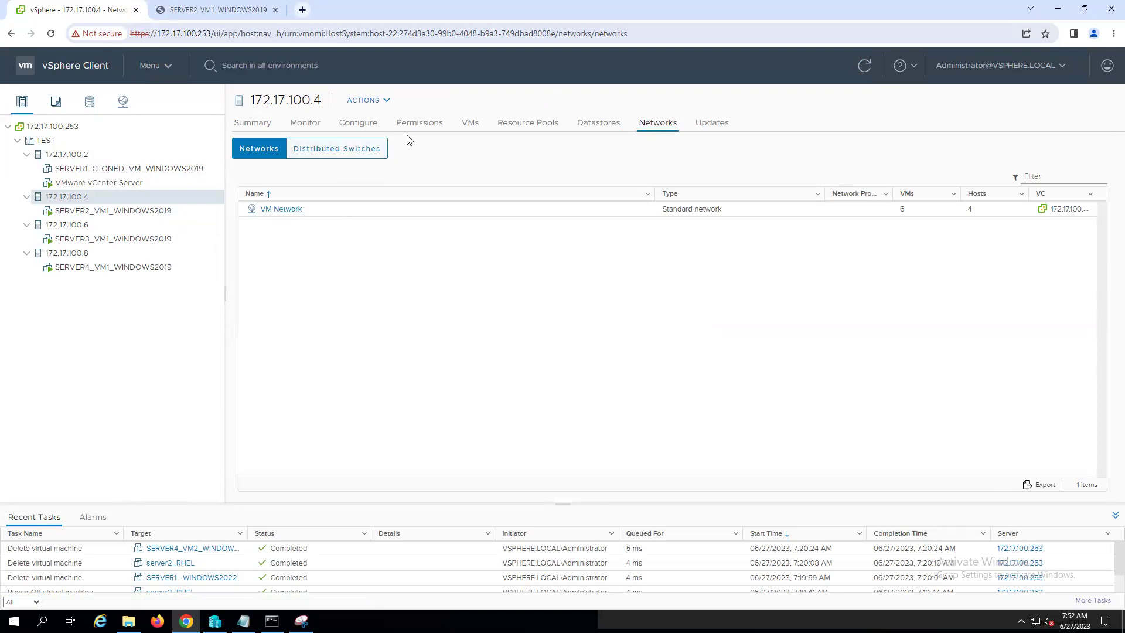
{"action": "left_click", "coordinate": [388, 103]}
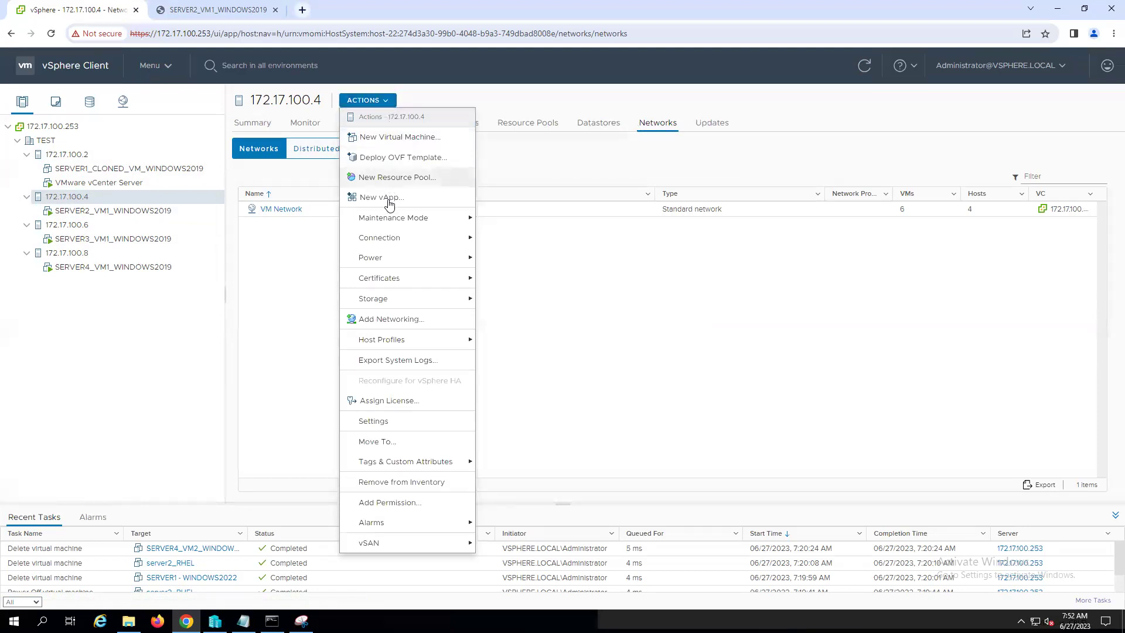
{"action": "mouse_move", "coordinate": [394, 249]}
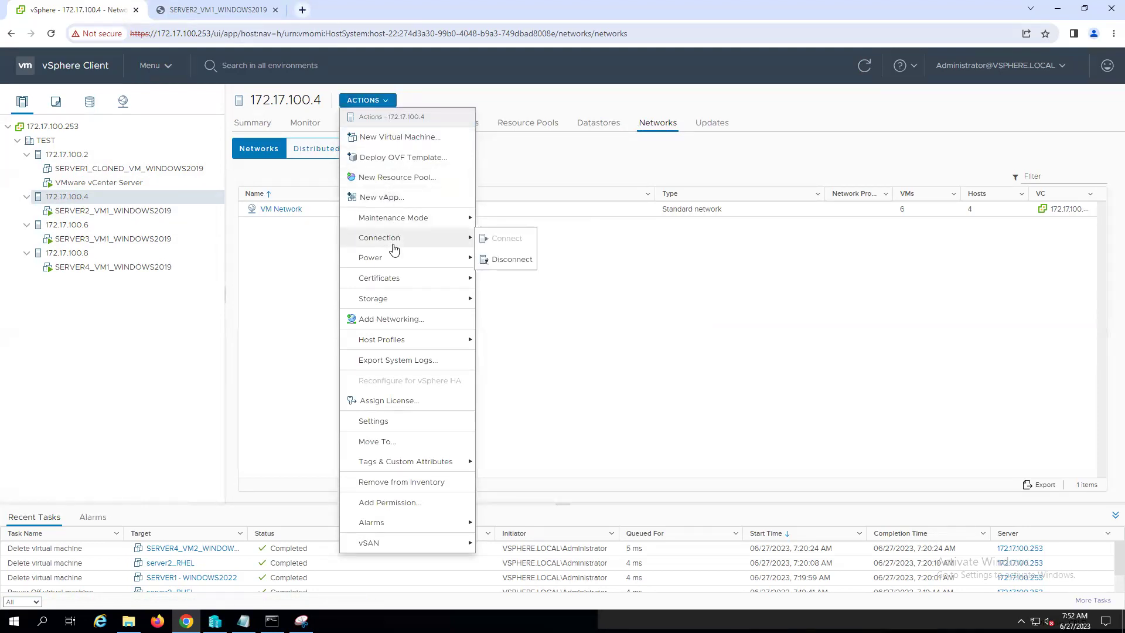
{"action": "left_click", "coordinate": [728, 414]}
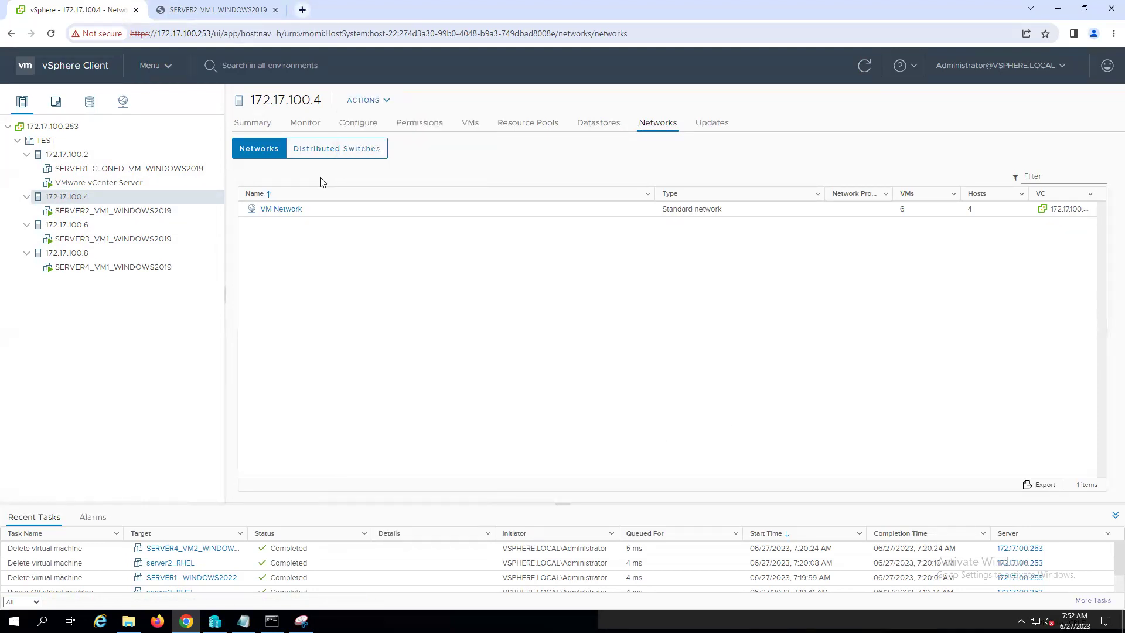
- Review the host's switches, Summary and Monitor pages, ending on Configure with storage adapter vmhba0
{"action": "left_click", "coordinate": [339, 151]}
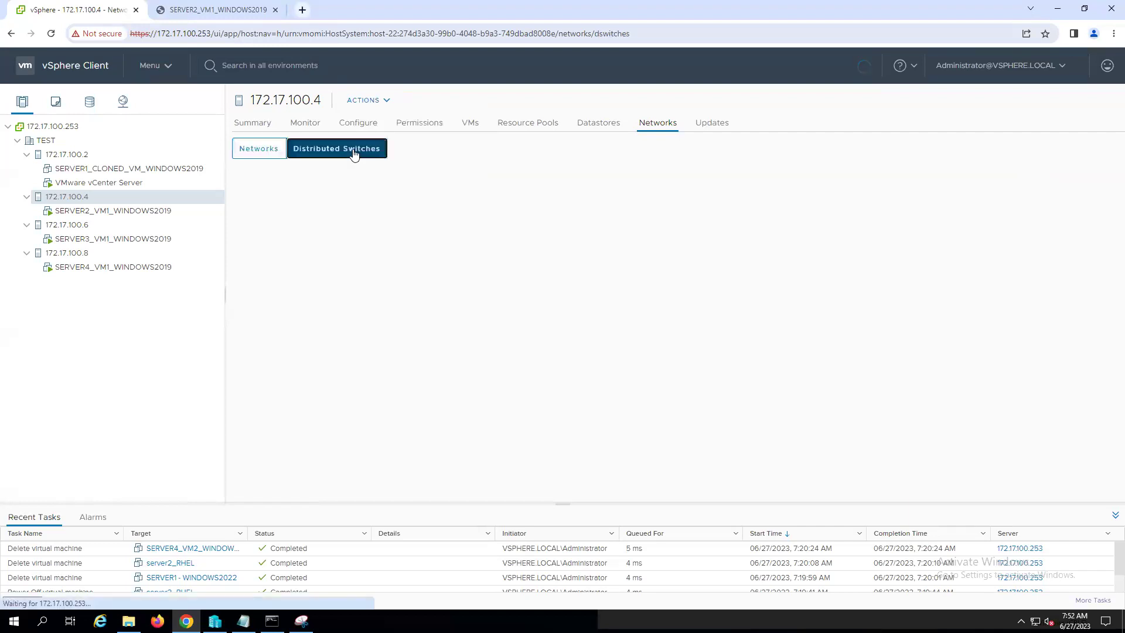
{"action": "left_click", "coordinate": [262, 150]}
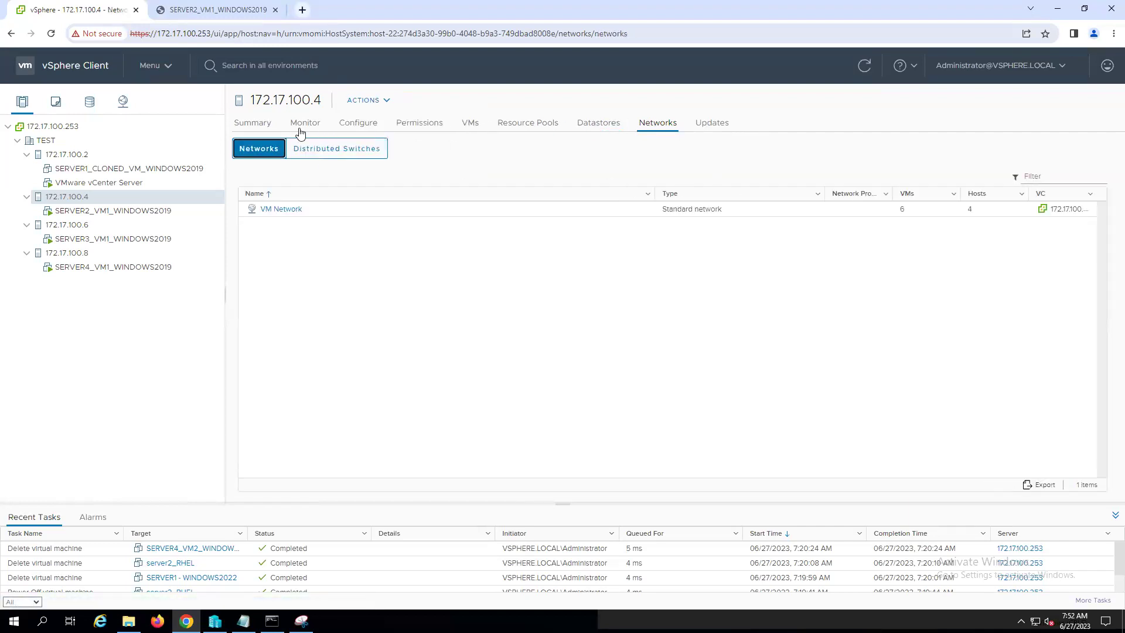
{"action": "left_click", "coordinate": [261, 125]}
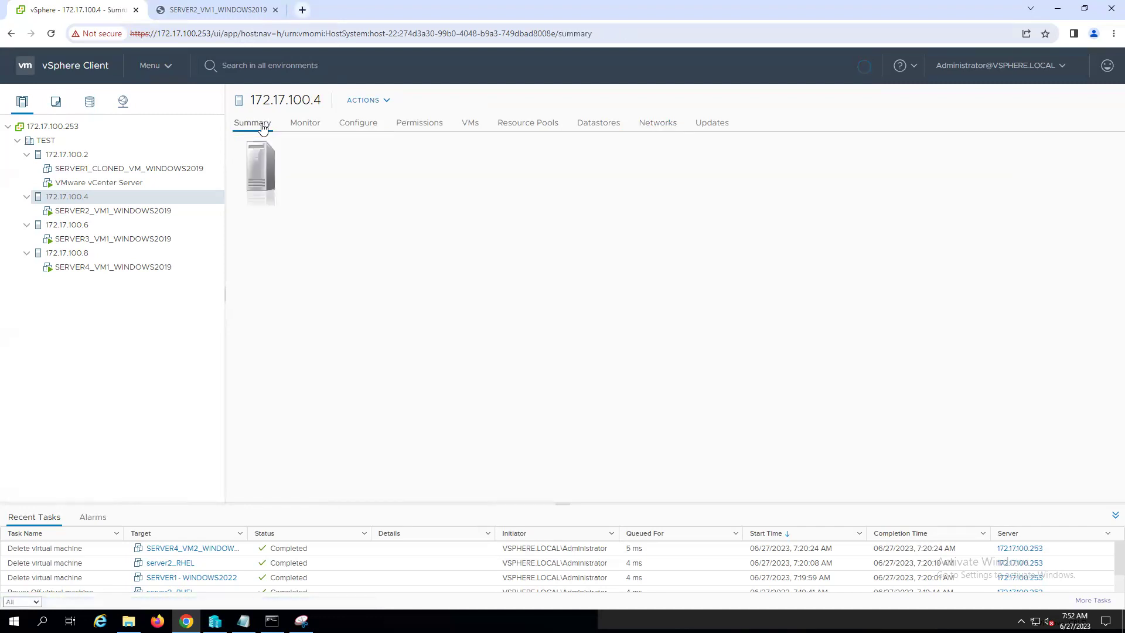
{"action": "left_click", "coordinate": [315, 125]}
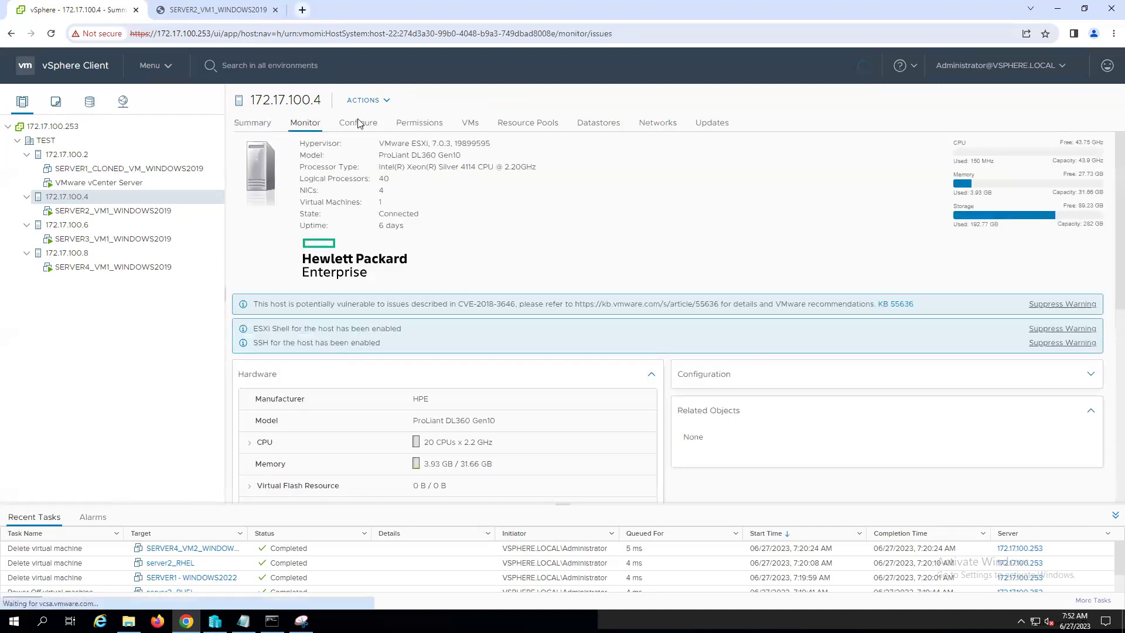
{"action": "left_click", "coordinate": [362, 123]}
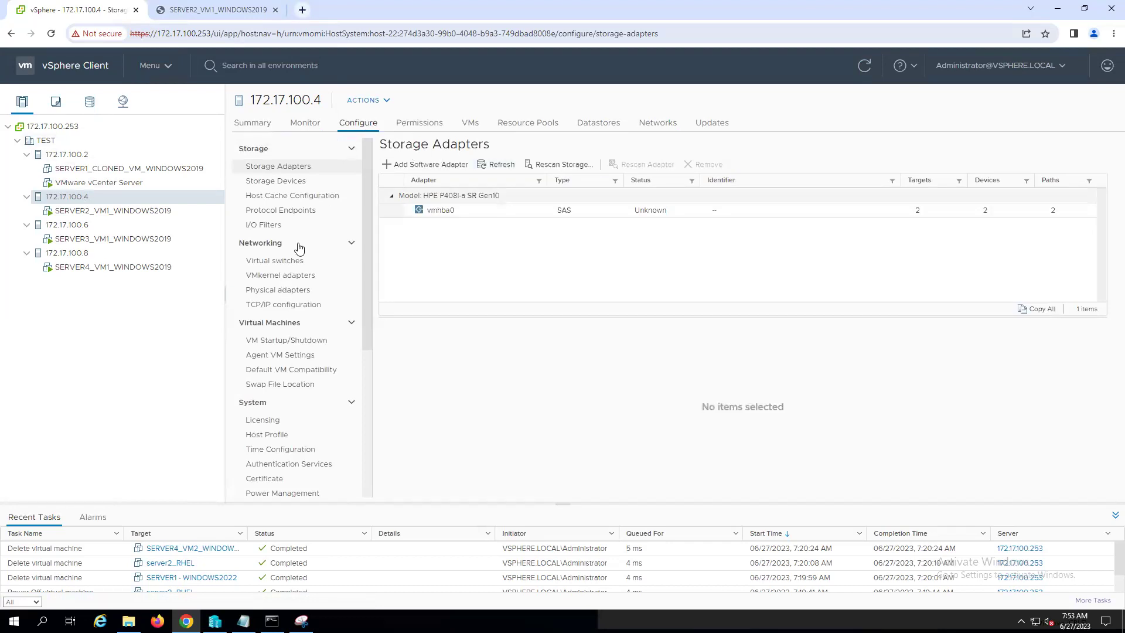
- Show host 172.17.100.4's VMkernel adapters under Configure > Networking
{"action": "left_click", "coordinate": [269, 248]}
{"action": "left_click", "coordinate": [269, 248]}
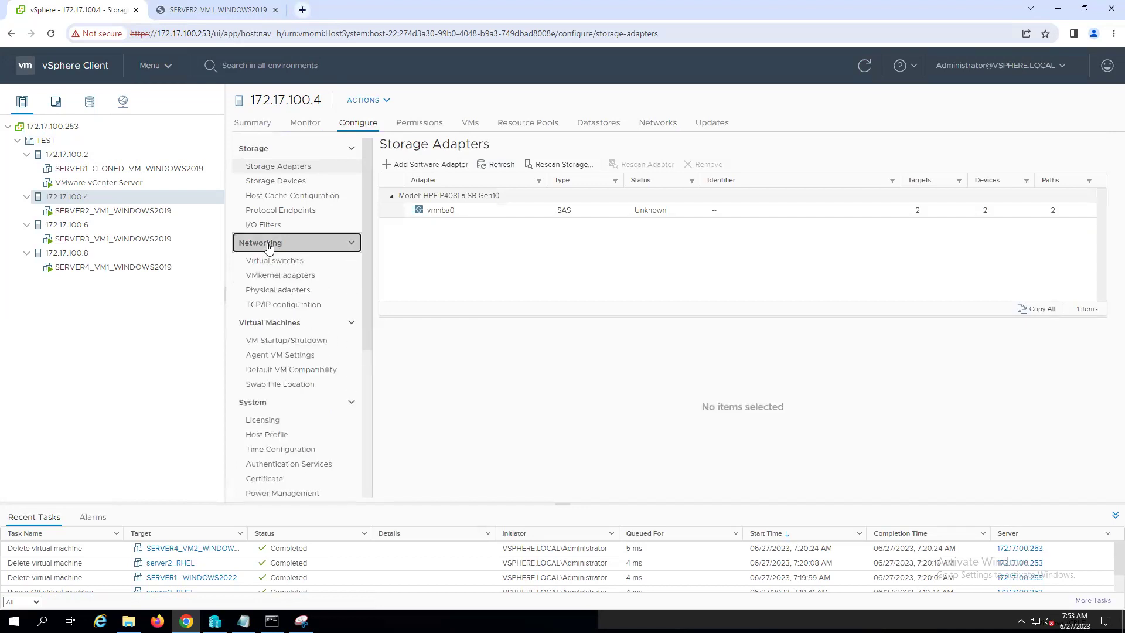
{"action": "left_click", "coordinate": [305, 276]}
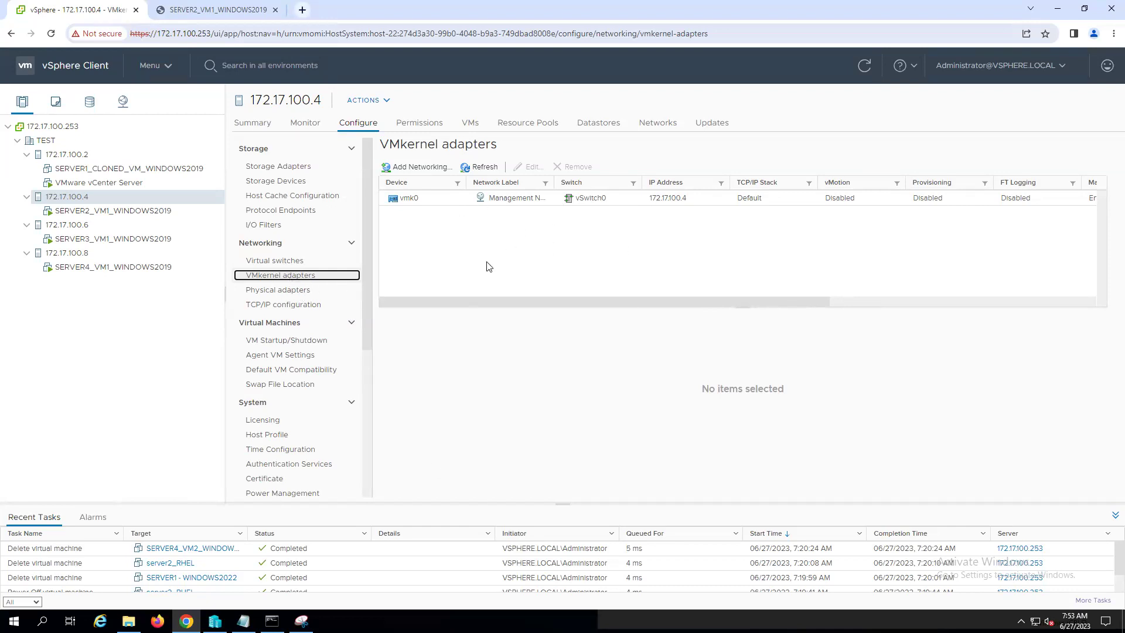
{"action": "mouse_move", "coordinate": [473, 5]}
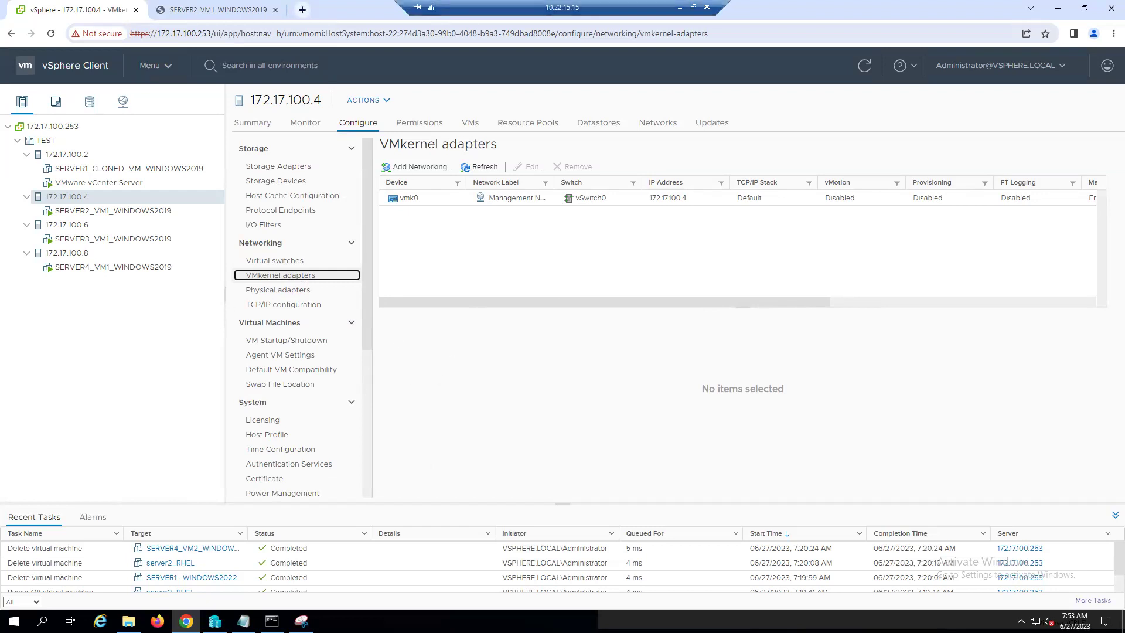
{"action": "scroll", "coordinate": [742, 246], "scroll_direction": "right", "scroll_amount": 2}
{"action": "scroll", "coordinate": [742, 246], "scroll_direction": "right", "scroll_amount": 3}
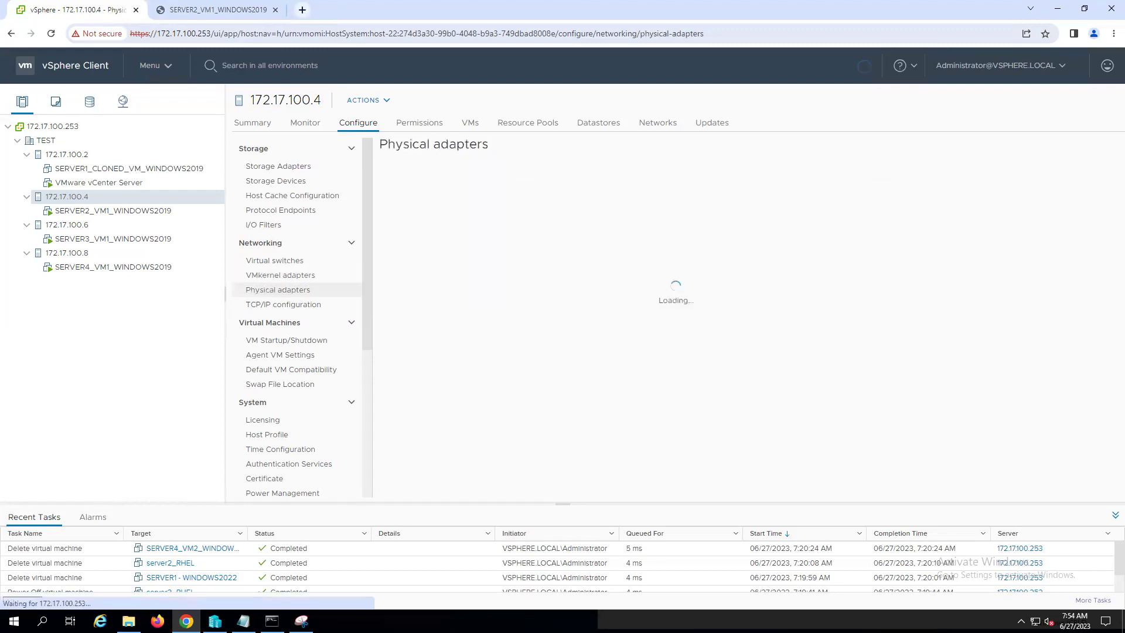
- Review host 172.17.100.2's physical adapters and VMkernel adapter vmk0, then return to 172.17.100.4
{"action": "left_click", "coordinate": [67, 154]}
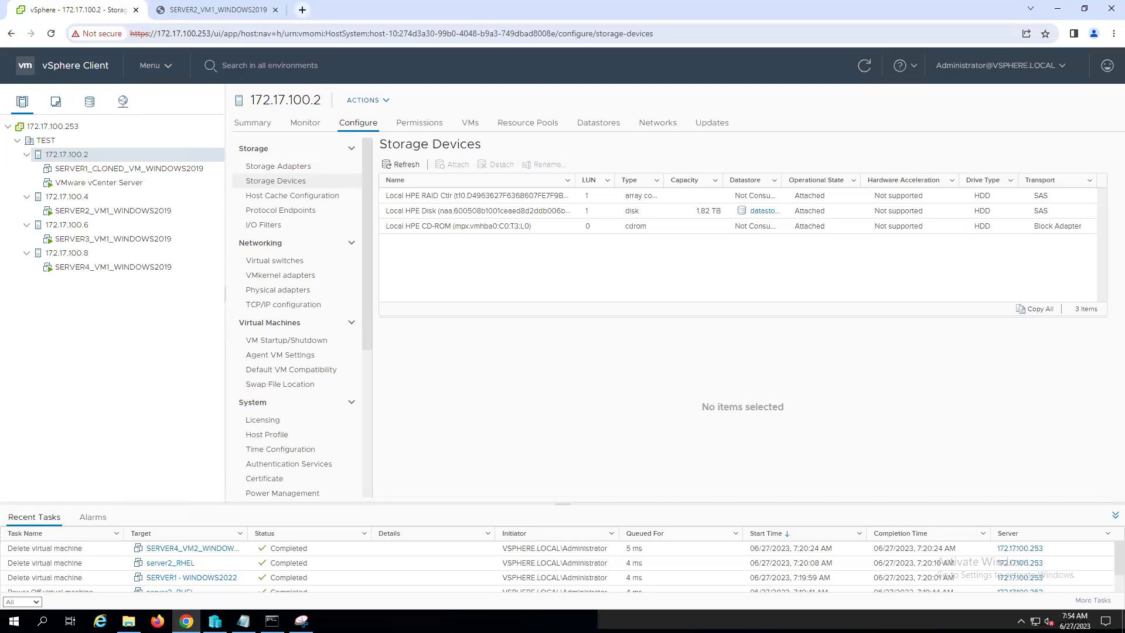
{"action": "left_click", "coordinate": [285, 290]}
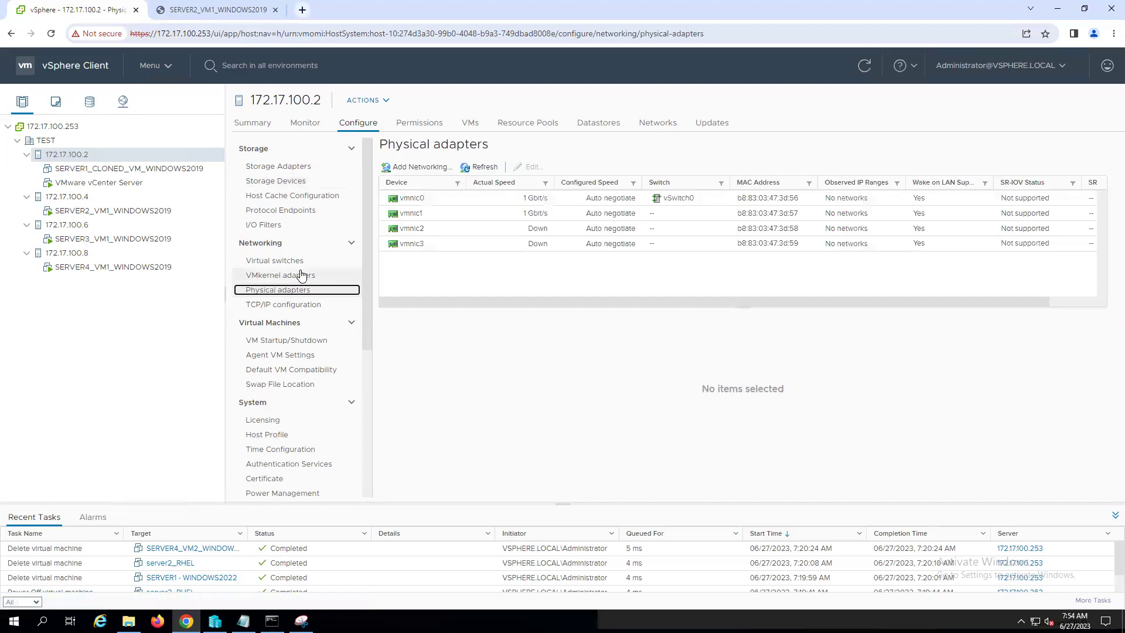
{"action": "left_click", "coordinate": [294, 277]}
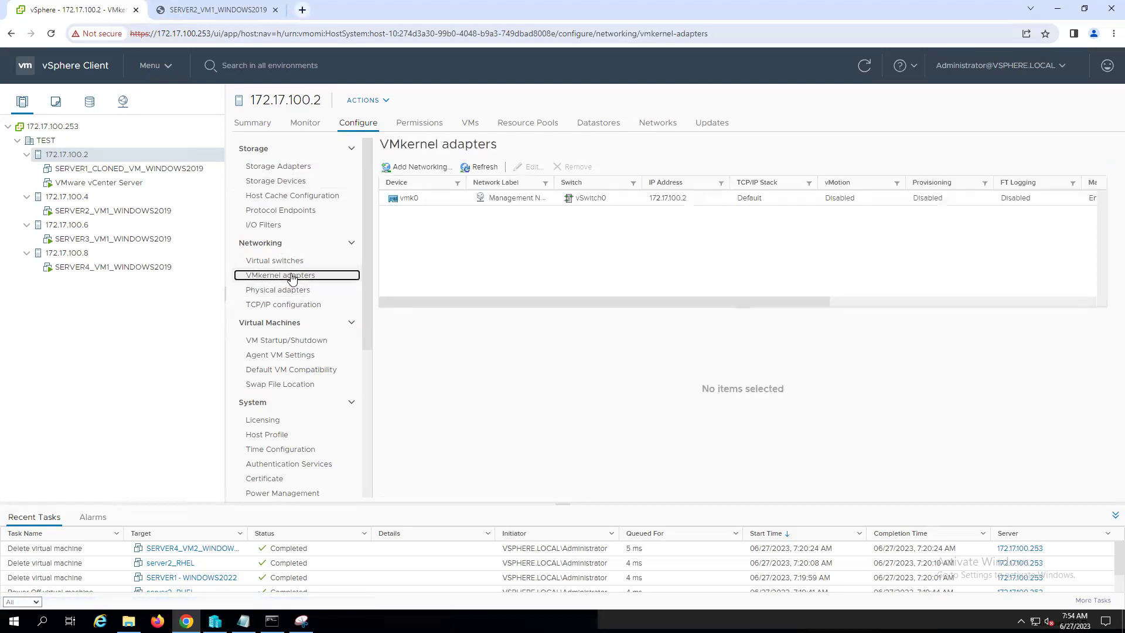
{"action": "left_click", "coordinate": [441, 199]}
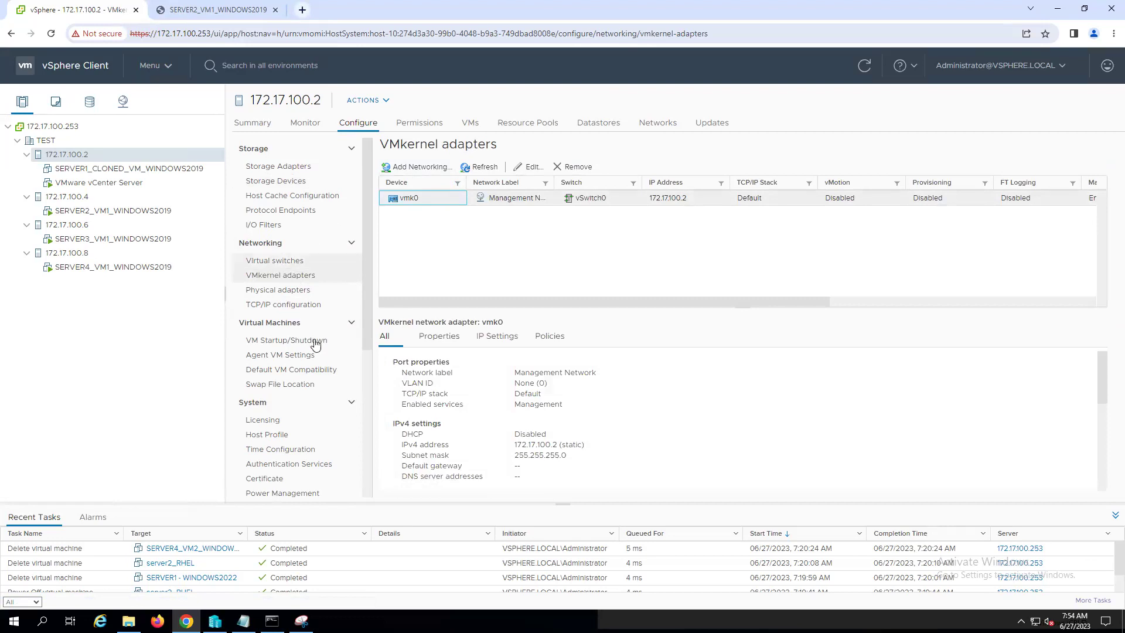
{"action": "left_click", "coordinate": [80, 195]}
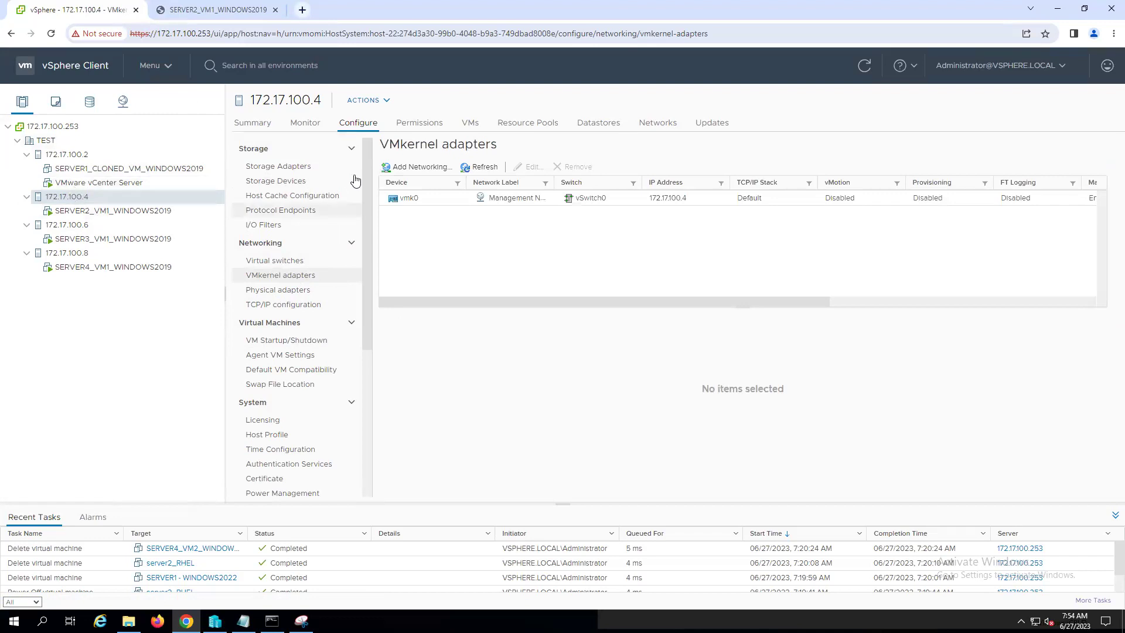
- Bring up host 172.17.100.4's VMkernel adapters list under Configure > Networking
{"action": "left_click", "coordinate": [363, 124]}
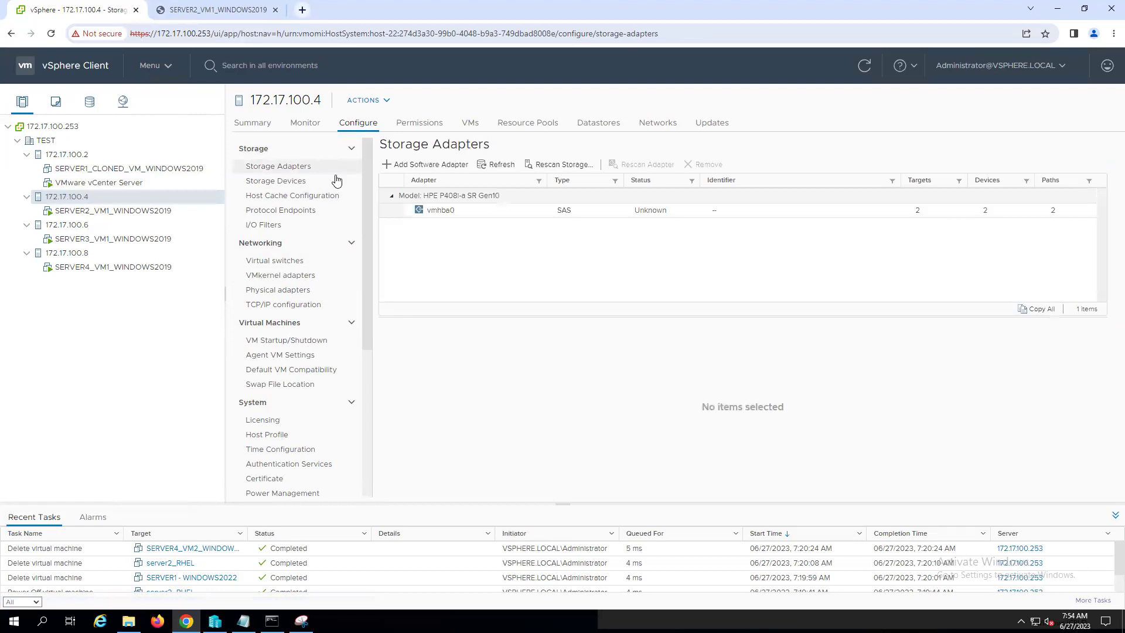
{"action": "left_click", "coordinate": [270, 243]}
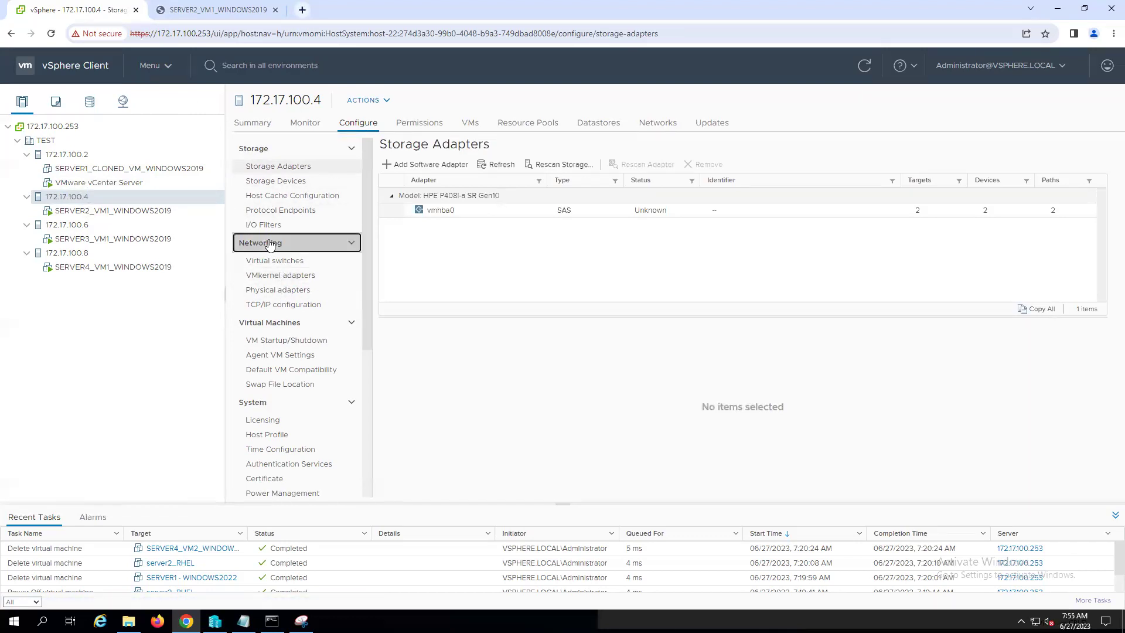
{"action": "left_click", "coordinate": [269, 244]}
{"action": "left_click", "coordinate": [279, 277]}
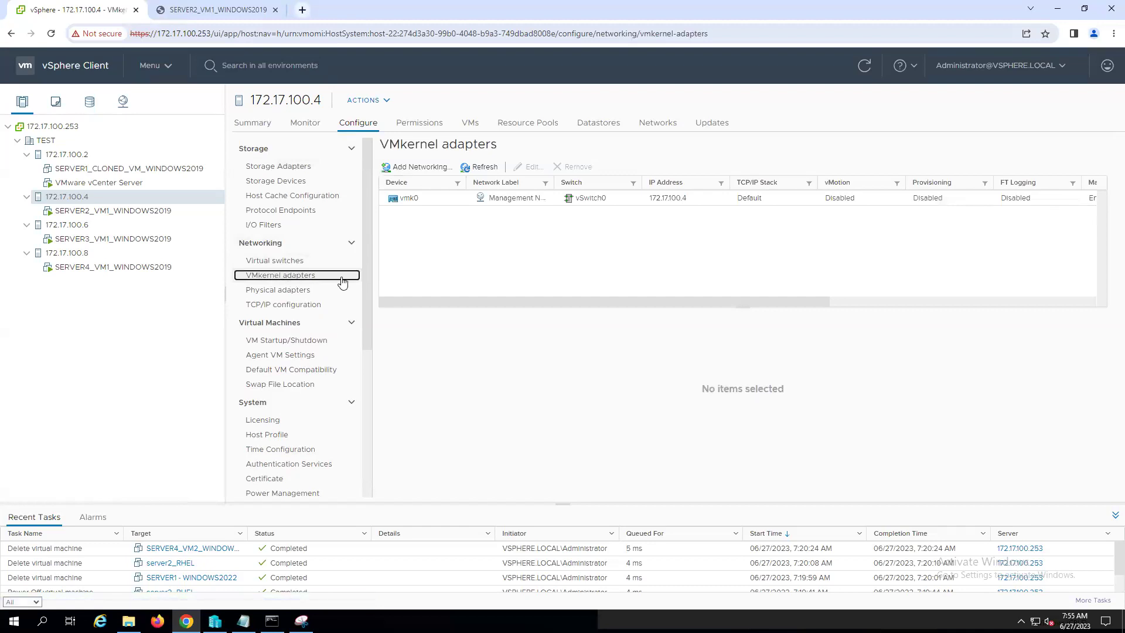
- Edit vmk0 to enable the vMotion service and save, then select host 172.17.100.2
{"action": "left_click", "coordinate": [462, 203]}
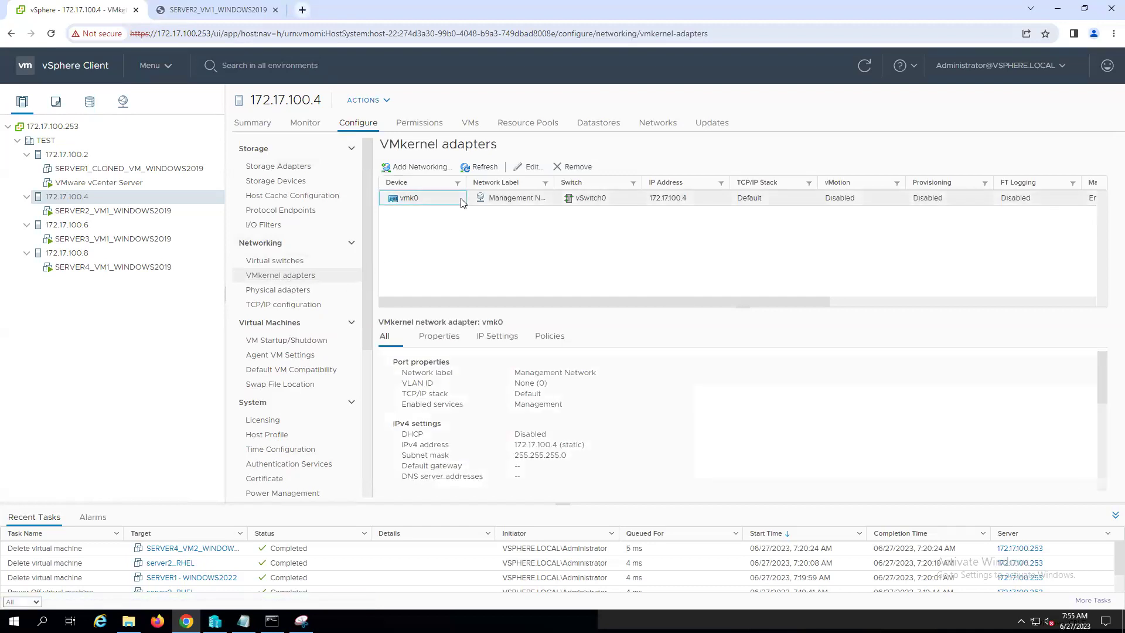
{"action": "left_click", "coordinate": [533, 168]}
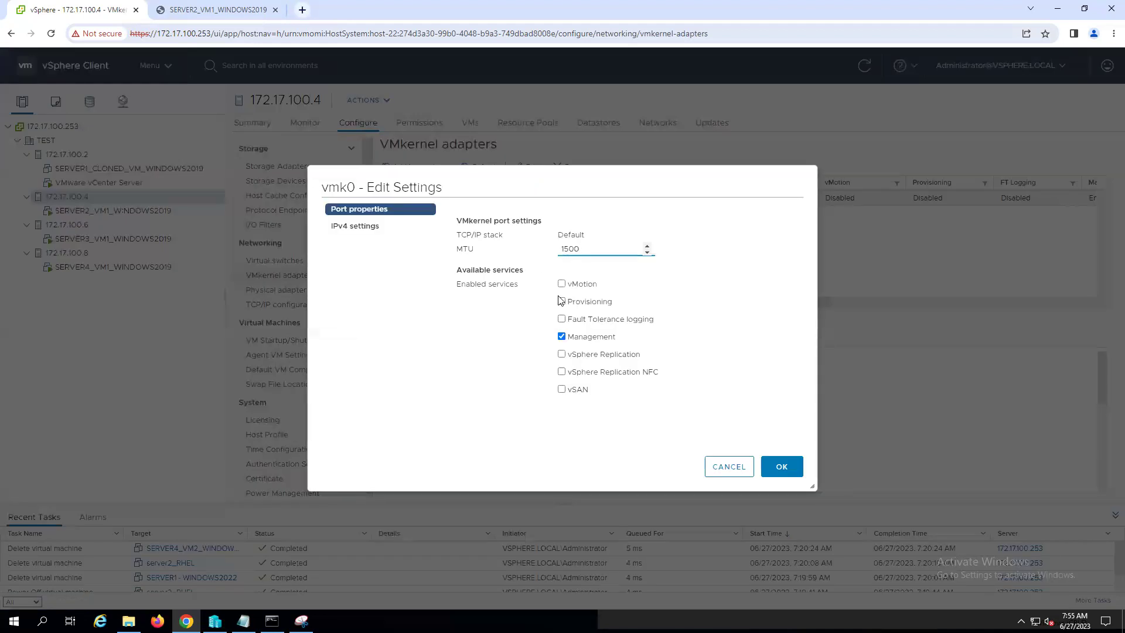
{"action": "left_click", "coordinate": [561, 285]}
{"action": "left_click", "coordinate": [779, 468]}
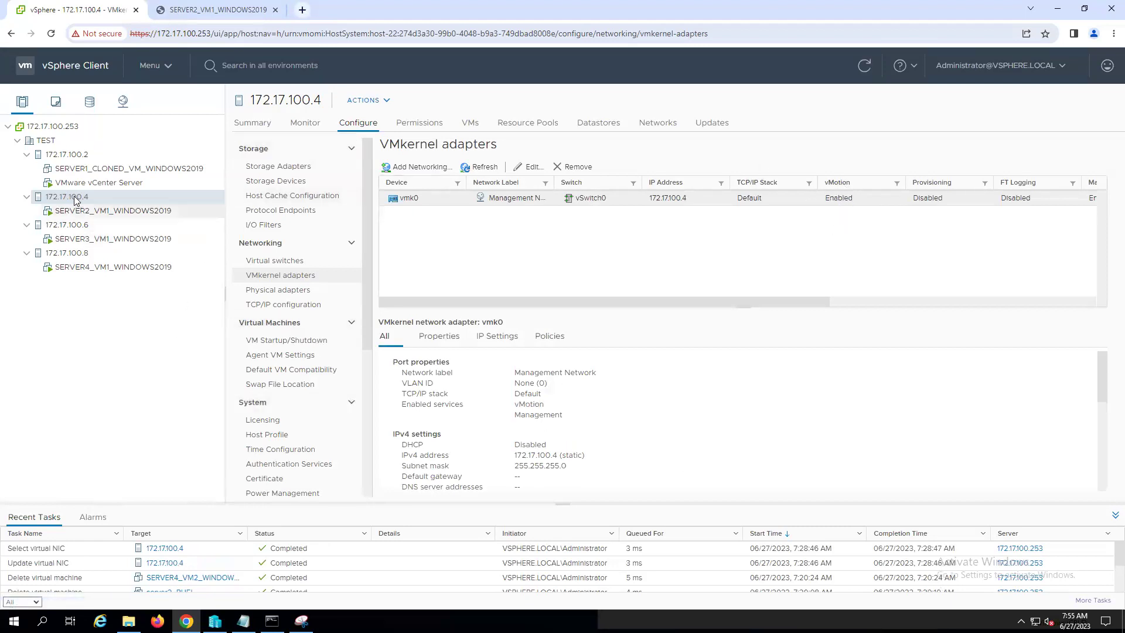
{"action": "left_click", "coordinate": [77, 157]}
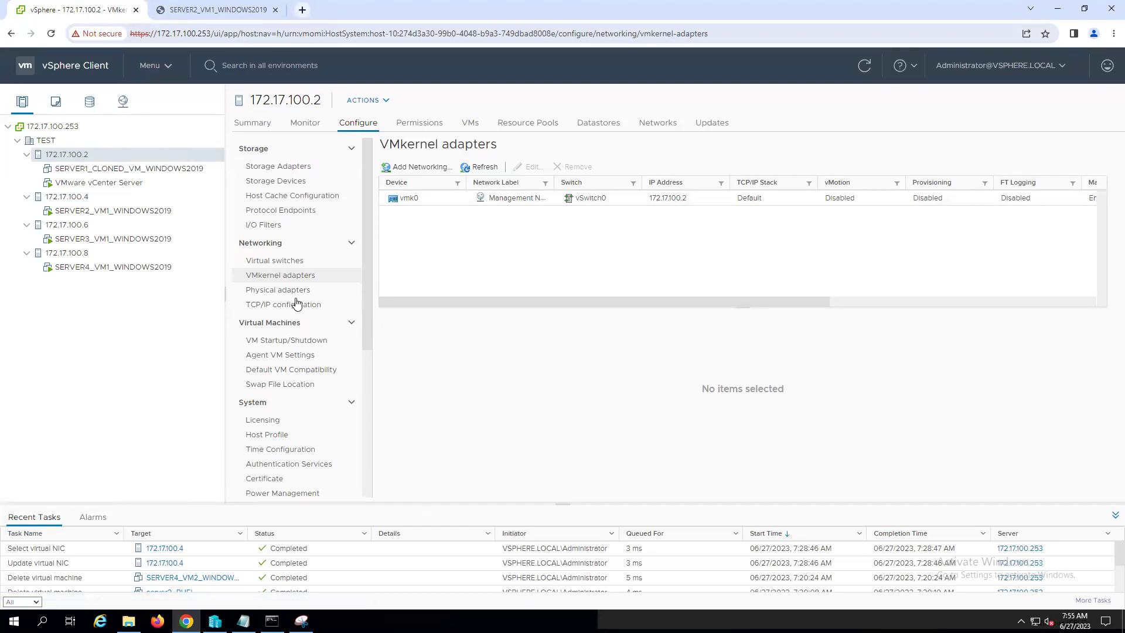
- Enable vMotion on host 172.17.100.2's vmk0, then open SERVER2_VM1_WINDOWS2019's summary on 172.17.100.4
{"action": "left_click", "coordinate": [286, 277]}
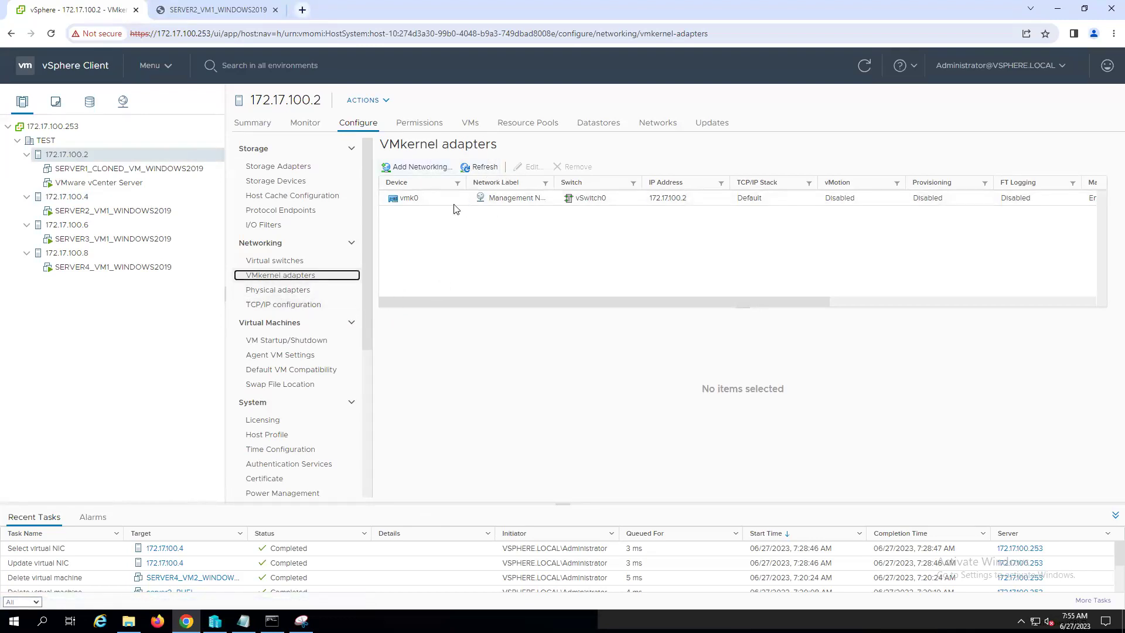
{"action": "left_click", "coordinate": [421, 199]}
{"action": "left_click", "coordinate": [533, 167]}
{"action": "left_click", "coordinate": [562, 286]}
{"action": "left_click", "coordinate": [789, 470]}
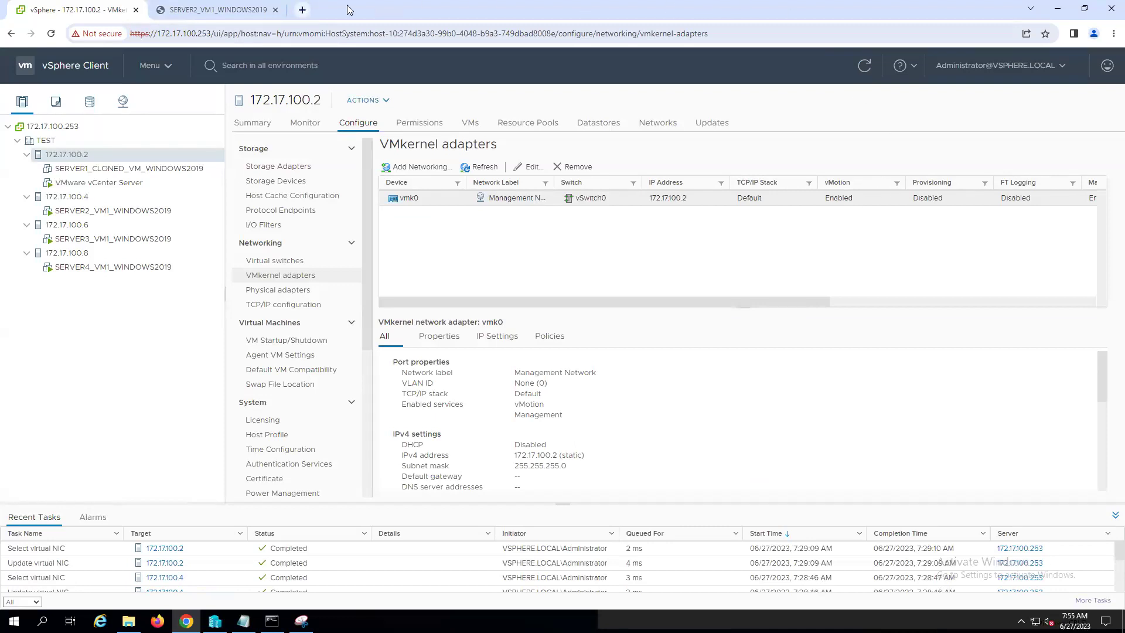
{"action": "left_click", "coordinate": [63, 199]}
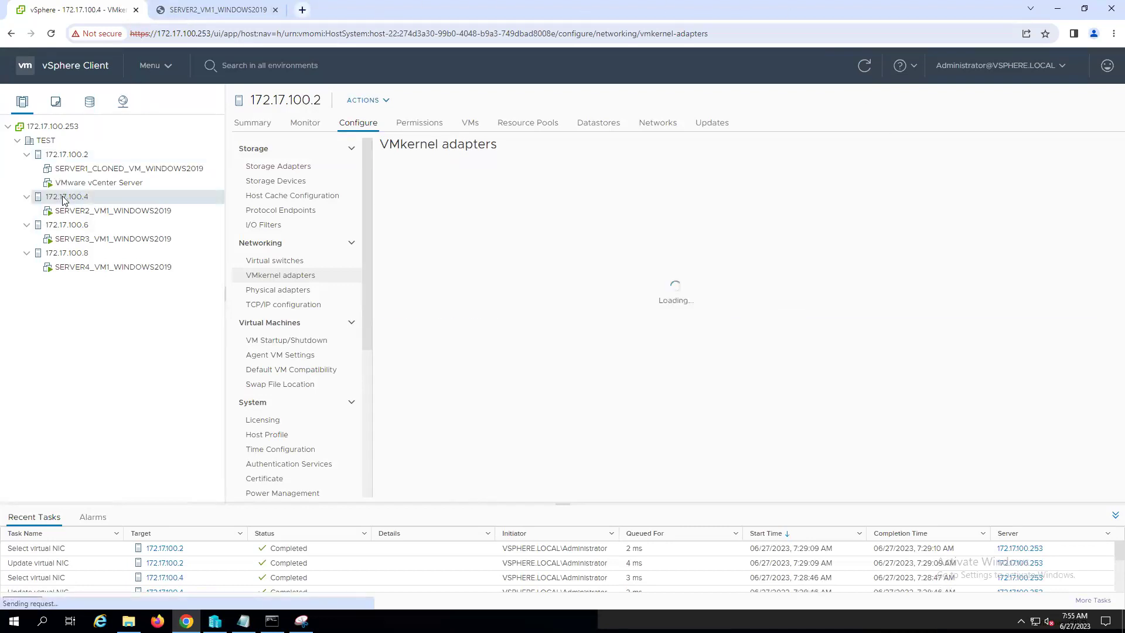
{"action": "left_click", "coordinate": [117, 212]}
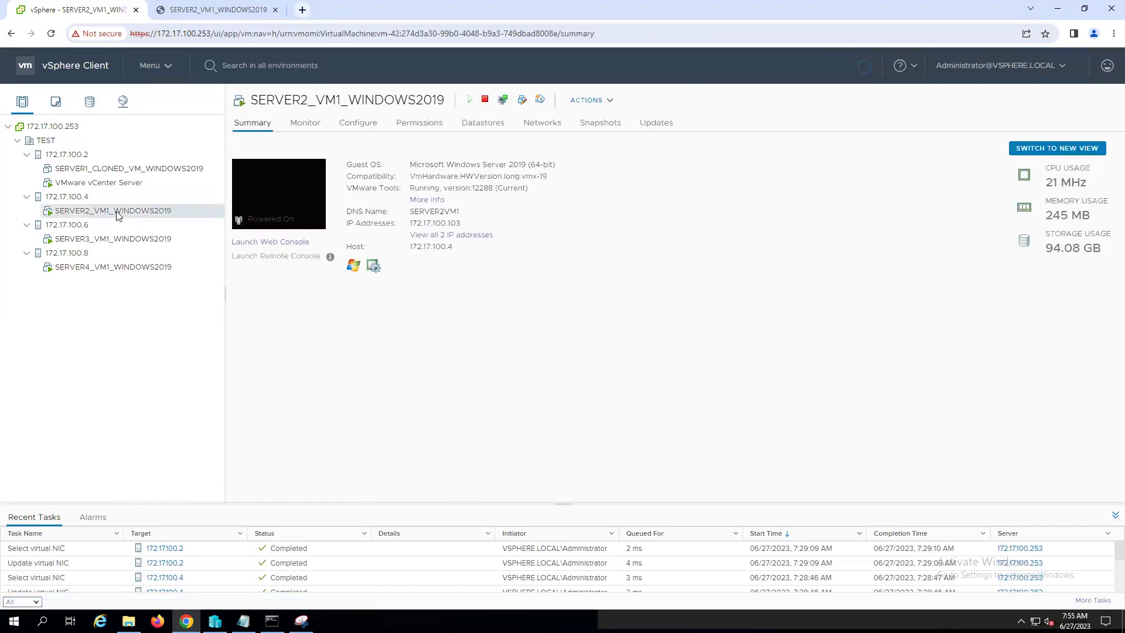
- Start migrating SERVER2_VM1_WINDOWS2019, changing compute and storage, with host 172.17.100.2 as destination
{"action": "right_click", "coordinate": [121, 213]}
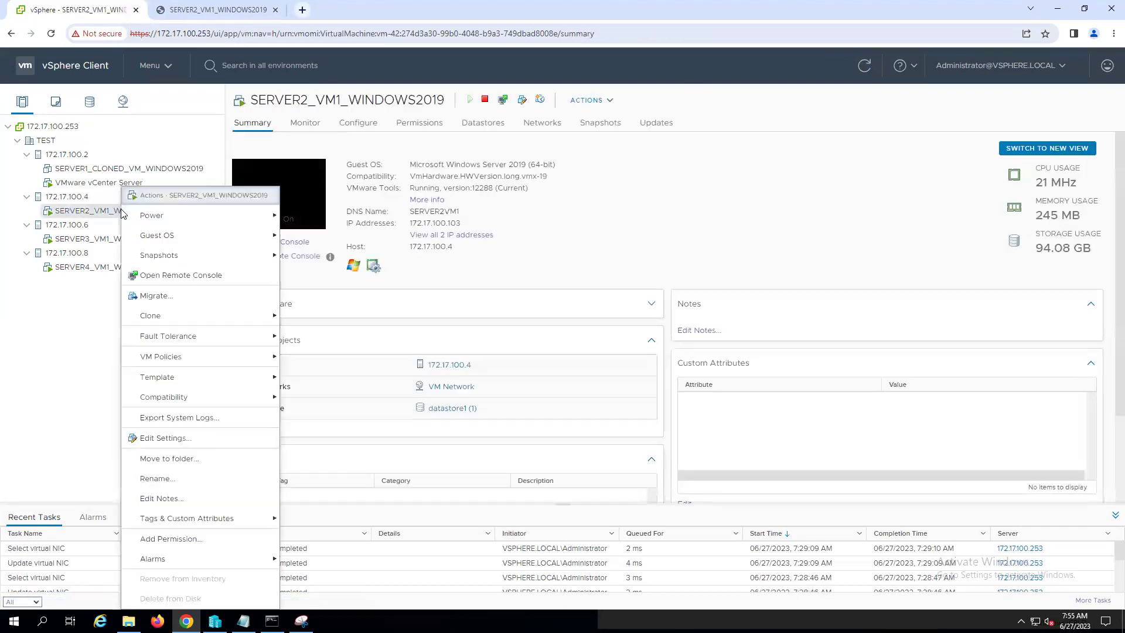
{"action": "left_click", "coordinate": [157, 295]}
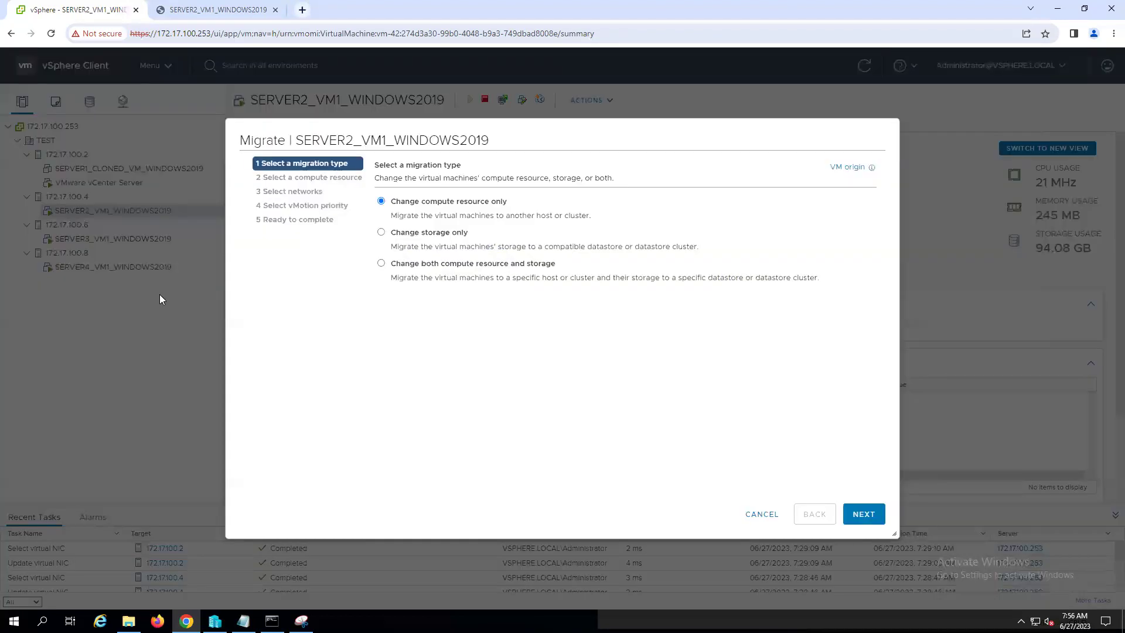
{"action": "left_click", "coordinate": [381, 264]}
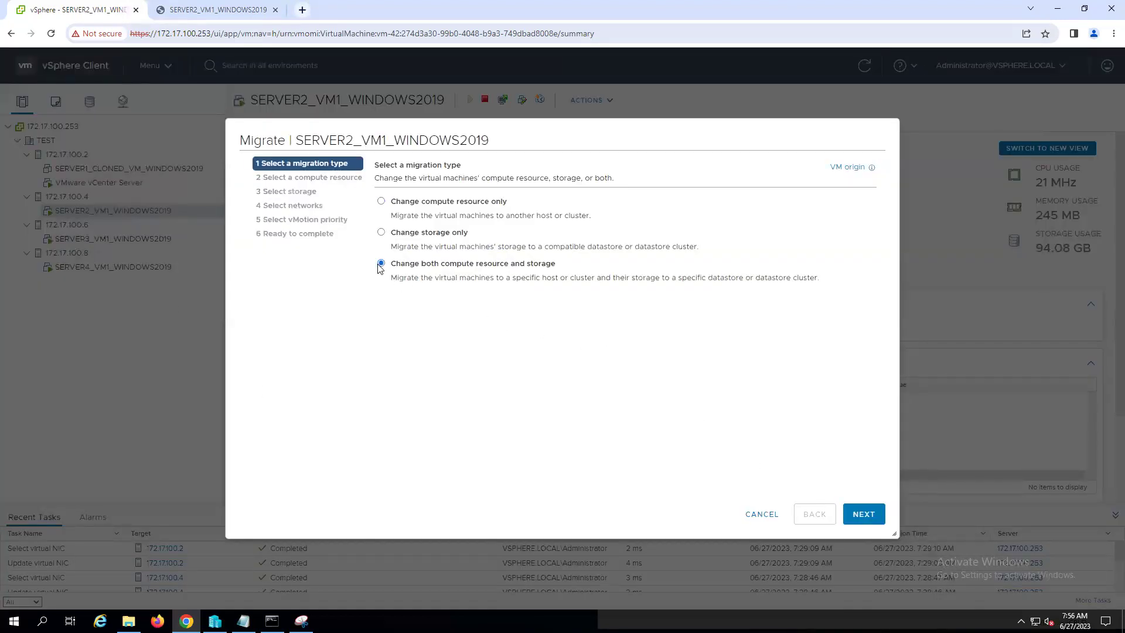
{"action": "left_click", "coordinate": [863, 513]}
{"action": "left_click", "coordinate": [392, 227]}
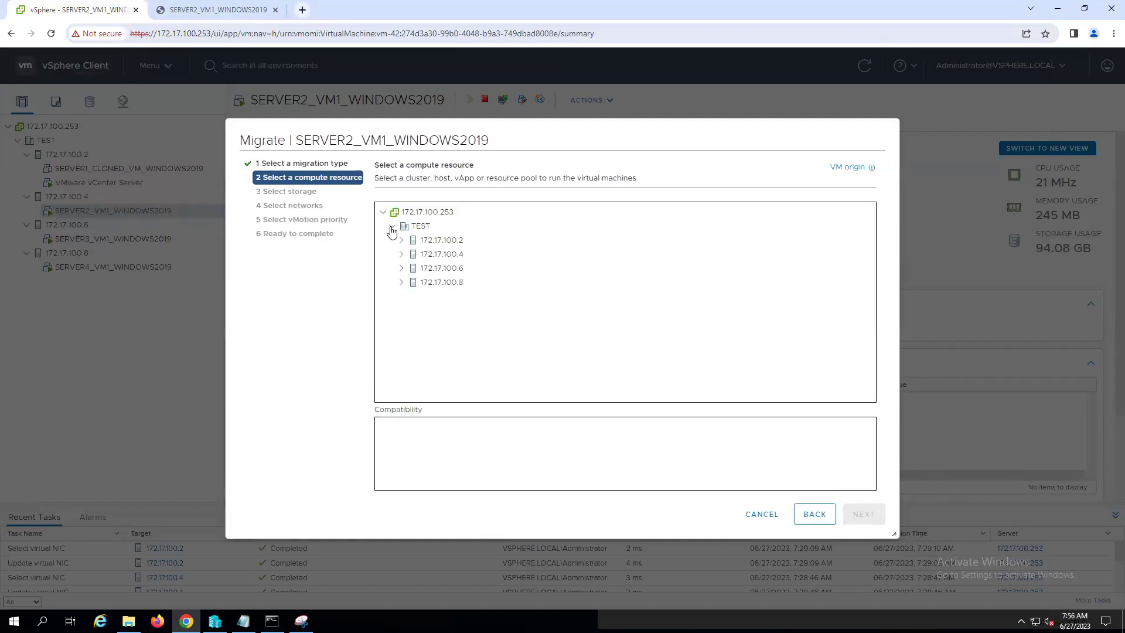
{"action": "left_click", "coordinate": [413, 238]}
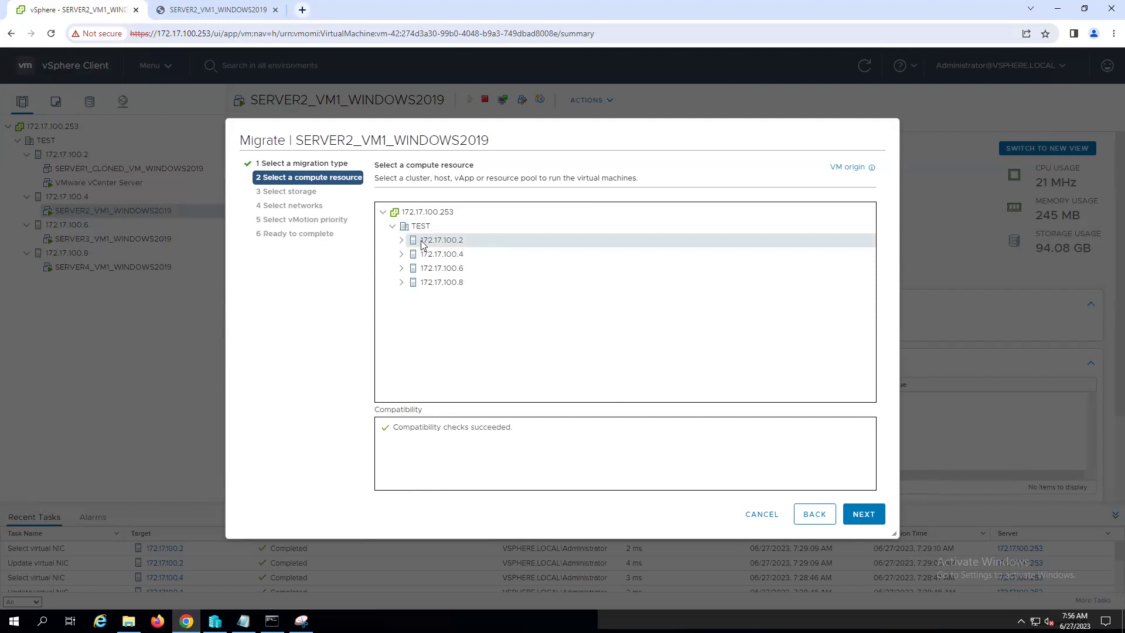
{"action": "left_click", "coordinate": [402, 241]}
{"action": "left_click", "coordinate": [872, 517]}
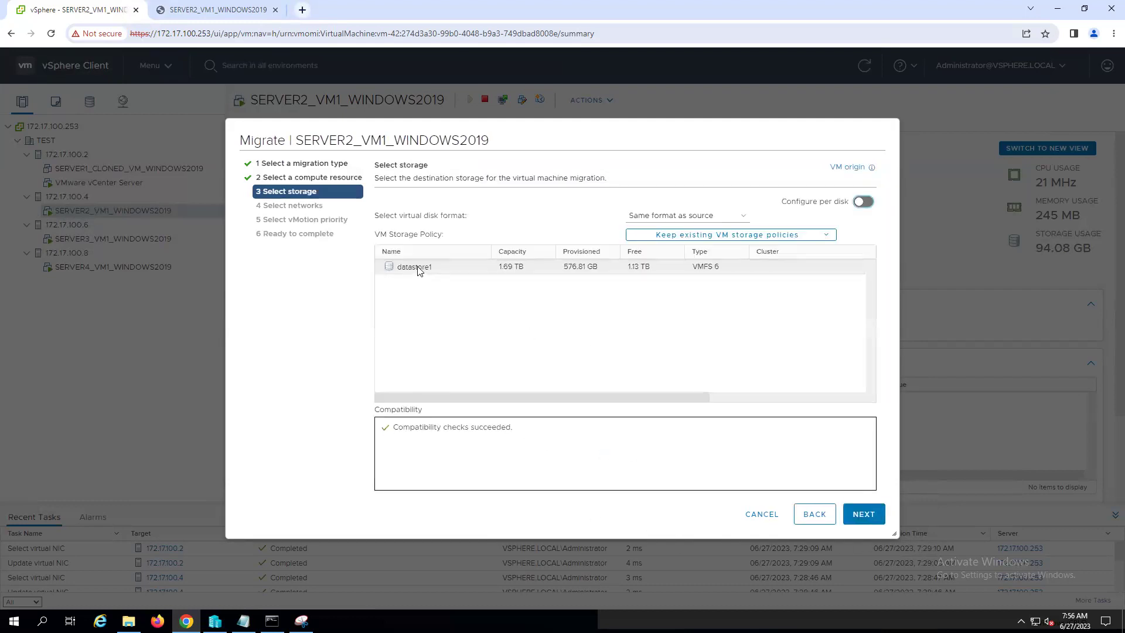
- Choose datastore1 as destination storage, keep default network and vMotion priority, and finish
{"action": "left_click", "coordinate": [418, 268]}
{"action": "left_click", "coordinate": [861, 520]}
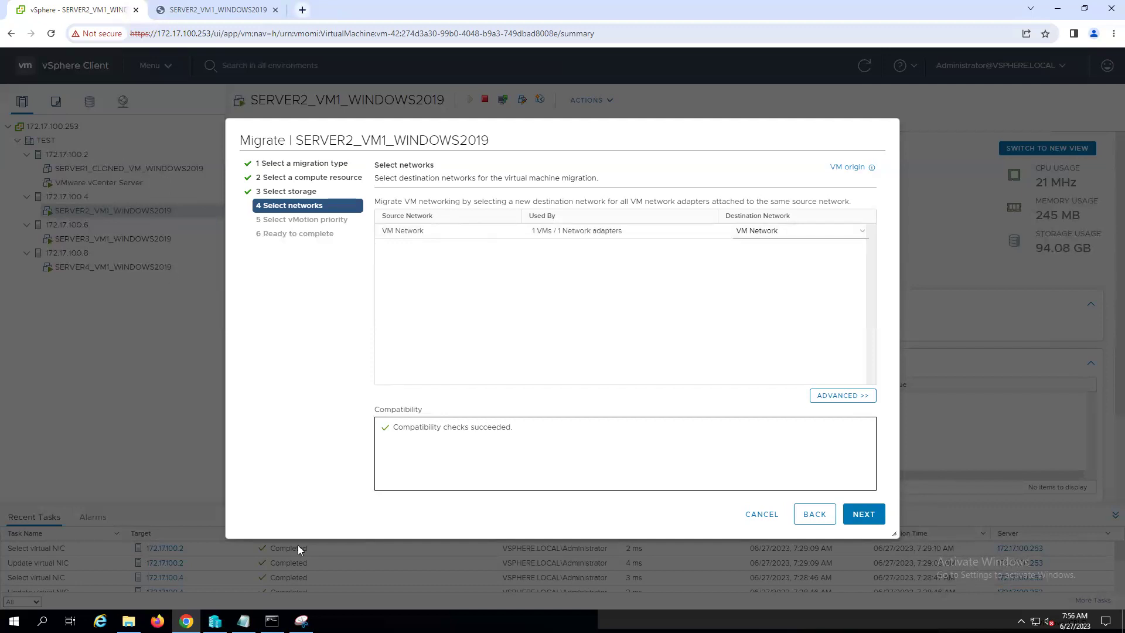
{"action": "left_click", "coordinate": [862, 519]}
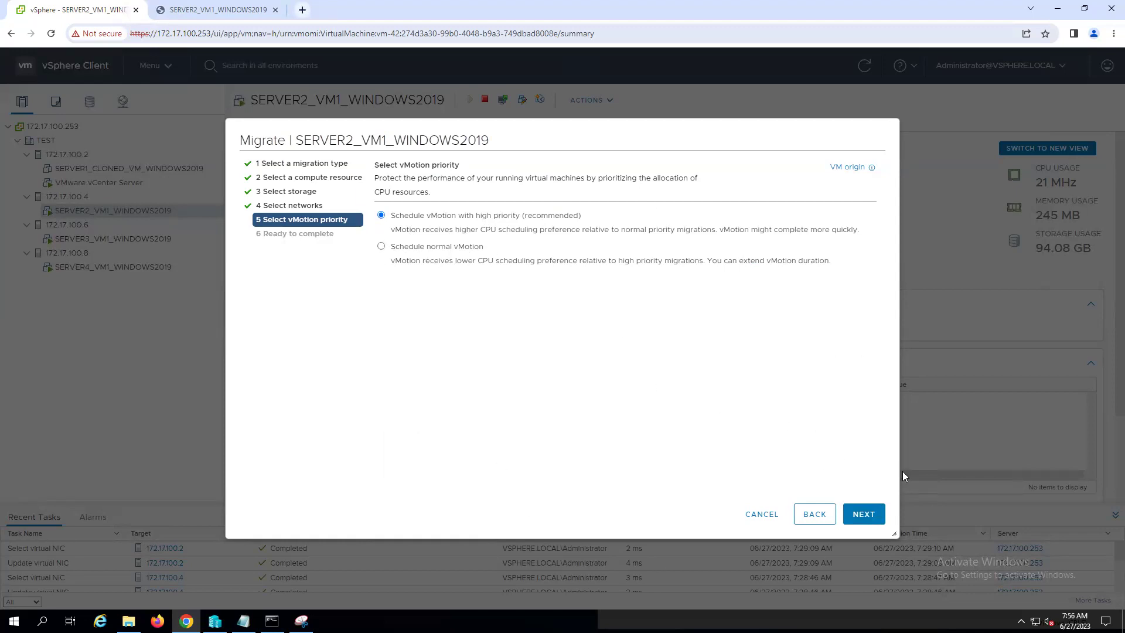
{"action": "left_click", "coordinate": [864, 514]}
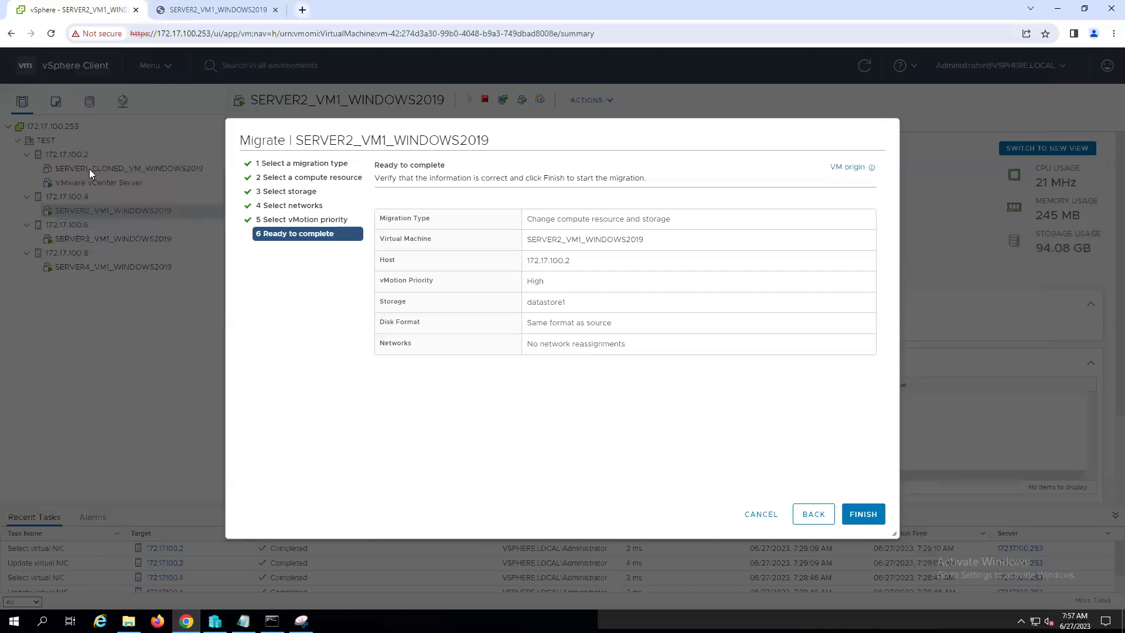
{"action": "left_click", "coordinate": [861, 516]}
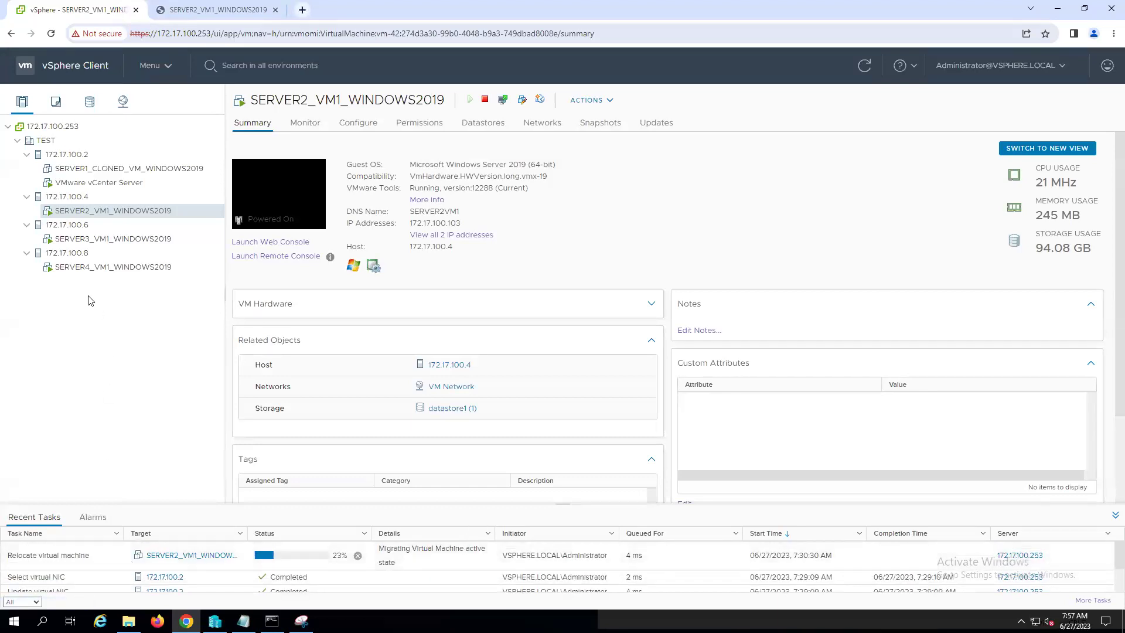
- Collapse hosts 172.17.100.6 and 172.17.100.8 in the inventory while the relocation completes
{"action": "left_click", "coordinate": [26, 224]}
{"action": "left_click", "coordinate": [26, 239]}
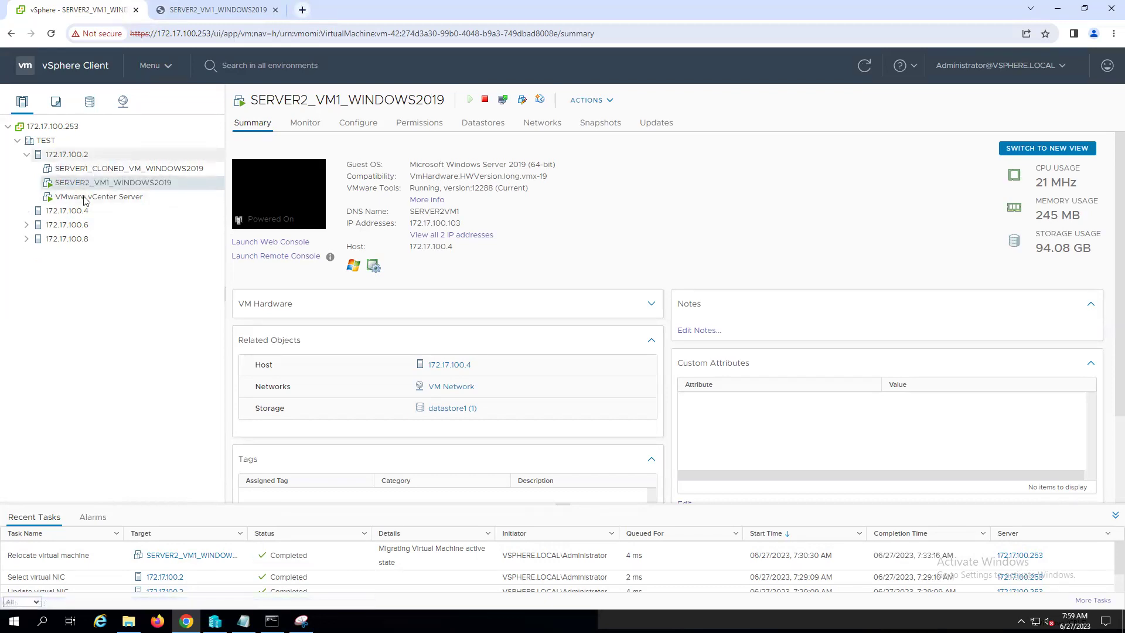
- View host 172.17.100.4's VMkernel adapters, then switch to the VM's web console tab
{"action": "left_click", "coordinate": [64, 211]}
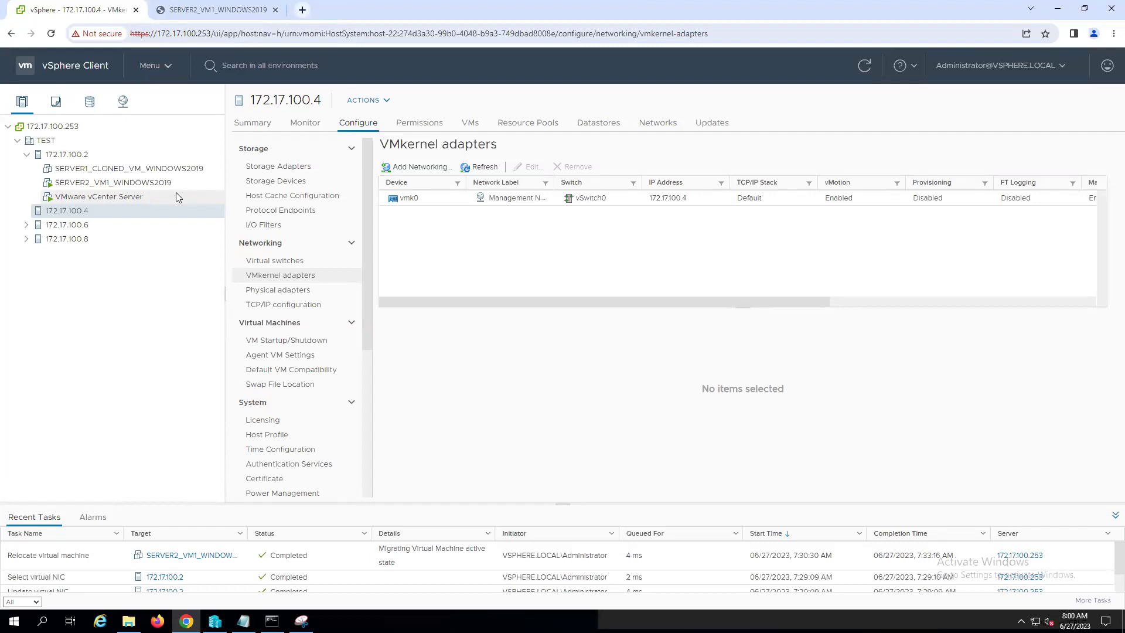
{"action": "left_click", "coordinate": [215, 8]}
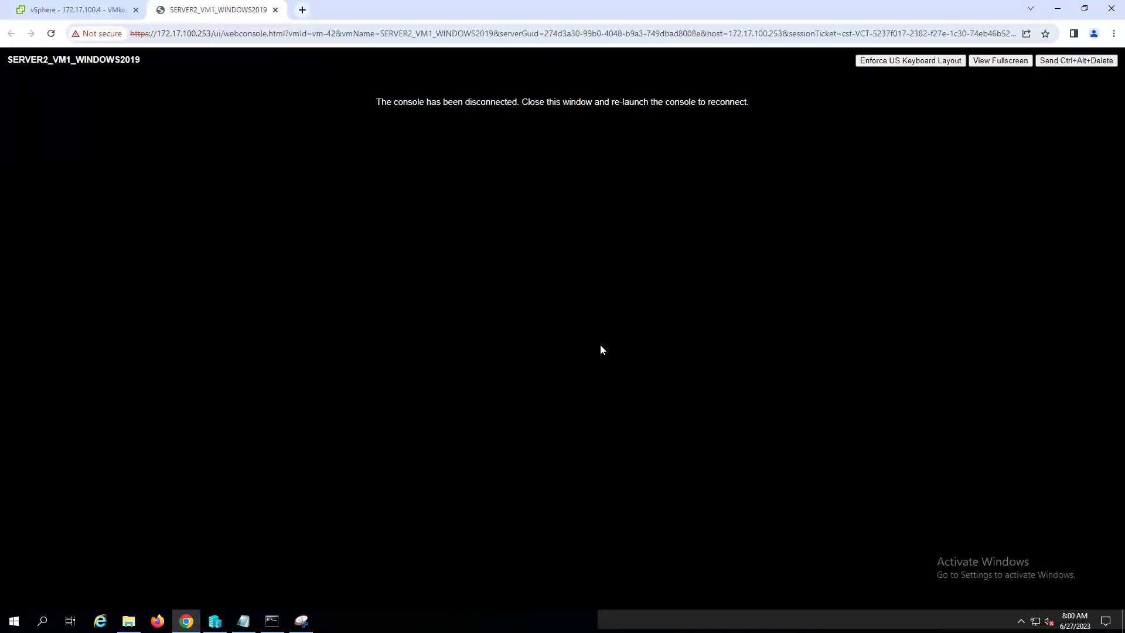
- Close the disconnected SERVER2_VM1_WINDOWS2019 web console tab
{"action": "double_click", "coordinate": [491, 101]}
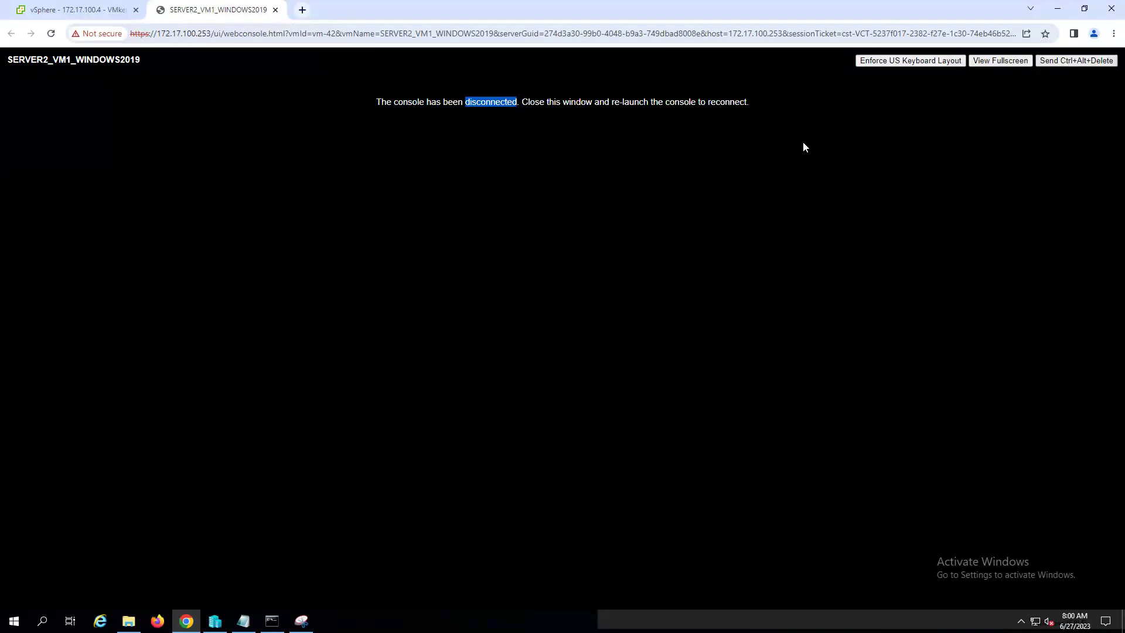
{"action": "left_click", "coordinate": [275, 9]}
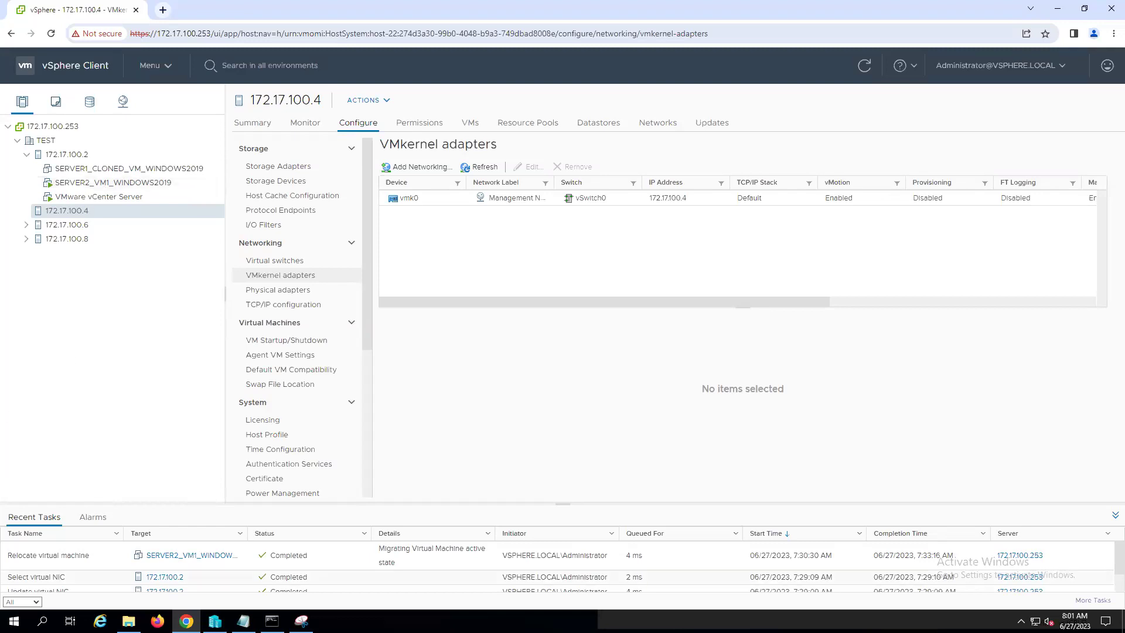
{"action": "left_click", "coordinate": [243, 621]}
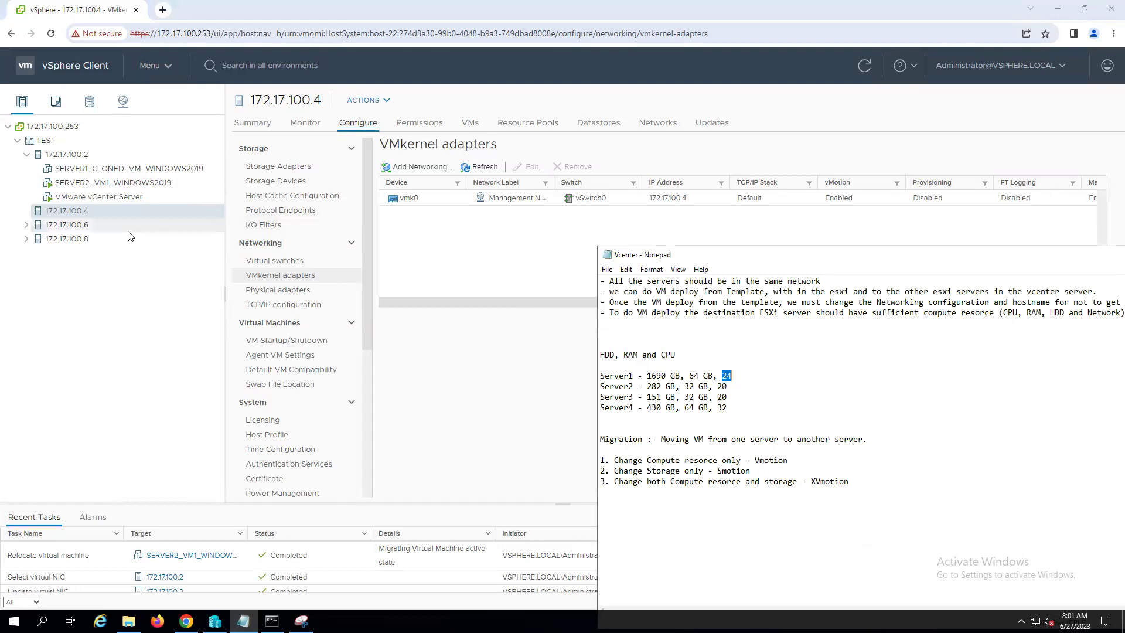
{"action": "left_click", "coordinate": [107, 309]}
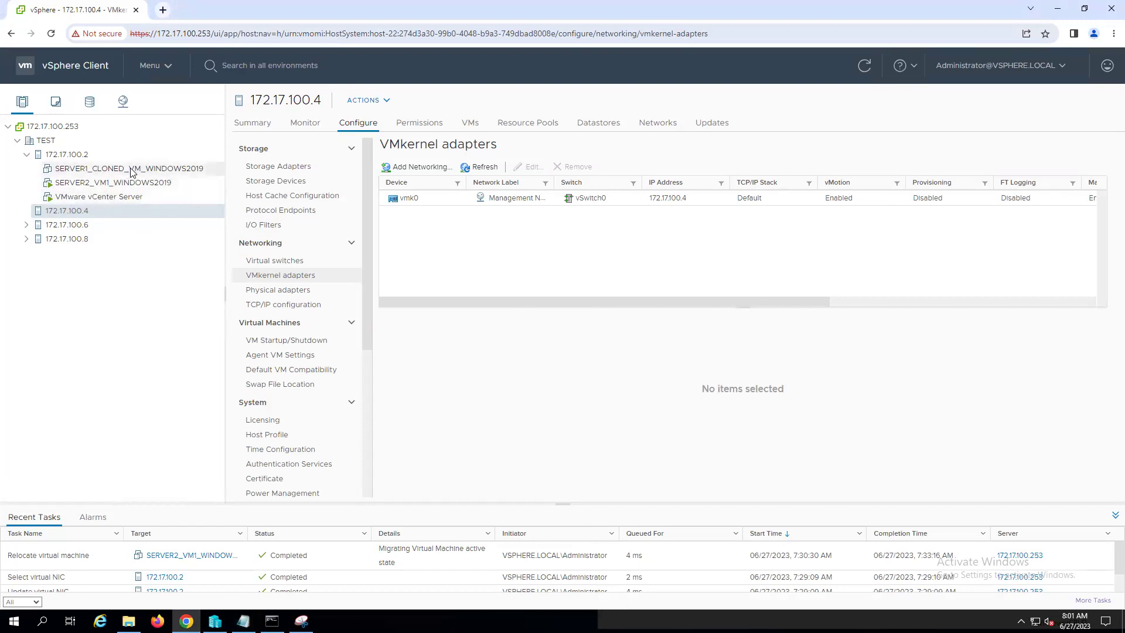
{"action": "left_click", "coordinate": [131, 170]}
{"action": "left_click", "coordinate": [100, 184]}
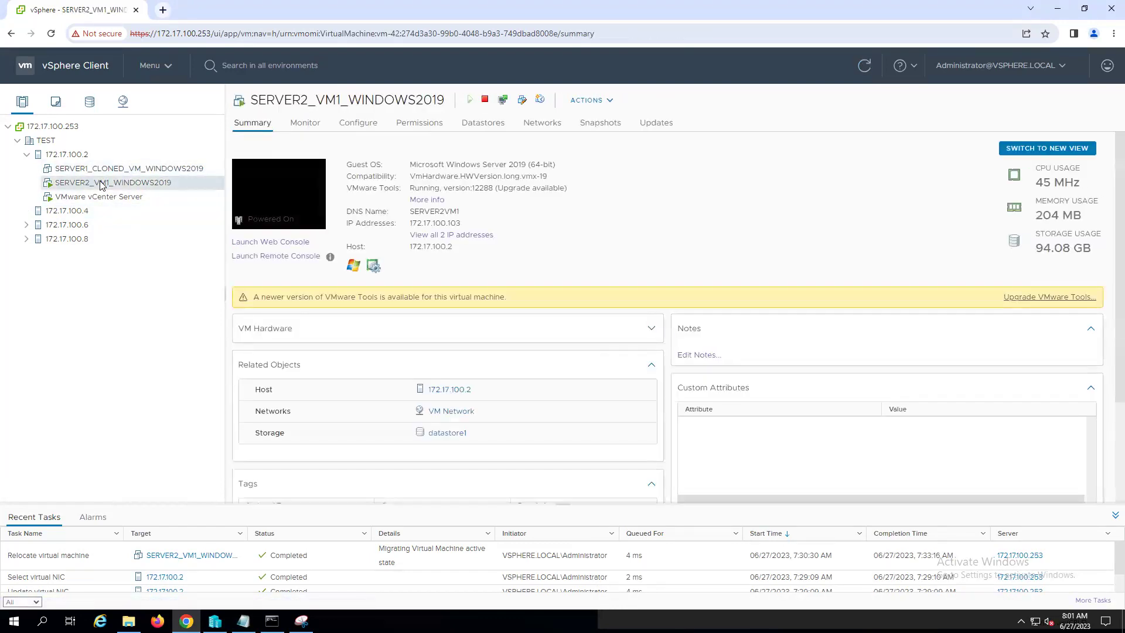
{"action": "right_click", "coordinate": [100, 185]}
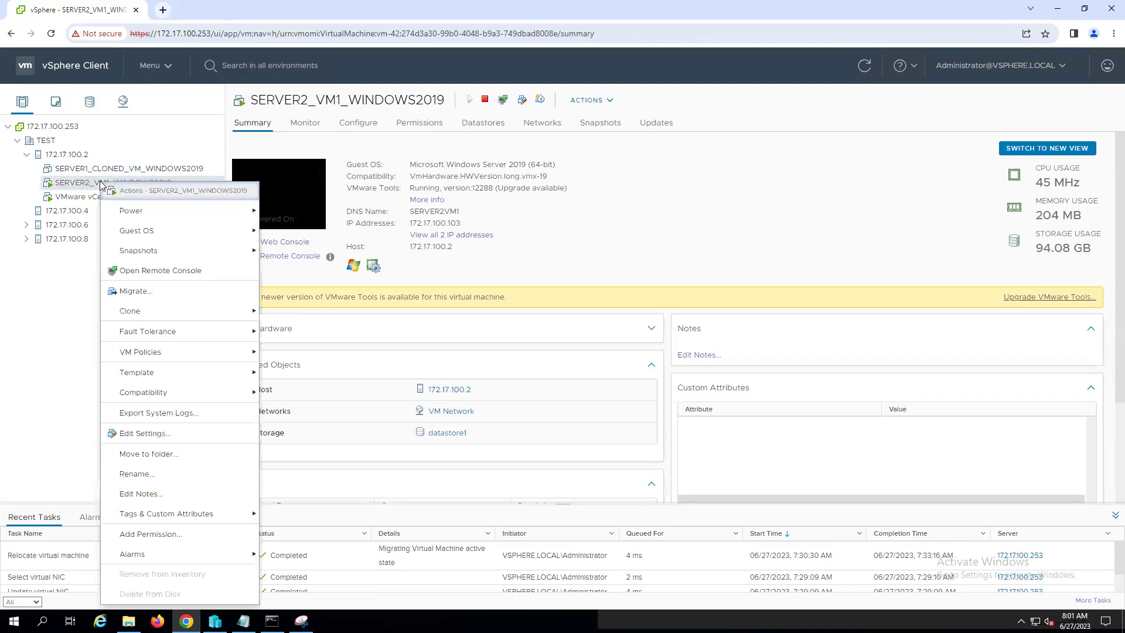
{"action": "left_click", "coordinate": [132, 292]}
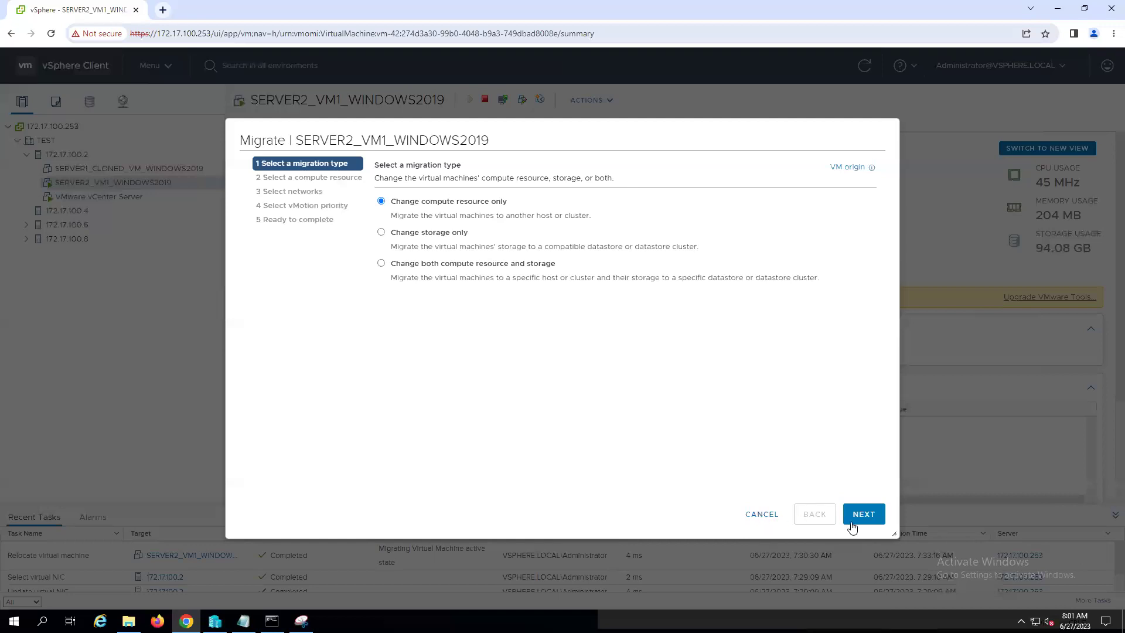
{"action": "left_click", "coordinate": [762, 514]}
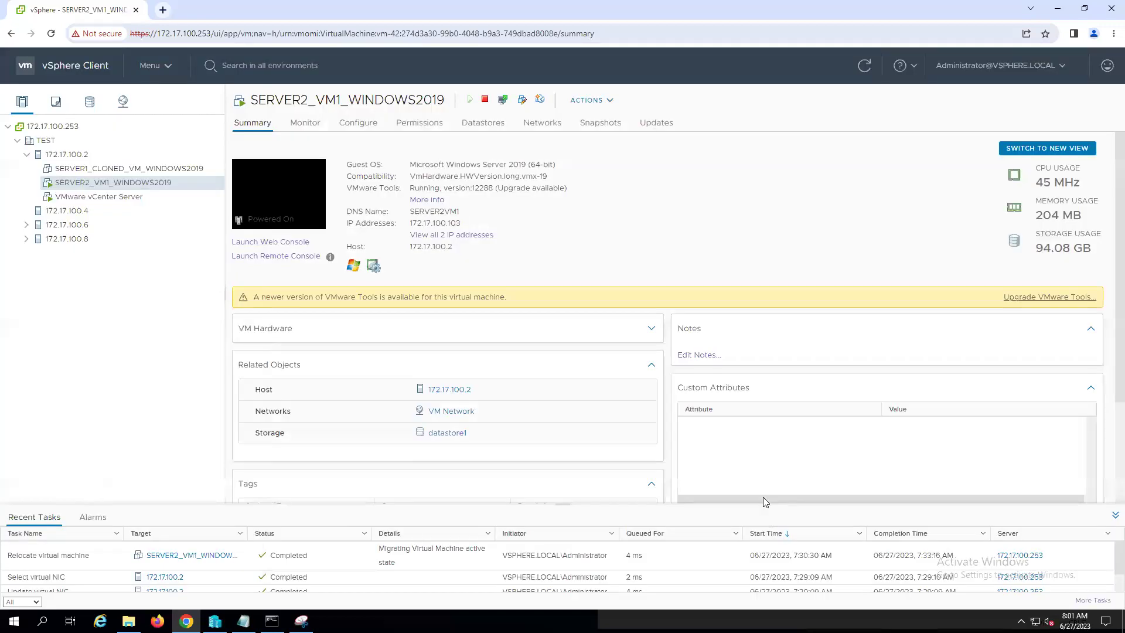
{"action": "left_click", "coordinate": [69, 211]}
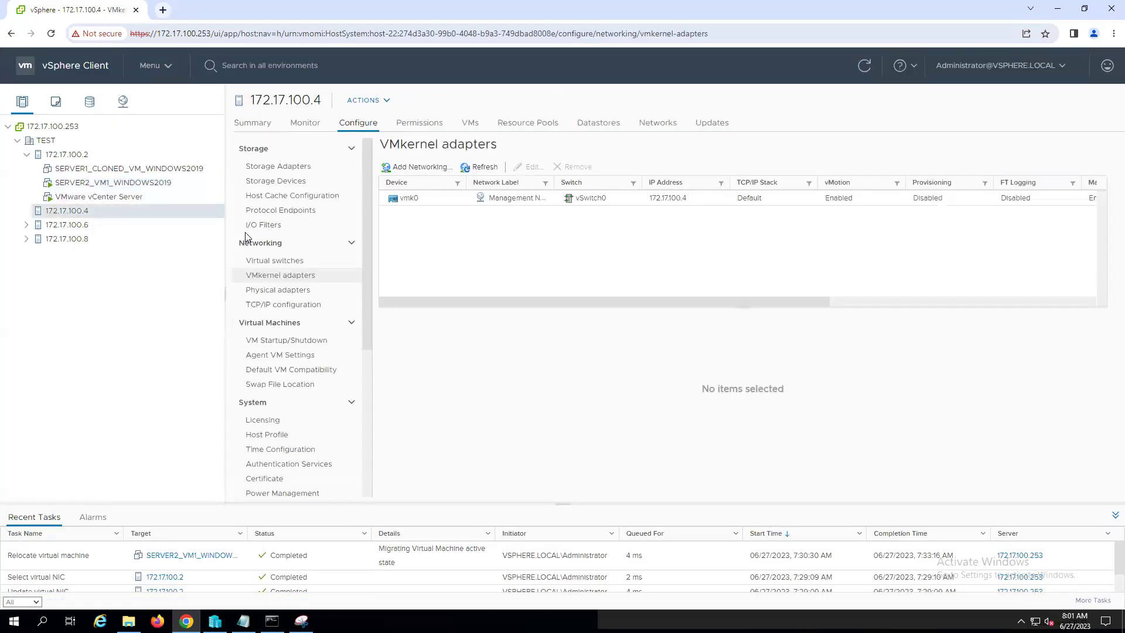
- Check datastores of hosts 172.17.100.4 and 172.17.100.2, then open SERVER2_VM1_WINDOWS2019's summary
{"action": "left_click", "coordinate": [607, 129]}
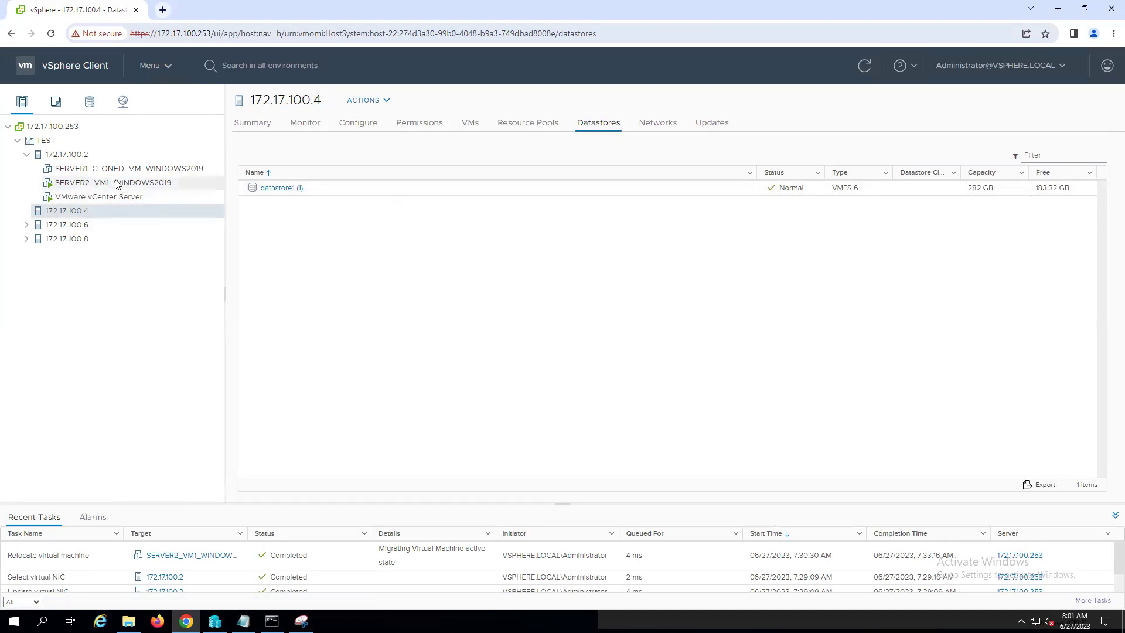
{"action": "left_click", "coordinate": [69, 155]}
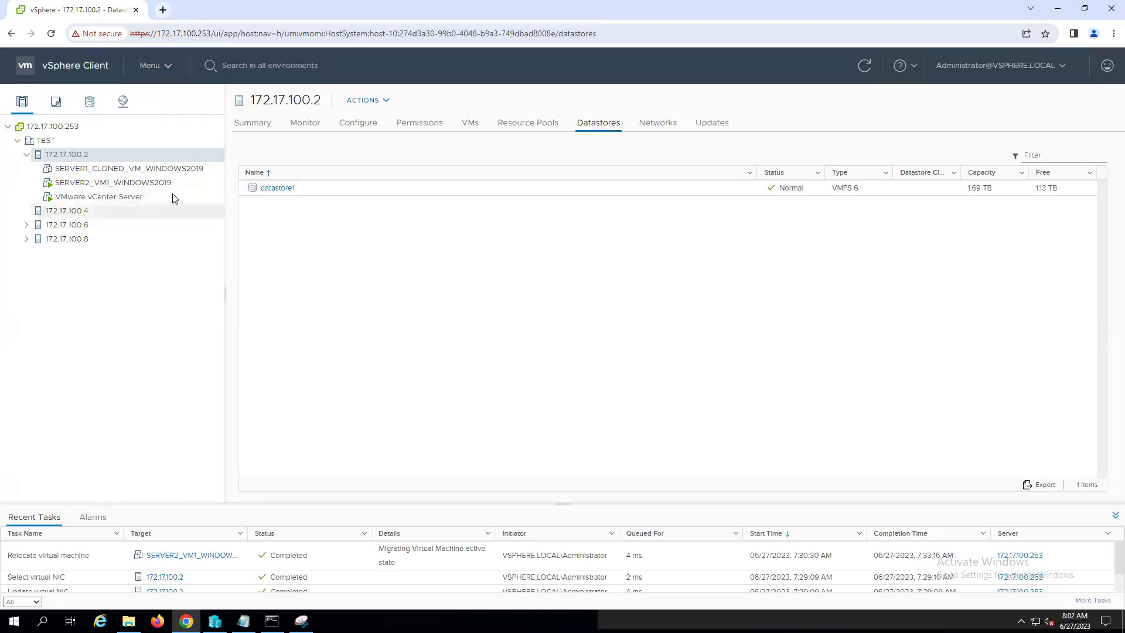
{"action": "left_click", "coordinate": [123, 187]}
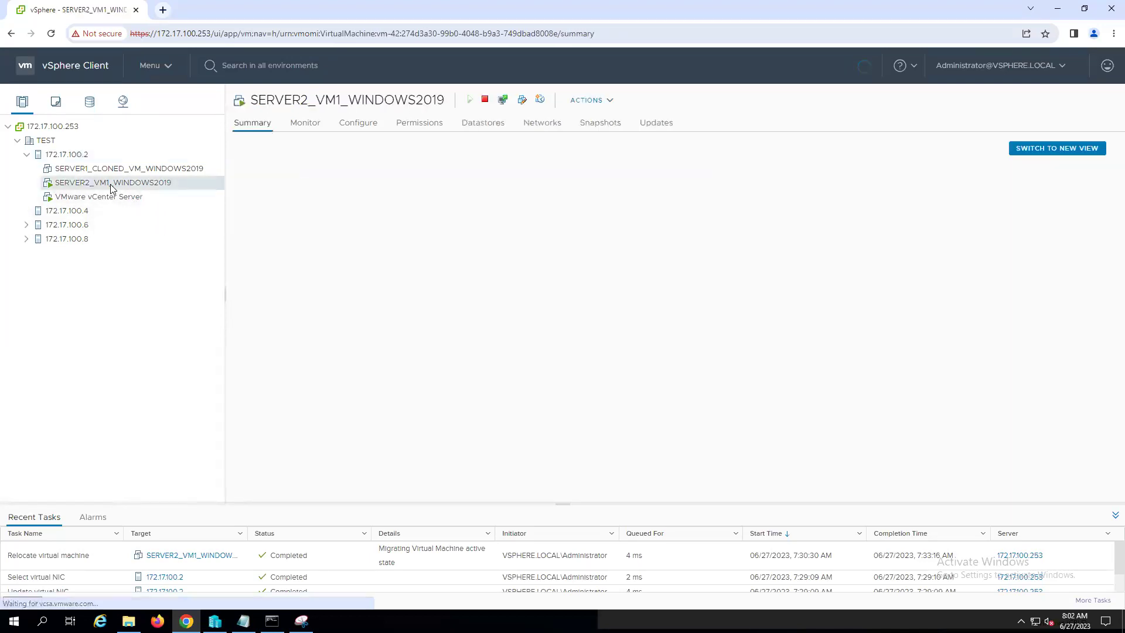
- Start a compute-resource-only migration of SERVER2_VM1_WINDOWS2019 targeting host 172.17.100.2
{"action": "right_click", "coordinate": [122, 184]}
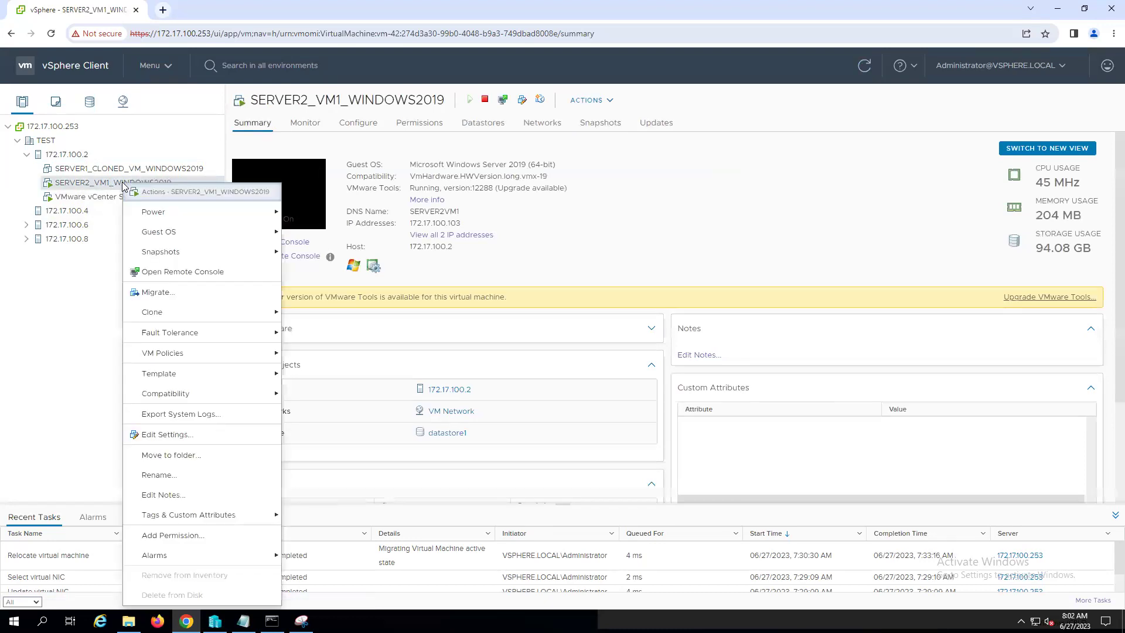
{"action": "left_click", "coordinate": [166, 291]}
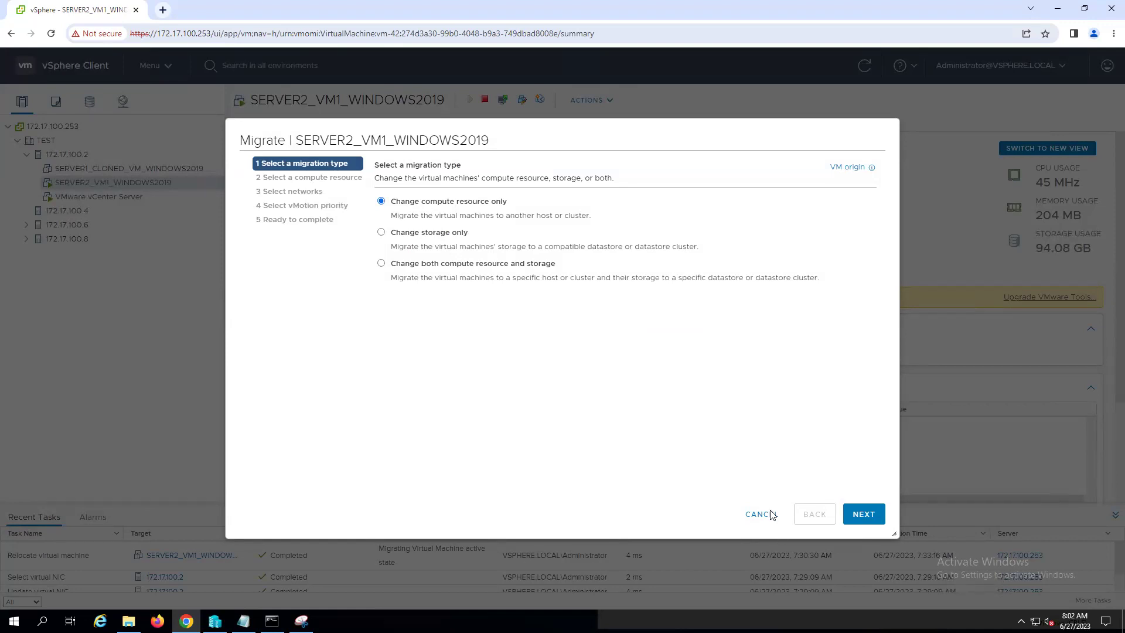
{"action": "left_click", "coordinate": [866, 516]}
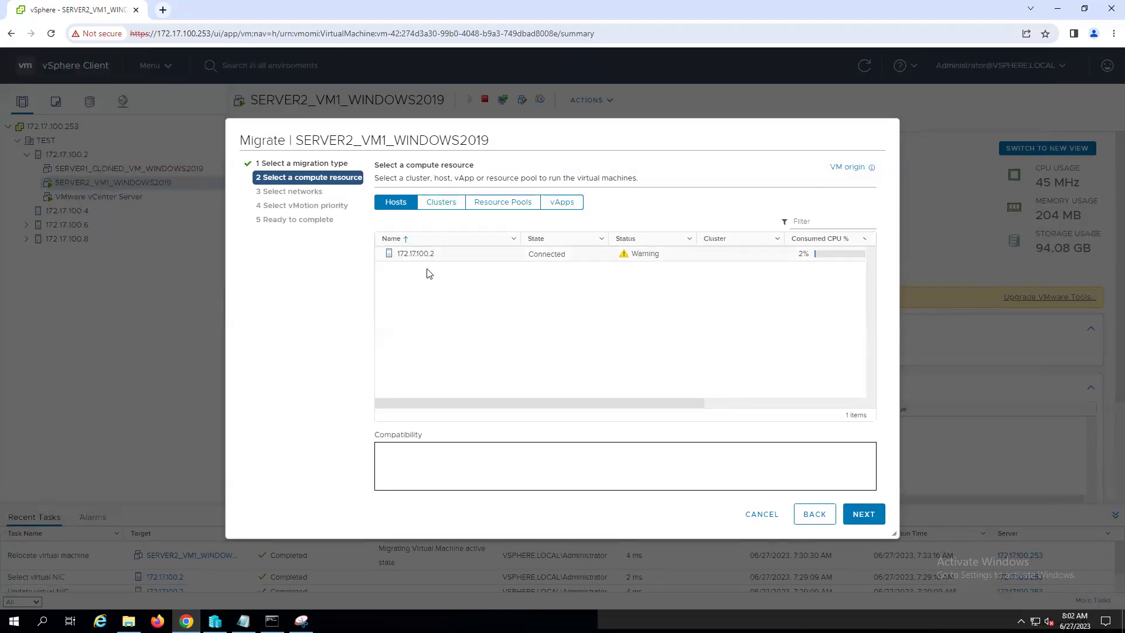
{"action": "left_click", "coordinate": [418, 259]}
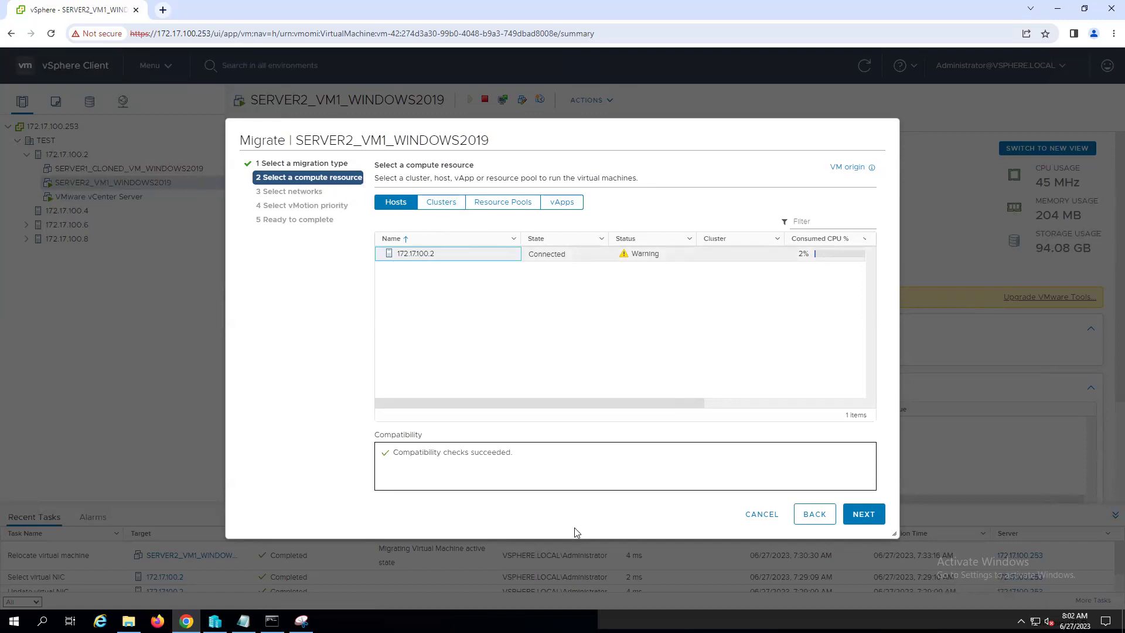
{"action": "left_click", "coordinate": [861, 515]}
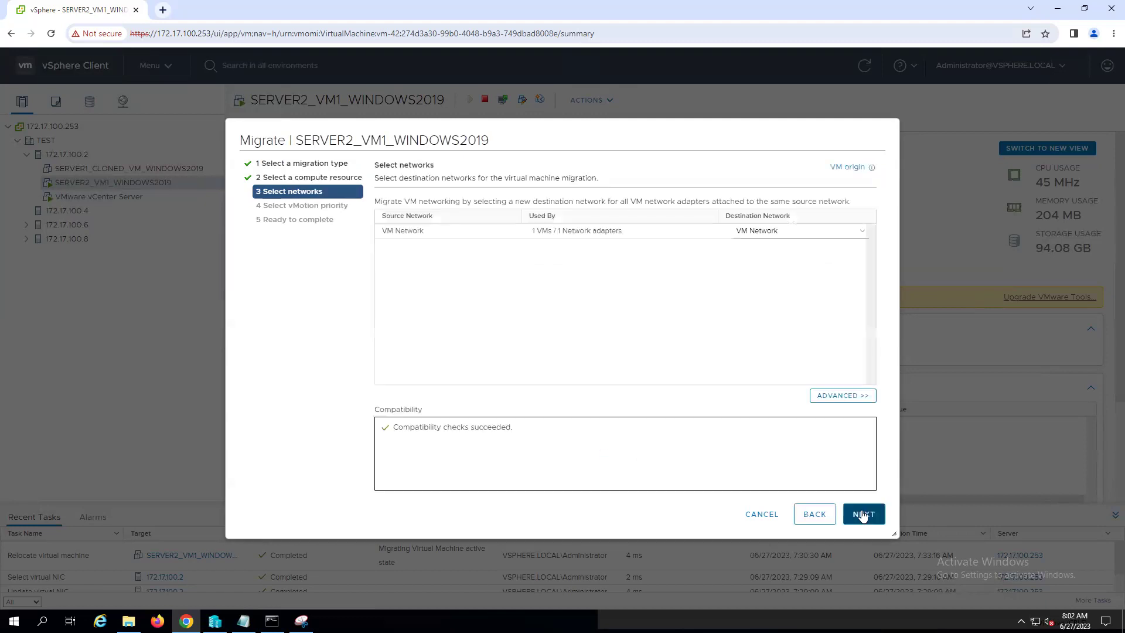
- Check which VMs use VM Network, advance to vMotion priority, then cancel the wizard
{"action": "left_click", "coordinate": [410, 232]}
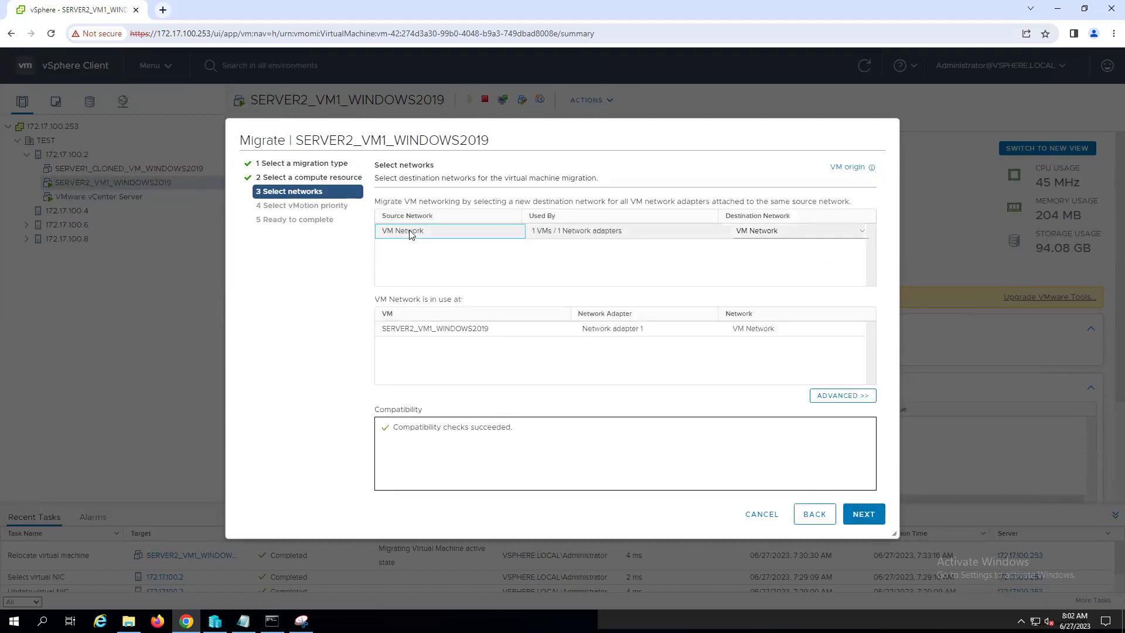
{"action": "left_click", "coordinate": [862, 515]}
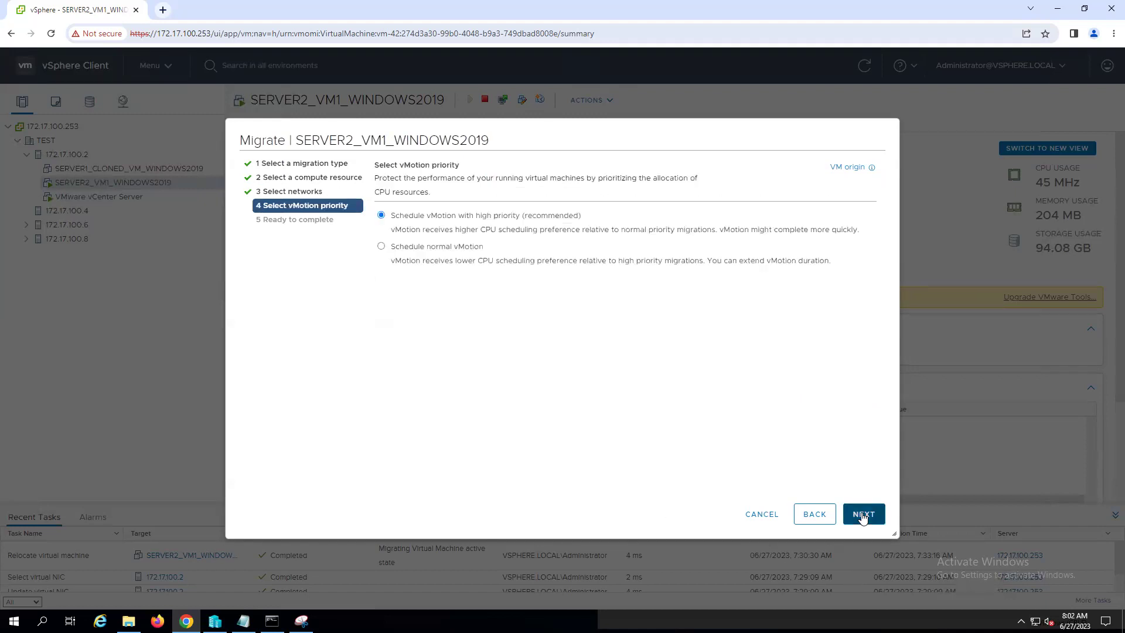
{"action": "left_click", "coordinate": [761, 515]}
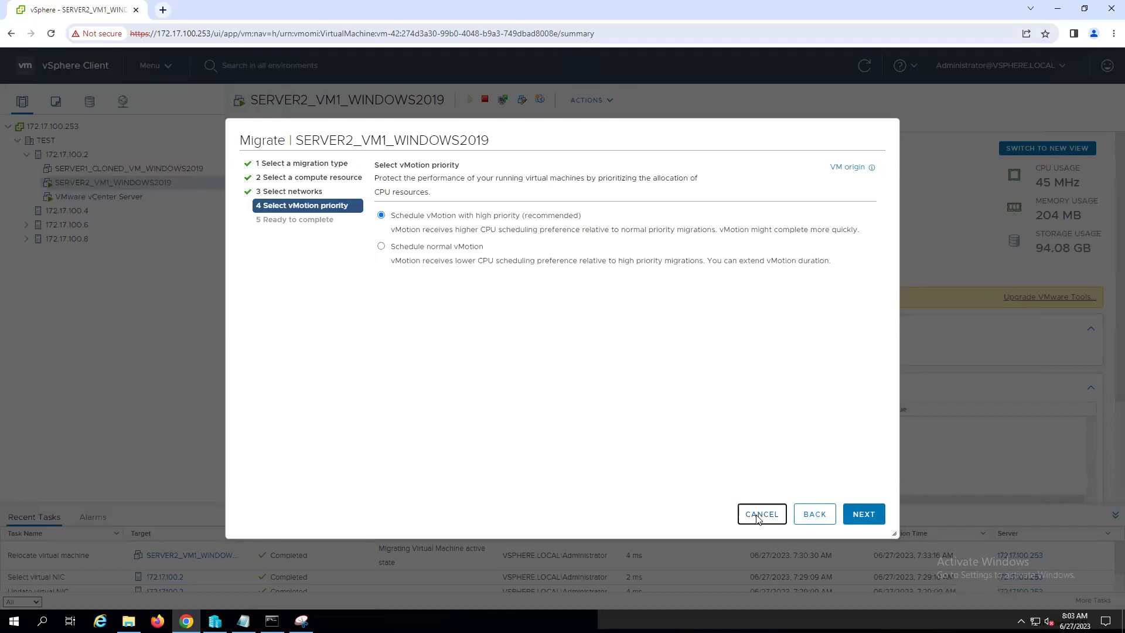
{"action": "left_click", "coordinate": [126, 169]}
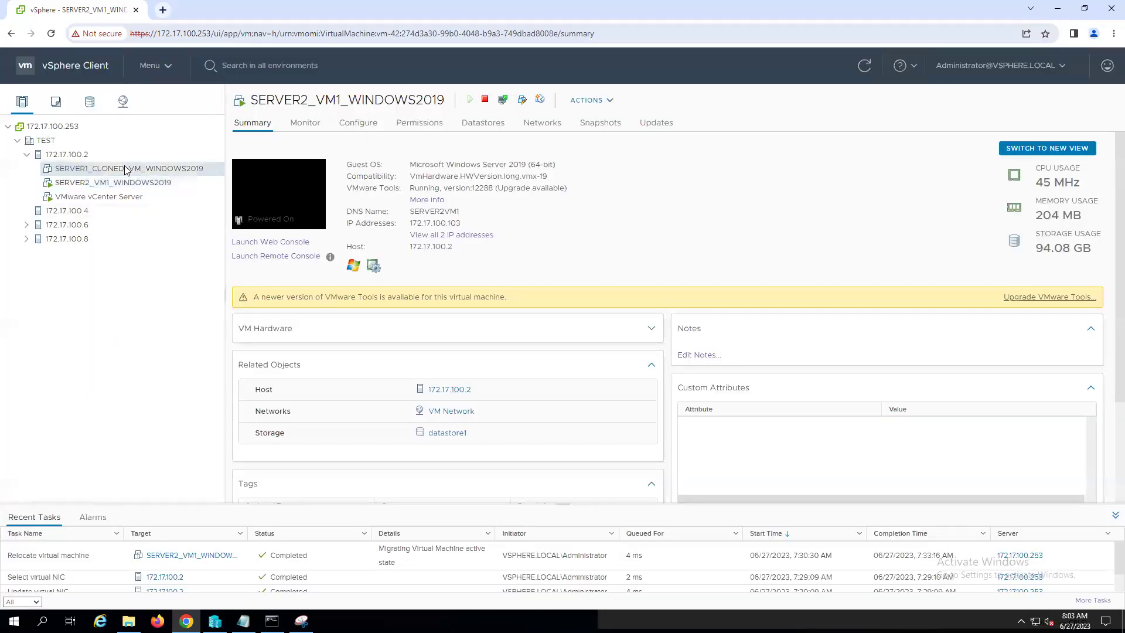
- Start migrating SERVER1_CLONED_VM_WINDOWS2019, keeping the default compute-resource-only migration type
{"action": "right_click", "coordinate": [126, 169]}
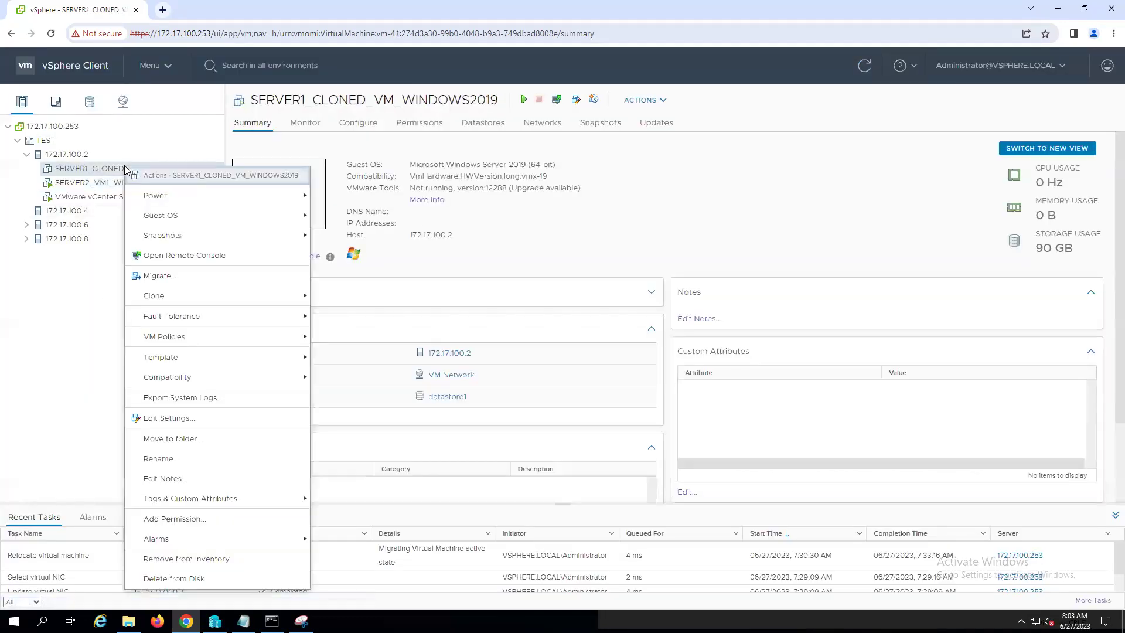
{"action": "left_click", "coordinate": [167, 278]}
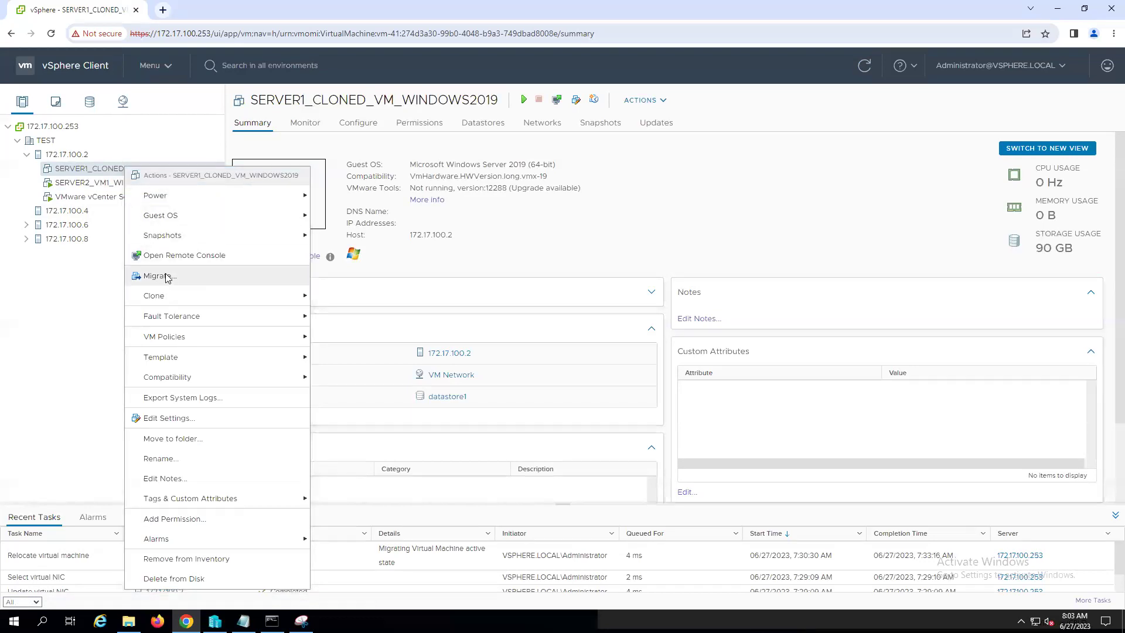
{"action": "left_click", "coordinate": [864, 514]}
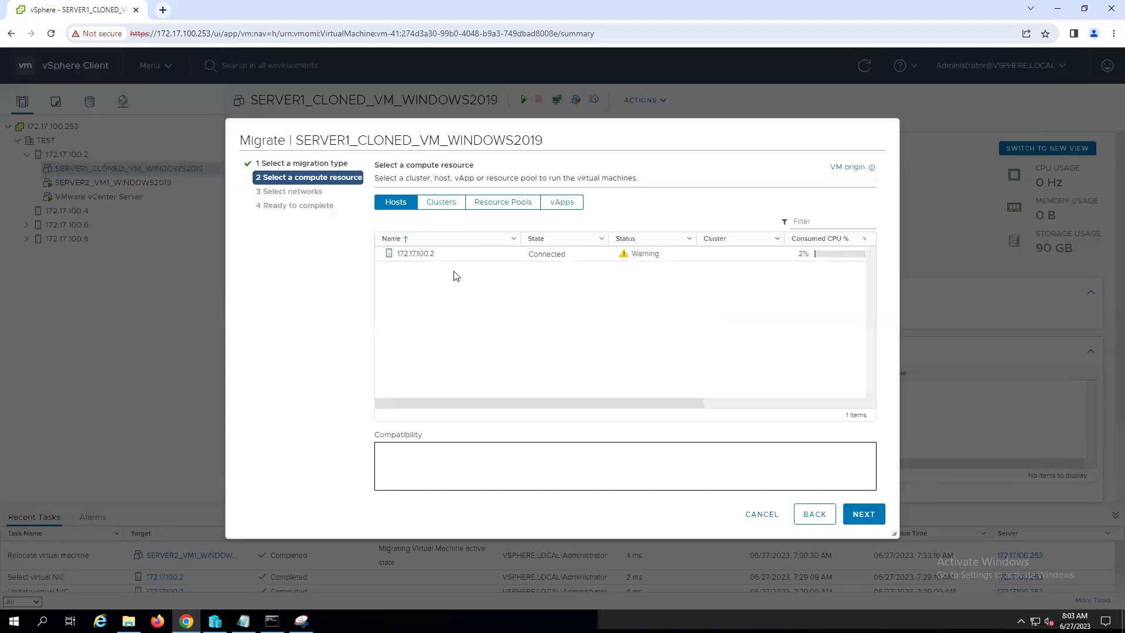
{"action": "left_click", "coordinate": [700, 403]}
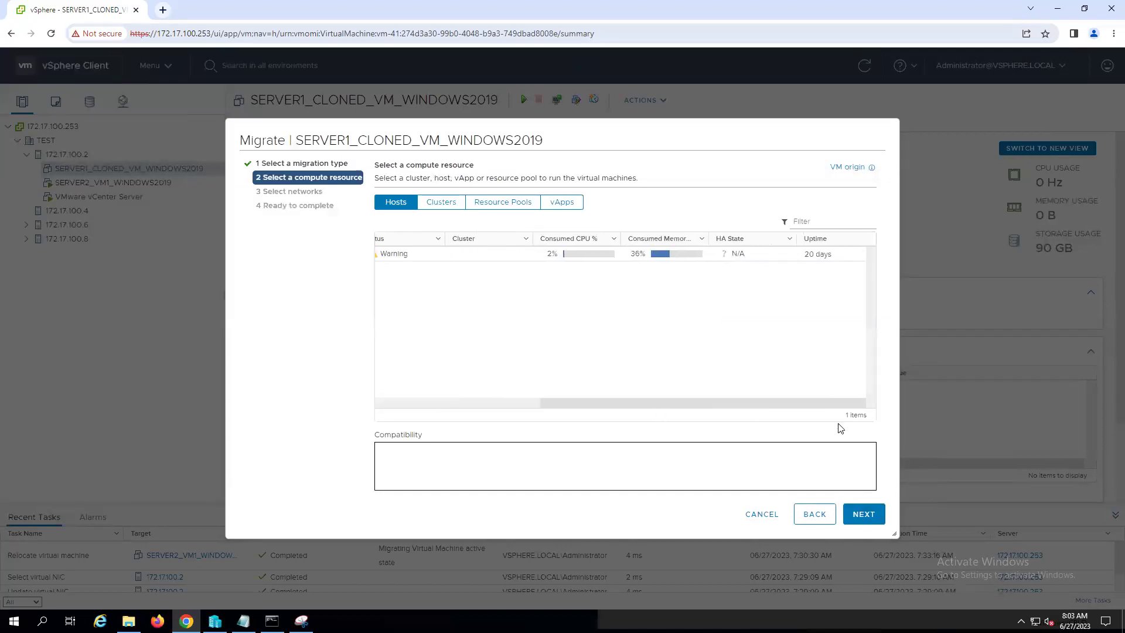
{"action": "left_click", "coordinate": [404, 403]}
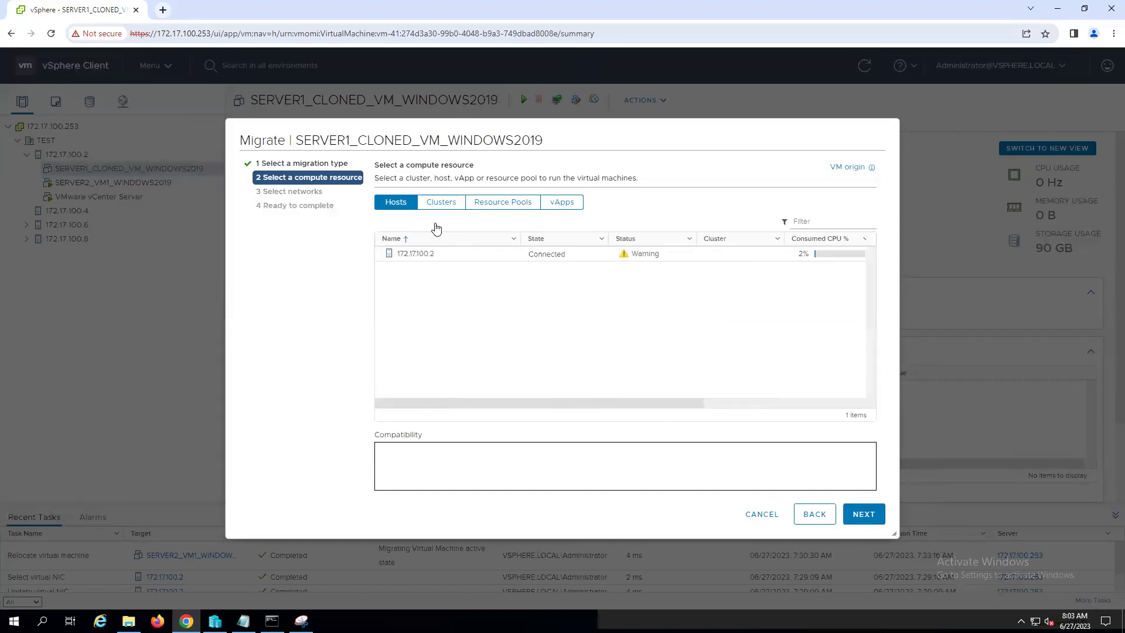
- Check the cluster, resource pool and vApp lists, then pick host 172.17.100.2
{"action": "left_click", "coordinate": [445, 206]}
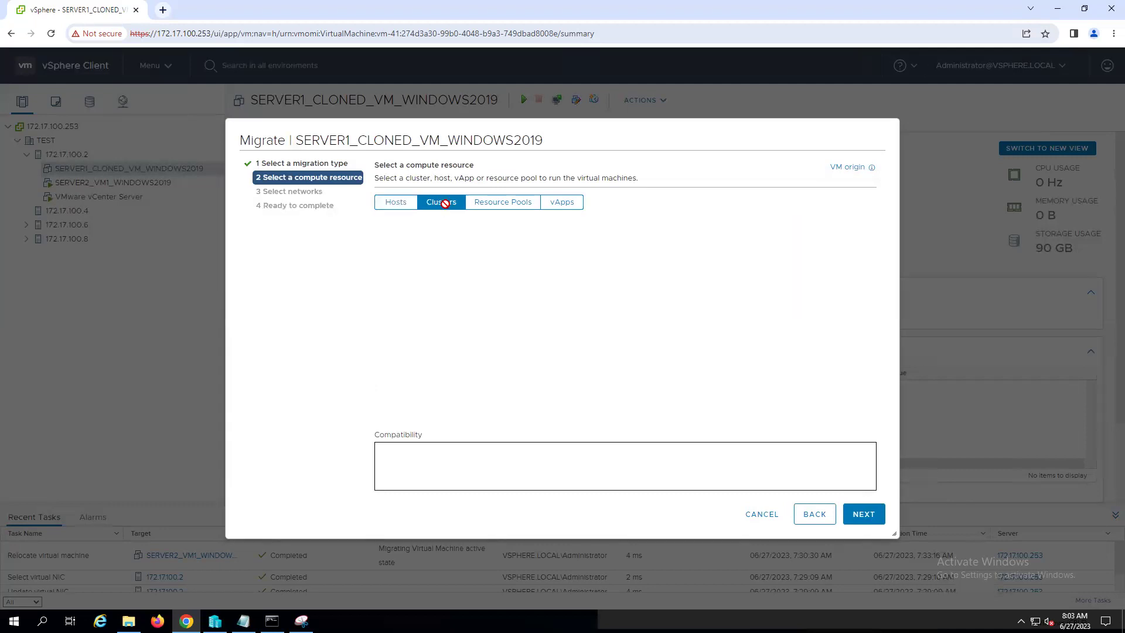
{"action": "left_click", "coordinate": [501, 202]}
{"action": "left_click", "coordinate": [567, 205]}
{"action": "left_click", "coordinate": [390, 201]}
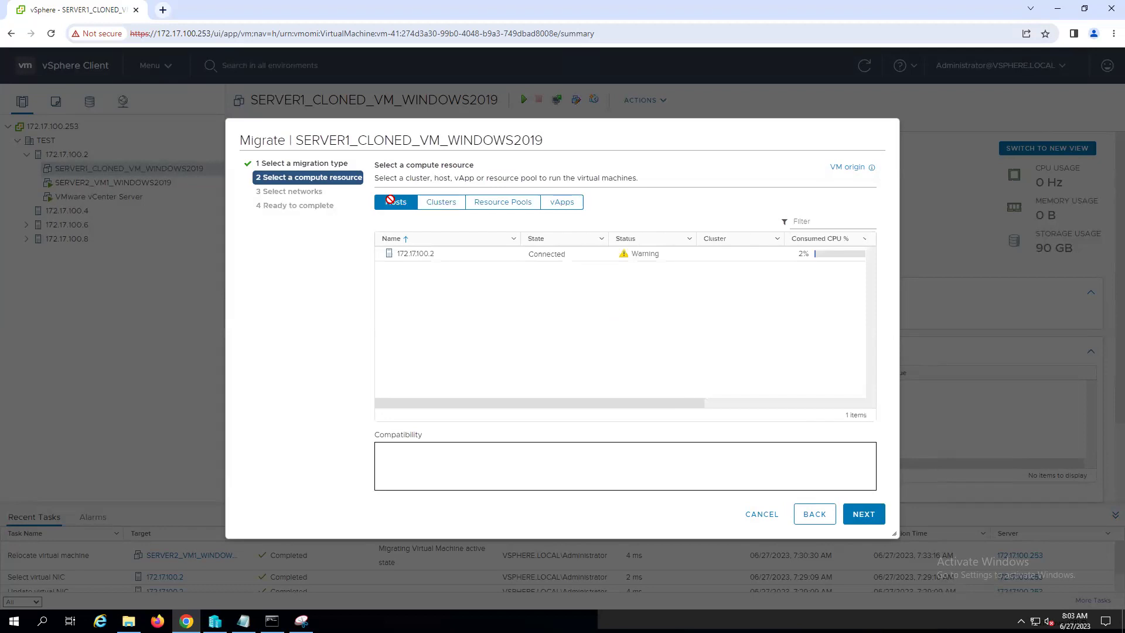
{"action": "left_click", "coordinate": [425, 258]}
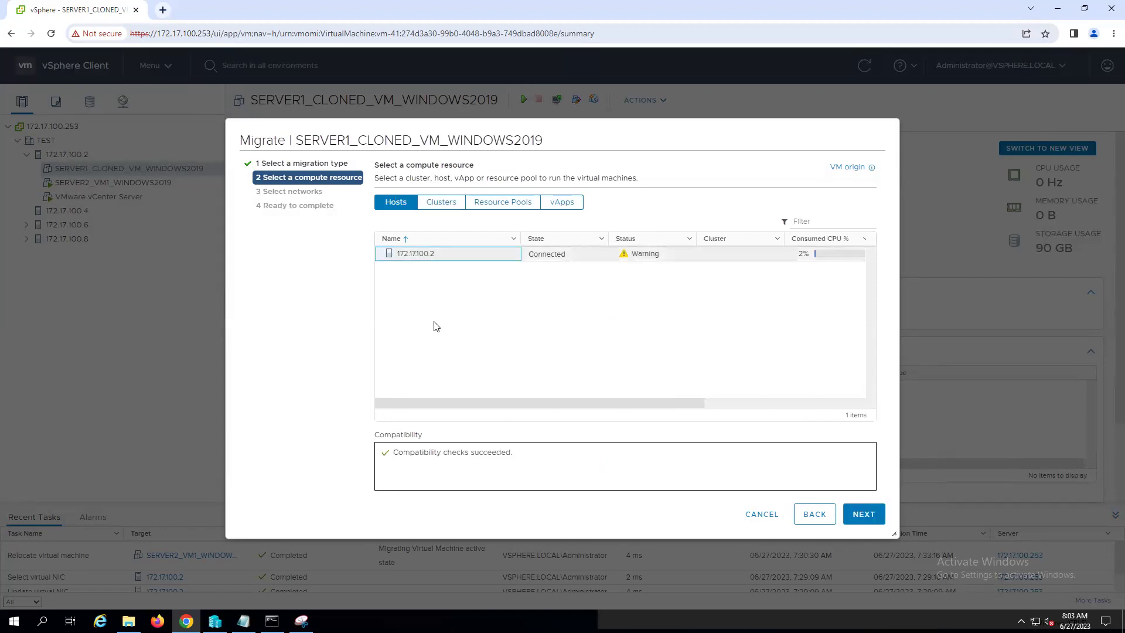
- Keep VM Network as the destination network and end the wizard at the review page
{"action": "left_click", "coordinate": [865, 516]}
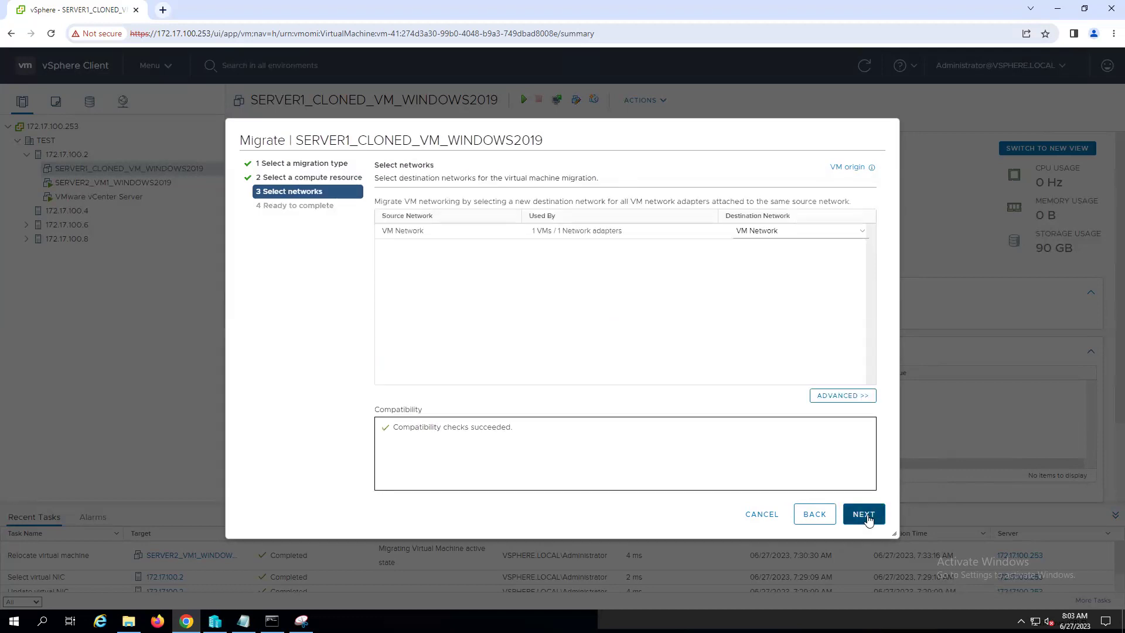
{"action": "left_click", "coordinate": [865, 517]}
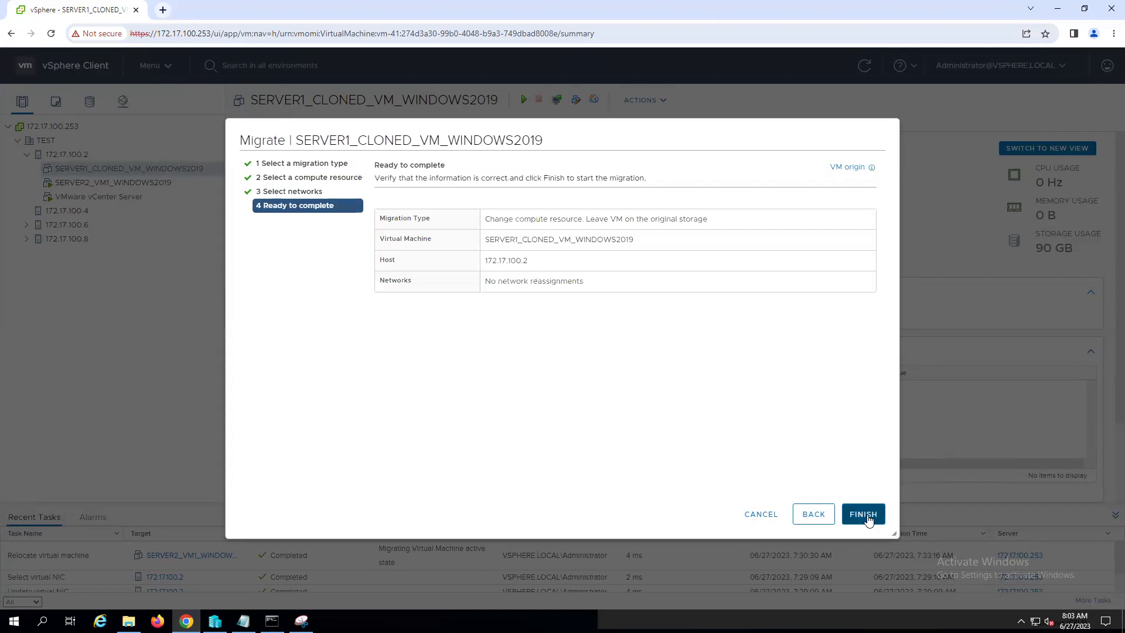
{"action": "left_click", "coordinate": [804, 517]}
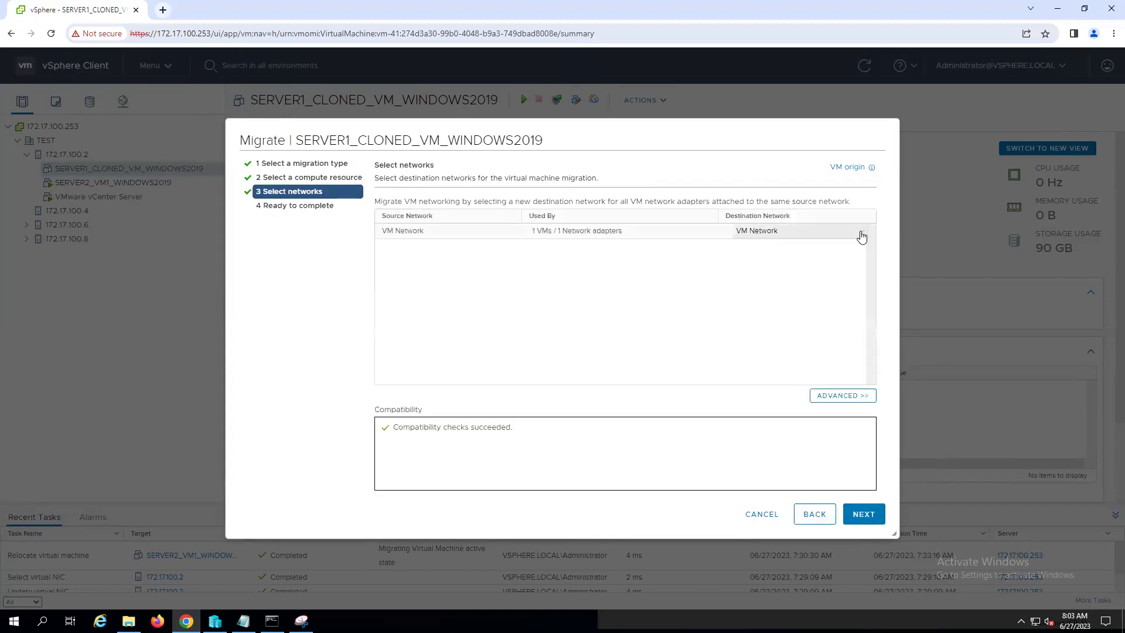
{"action": "left_click", "coordinate": [860, 231]}
{"action": "left_click", "coordinate": [771, 242]}
{"action": "left_click", "coordinate": [607, 235]}
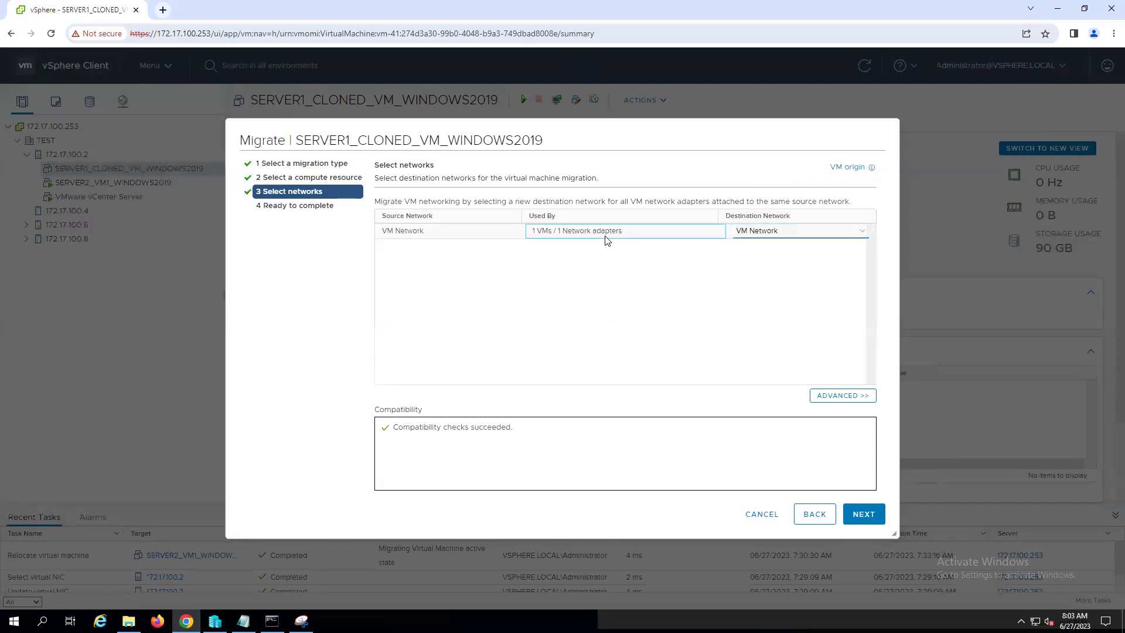
{"action": "left_click", "coordinate": [860, 515]}
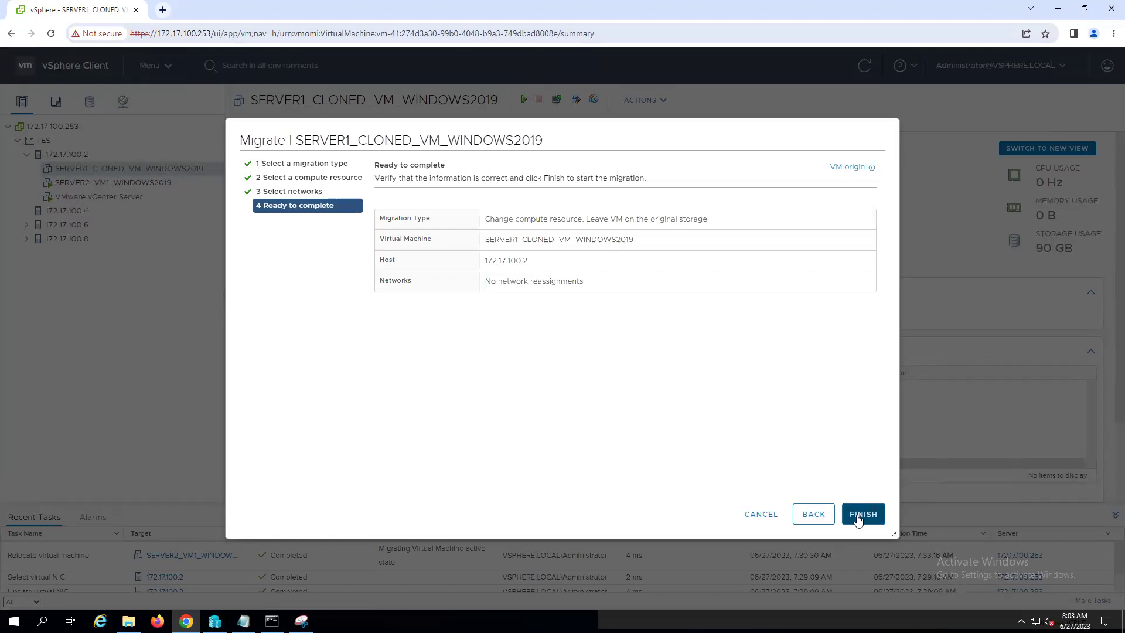
{"action": "left_click", "coordinate": [761, 514]}
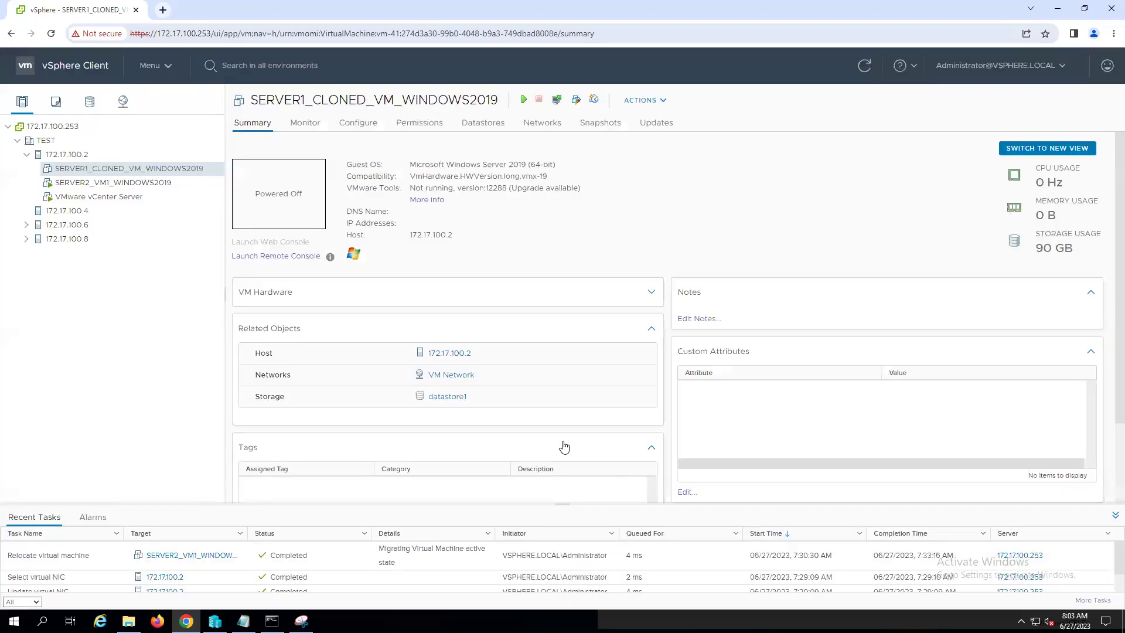
- In the Vcenter notes, insert the missing 'u' so items 1 and 3 read 'resource'
{"action": "left_click", "coordinate": [243, 621]}
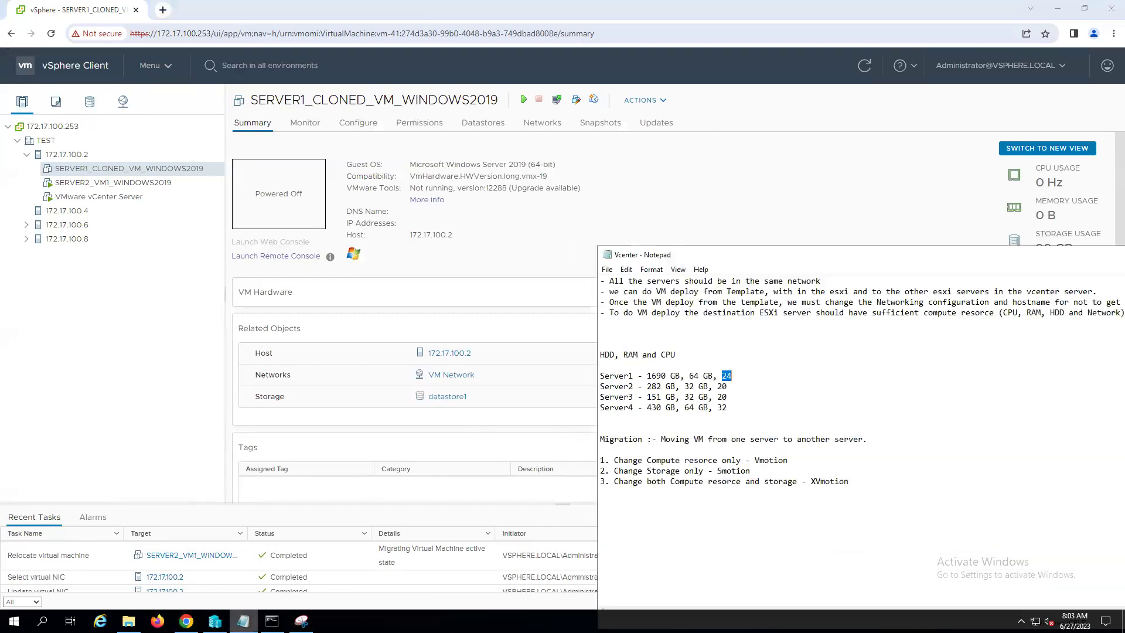
{"action": "left_click", "coordinate": [858, 516]}
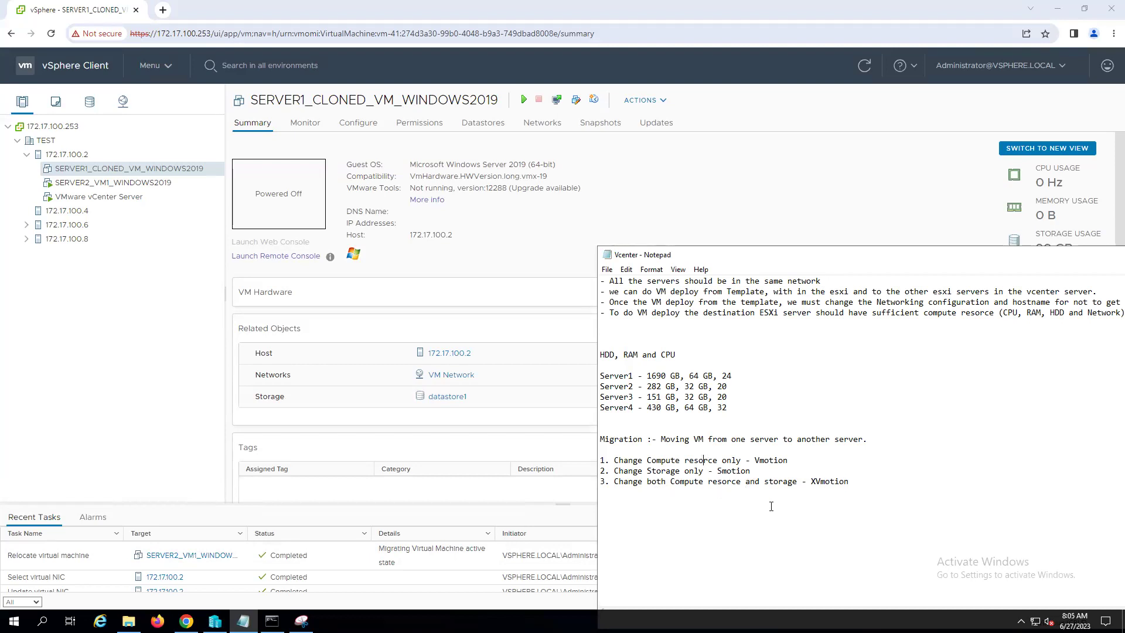
{"action": "type", "text": "u"}
{"action": "left_click", "coordinate": [727, 482]}
{"action": "type", "text": "u"}
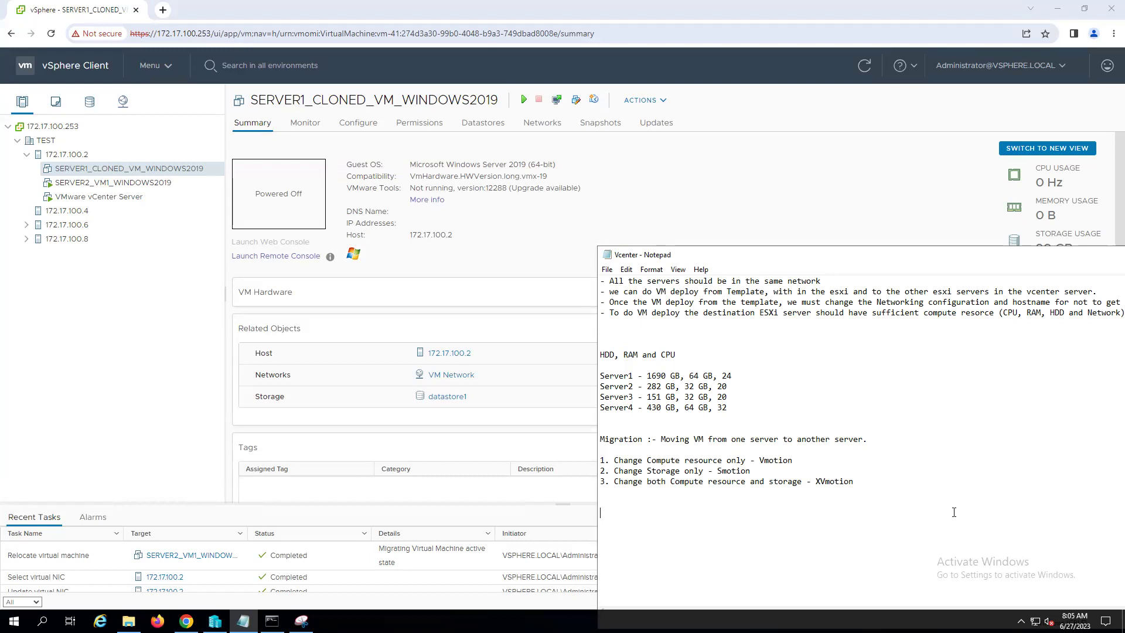
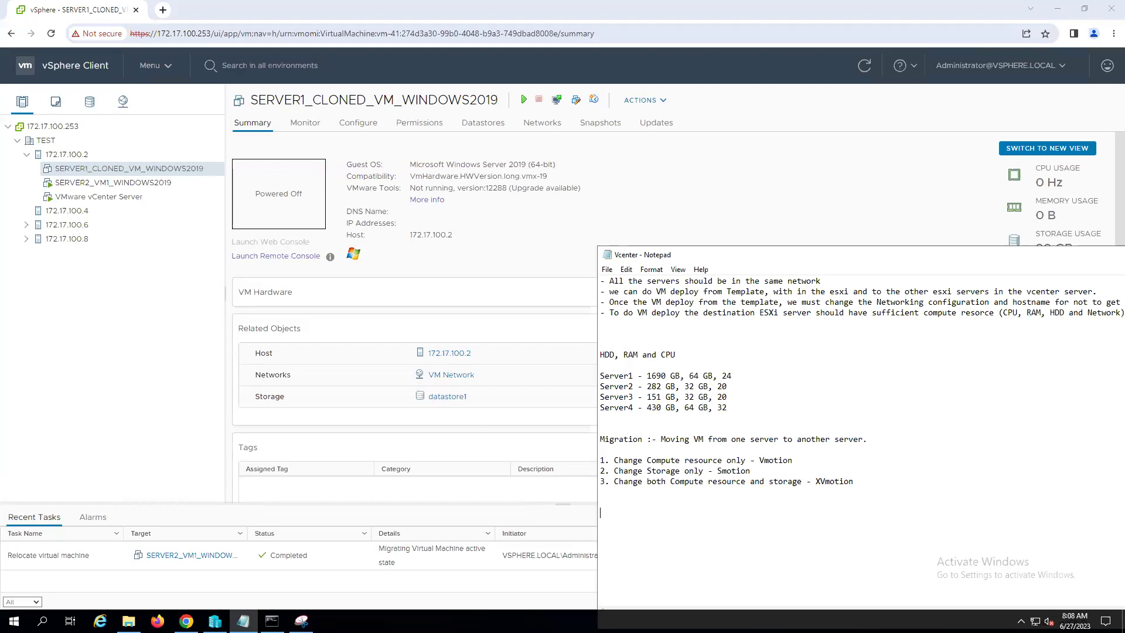
- Open Migrate for SERVER1_CLONED_VM_WINDOWS2019 and choose the 'Change storage only' migration type
{"action": "left_click", "coordinate": [134, 171]}
{"action": "right_click", "coordinate": [135, 171]}
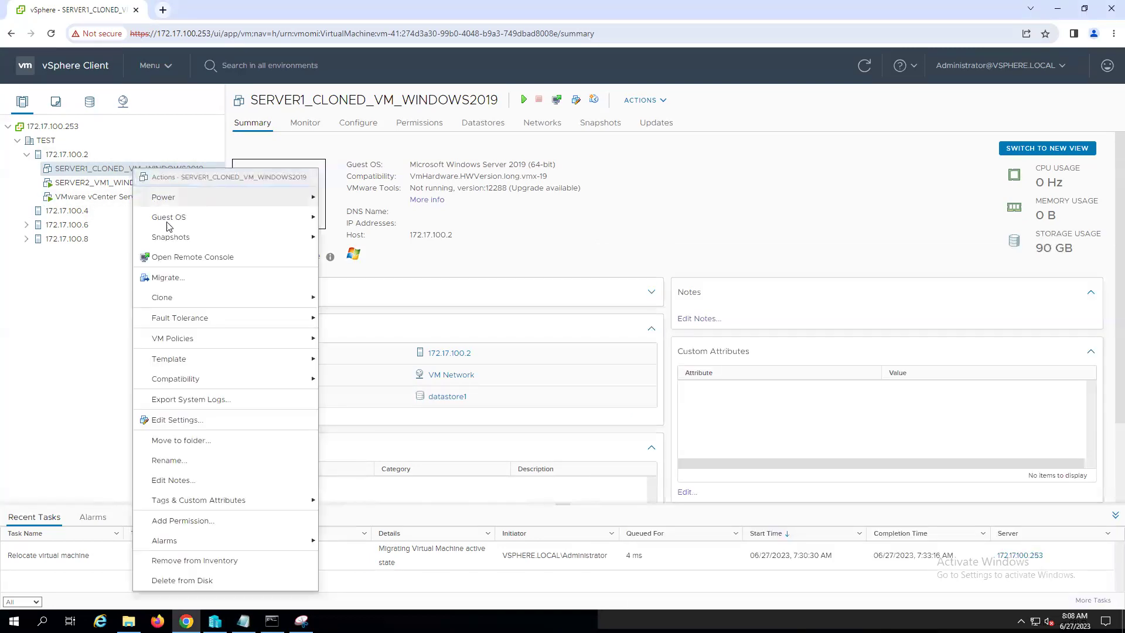
{"action": "left_click", "coordinate": [175, 278]}
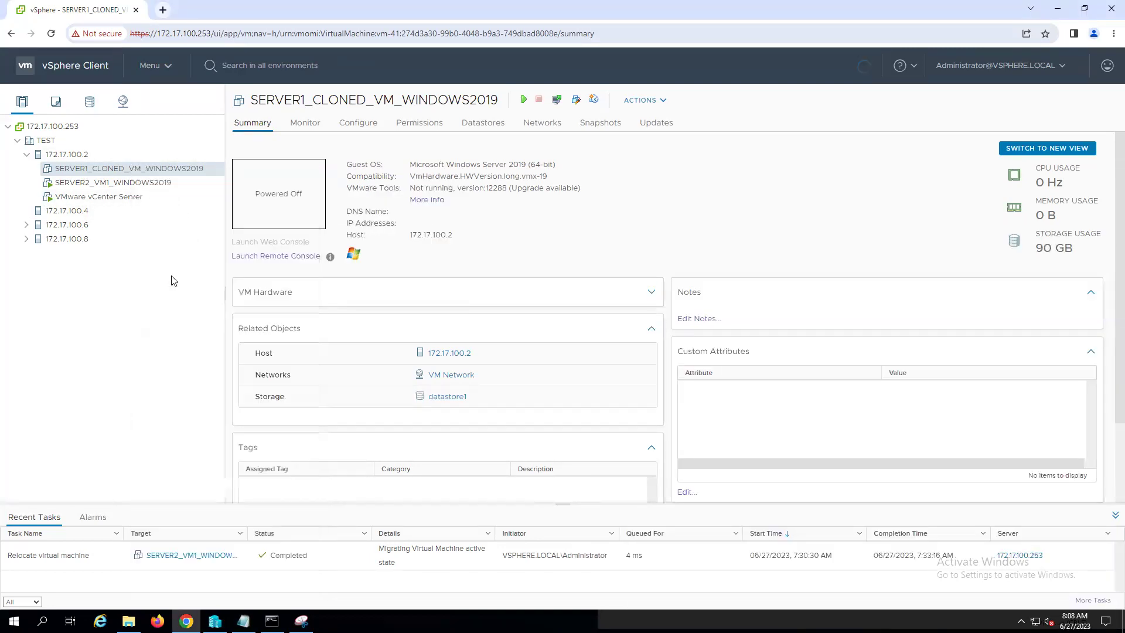
{"action": "left_click", "coordinate": [381, 232]}
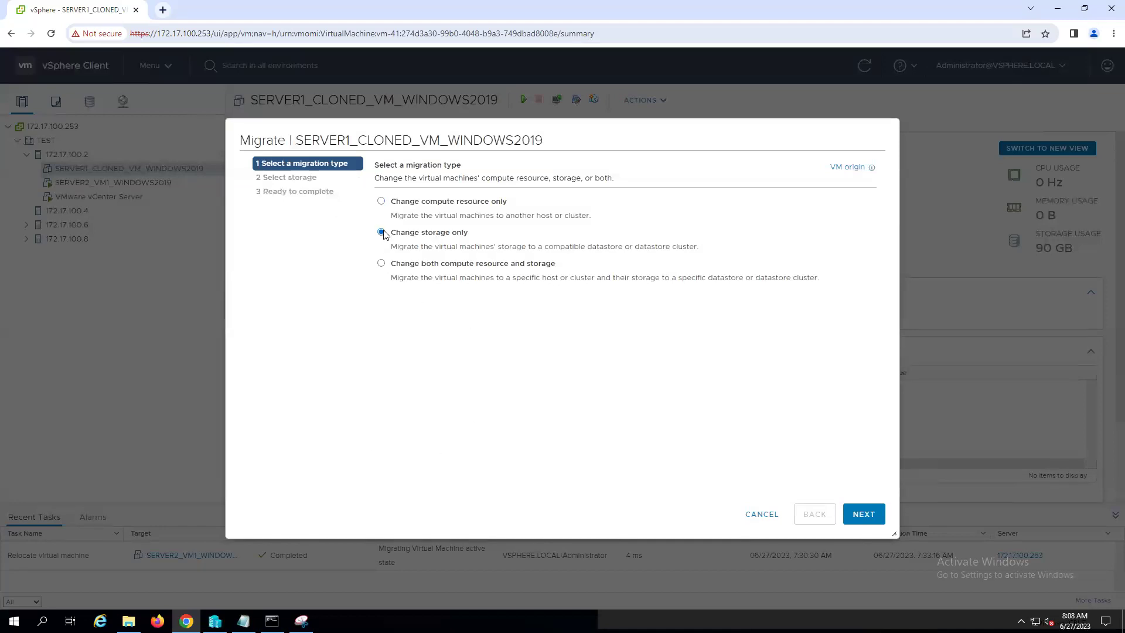
- Try datastore1 as the destination storage, then back out and cancel the migration wizard
{"action": "left_click", "coordinate": [853, 514]}
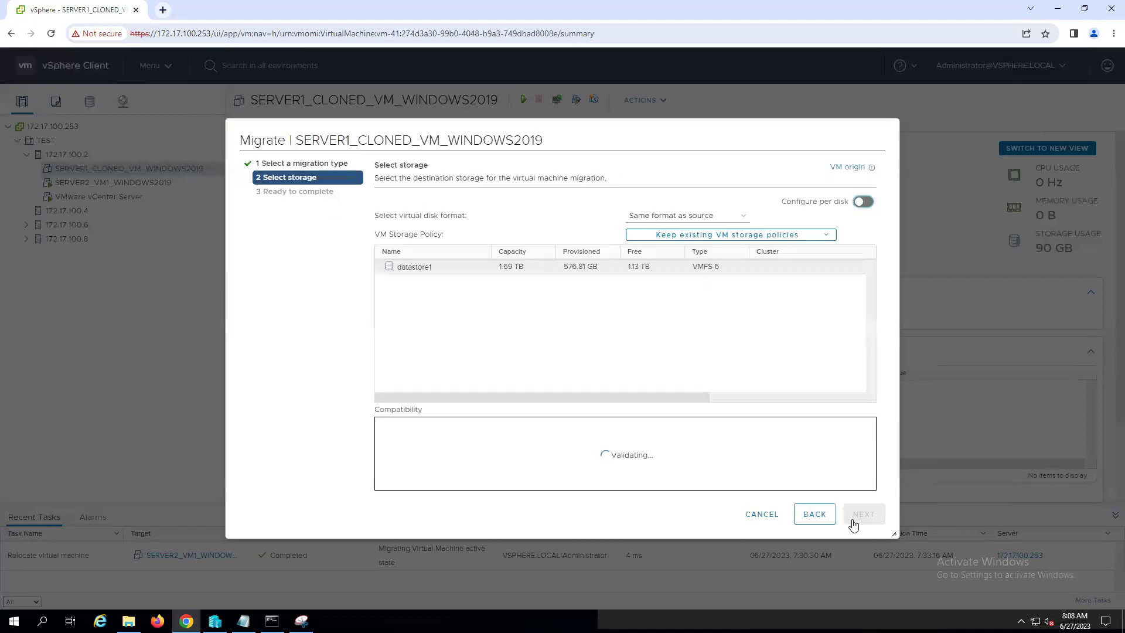
{"action": "left_click", "coordinate": [404, 268]}
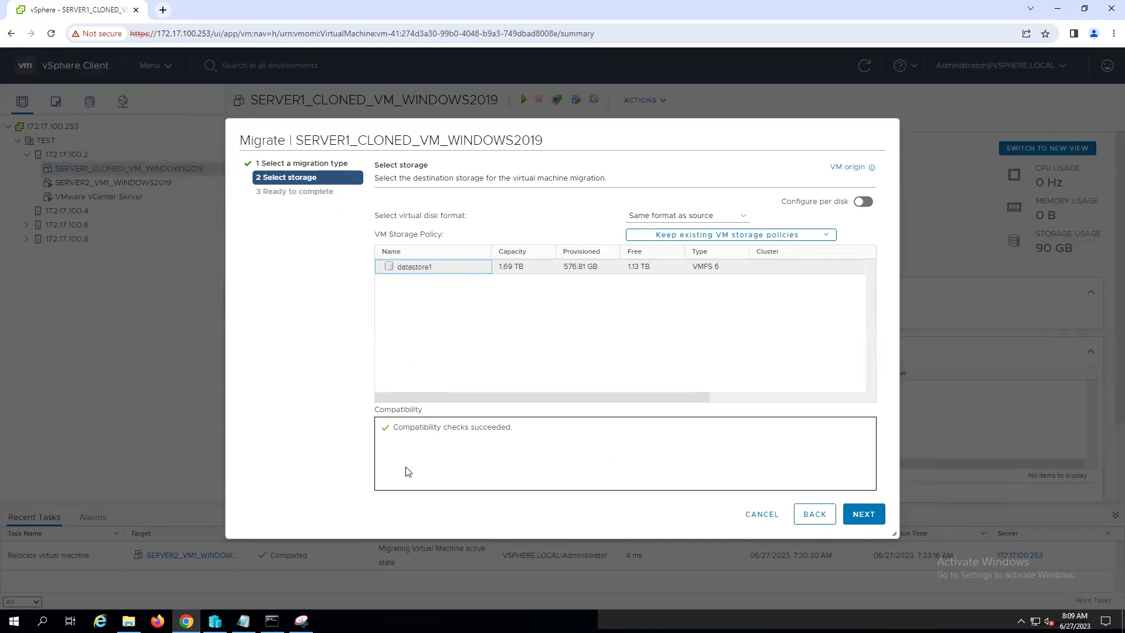
{"action": "left_click", "coordinate": [419, 289]}
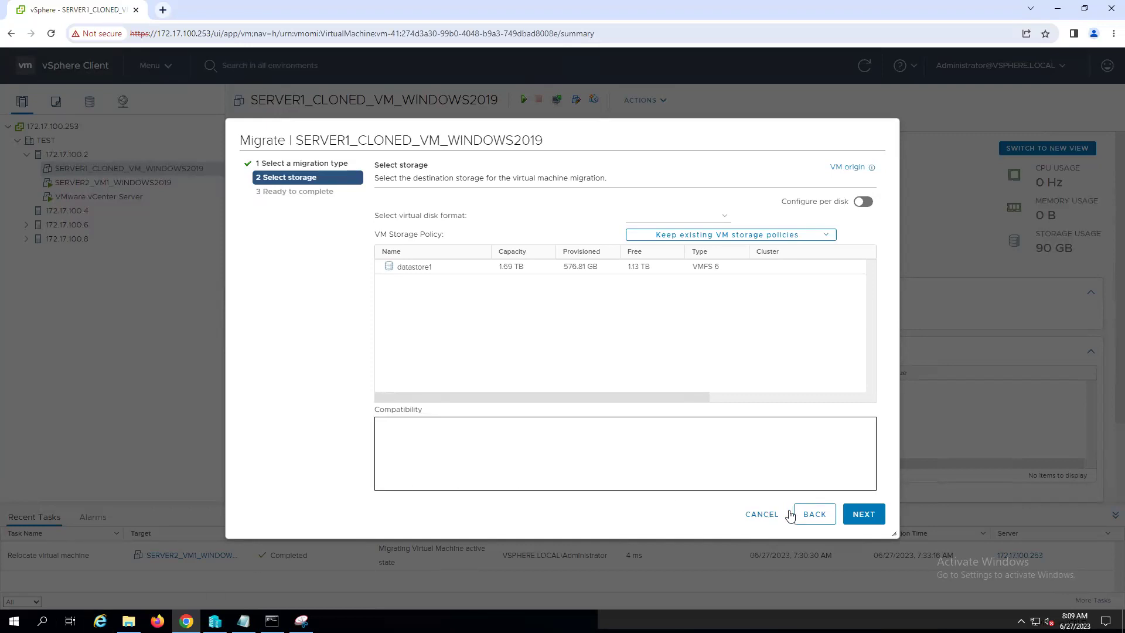
{"action": "left_click", "coordinate": [814, 514]}
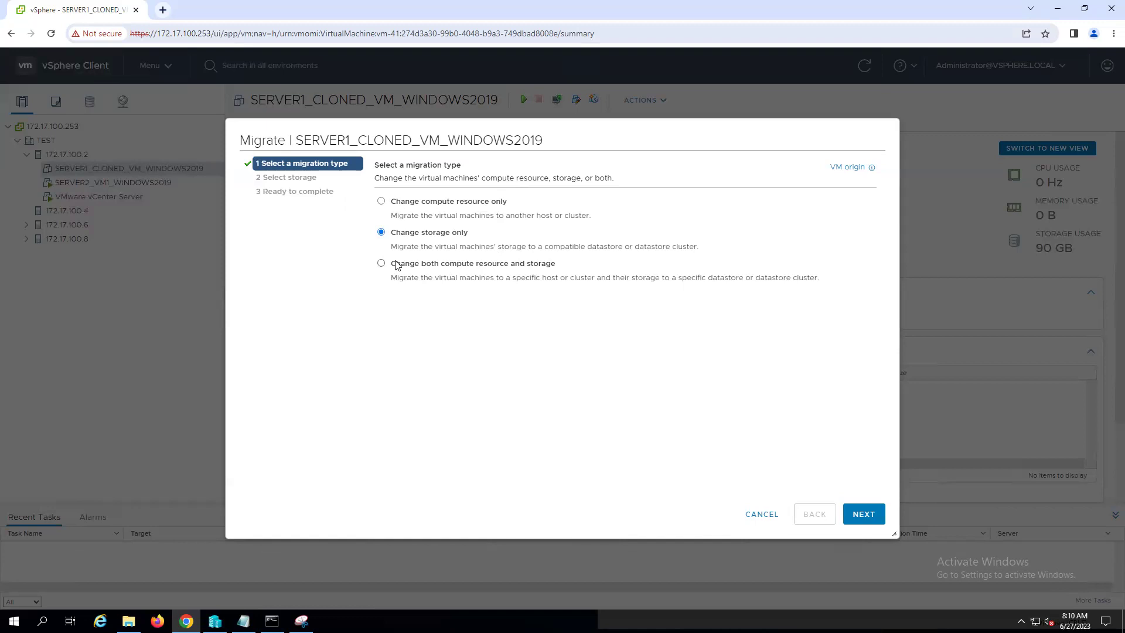
{"action": "left_click", "coordinate": [762, 515]}
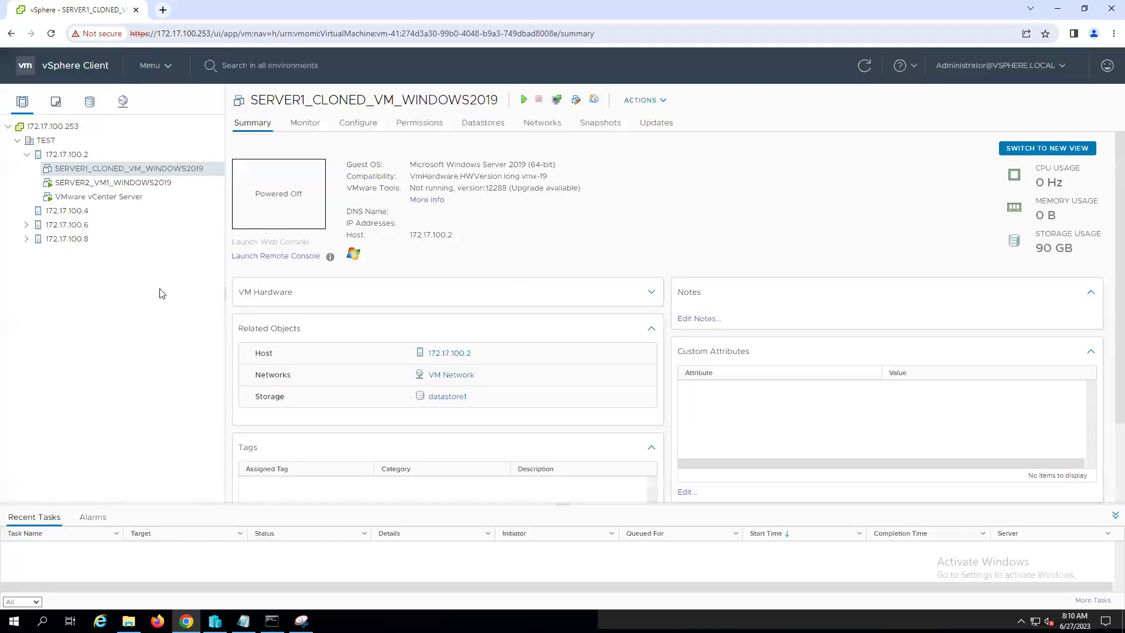
- Expand hosts 172.17.100.6 and 172.17.100.8, then open host 172.17.100.6's Configure tab
{"action": "left_click", "coordinate": [27, 155]}
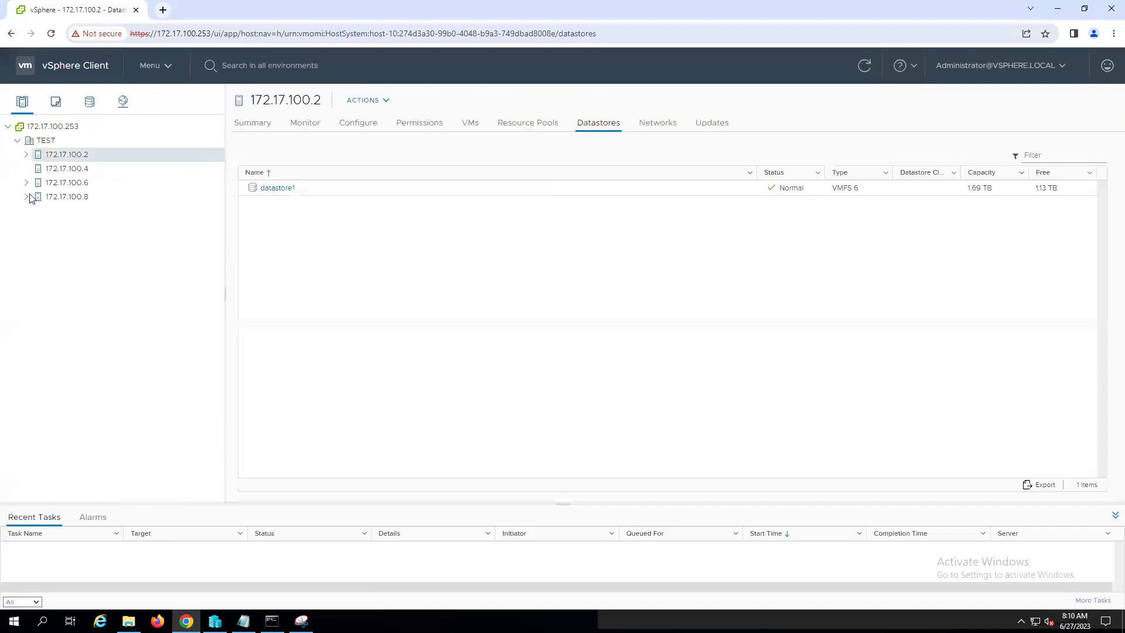
{"action": "left_click", "coordinate": [26, 183]}
{"action": "left_click", "coordinate": [27, 211]}
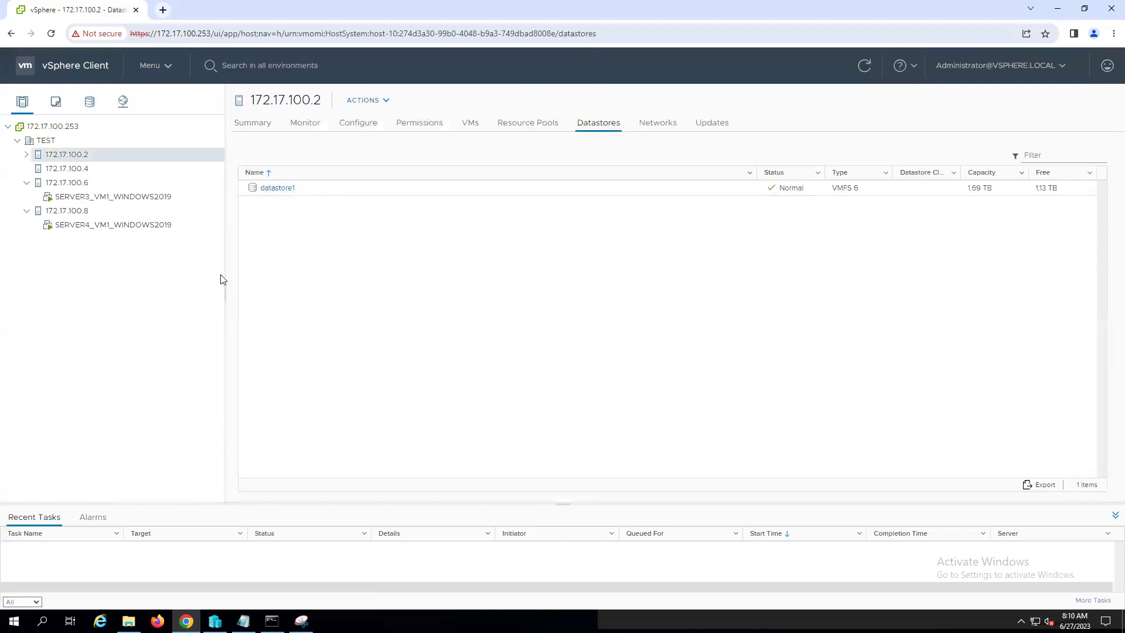
{"action": "left_click", "coordinate": [113, 197]}
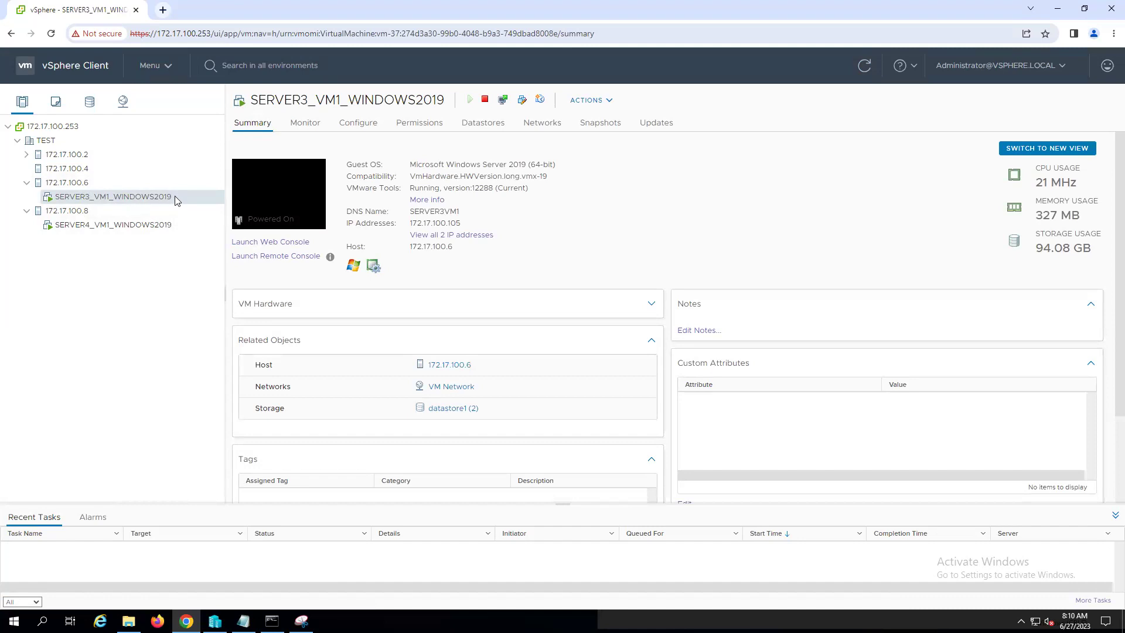
{"action": "left_click", "coordinate": [66, 186]}
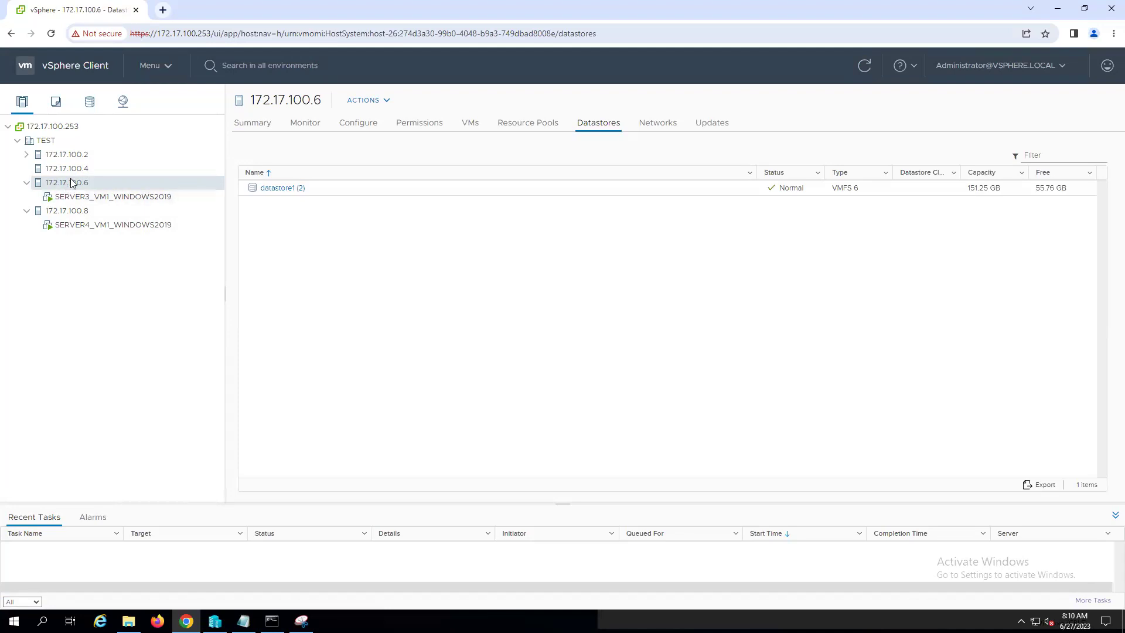
{"action": "left_click", "coordinate": [360, 127]}
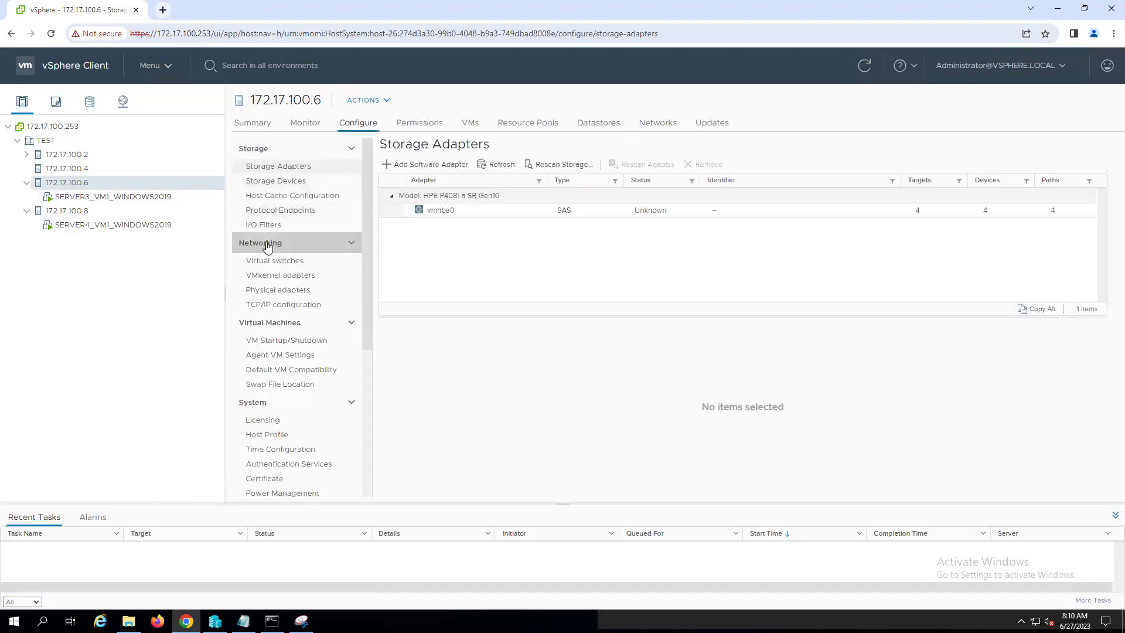
- Enable vMotion on host 172.17.100.6's vmk0 adapter, then switch to host 172.17.100.8
{"action": "left_click", "coordinate": [267, 246]}
{"action": "left_click", "coordinate": [267, 246]}
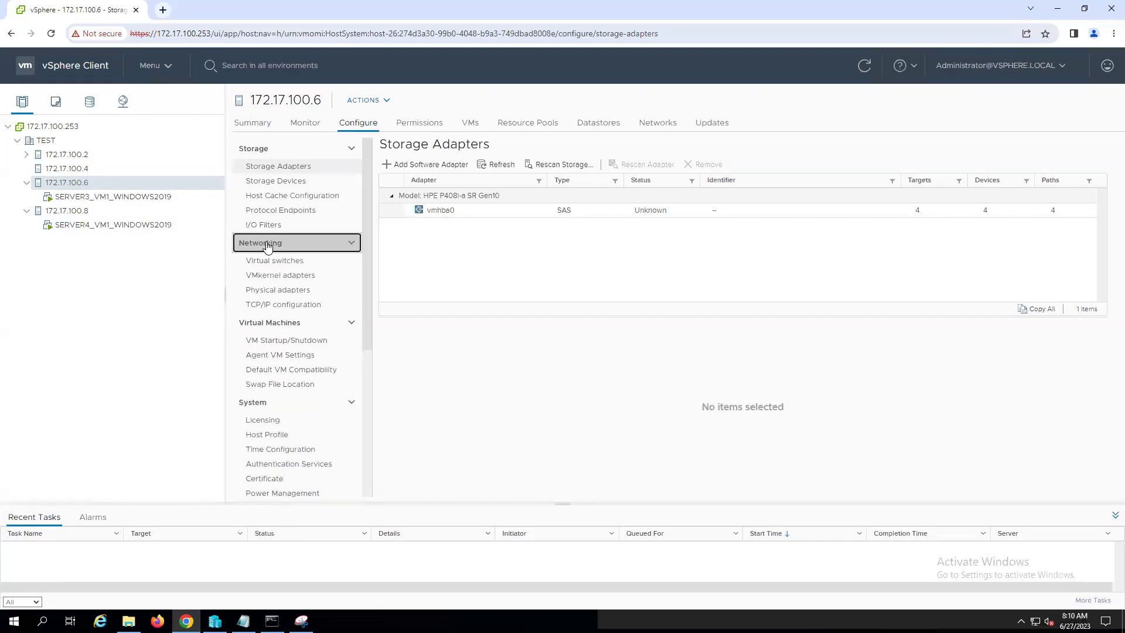
{"action": "left_click", "coordinate": [285, 277]}
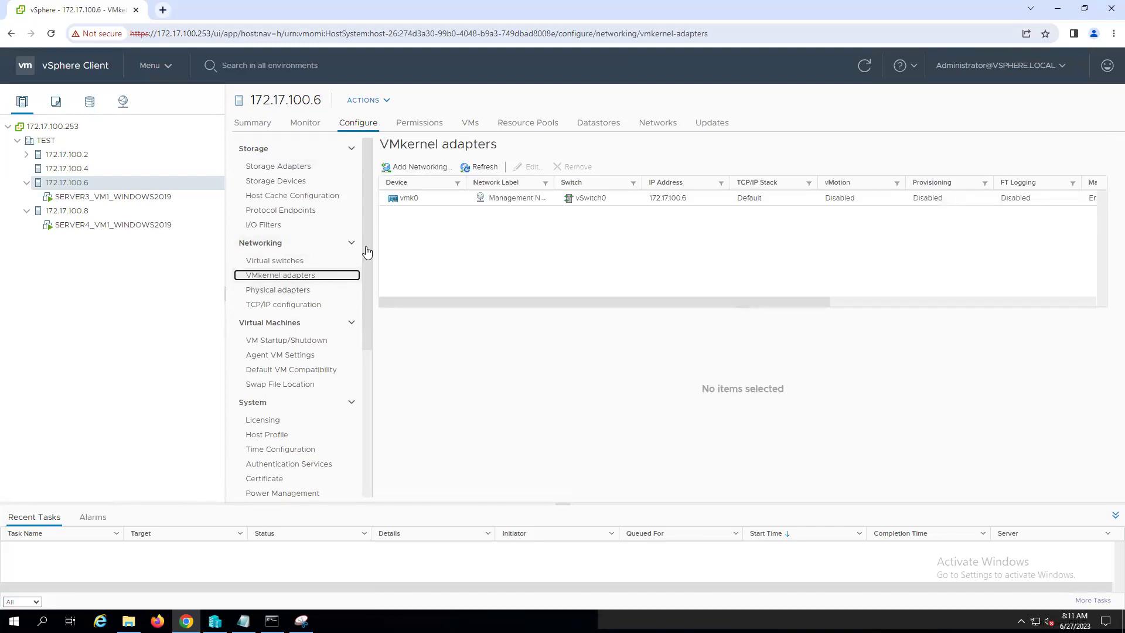
{"action": "left_click", "coordinate": [414, 199]}
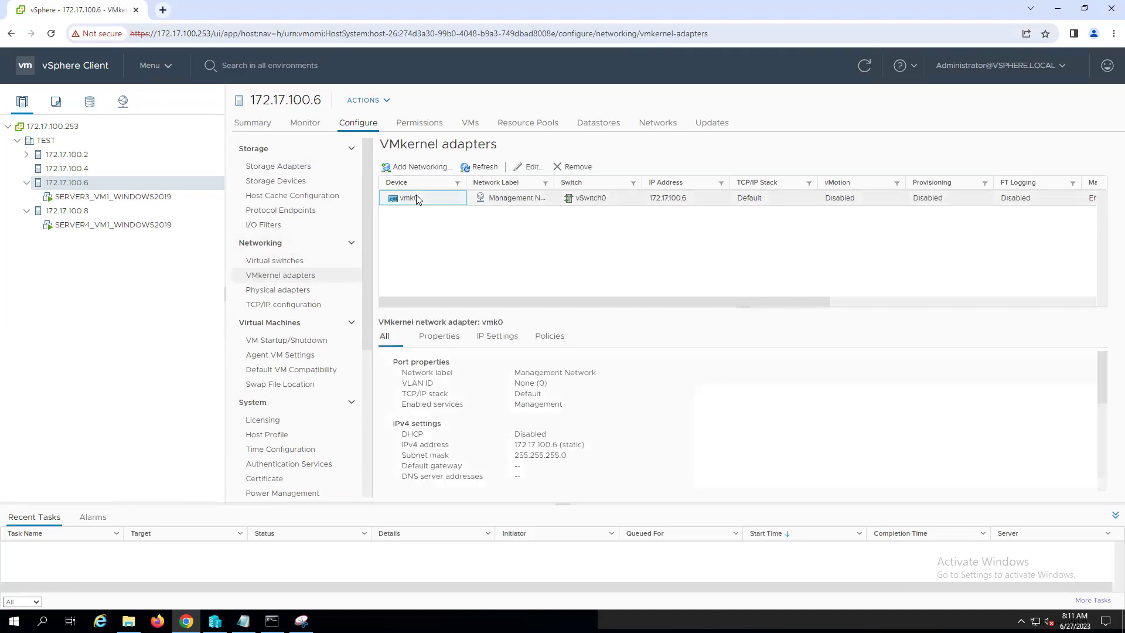
{"action": "left_click", "coordinate": [532, 168]}
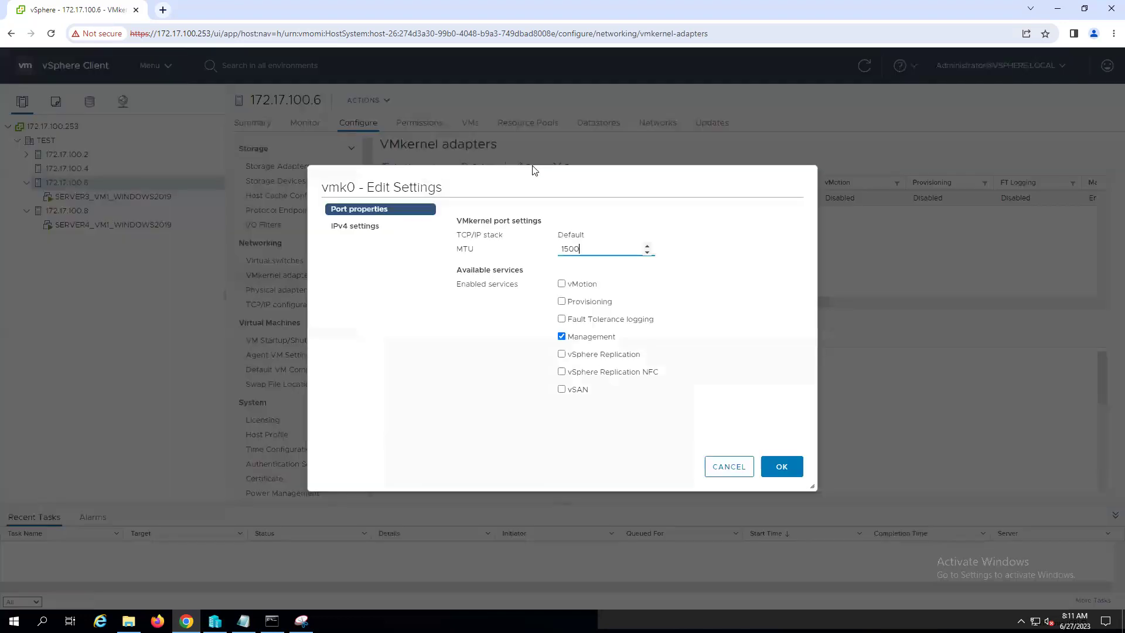
{"action": "left_click", "coordinate": [561, 284]}
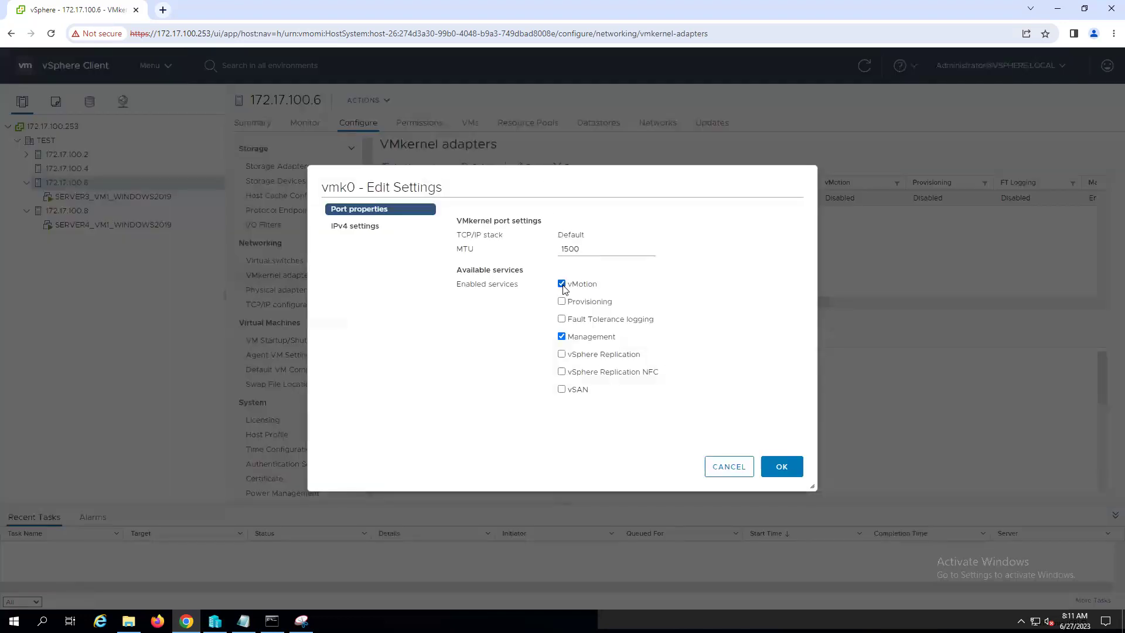
{"action": "left_click", "coordinate": [781, 467]}
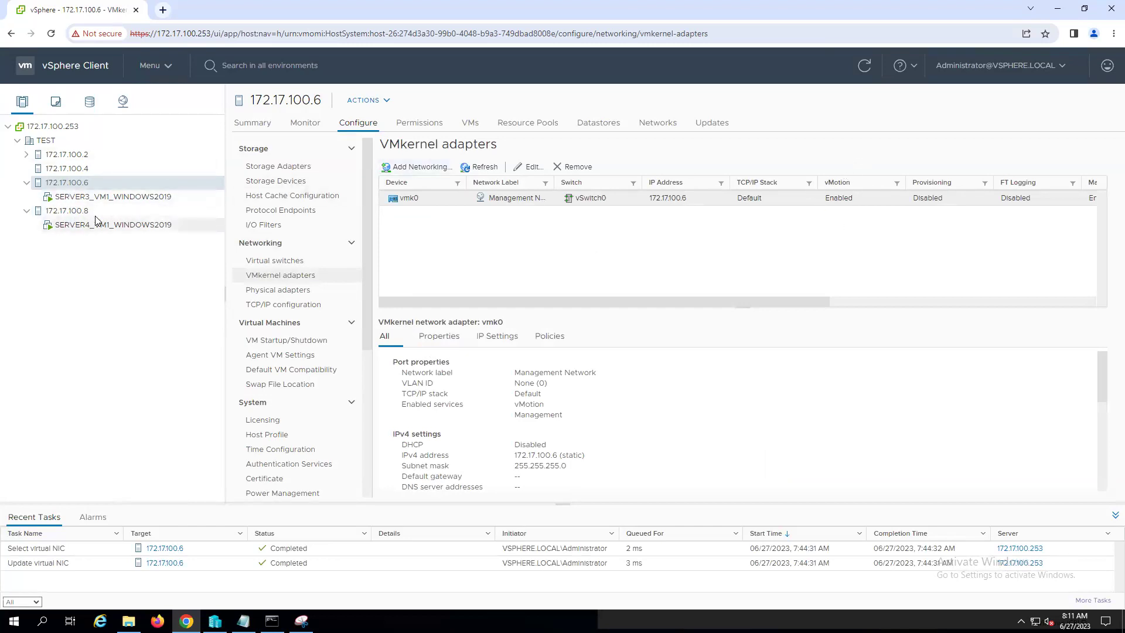
{"action": "left_click", "coordinate": [73, 212]}
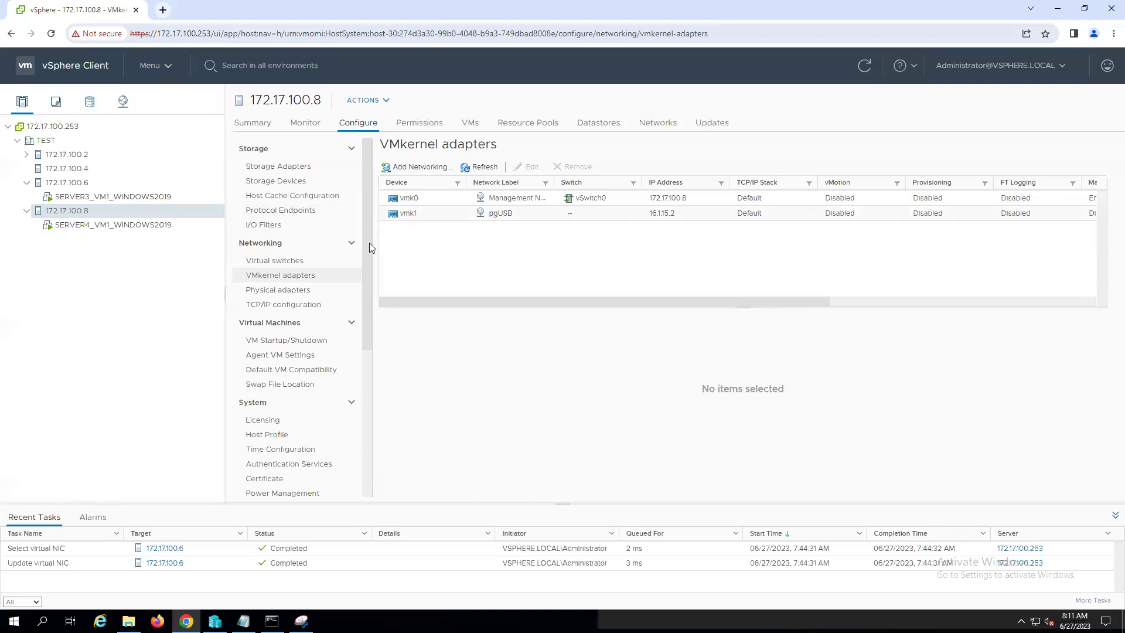
- Enable vMotion on host 172.17.100.8's vmk0, then open SERVER3_VM1_WINDOWS2019's summary
{"action": "left_click", "coordinate": [286, 280]}
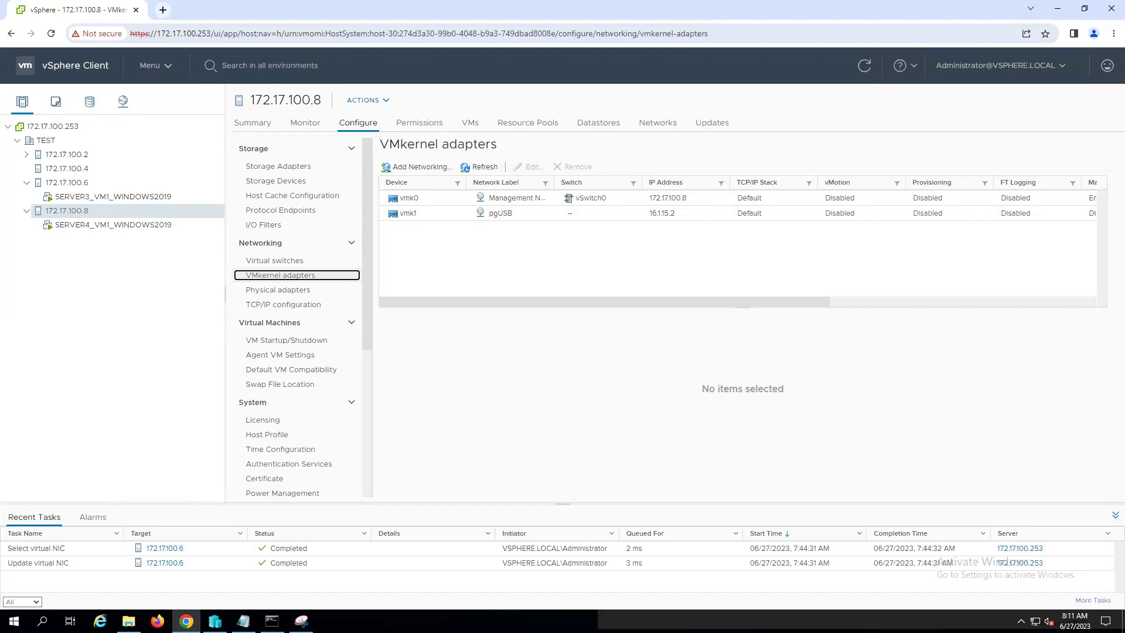
{"action": "left_click", "coordinate": [442, 200]}
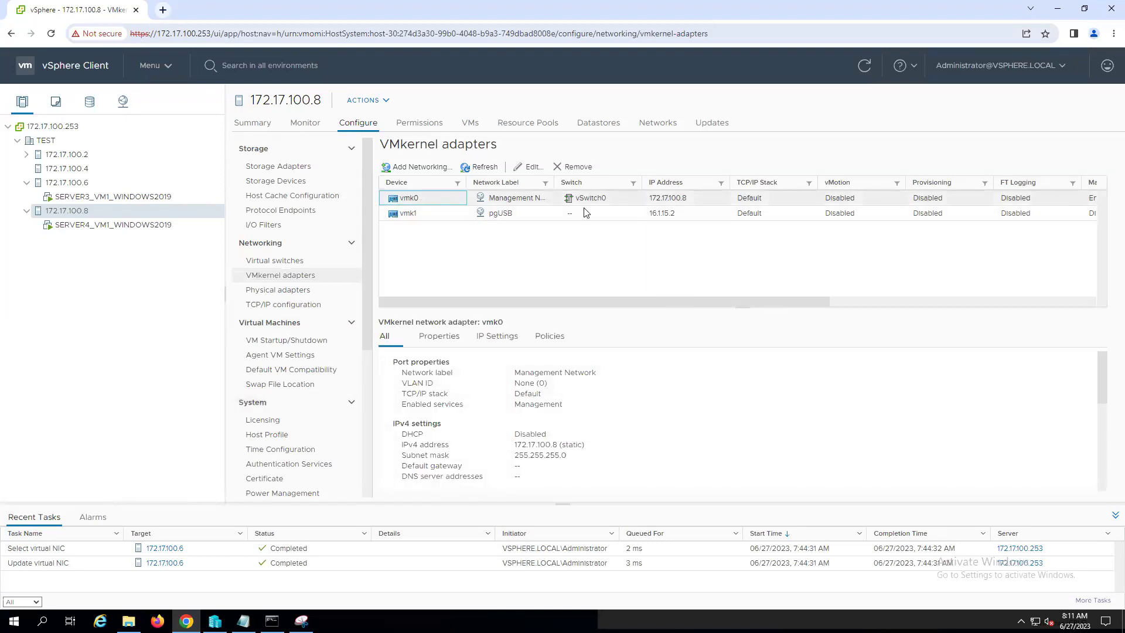
{"action": "left_click", "coordinate": [534, 168]}
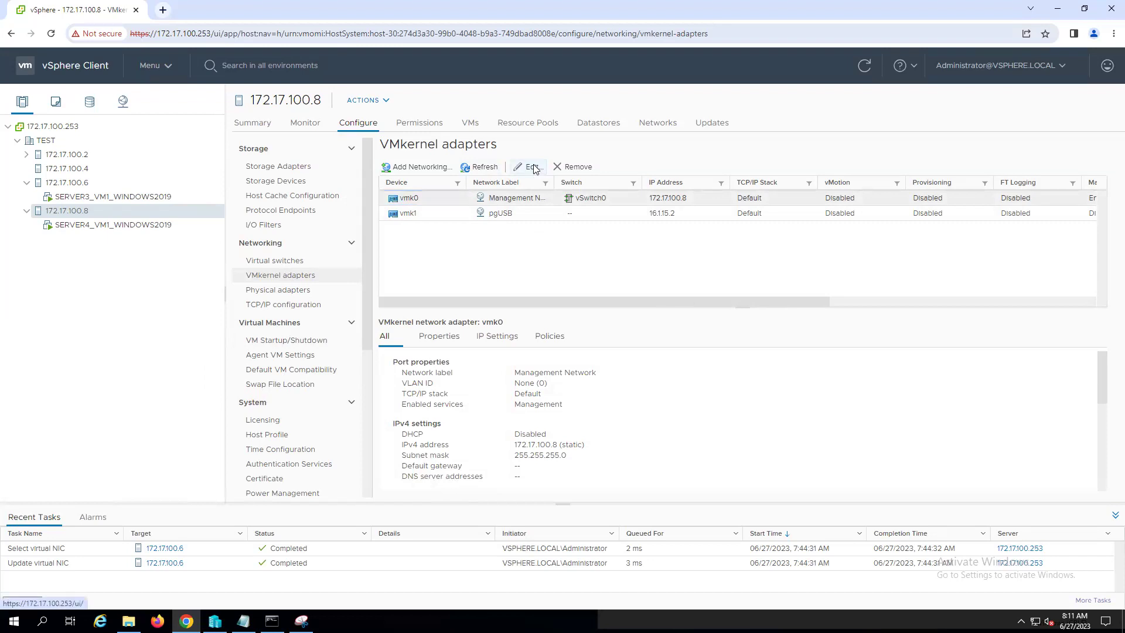
{"action": "left_click", "coordinate": [564, 285]}
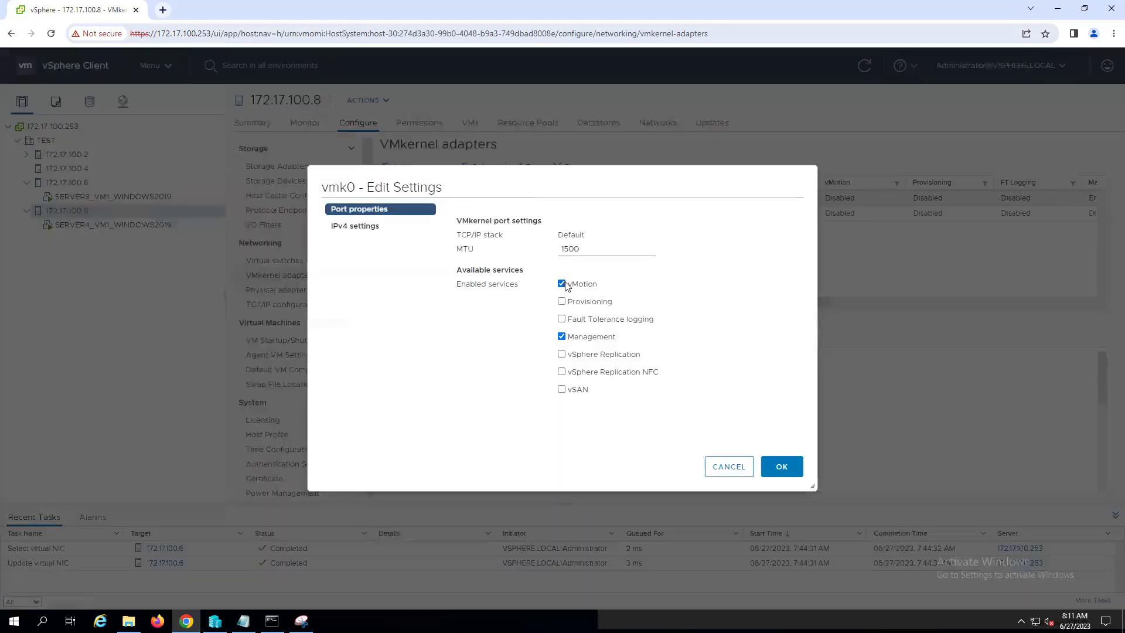
{"action": "left_click", "coordinate": [782, 469]}
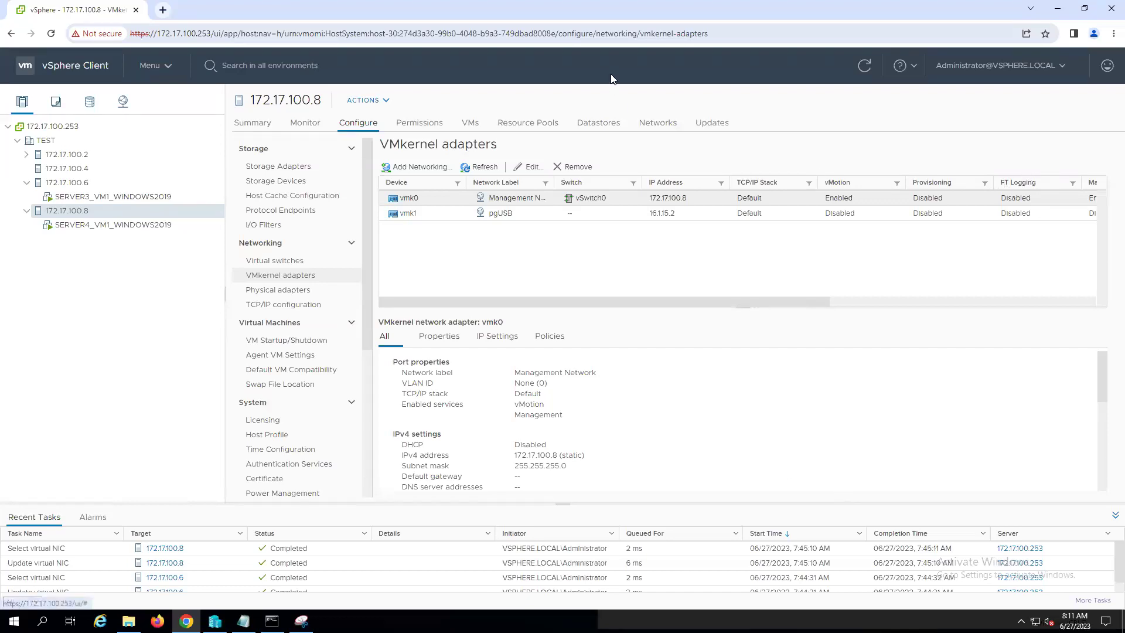
{"action": "left_click", "coordinate": [73, 183]}
{"action": "left_click", "coordinate": [103, 198]}
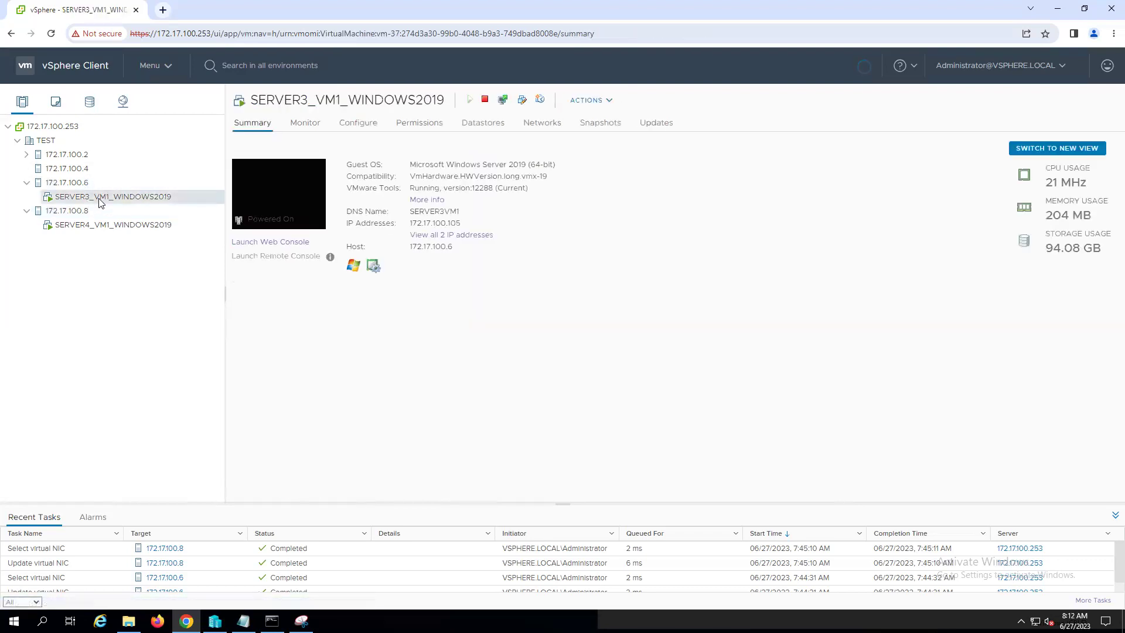
- Migrate SERVER3_VM1_WINDOWS2019, changing compute resource and storage, with host 172.17.100.8 as destination
{"action": "right_click", "coordinate": [104, 198]}
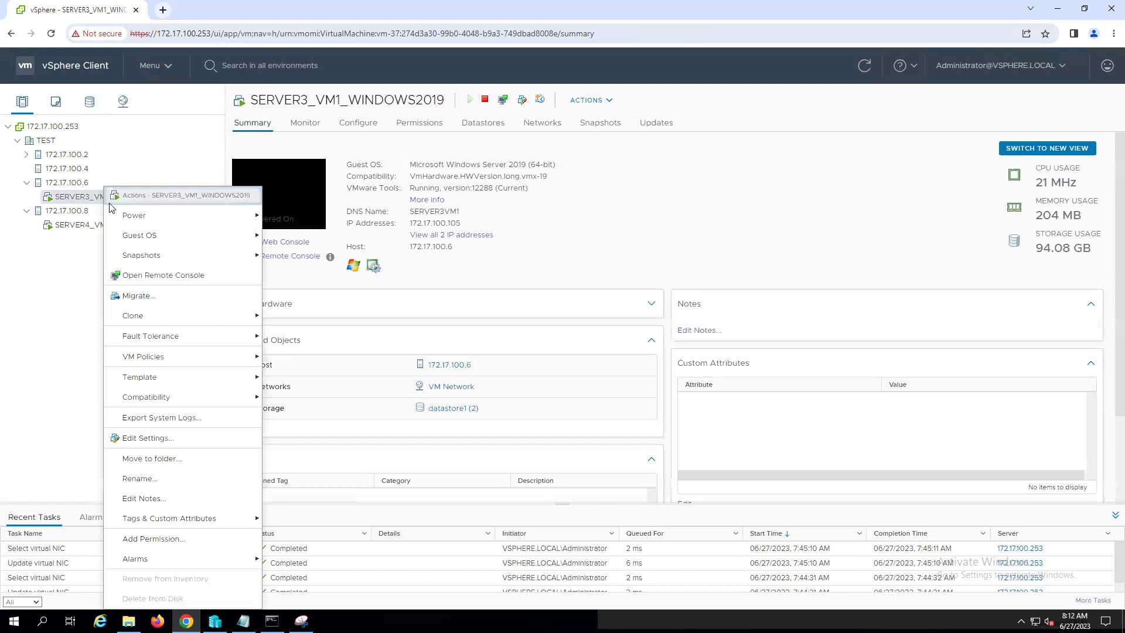
{"action": "left_click", "coordinate": [146, 299]}
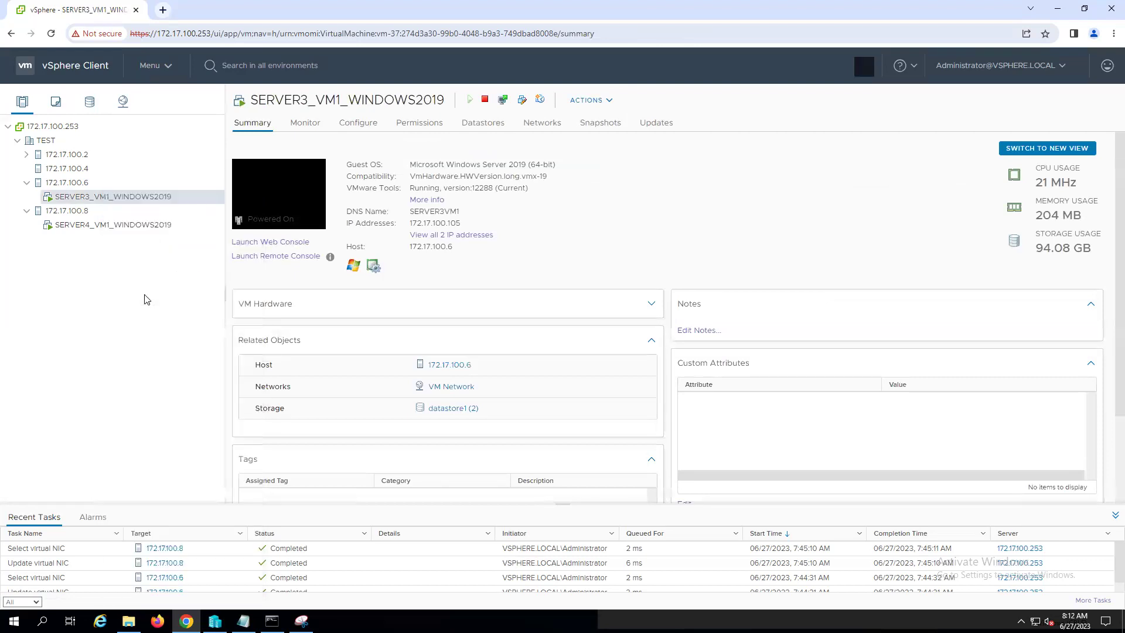
{"action": "left_click", "coordinate": [382, 264]}
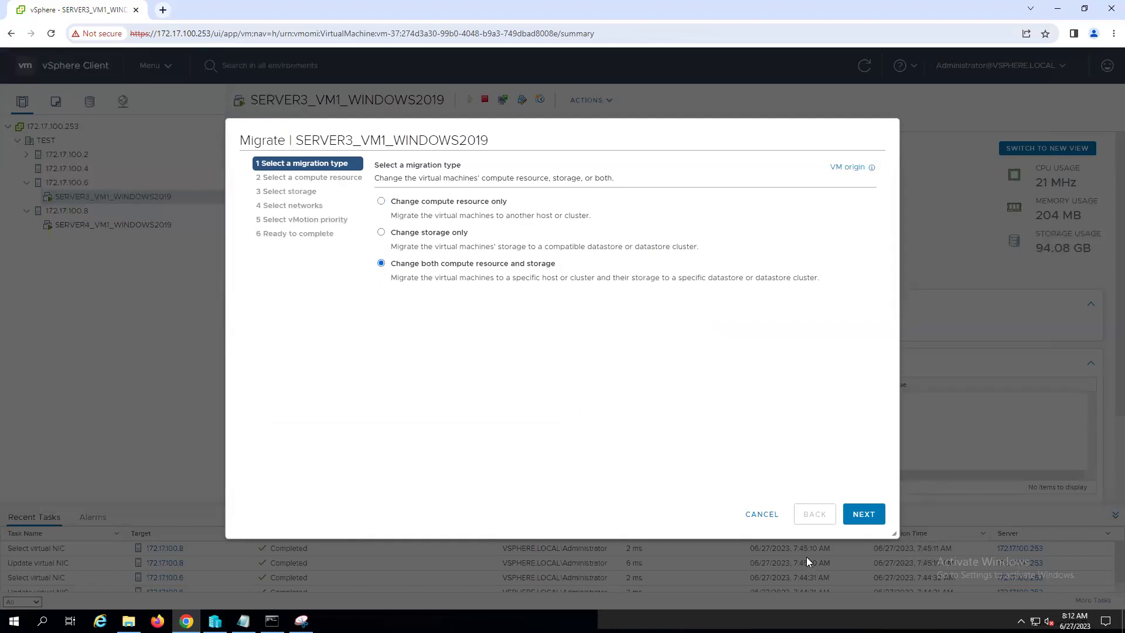
{"action": "left_click", "coordinate": [863, 514]}
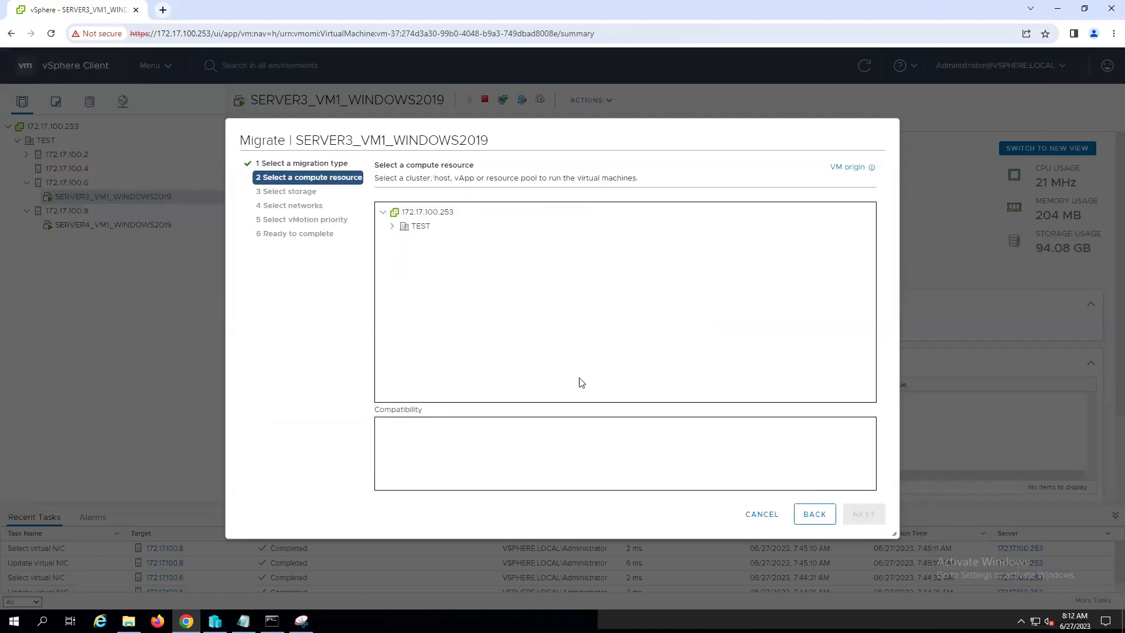
{"action": "left_click", "coordinate": [391, 227]}
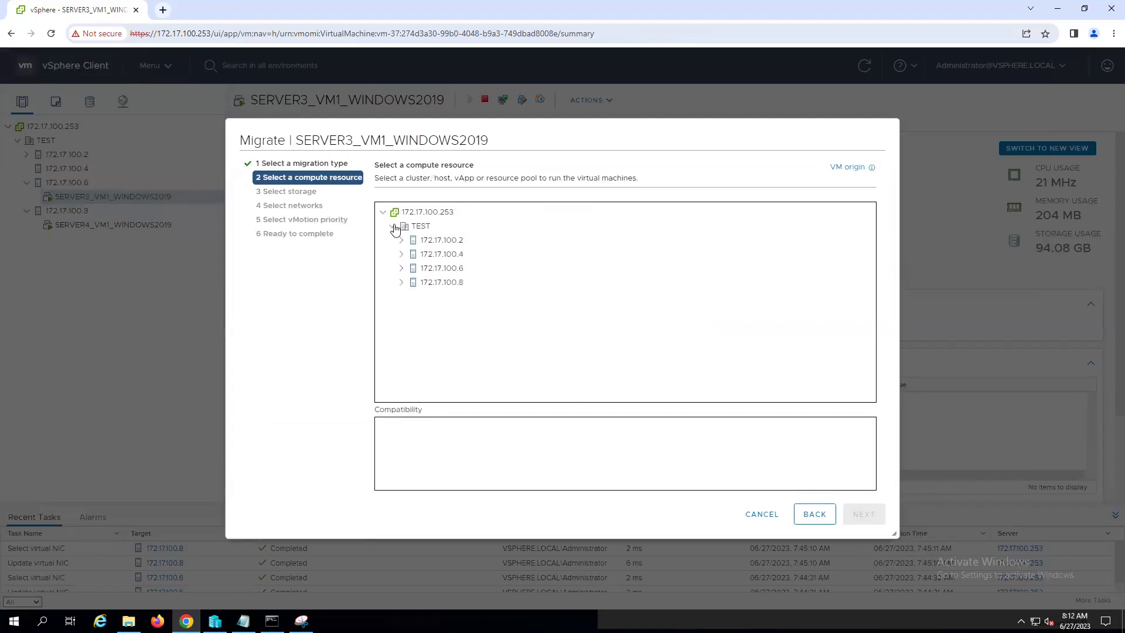
{"action": "left_click", "coordinate": [441, 284]}
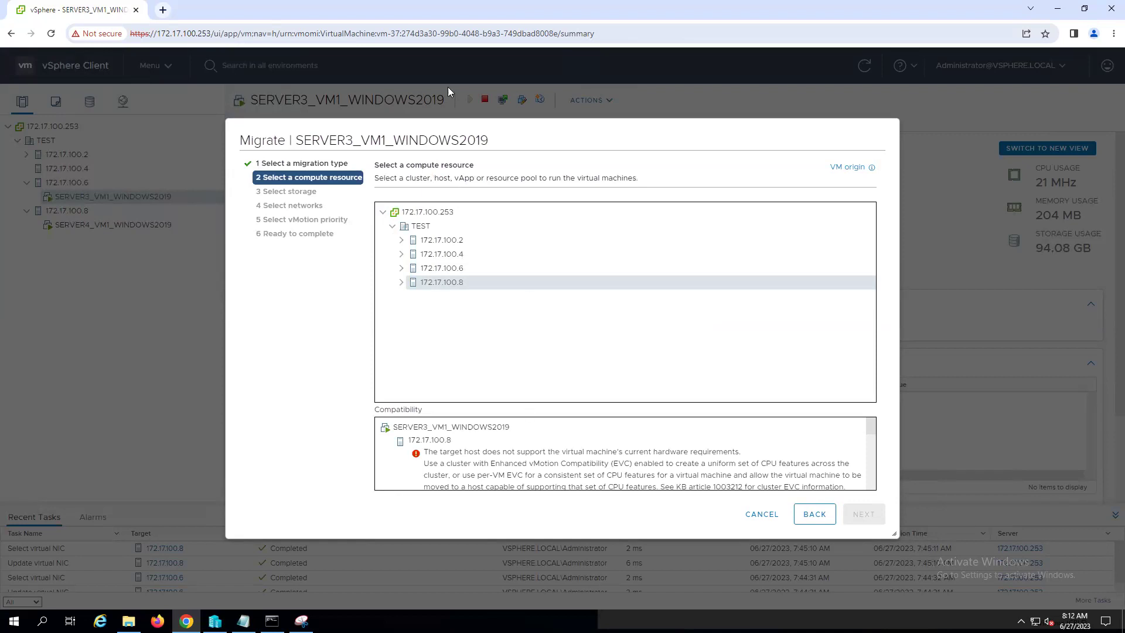
- Enlarge the wizard and copy the CPU compatibility error text
{"action": "left_click_drag", "start_coordinate": [895, 534], "coordinate": [967, 579]}
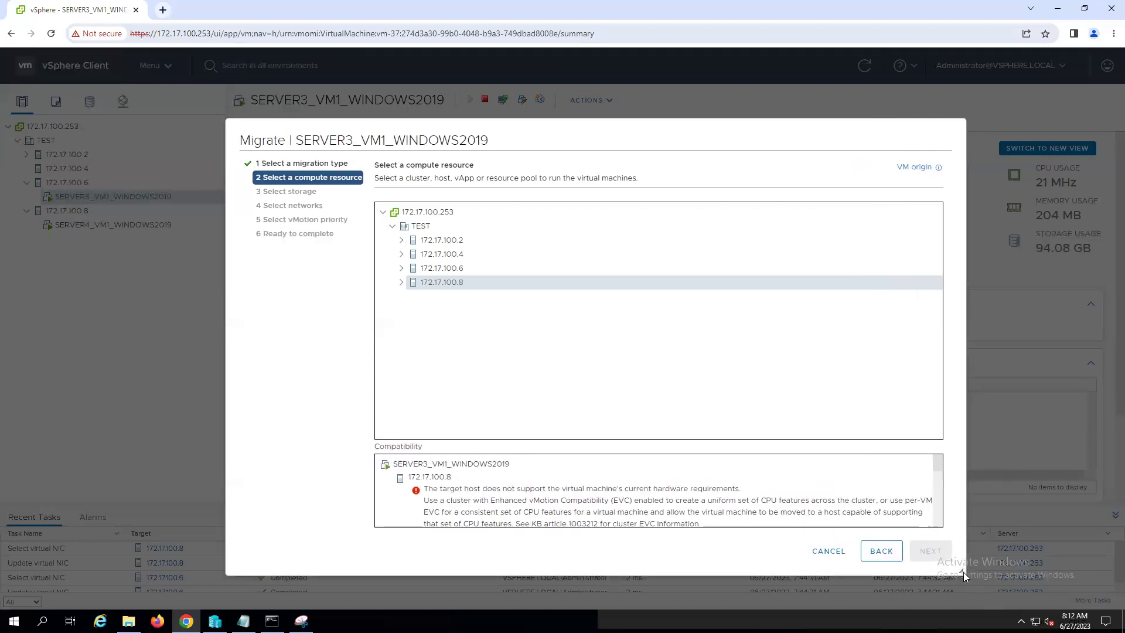
{"action": "left_click_drag", "start_coordinate": [965, 574], "coordinate": [1001, 587]}
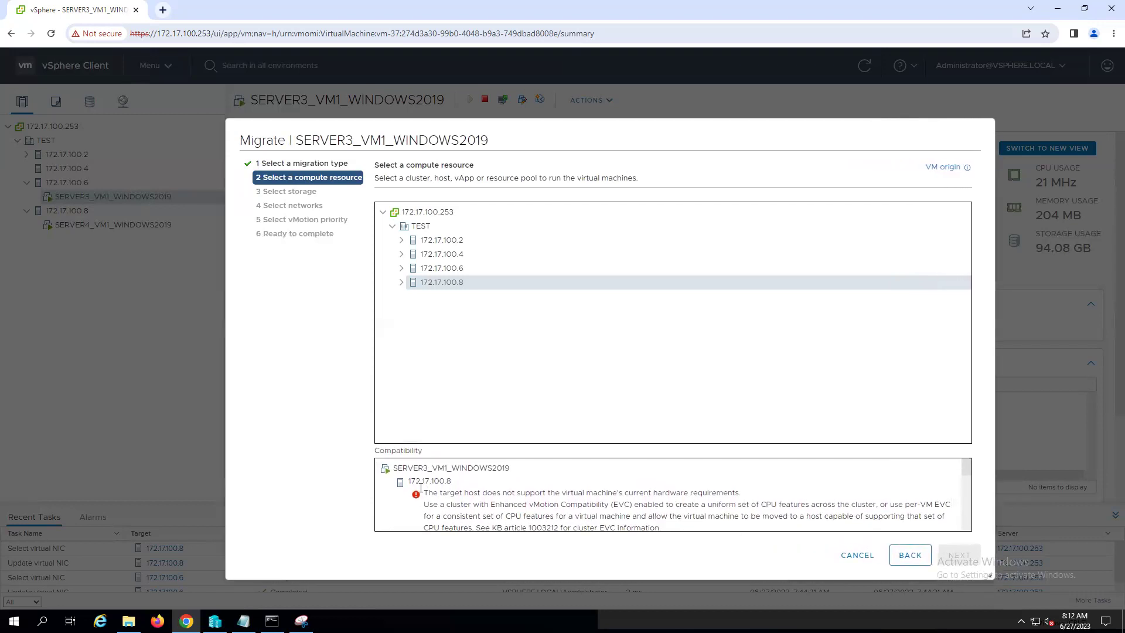
{"action": "left_click_drag", "start_coordinate": [426, 492], "coordinate": [665, 536]}
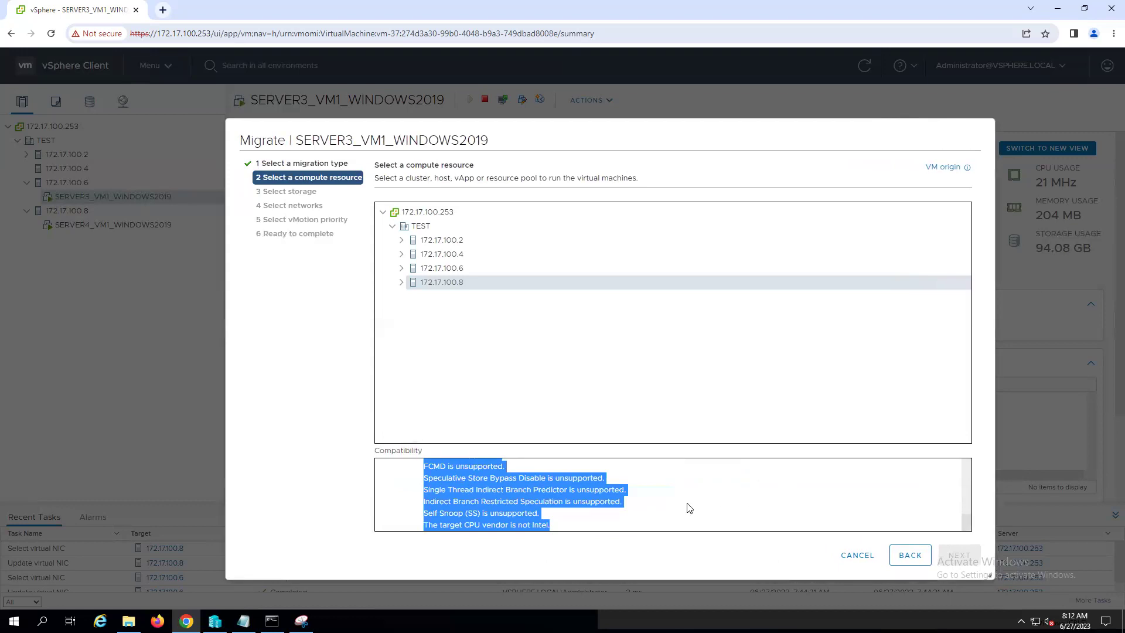
{"action": "right_click", "coordinate": [463, 471]}
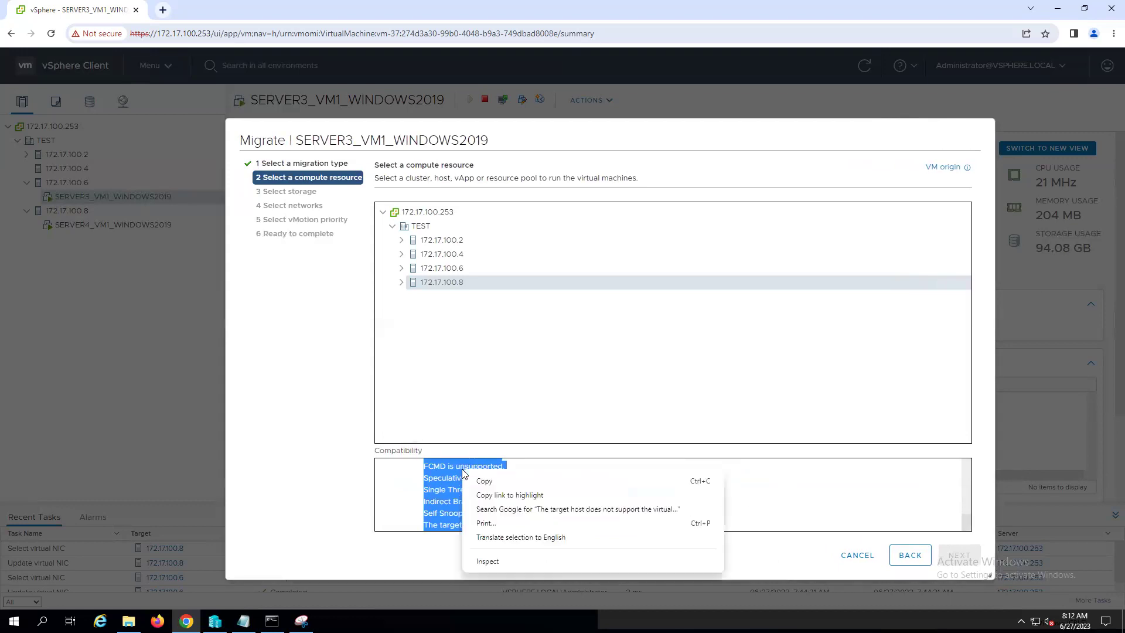
{"action": "left_click", "coordinate": [490, 481]}
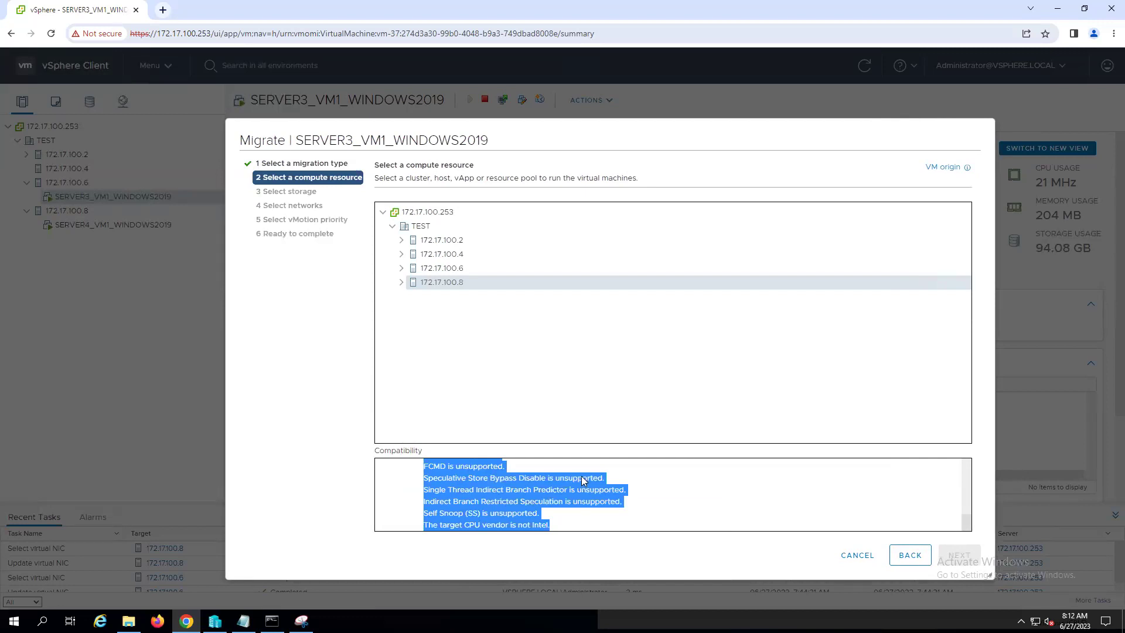
{"action": "left_click", "coordinate": [243, 621]}
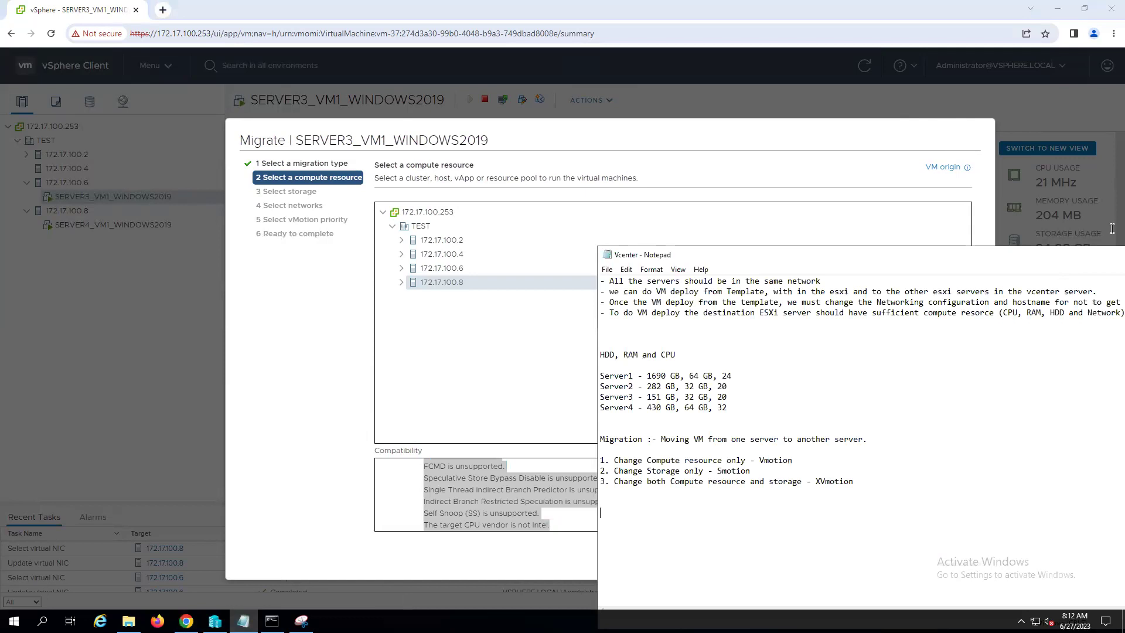
- Paste the CPU compatibility error into the maximized Vcenter notes, separated by blank lines
{"action": "double_click", "coordinate": [1066, 256]}
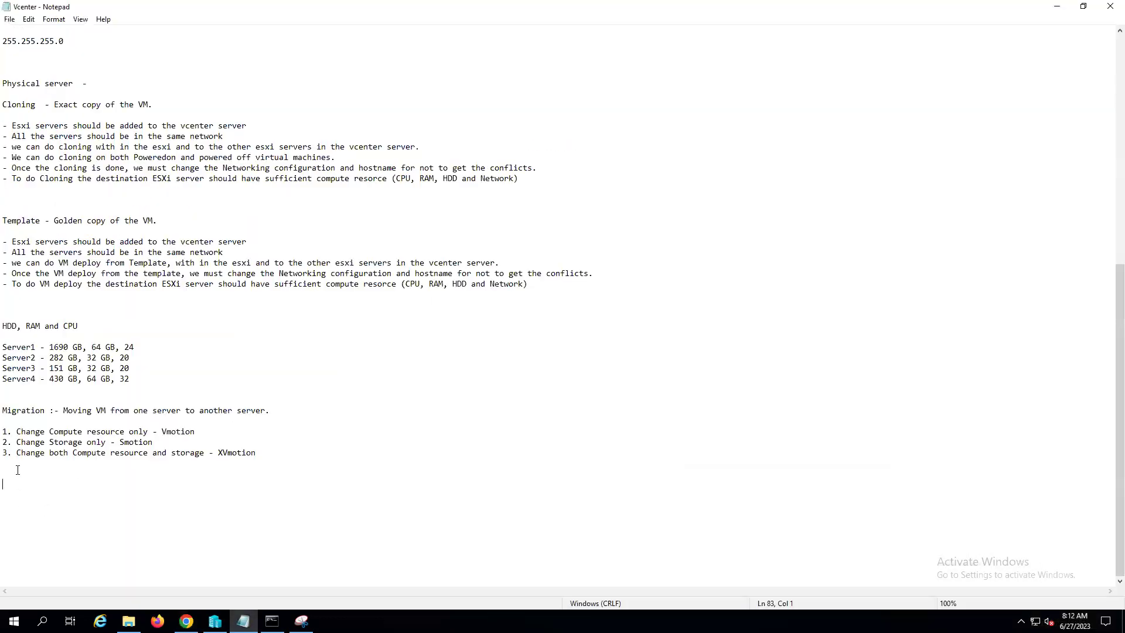
{"action": "key", "text": "ctrl+v"}
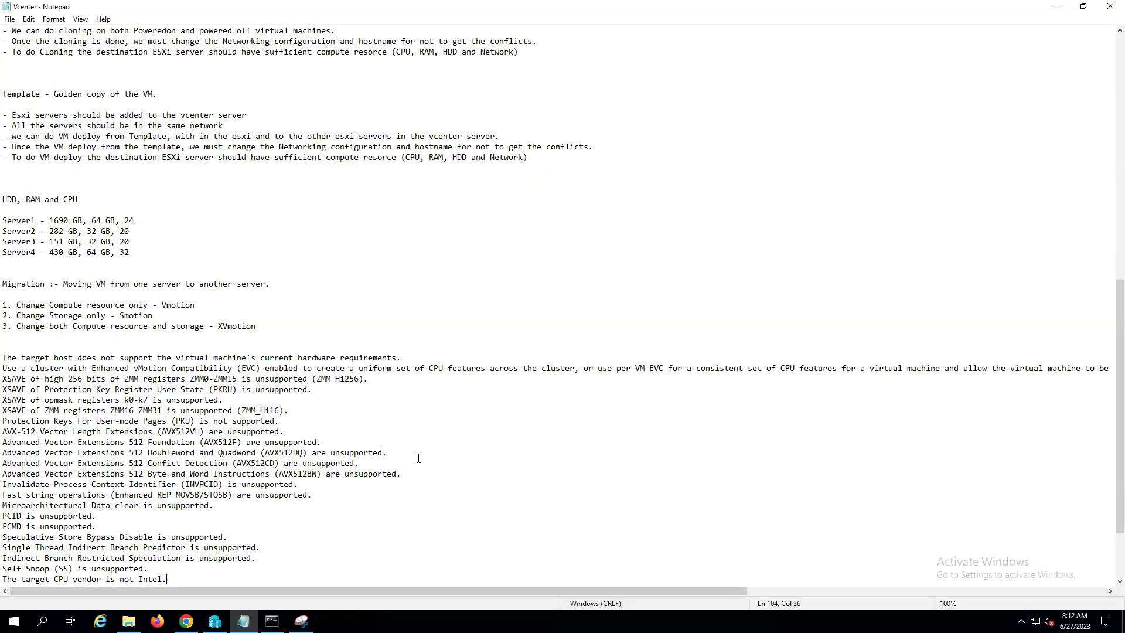
{"action": "left_click", "coordinate": [82, 351]}
{"action": "key", "text": "Return"}
{"action": "key", "text": "Return"}
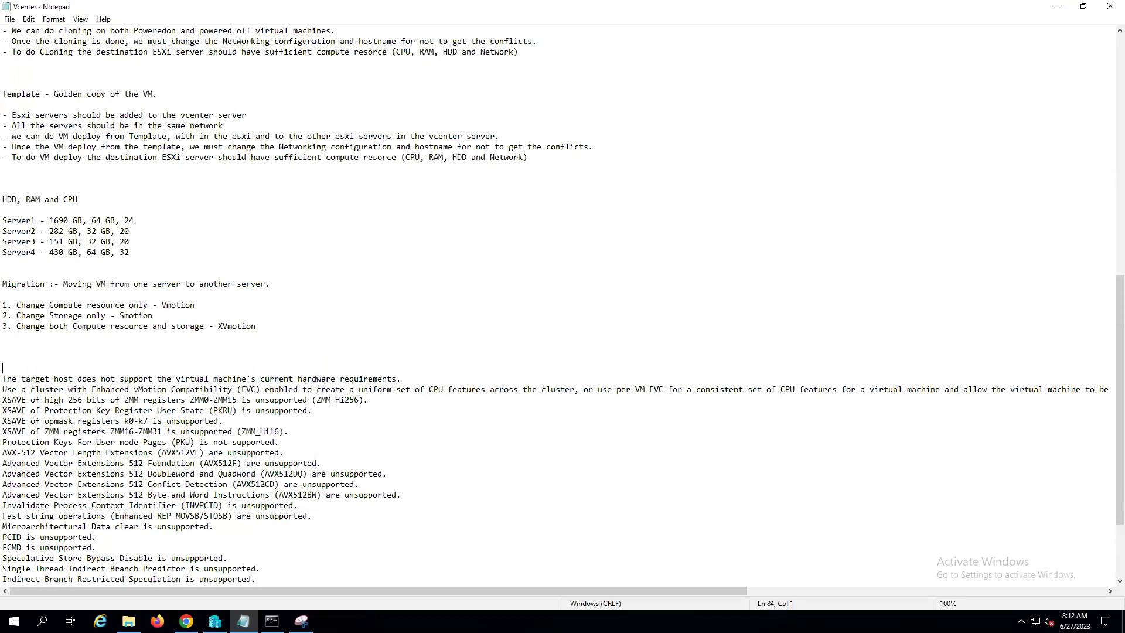
{"action": "scroll", "coordinate": [483, 346], "scroll_direction": "down", "scroll_amount": 4}
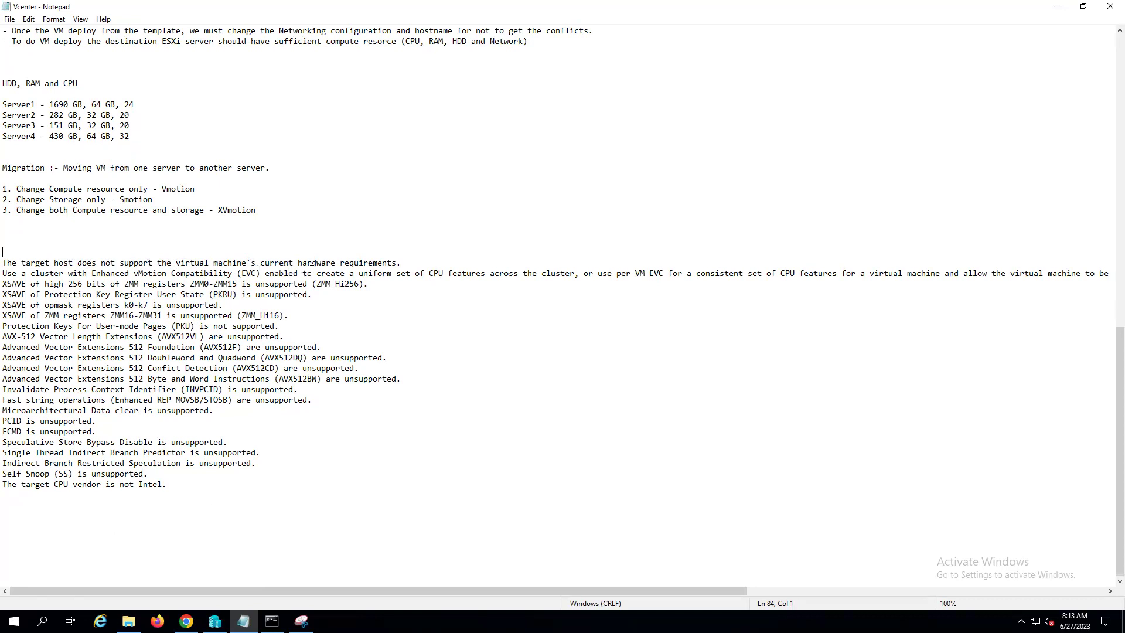
{"action": "left_click", "coordinate": [406, 263]}
- Cancel the migration and copy host 172.17.100.6's processor type, Intel Xeon Silver 4114
{"action": "left_click", "coordinate": [1058, 8]}
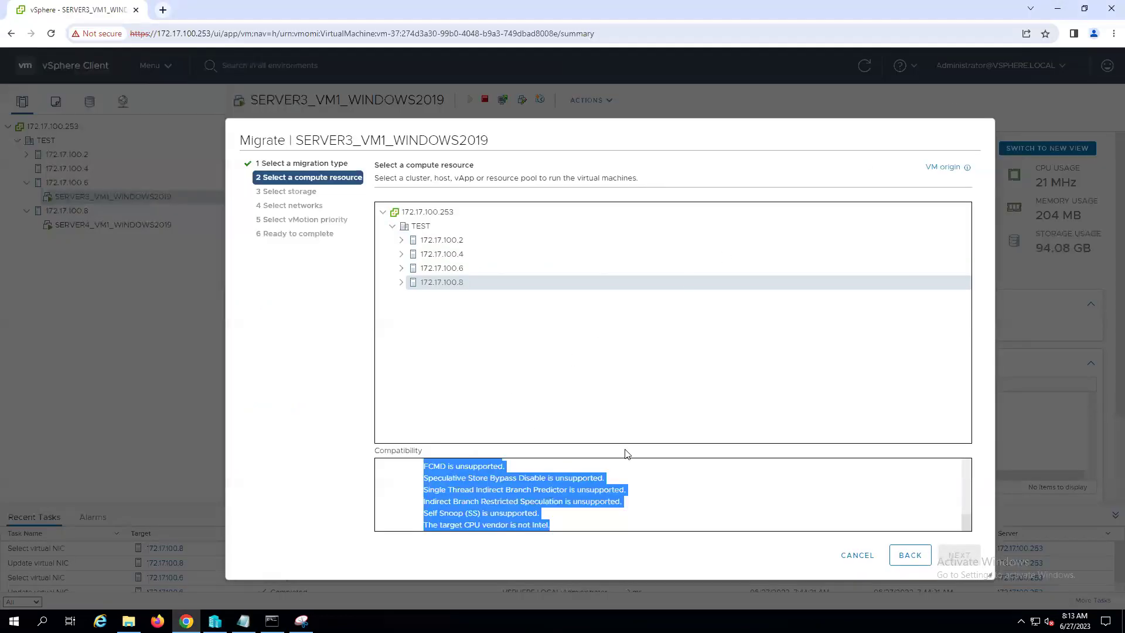
{"action": "left_click", "coordinate": [867, 557]}
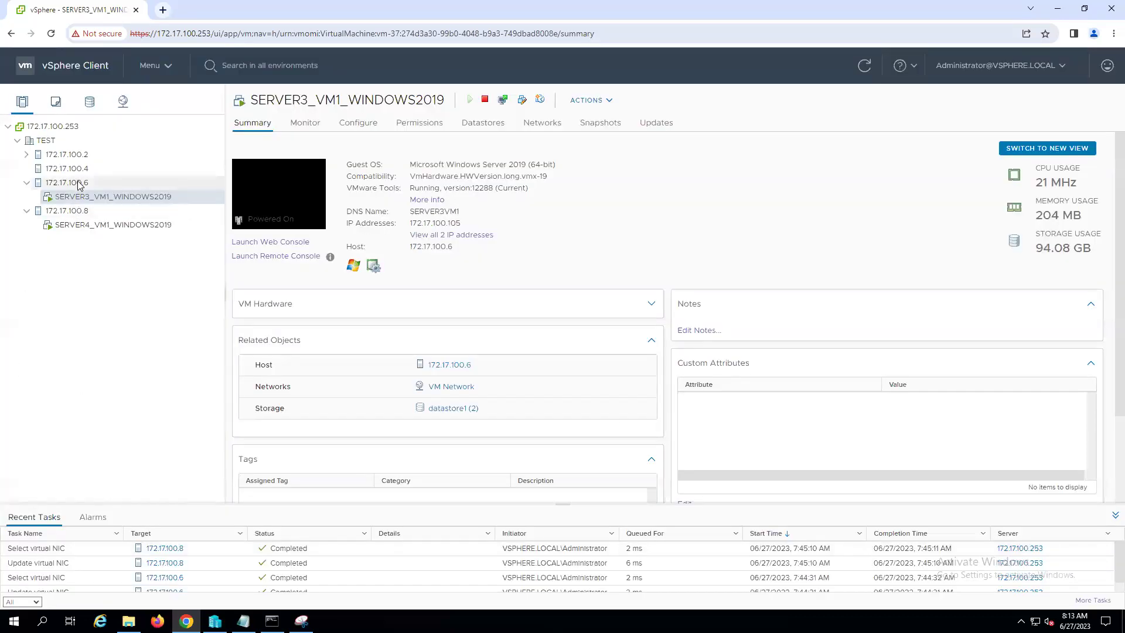
{"action": "left_click", "coordinate": [80, 185]}
{"action": "left_click", "coordinate": [247, 121]}
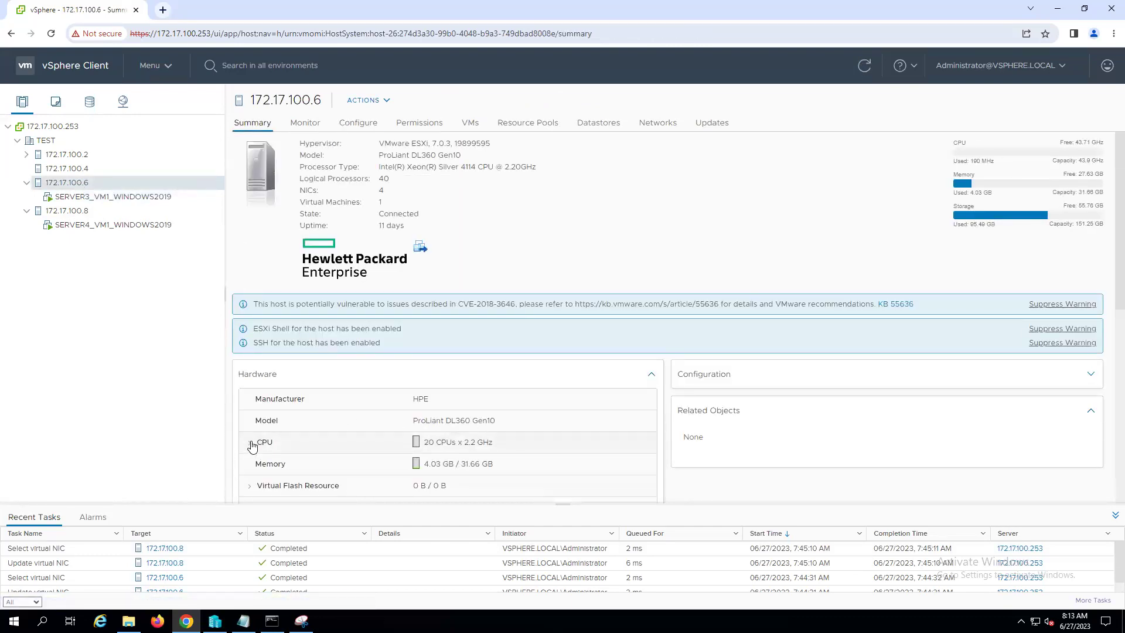
{"action": "left_click", "coordinate": [251, 443]}
{"action": "left_click", "coordinate": [250, 443]}
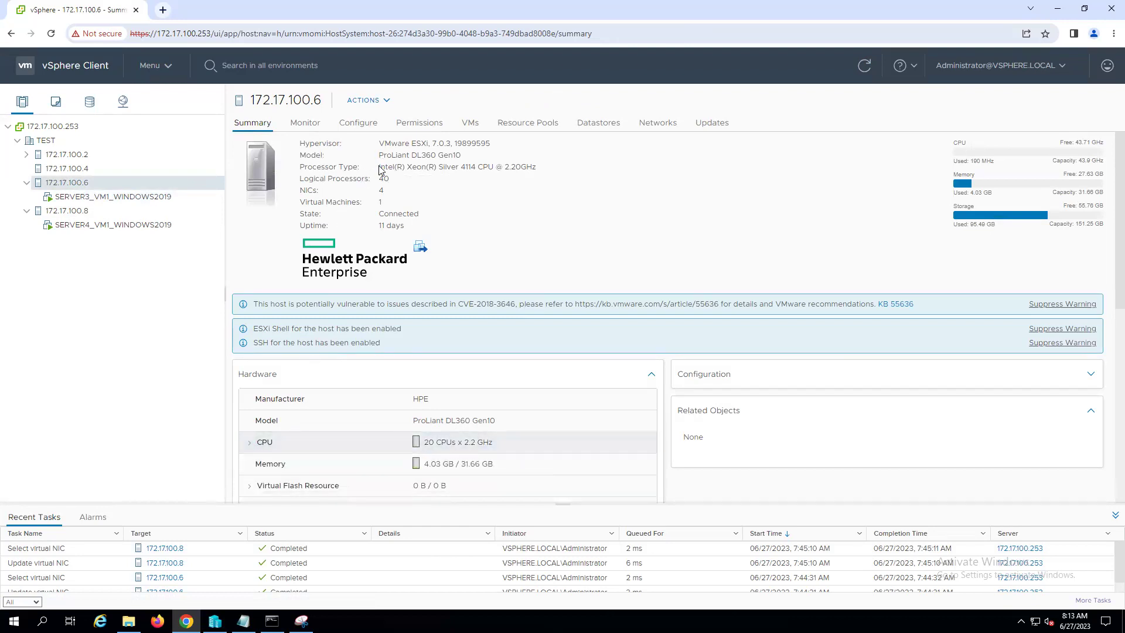
{"action": "left_click_drag", "start_coordinate": [379, 168], "coordinate": [537, 166]}
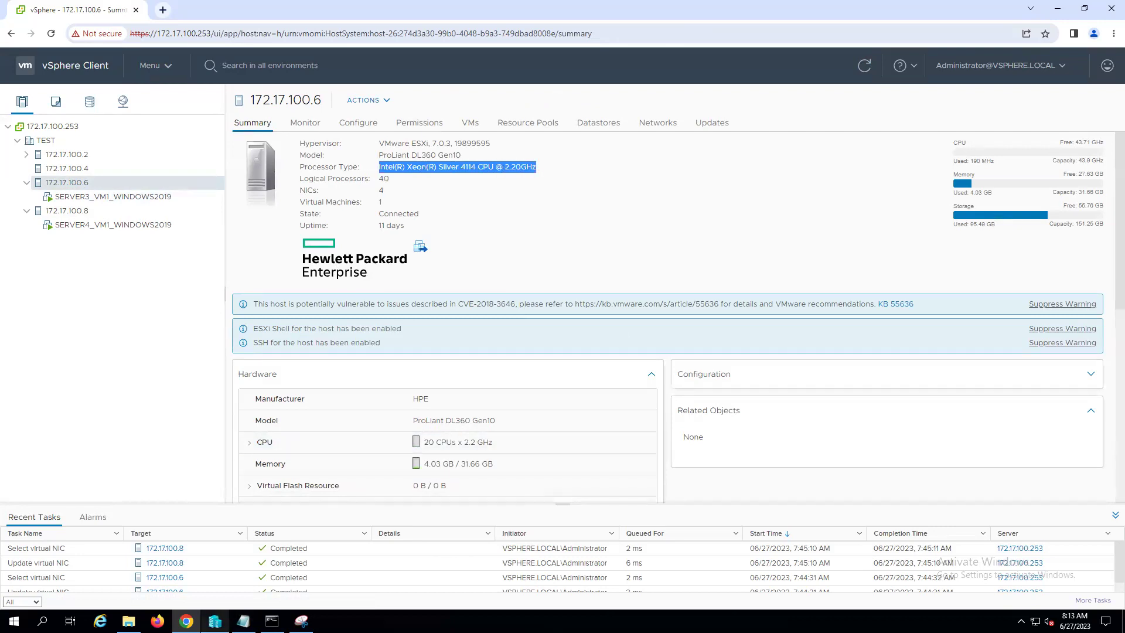
{"action": "left_click", "coordinate": [243, 621]}
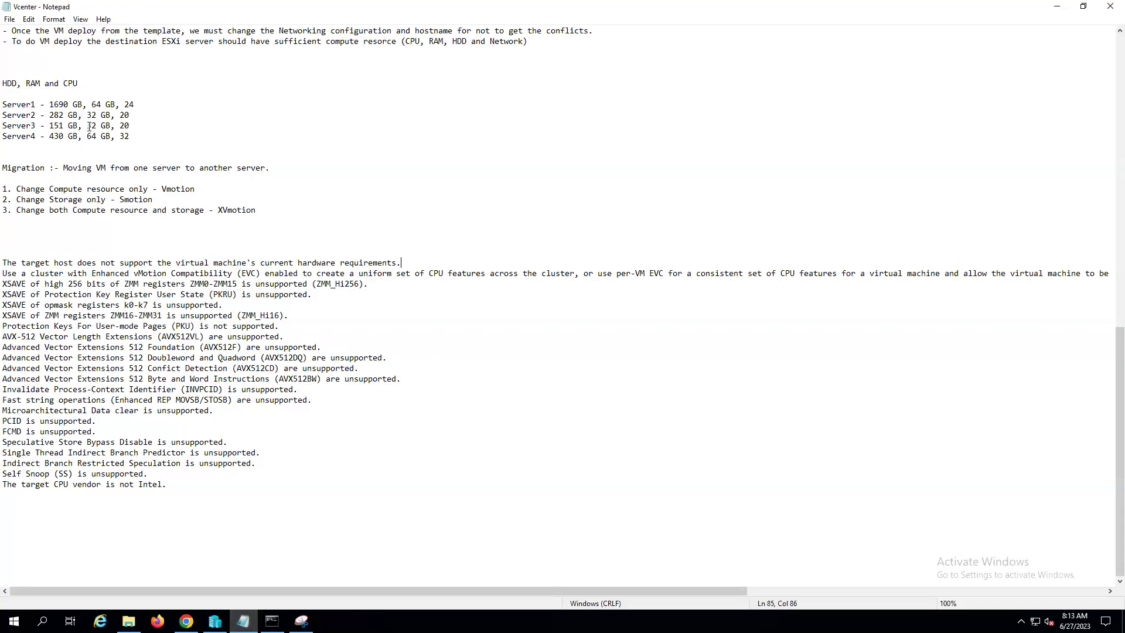
- Append ', Intel(R) Xeon(R) Silver 4114 CPU @ 2.20GHz' to the Server3 line
{"action": "left_click", "coordinate": [138, 126]}
{"action": "type", "text": ","}
{"action": "key", "text": "ctrl+v"}
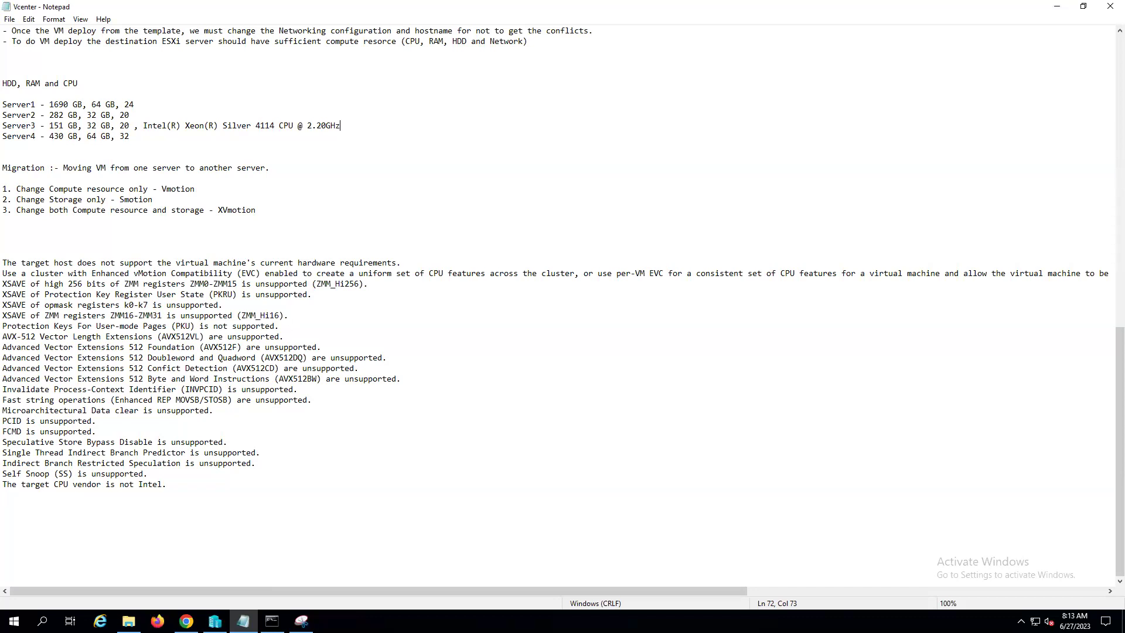
{"action": "left_click", "coordinate": [186, 621]}
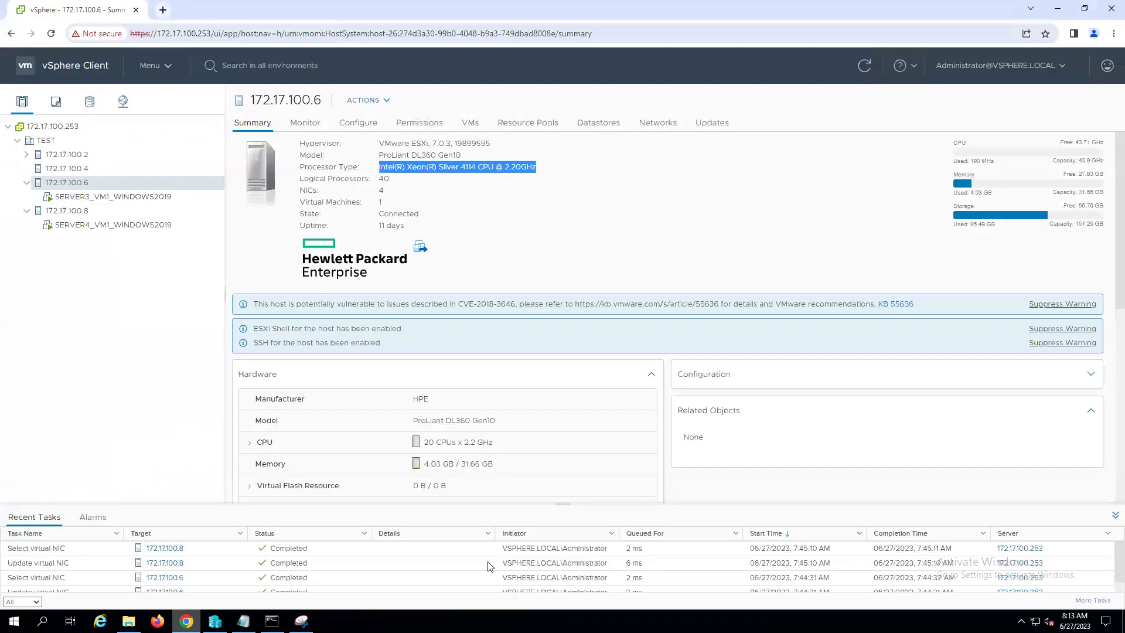
- Copy host 172.17.100.8's processor type, AMD EPYC 7302 16-Core Processor
{"action": "left_click", "coordinate": [74, 212]}
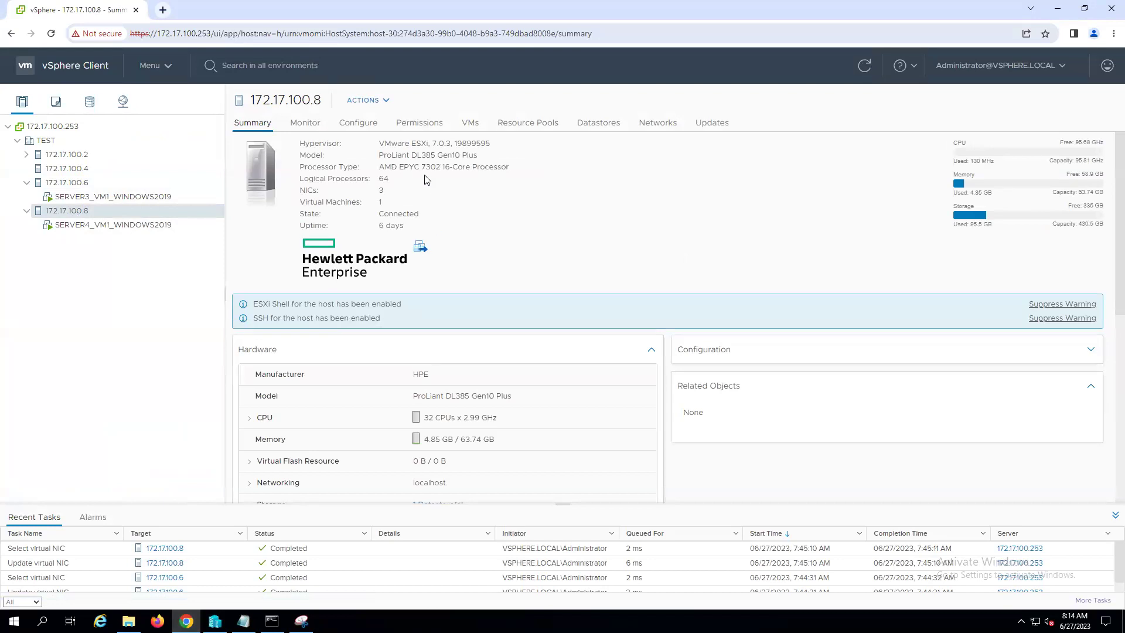
{"action": "left_click_drag", "start_coordinate": [382, 166], "coordinate": [510, 171]}
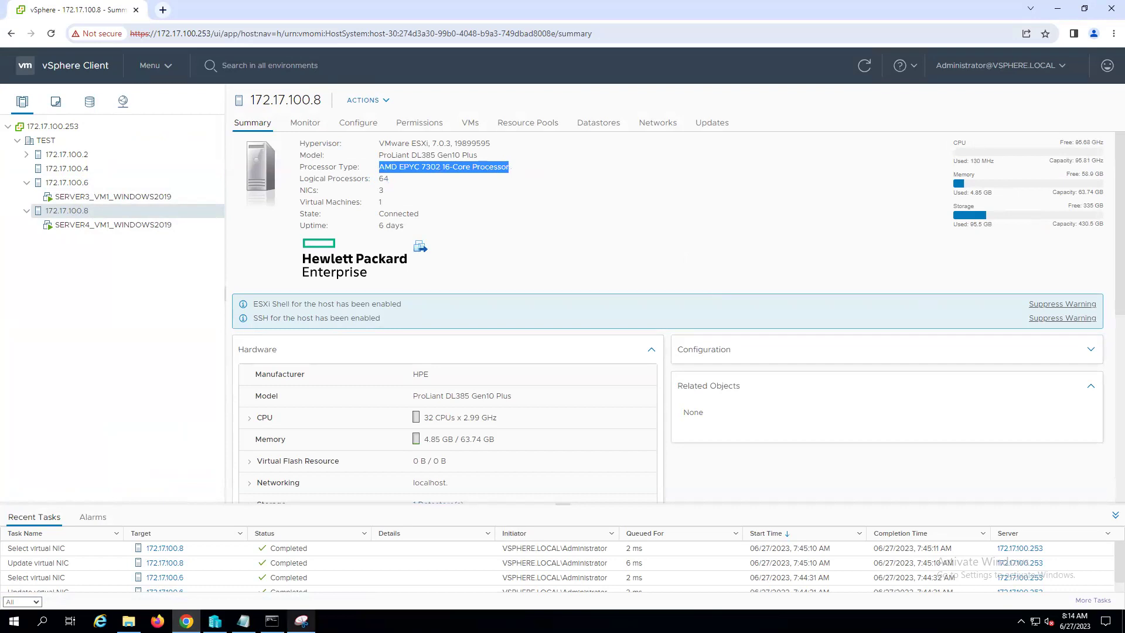
{"action": "left_click", "coordinate": [243, 621]}
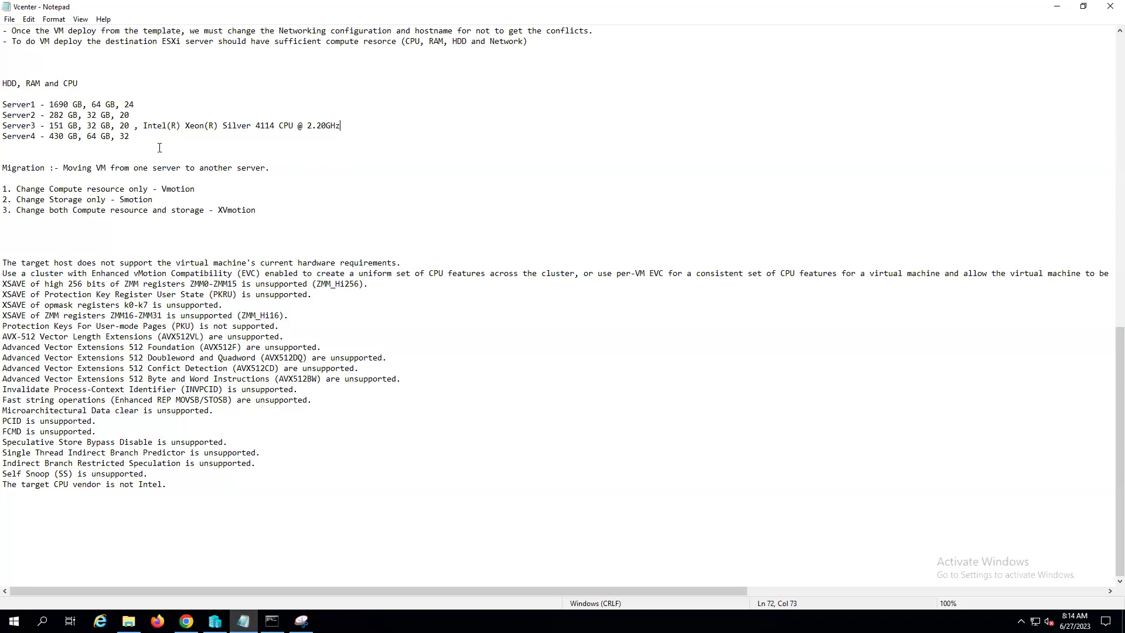
- Append ', AMD EPYC 7302 16-Core Processor' to the Server4 line, tidy Server2, and show host 172.17.100.4's summary
{"action": "left_click", "coordinate": [130, 137]}
{"action": "type", "text": ", AMD EPYC 7302 16-Core Processor"}
{"action": "key", "text": "Up"}
{"action": "key", "text": "Up"}
{"action": "type", "text": "."}
{"action": "key", "text": "BackSpace"}
{"action": "key", "text": "BackSpace"}
{"action": "left_click", "coordinate": [186, 621]}
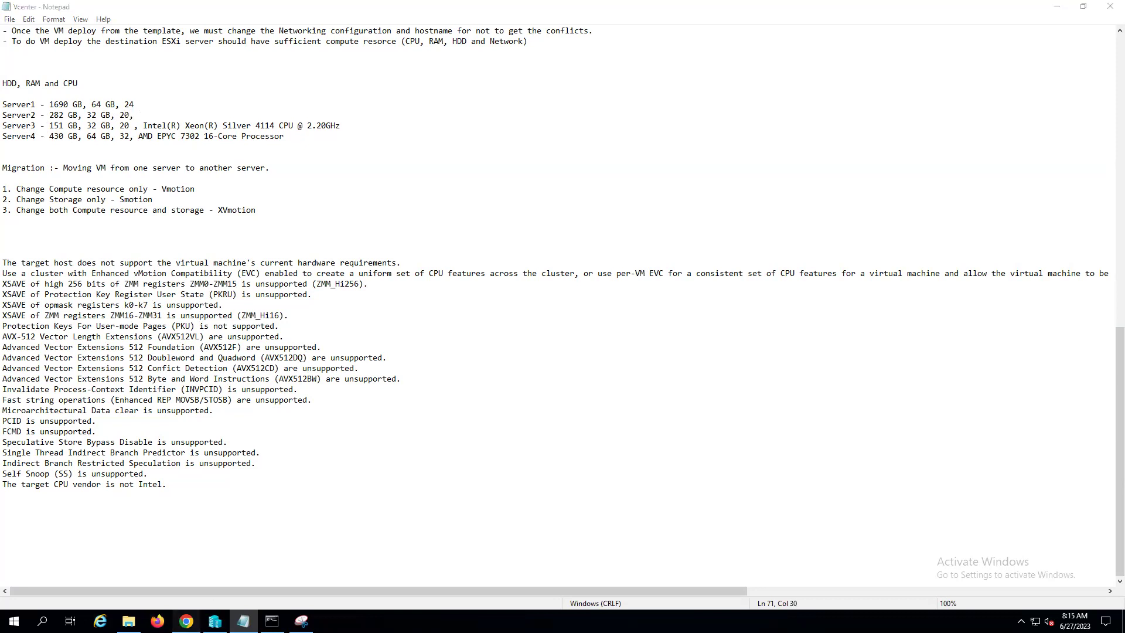
{"action": "left_click", "coordinate": [67, 168]}
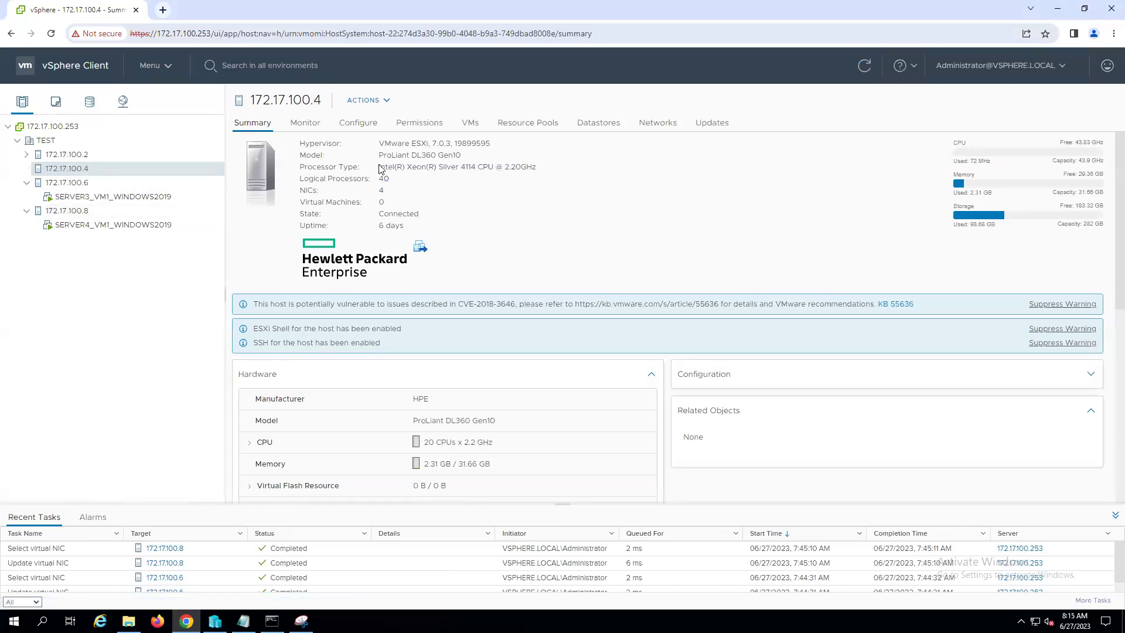
- Copy host 172.17.100.4's processor type, Intel Xeon Silver 4114, onto the Server2 line
{"action": "left_click_drag", "start_coordinate": [379, 167], "coordinate": [542, 170]}
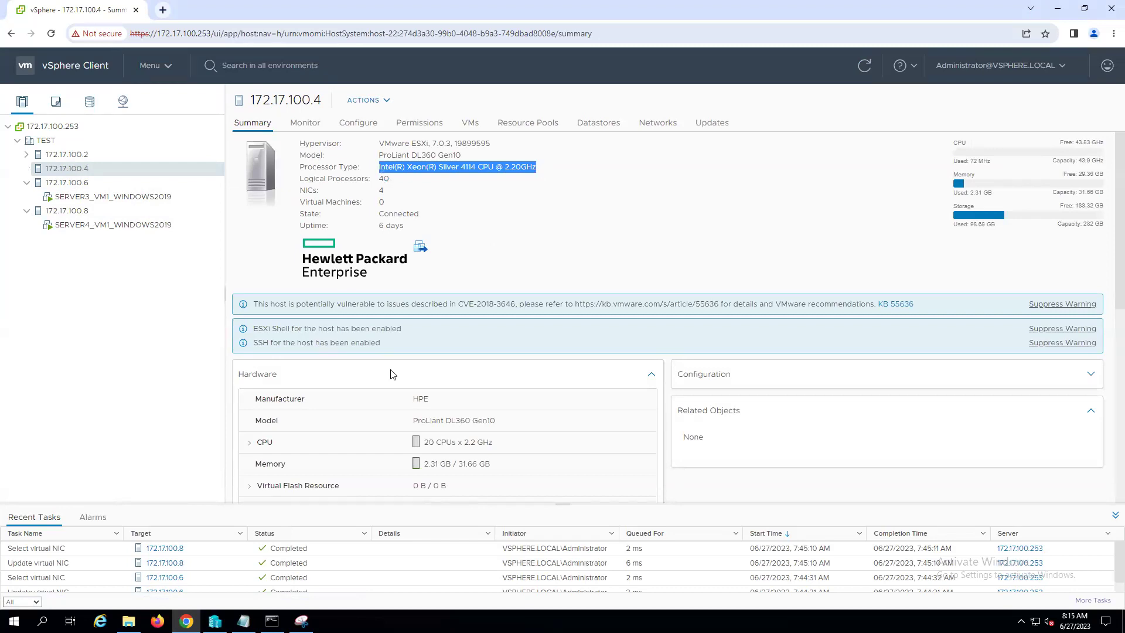
{"action": "left_click", "coordinate": [243, 621]}
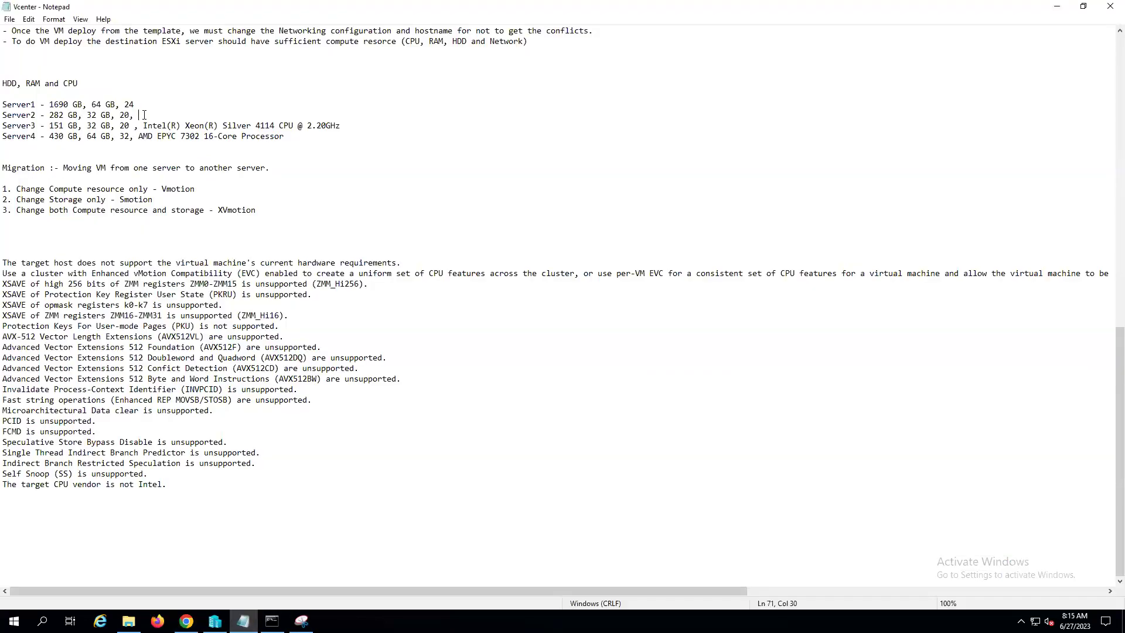
{"action": "key", "text": "ctrl+v"}
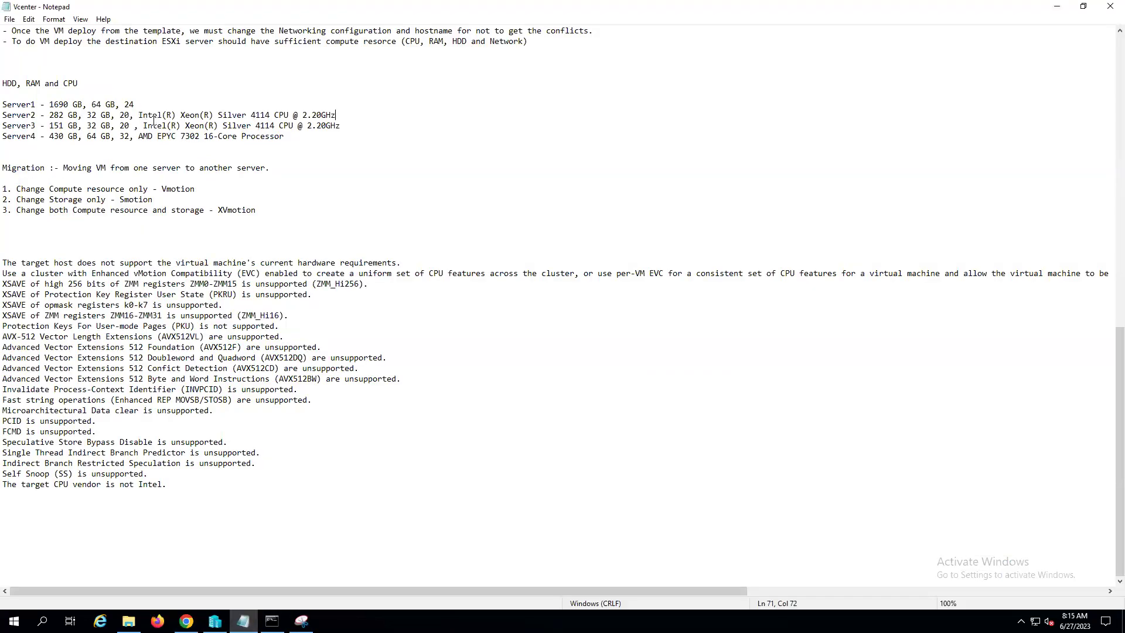
{"action": "left_click", "coordinate": [140, 112]}
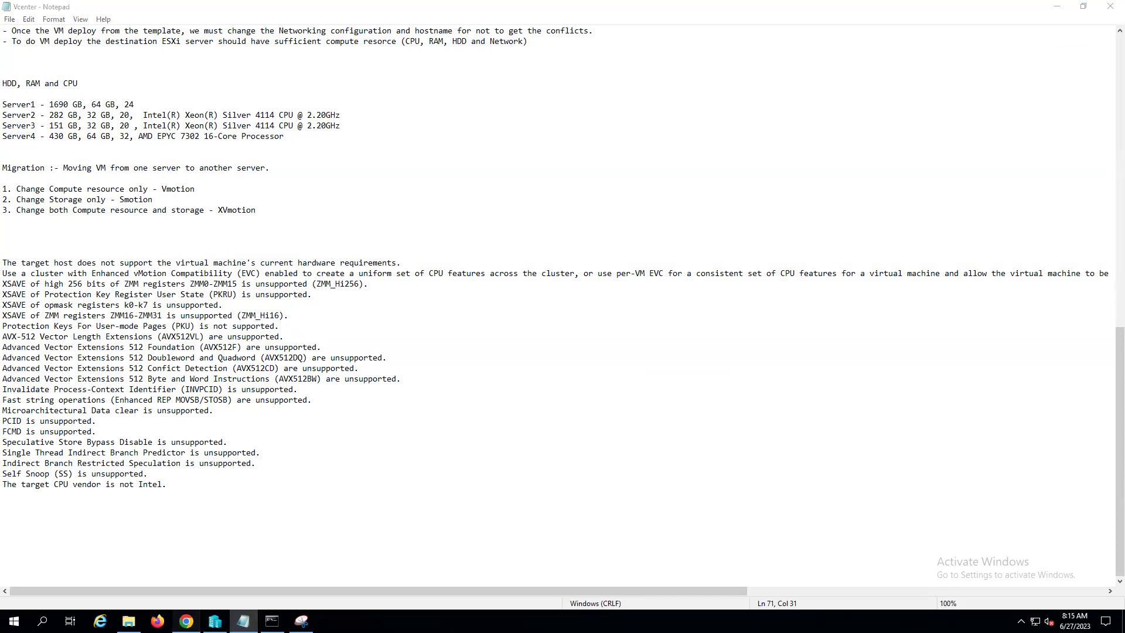
- Copy host 172.17.100.2's processor type, Intel Xeon Gold 5118, onto the Server1 line after a comma
{"action": "left_click", "coordinate": [186, 621]}
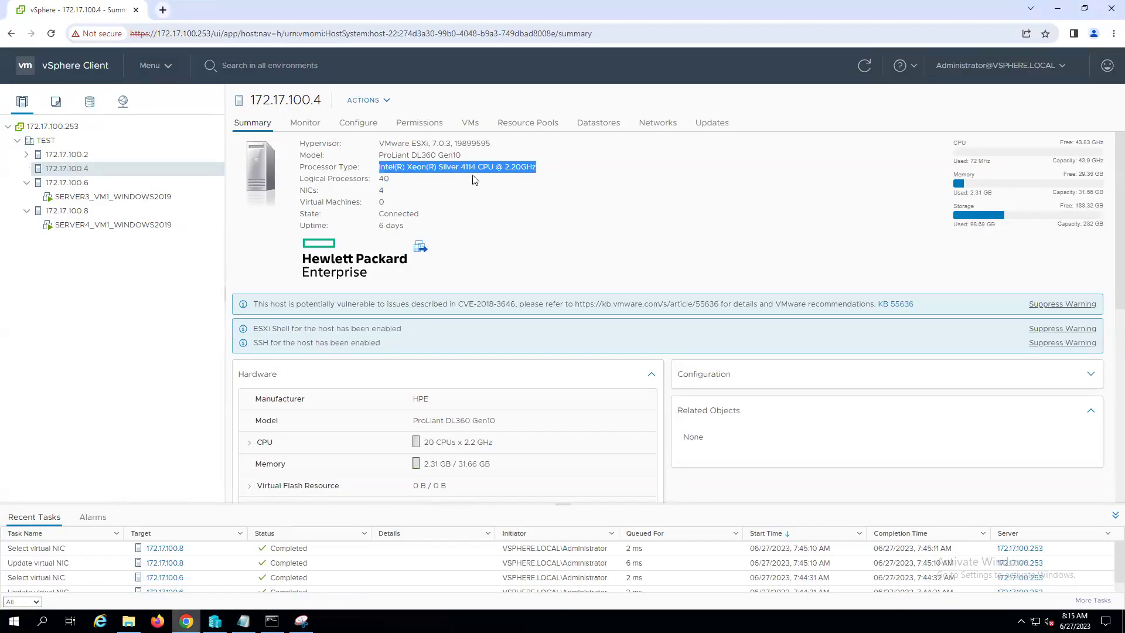
{"action": "left_click", "coordinate": [77, 157]}
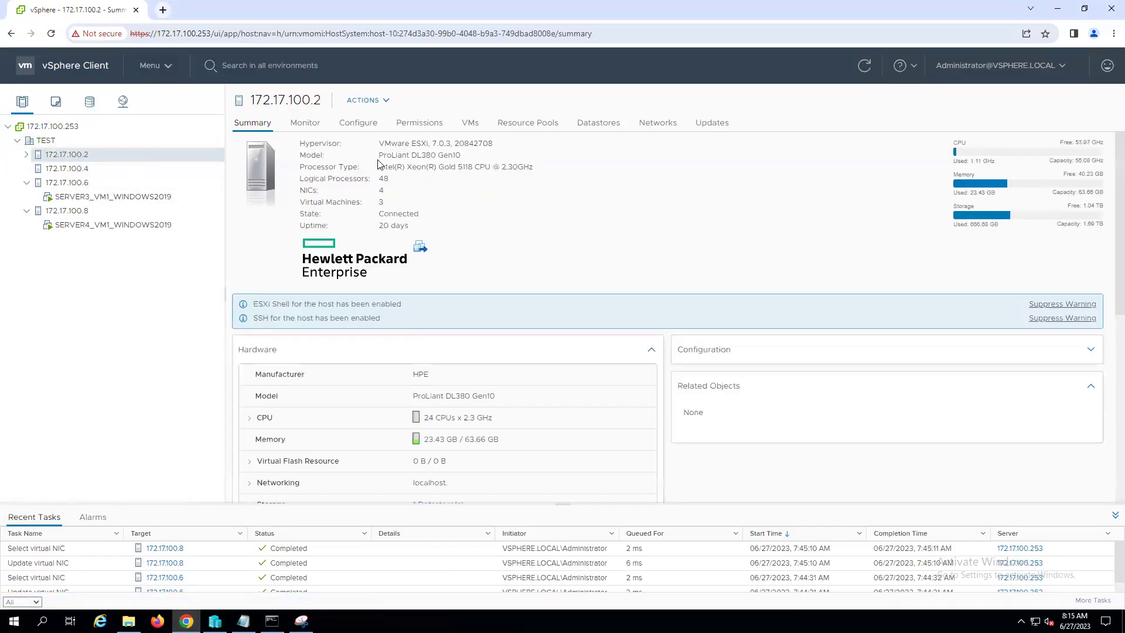
{"action": "left_click_drag", "start_coordinate": [379, 166], "coordinate": [538, 175]}
{"action": "key", "text": "ctrl+c"}
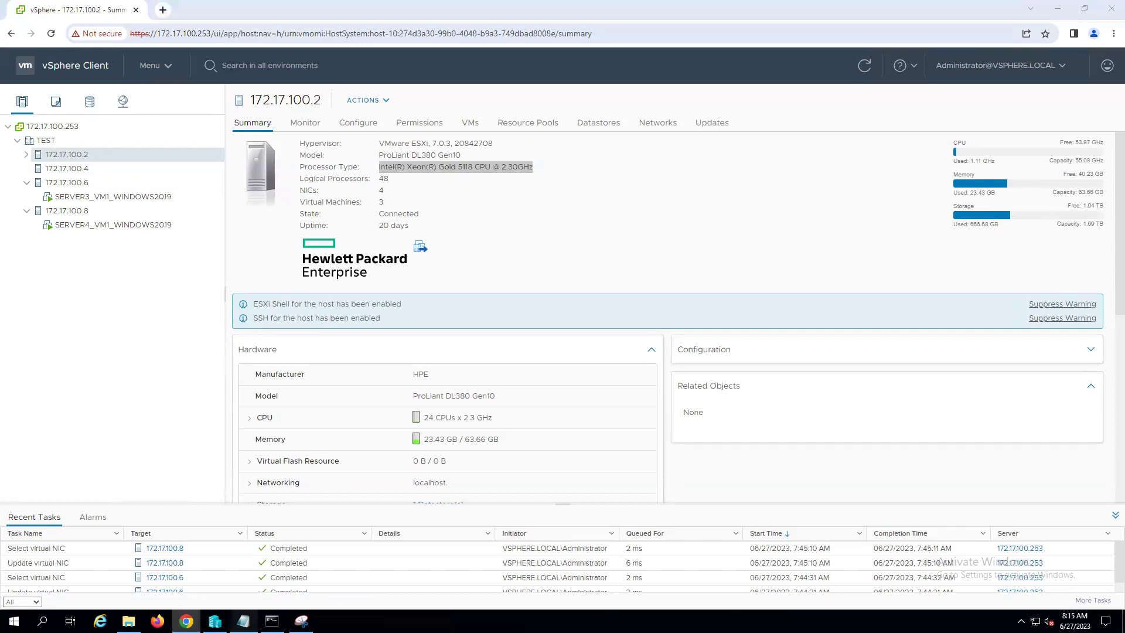
{"action": "left_click", "coordinate": [243, 621]}
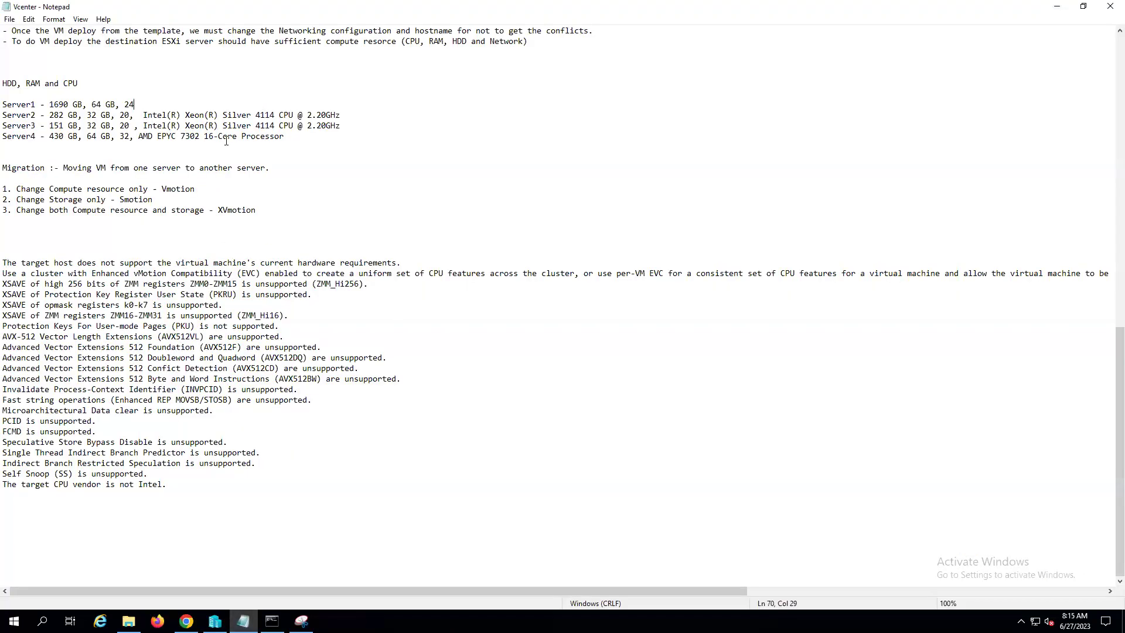
{"action": "type", "text": ","}
{"action": "key", "text": "ctrl+v"}
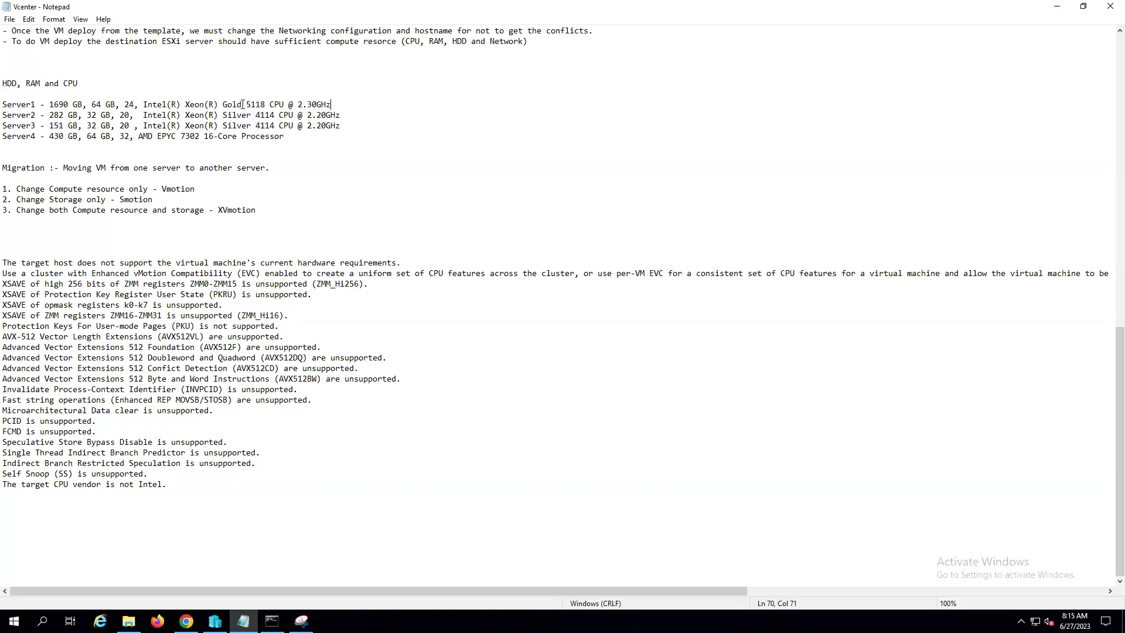
- Review the CPU models on each server line and even out the spacing on Server3 and Server4
{"action": "left_click_drag", "start_coordinate": [226, 105], "coordinate": [266, 105]}
{"action": "left_click_drag", "start_coordinate": [223, 115], "coordinate": [273, 114]}
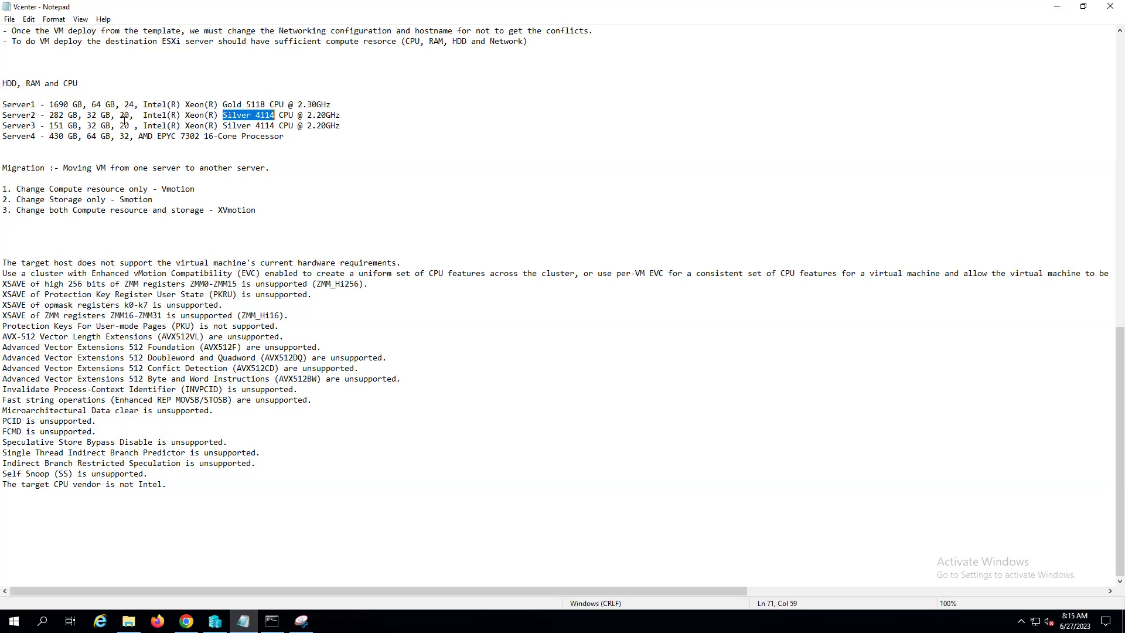
{"action": "left_click_drag", "start_coordinate": [223, 125], "coordinate": [275, 126]}
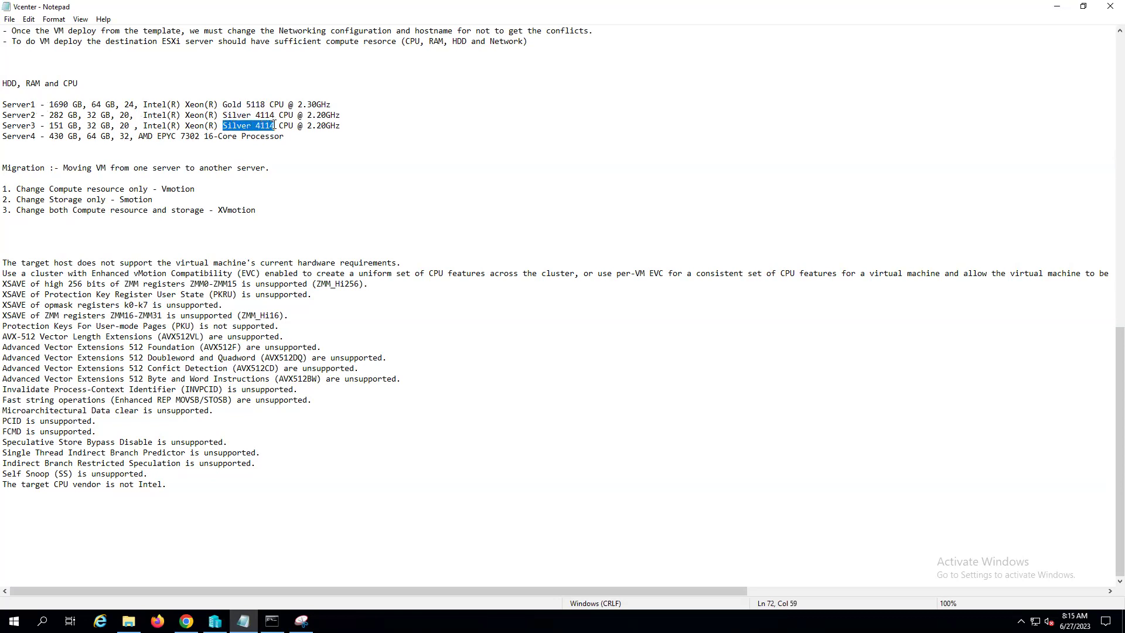
{"action": "left_click", "coordinate": [141, 136]}
{"action": "left_click", "coordinate": [131, 127]}
{"action": "key", "text": "BackSpace"}
{"action": "key", "text": "Right"}
{"action": "key", "text": "Right"}
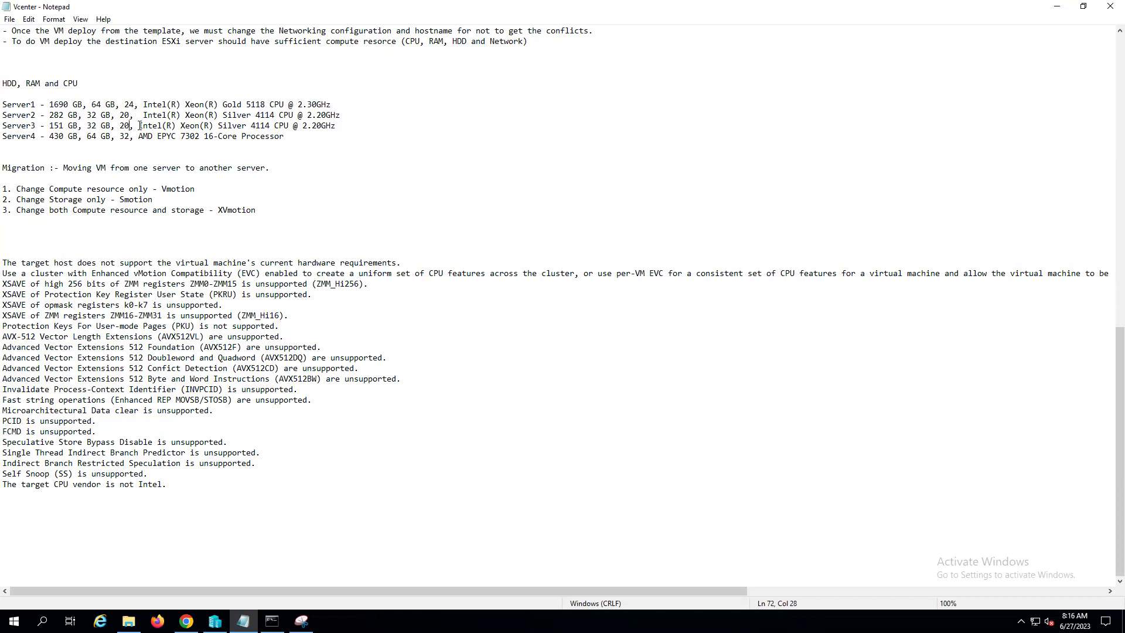
{"action": "left_click", "coordinate": [140, 136]}
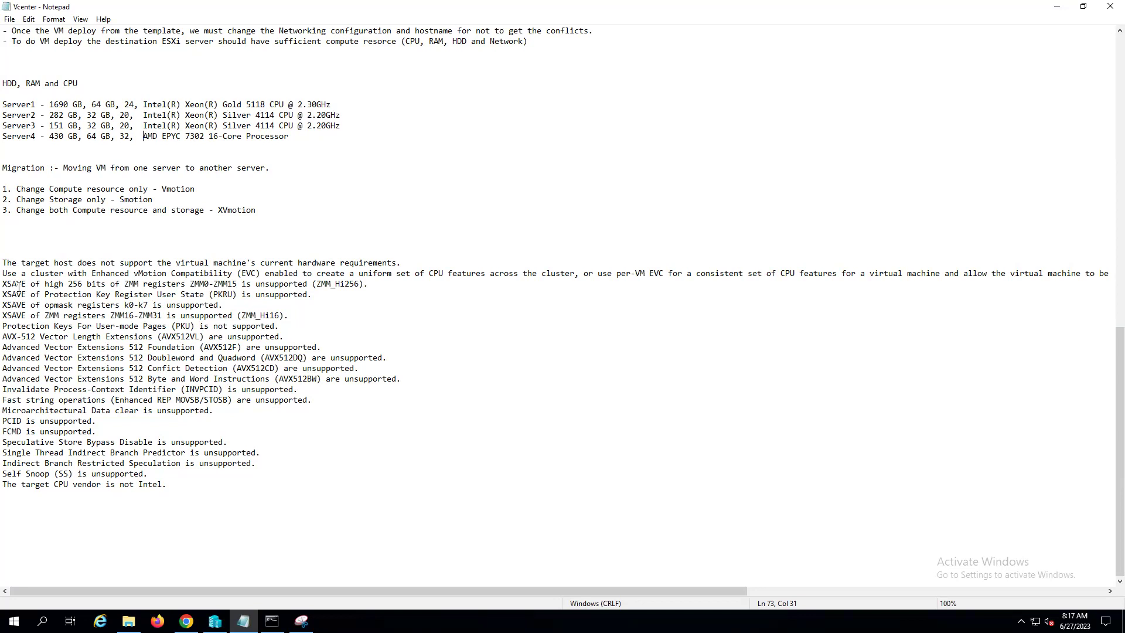
{"action": "left_click_drag", "start_coordinate": [5, 263], "coordinate": [396, 264]}
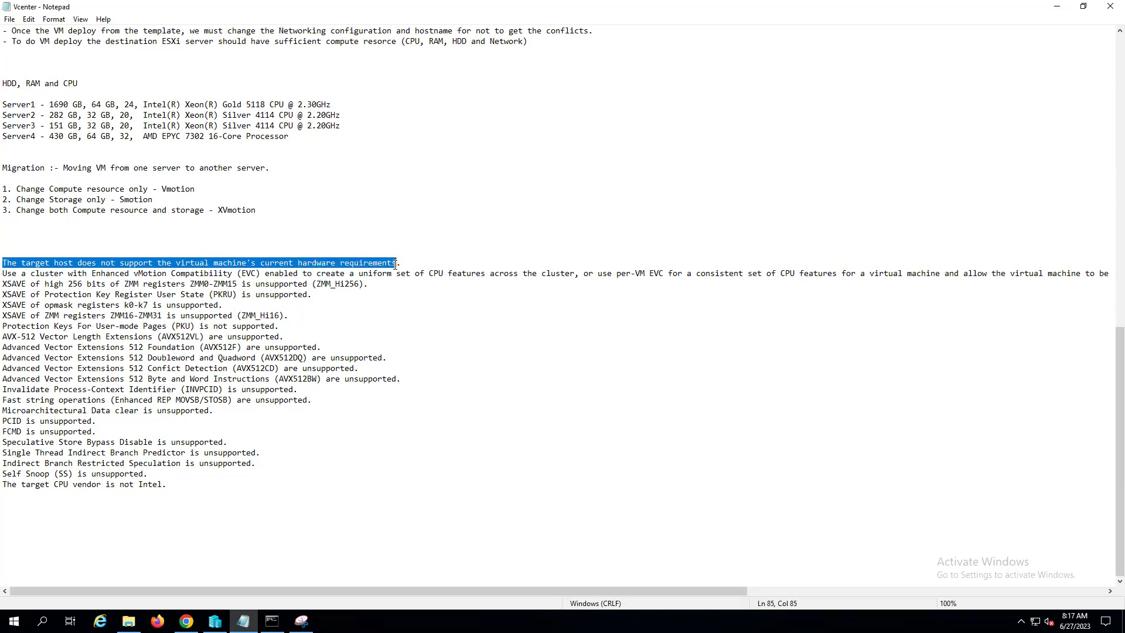
{"action": "left_click", "coordinate": [441, 346]}
{"action": "left_click", "coordinate": [396, 263]}
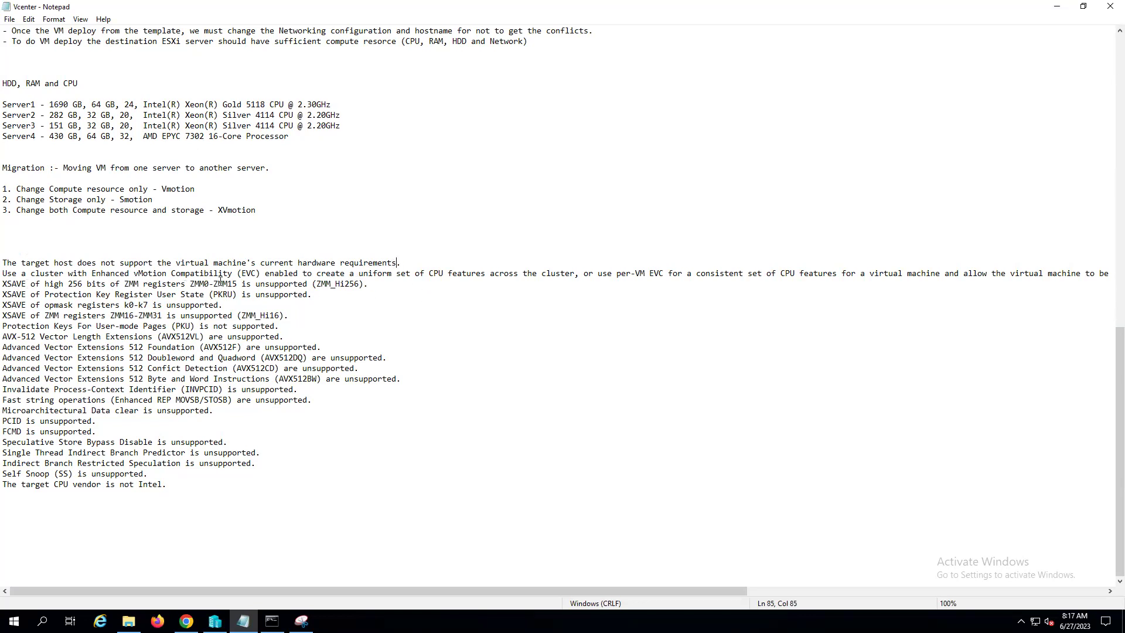
{"action": "left_click_drag", "start_coordinate": [435, 276], "coordinate": [574, 276]}
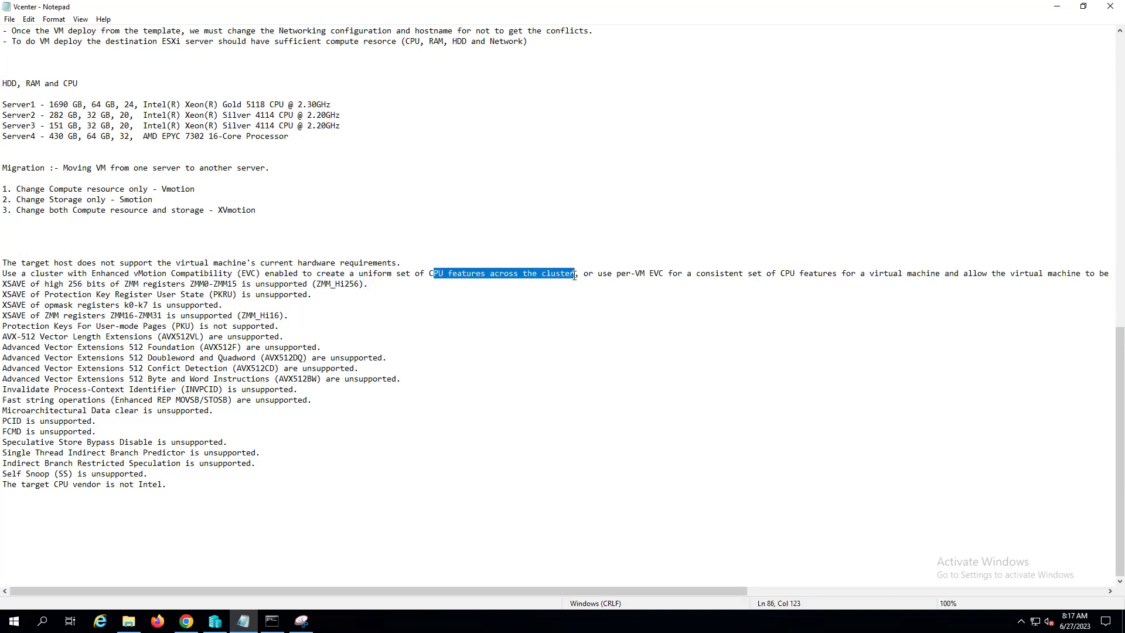
{"action": "left_click", "coordinate": [621, 391]}
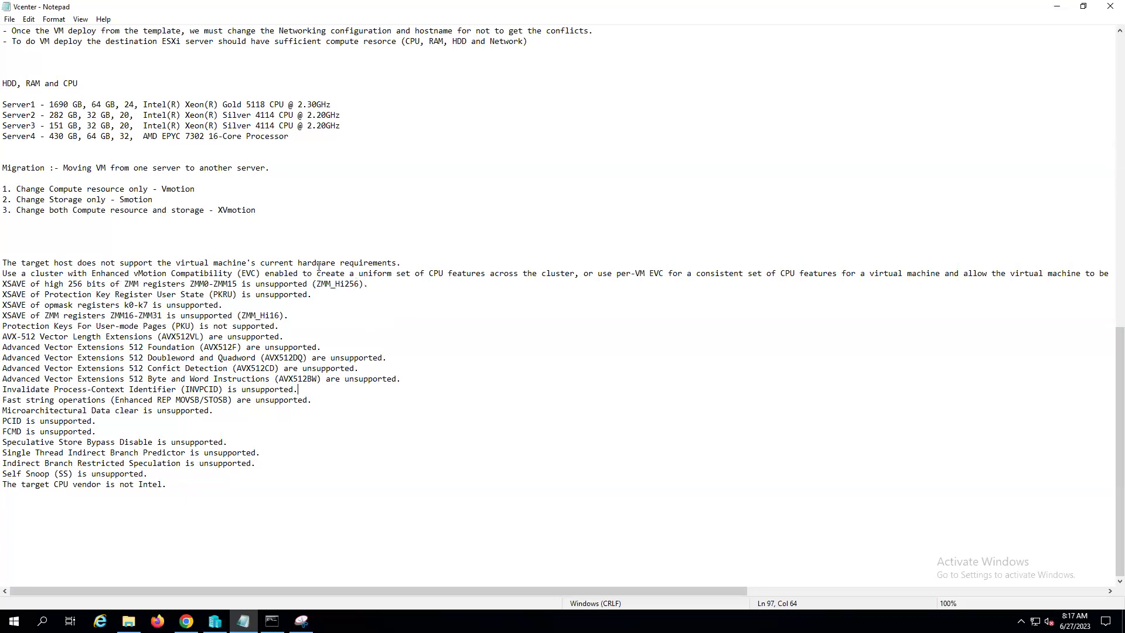
{"action": "left_click_drag", "start_coordinate": [91, 273], "coordinate": [233, 273]}
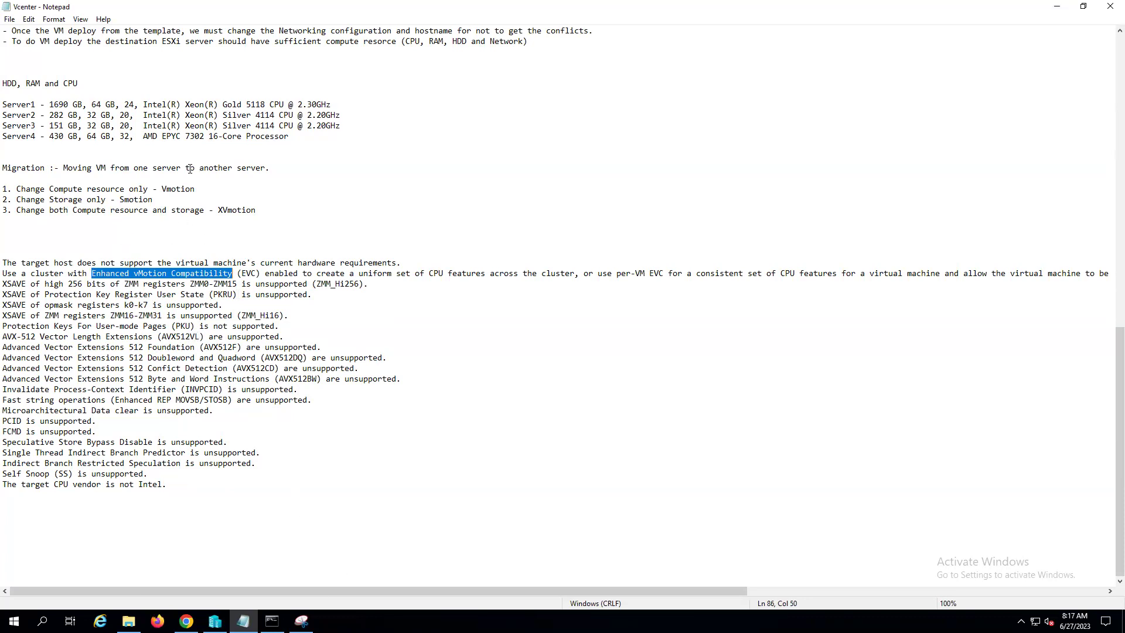
{"action": "left_click", "coordinate": [29, 226]}
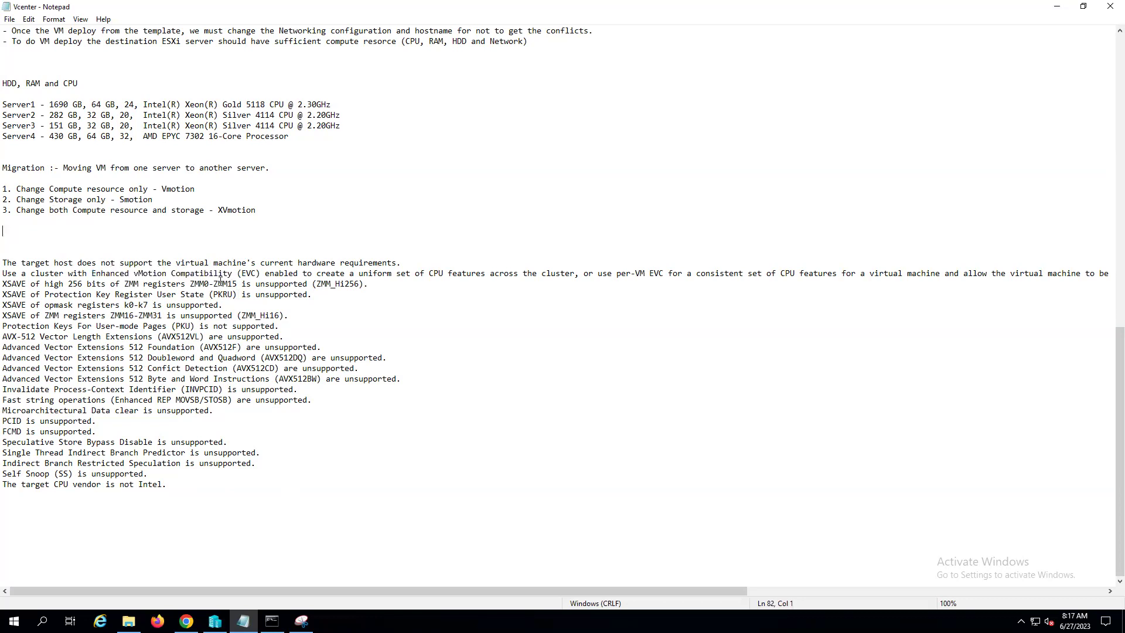
{"action": "key", "text": "Return"}
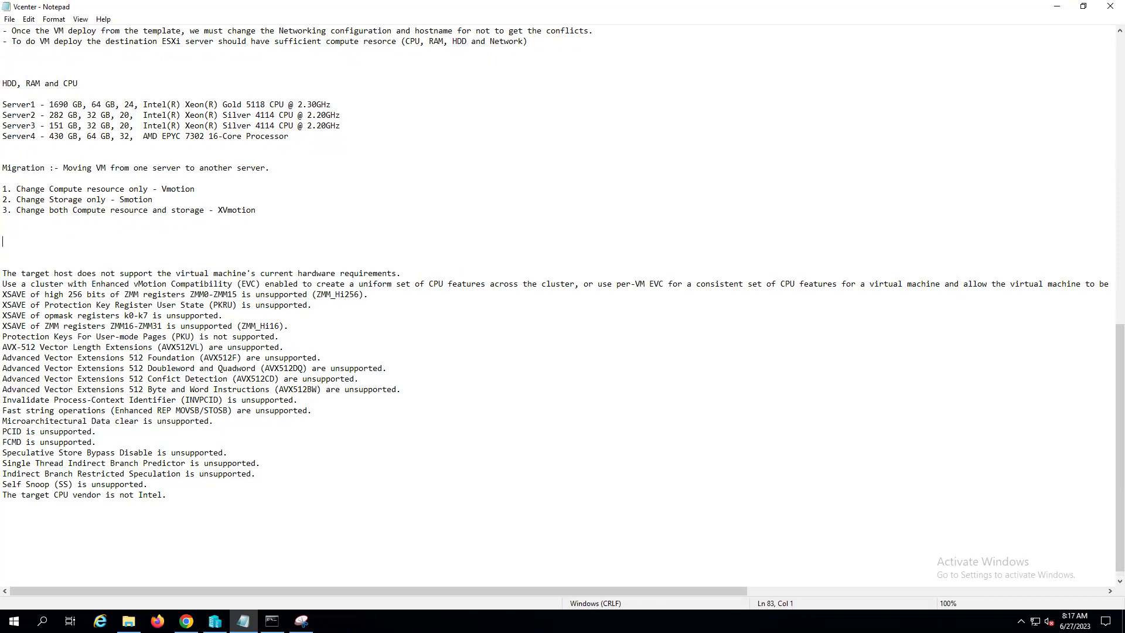
- Start migrating SERVER3_VM1_WINDOWS2019, choosing to change both compute resource and storage
{"action": "left_click", "coordinate": [187, 621]}
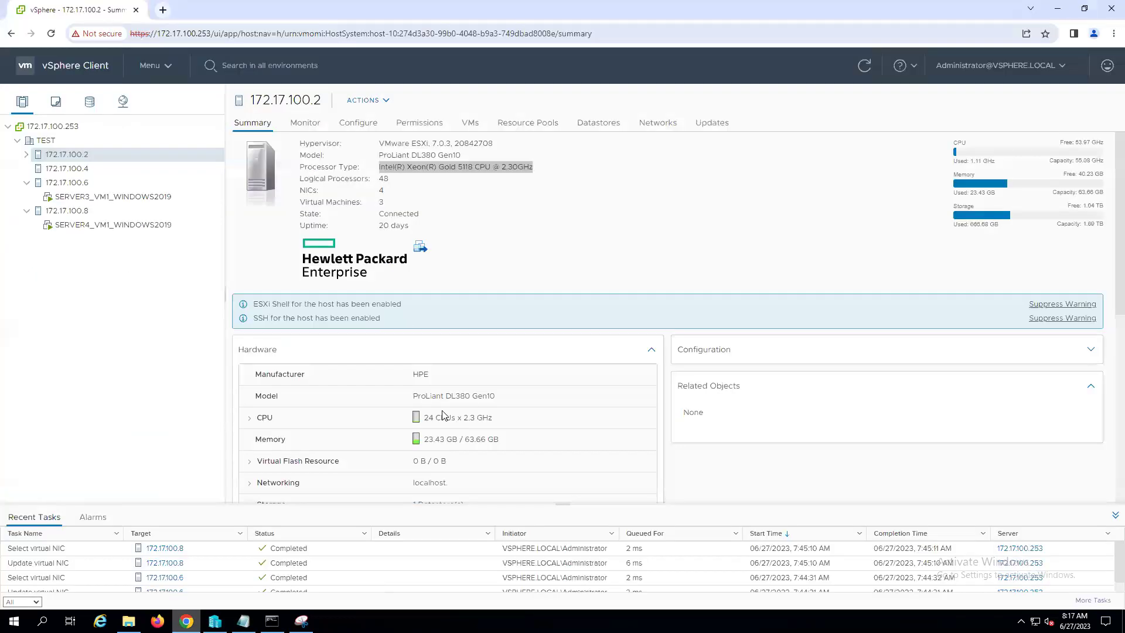
{"action": "left_click", "coordinate": [115, 199]}
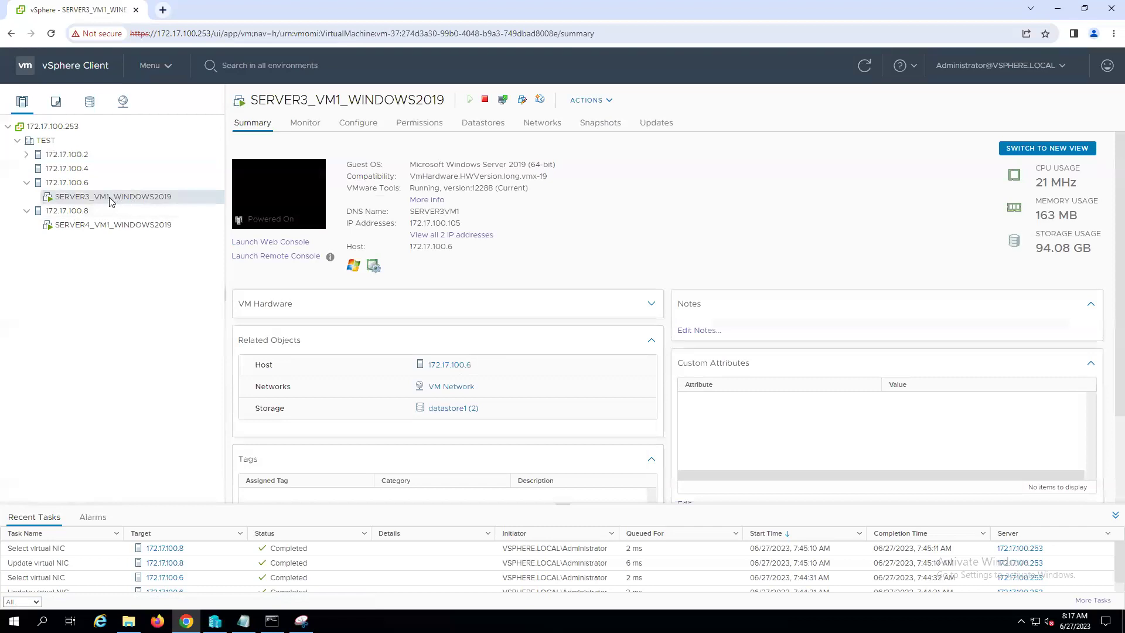
{"action": "right_click", "coordinate": [113, 200]}
{"action": "left_click", "coordinate": [146, 297]}
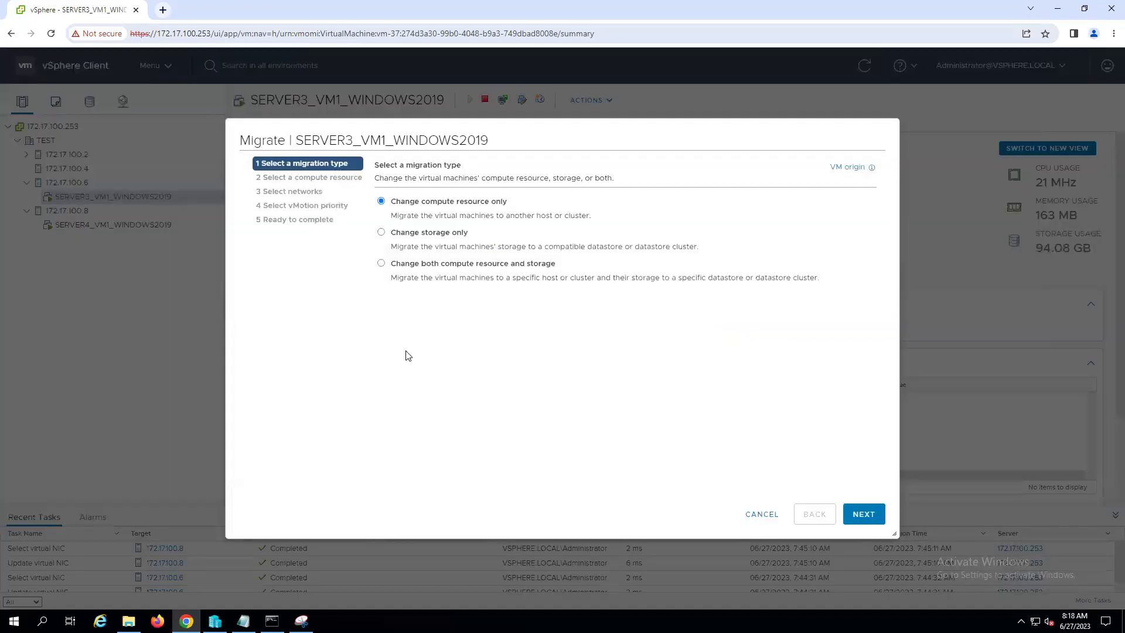
{"action": "left_click", "coordinate": [381, 264]}
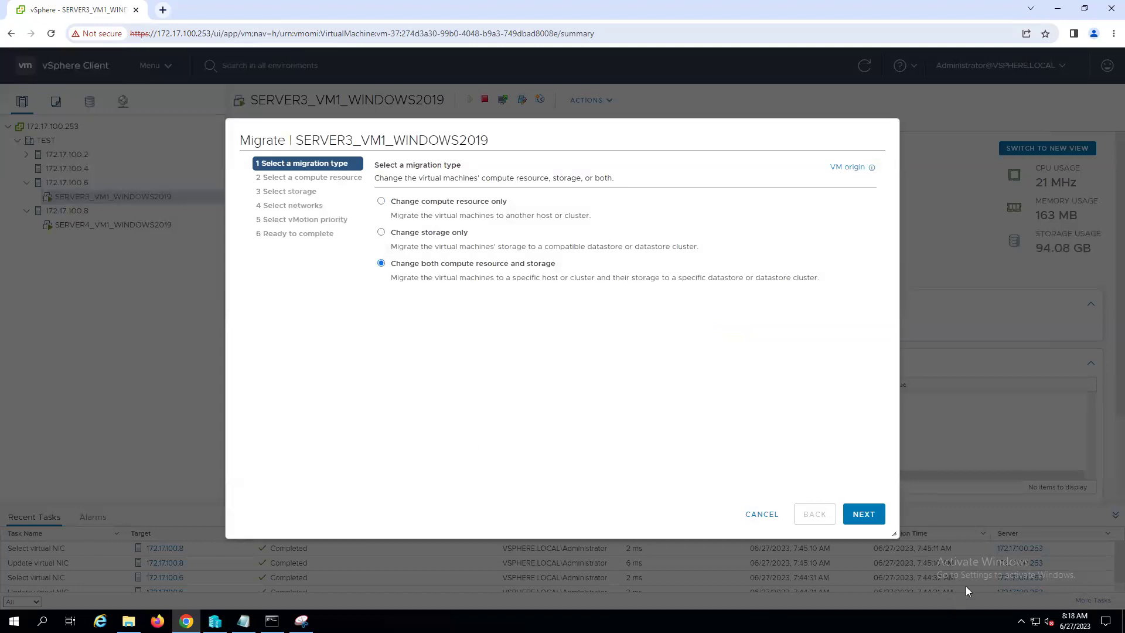
{"action": "left_click", "coordinate": [863, 514]}
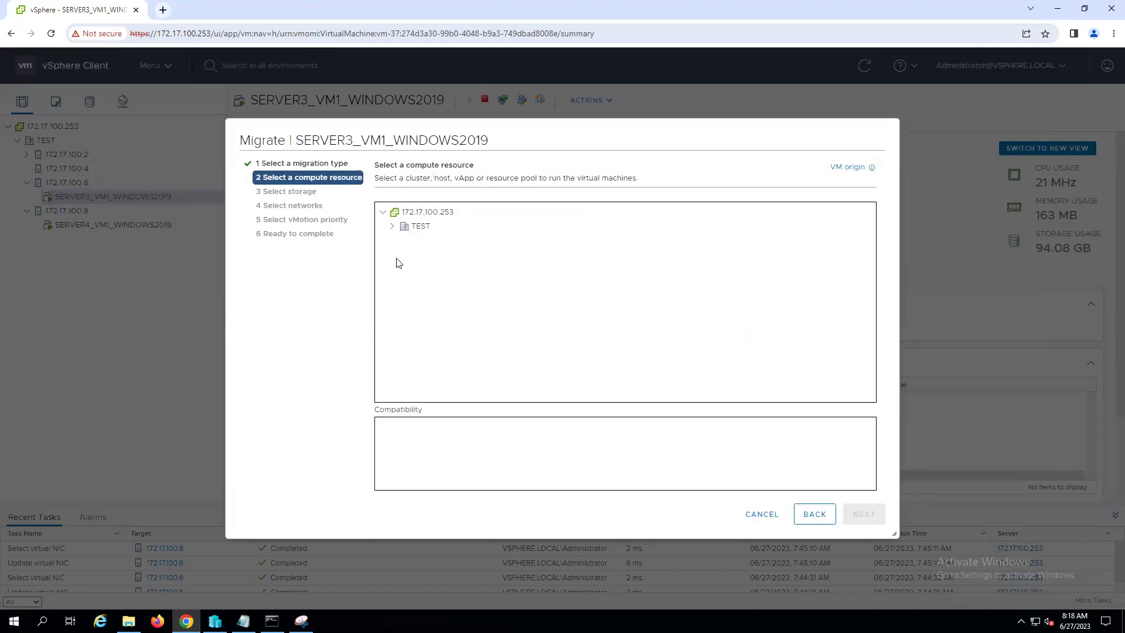
- Pick host 172.17.100.4 and datastore1 as destination, keep VM Network and high priority, and finish
{"action": "left_click", "coordinate": [392, 226]}
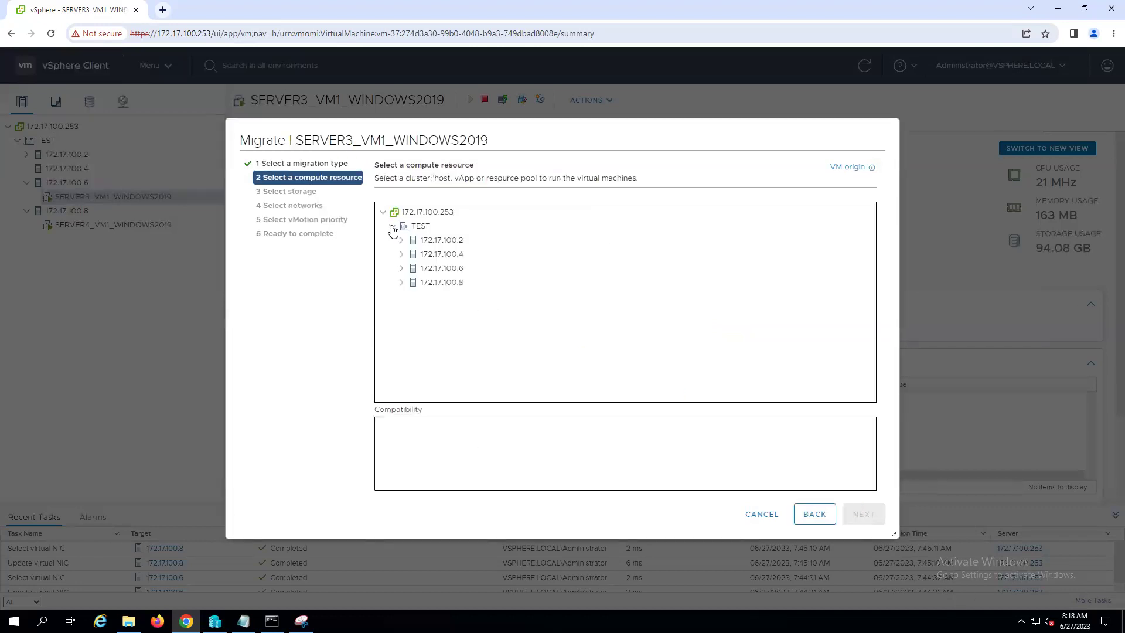
{"action": "left_click", "coordinate": [455, 259]}
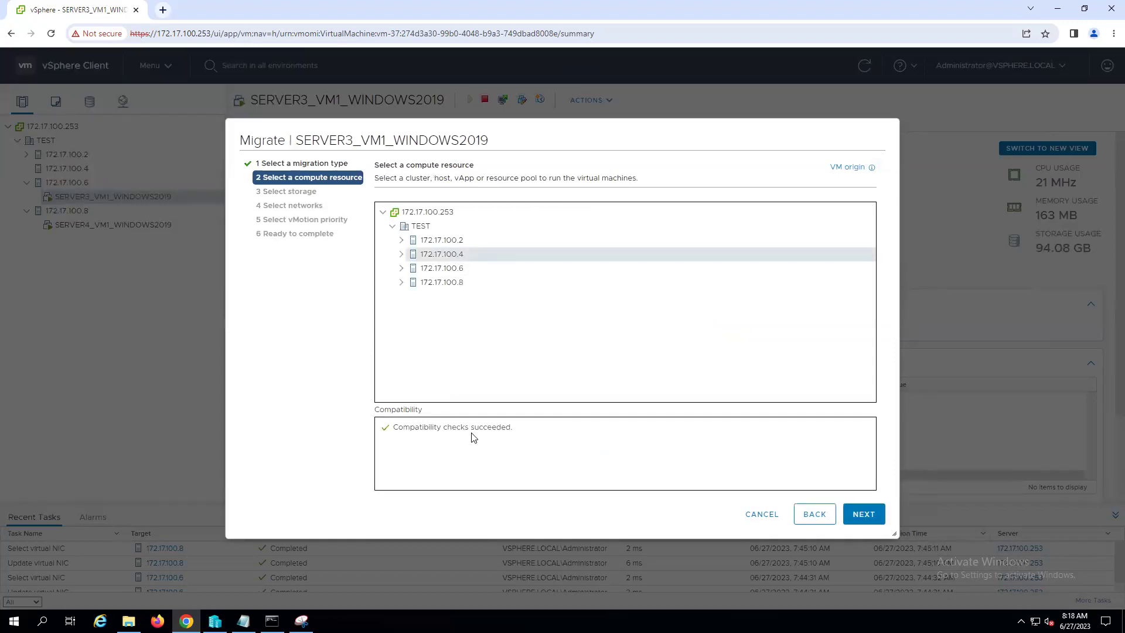
{"action": "left_click", "coordinate": [864, 513]}
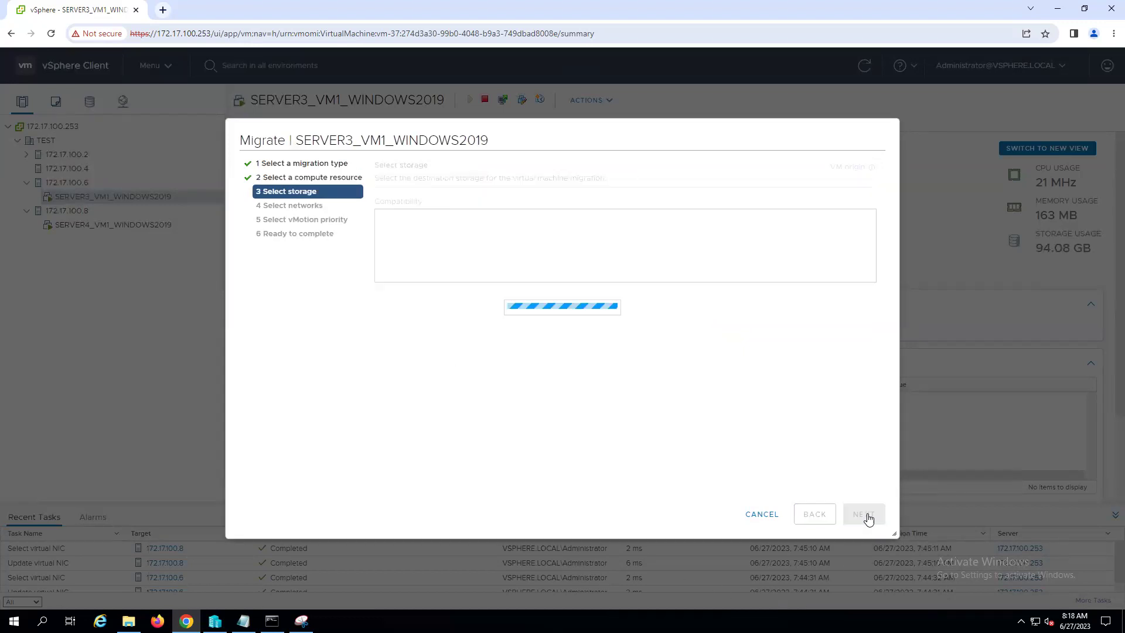
{"action": "left_click", "coordinate": [422, 269]}
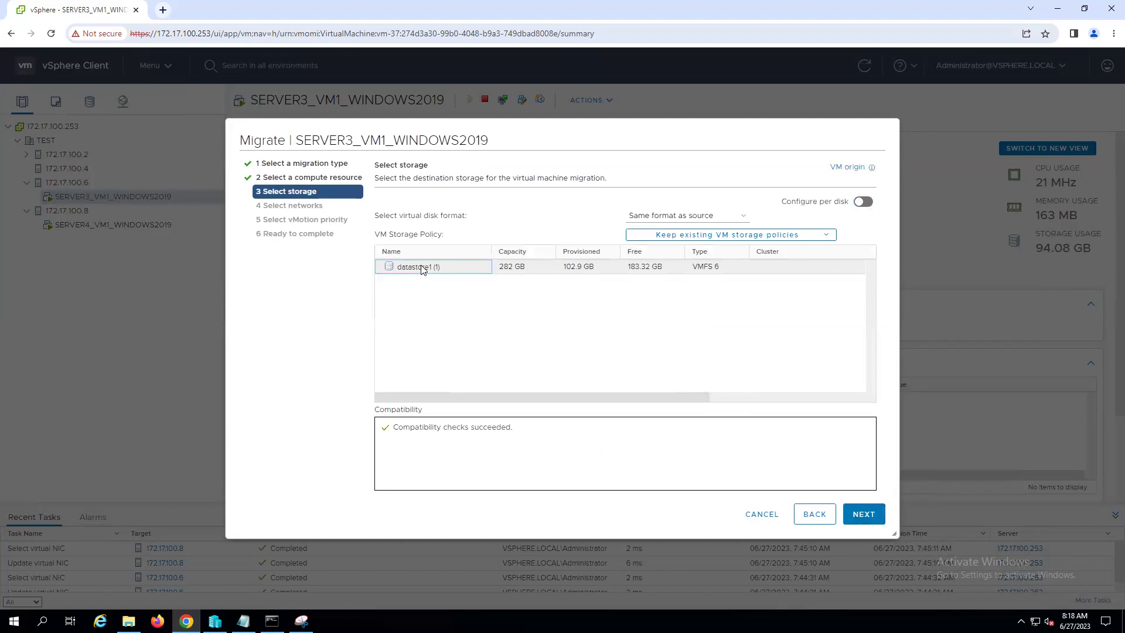
{"action": "left_click", "coordinate": [863, 514]}
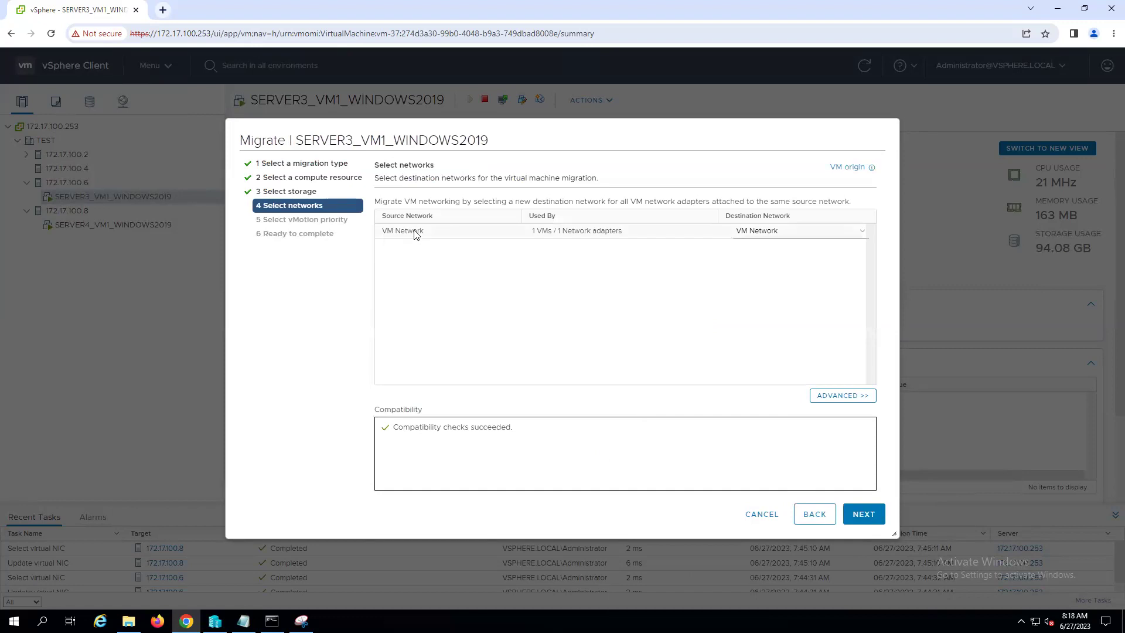
{"action": "left_click", "coordinate": [414, 234]}
{"action": "left_click", "coordinate": [867, 523]}
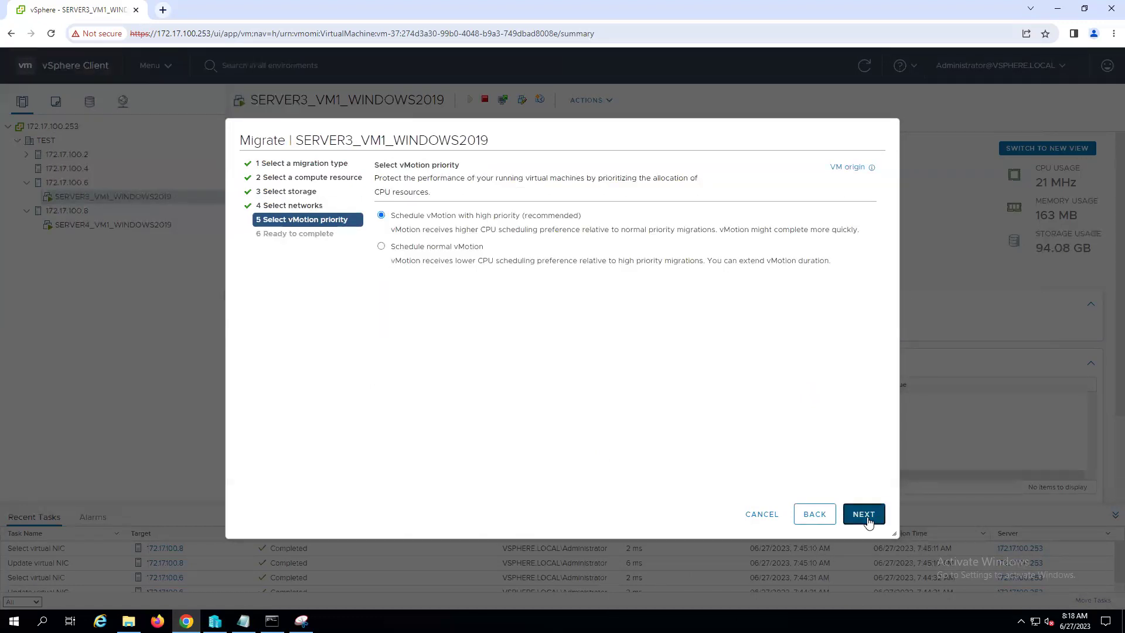
{"action": "left_click", "coordinate": [868, 523]}
{"action": "left_click", "coordinate": [863, 514]}
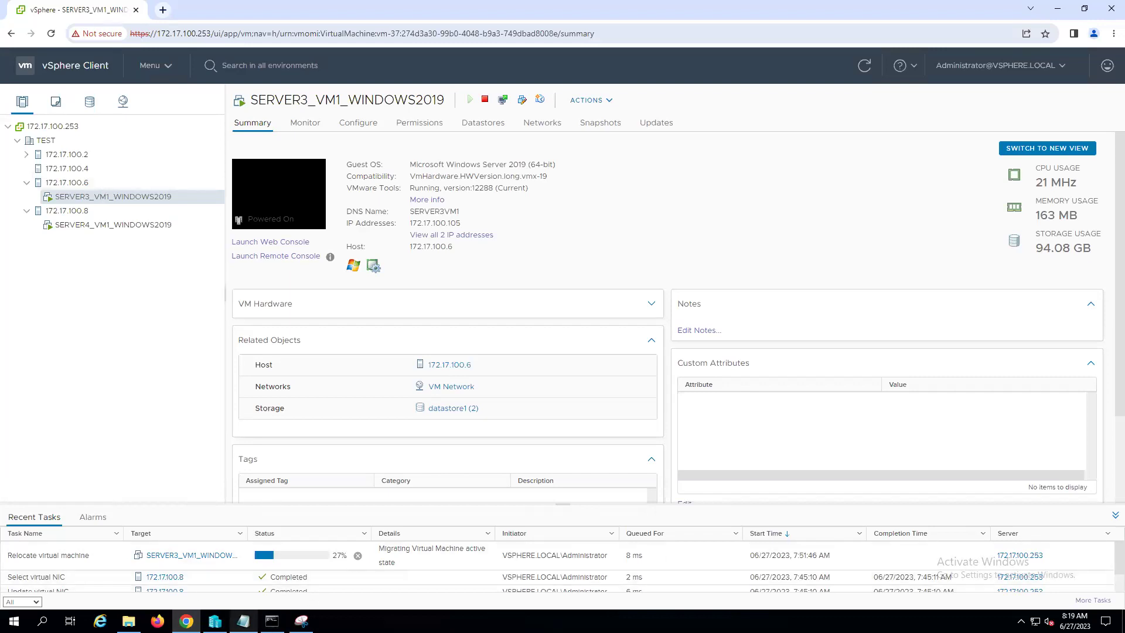
- Switch back to the Vcenter notes in Notepad while the relocate task runs
{"action": "left_click", "coordinate": [243, 621]}
- Restore the notes window from full screen and resize it beside the vSphere page
{"action": "left_click", "coordinate": [1081, 7]}
{"action": "left_click_drag", "start_coordinate": [596, 249], "coordinate": [442, 75]}
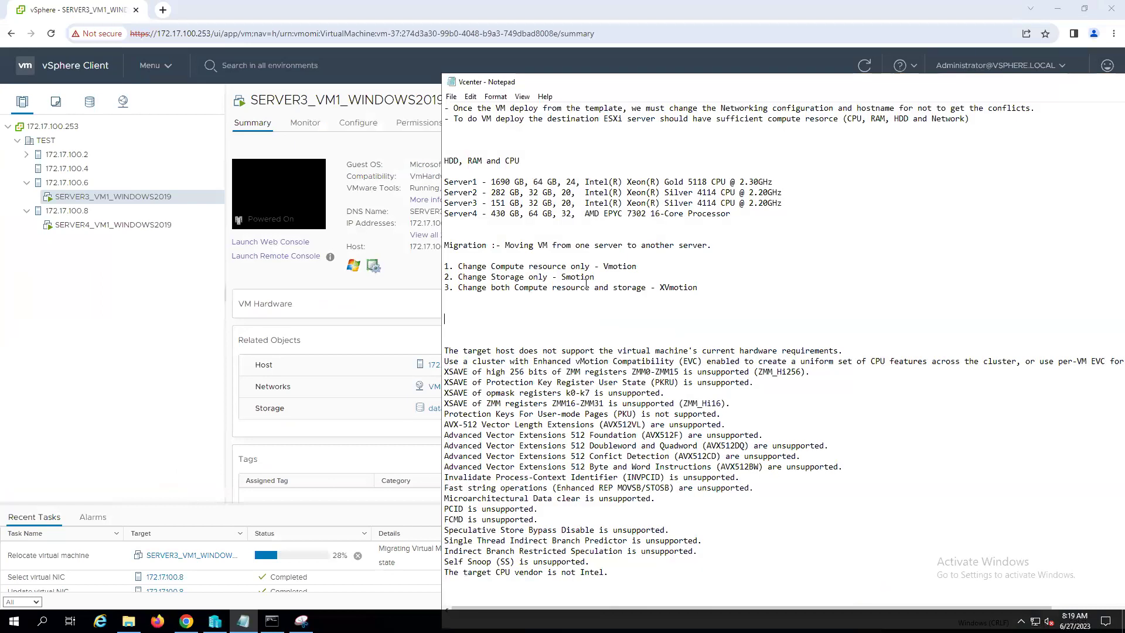
{"action": "scroll", "coordinate": [522, 288], "scroll_direction": "up", "scroll_amount": 6}
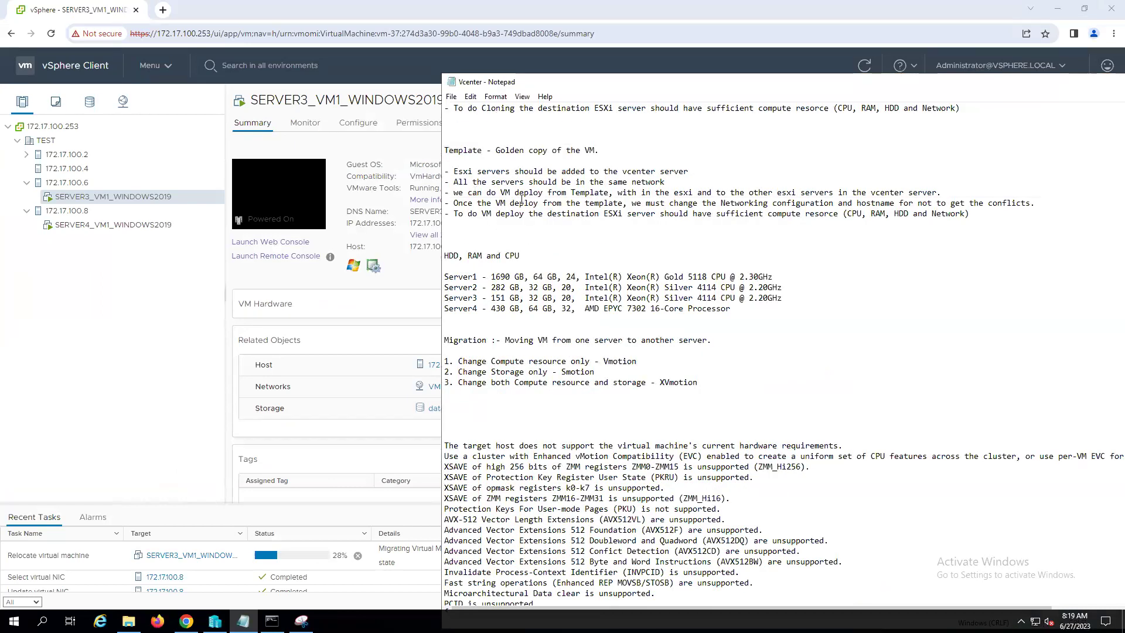
{"action": "scroll", "coordinate": [542, 248], "scroll_direction": "down", "scroll_amount": 3}
- Add the heading 'Prerequisites for the vmotion,' on a new line
{"action": "type", "text": "Prerequisites for thr"}
{"action": "key", "text": "BackSpace"}
{"action": "key", "text": "BackSpace"}
{"action": "type", "text": "e vmotion,"}
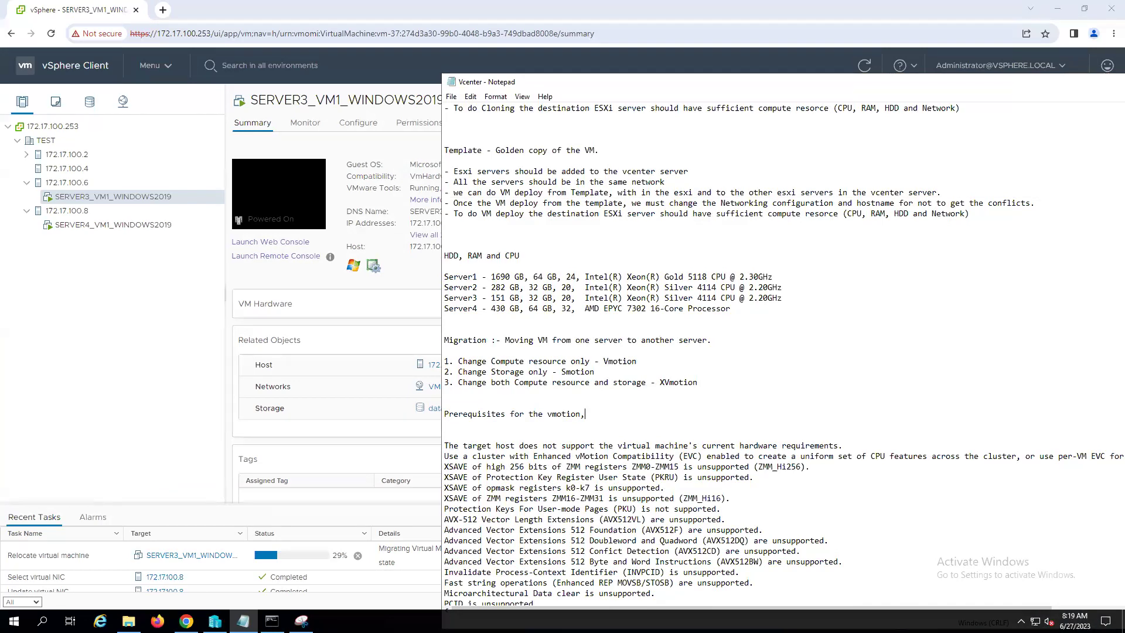
{"action": "key", "text": "Return"}
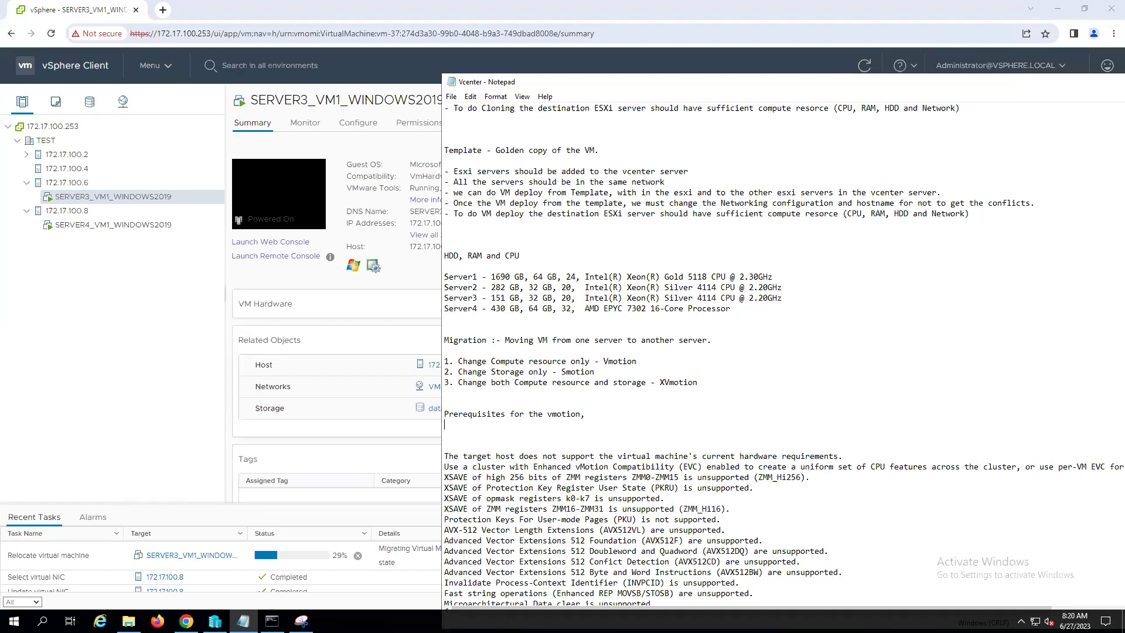
- Paste the five copied template prerequisite lines under the heading, leaving space before the error text
{"action": "left_click_drag", "start_coordinate": [971, 215], "coordinate": [413, 164]}
{"action": "key", "text": "ctrl+c"}
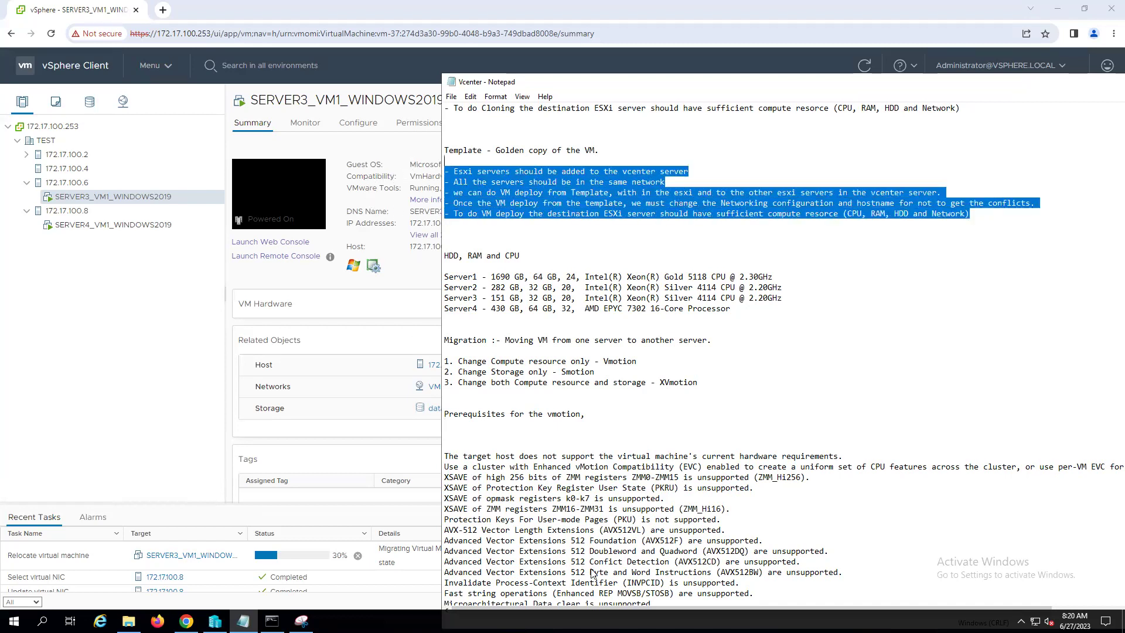
{"action": "left_click", "coordinate": [454, 427]}
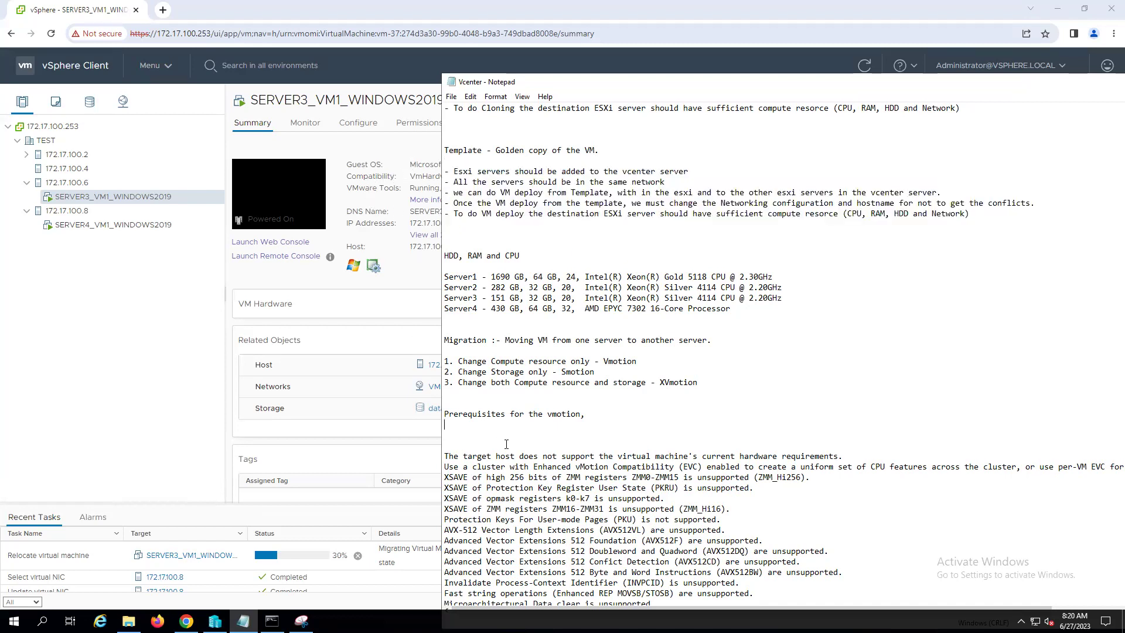
{"action": "key", "text": "Return"}
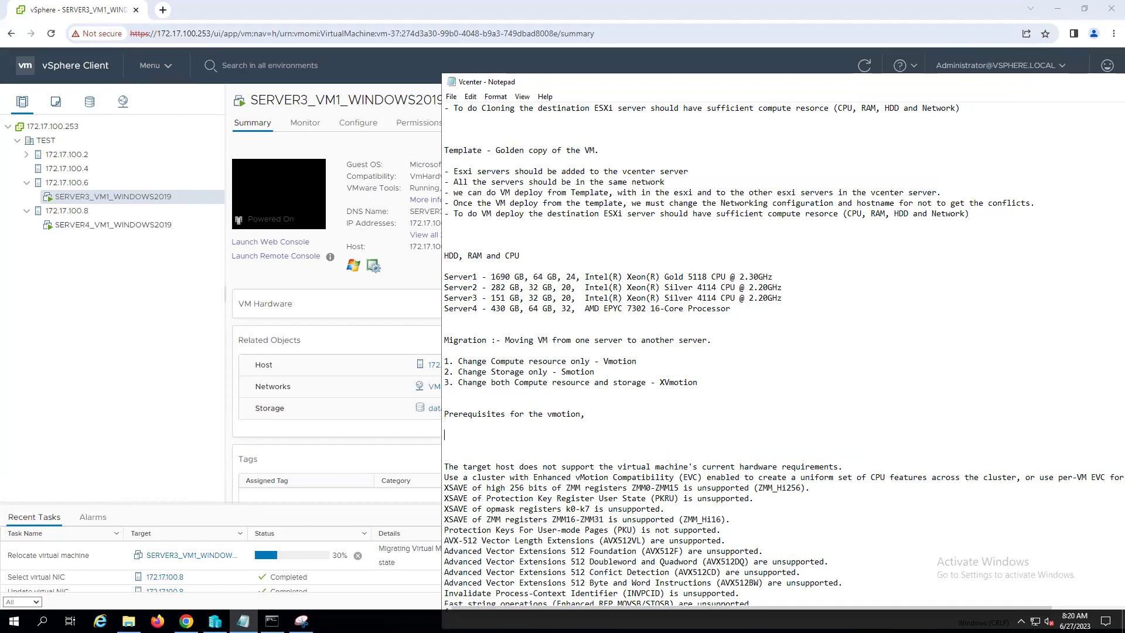
{"action": "key", "text": "ctrl+v"}
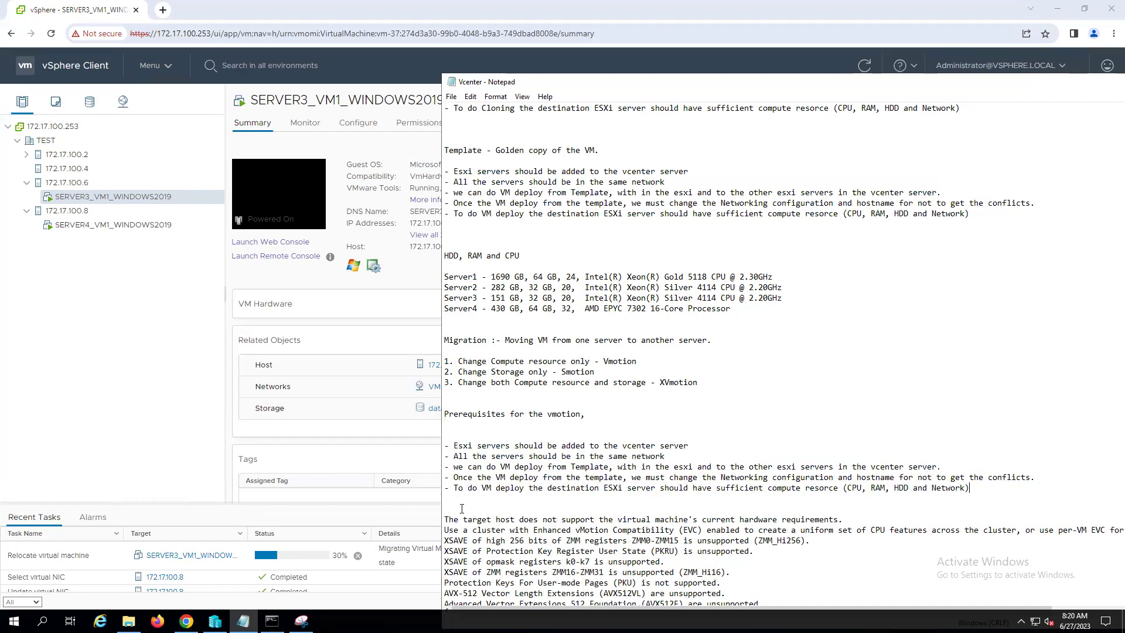
{"action": "key", "text": "Return"}
{"action": "key", "text": "Return"}
{"action": "key", "text": "Return"}
{"action": "key", "text": "Return"}
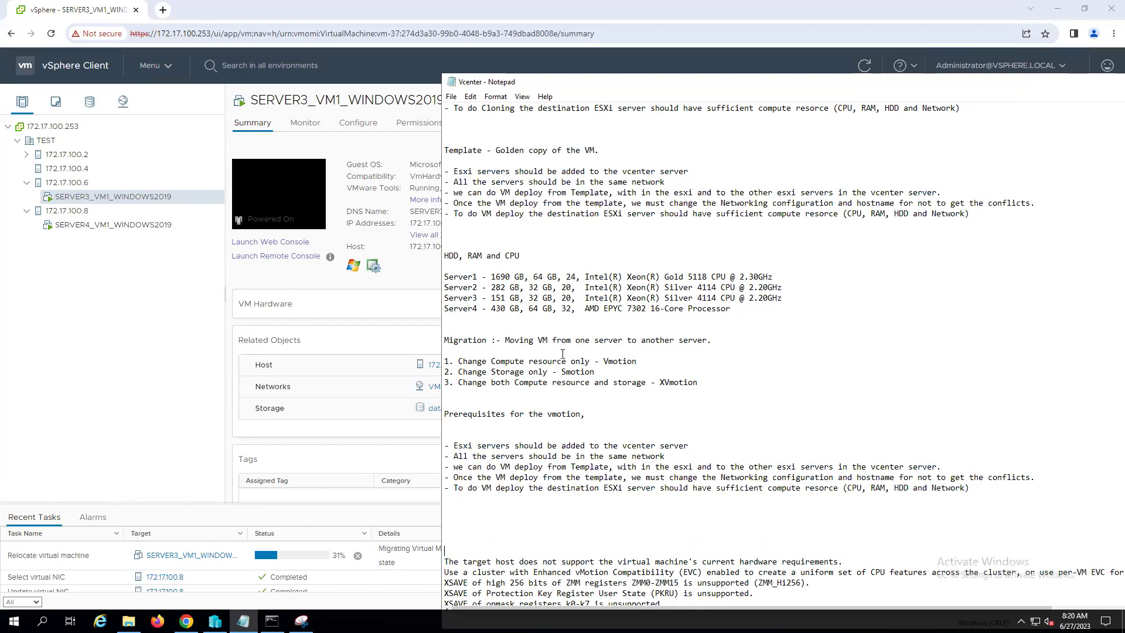
{"action": "left_click_drag", "start_coordinate": [496, 340], "coordinate": [444, 333]}
- Extend the same-network prerequisite to require vMotion enabled on the vmkernal port group of source and destination
{"action": "left_click", "coordinate": [755, 397]}
{"action": "scroll", "coordinate": [579, 418], "scroll_direction": "down", "scroll_amount": 1}
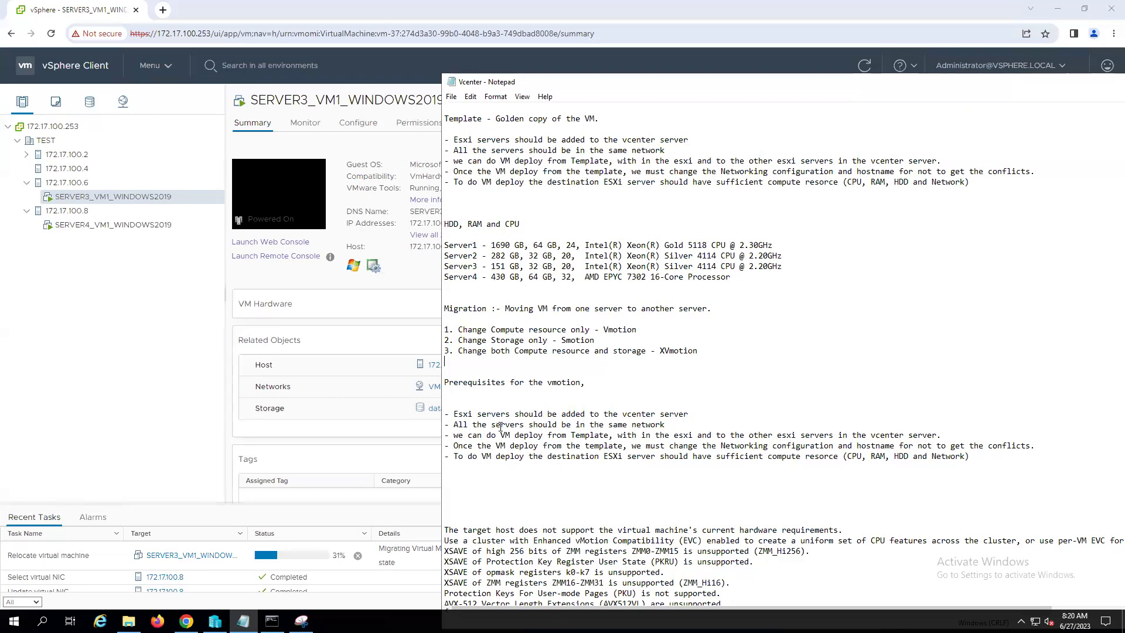
{"action": "left_click", "coordinate": [664, 424]}
{"action": "type", "text": "and vmotion optio"}
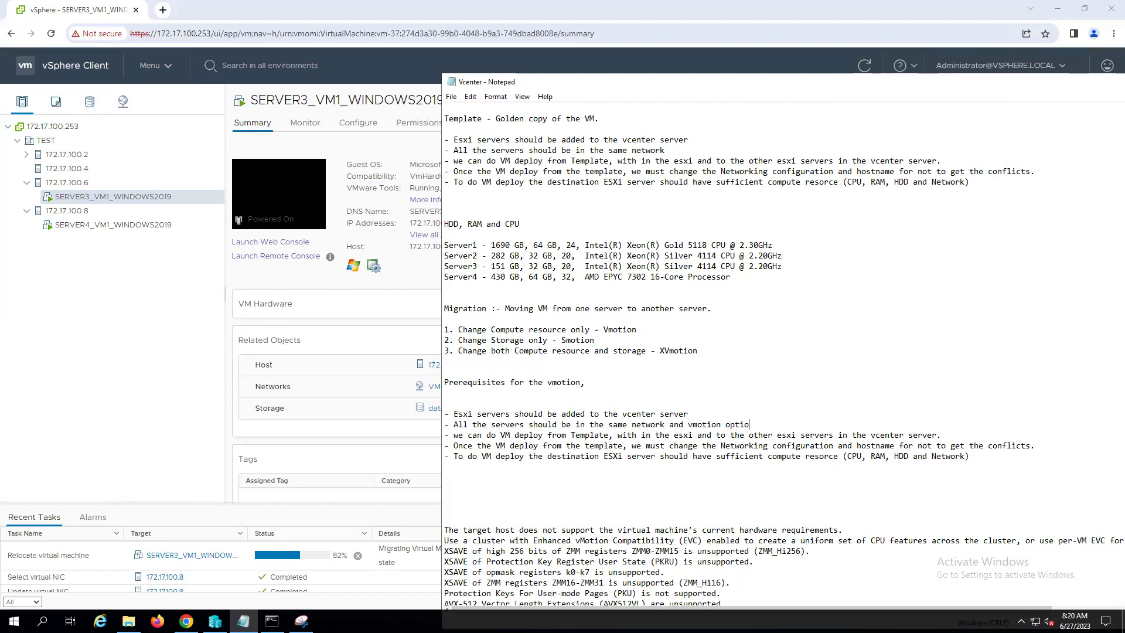
{"action": "type", "text": "n should be enable on the vmkernal port group of "}
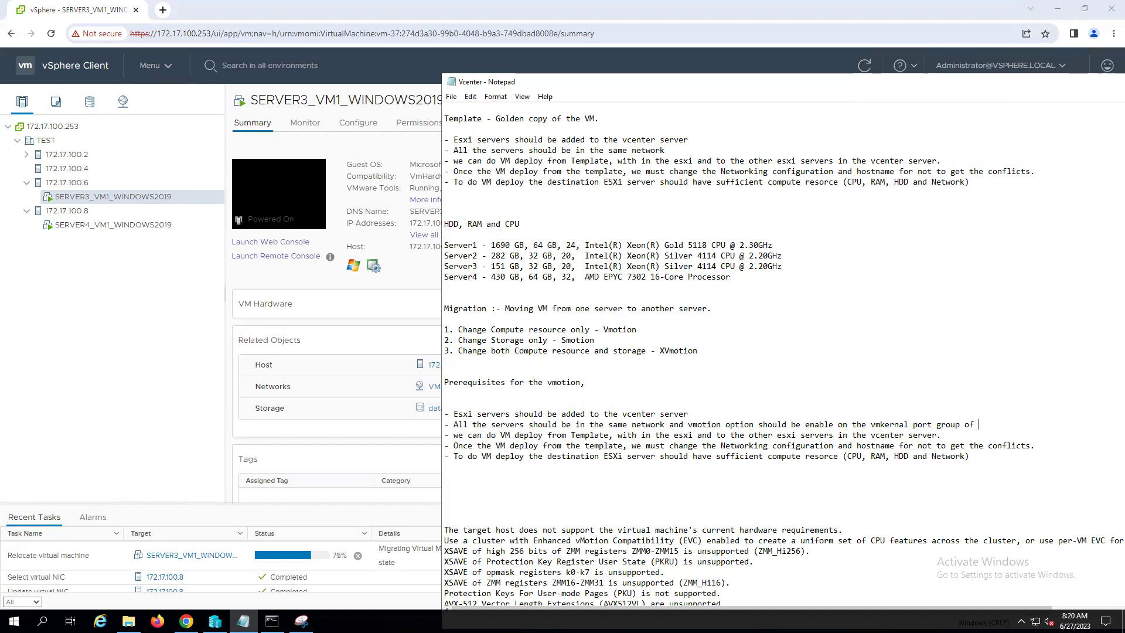
{"action": "type", "text": "both sorce and dest"}
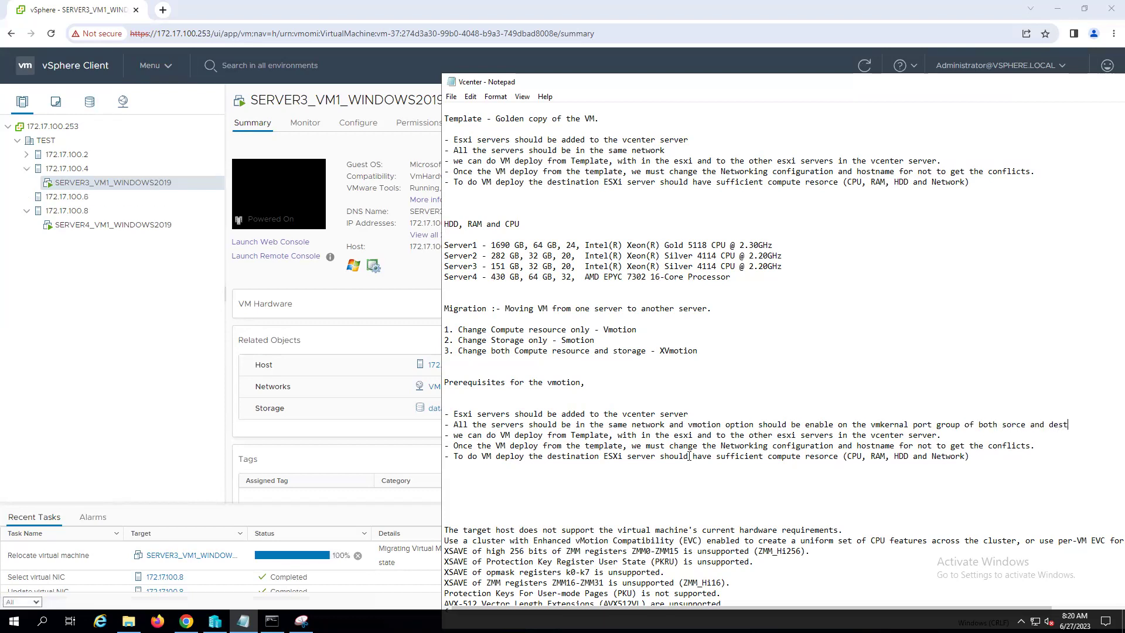
{"action": "type", "text": "ination esxi"}
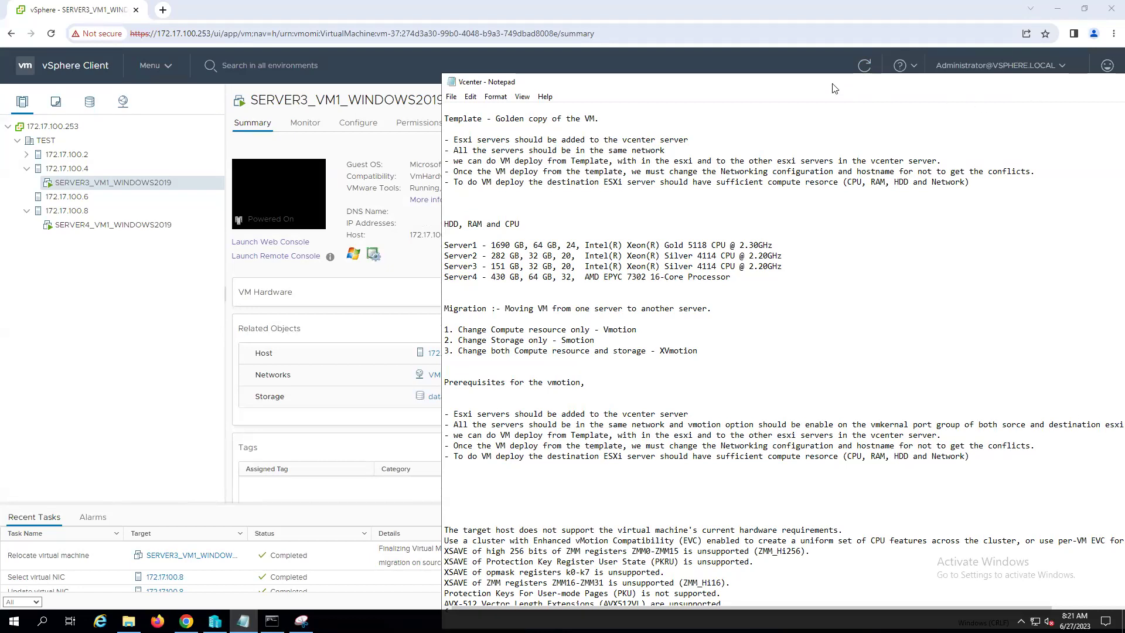
- Move the notes window left and maximize it to fill the screen
{"action": "left_click_drag", "start_coordinate": [671, 86], "coordinate": [581, 85]}
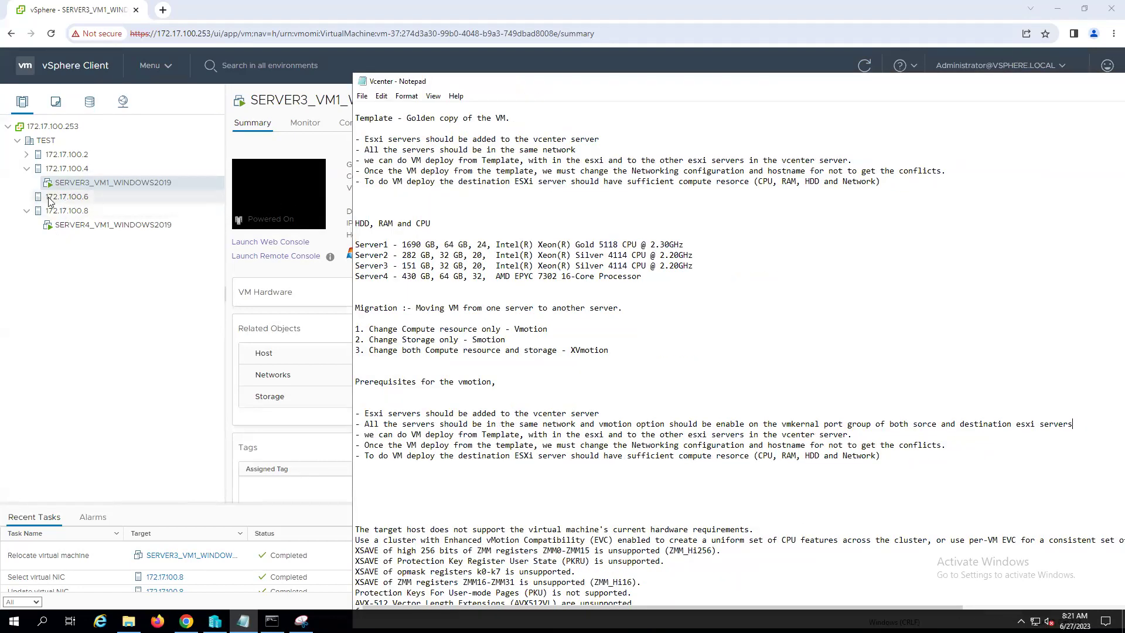
{"action": "left_click_drag", "start_coordinate": [573, 88], "coordinate": [392, 63]}
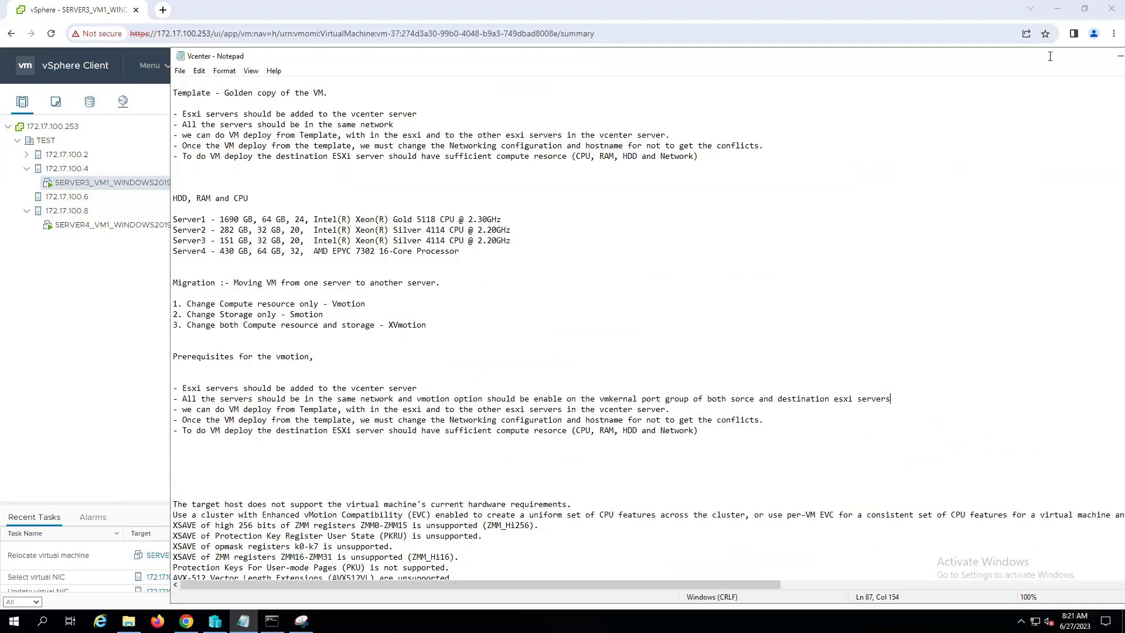
{"action": "double_click", "coordinate": [1051, 59]}
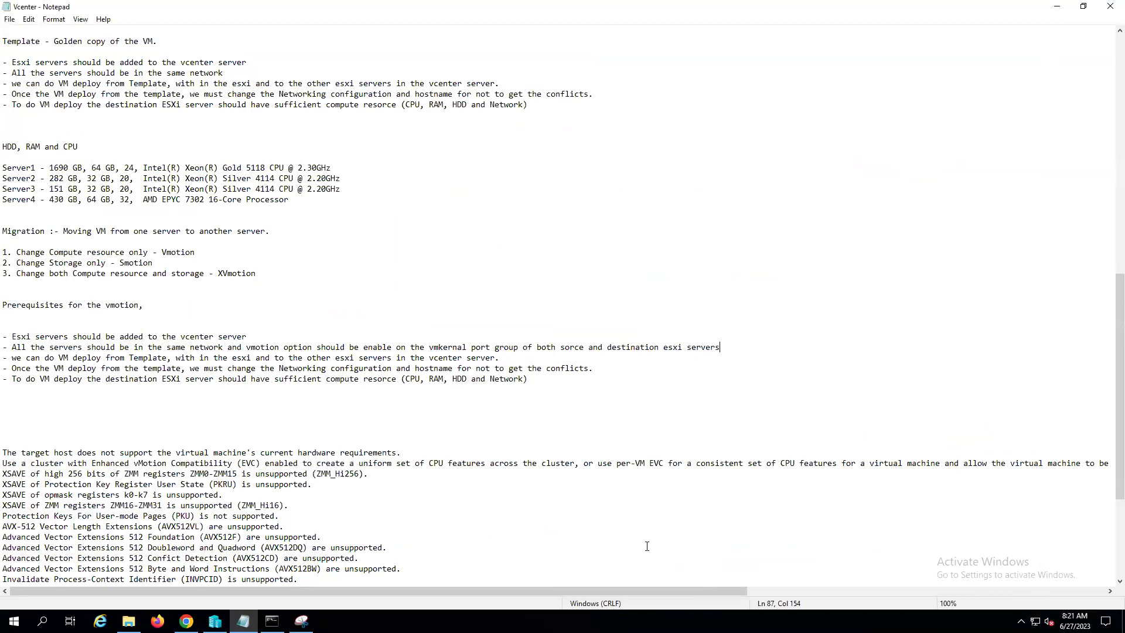
{"action": "left_click_drag", "start_coordinate": [672, 589], "coordinate": [771, 596]}
{"action": "left_click_drag", "start_coordinate": [1001, 598], "coordinate": [270, 557]}
- Add blank lines above the pasted error text and place the caret in the misspelled 'sorce'
{"action": "left_click", "coordinate": [37, 420]}
{"action": "key", "text": "Return"}
{"action": "key", "text": "Return"}
{"action": "key", "text": "Return"}
{"action": "key", "text": "Return"}
{"action": "key", "text": "Return"}
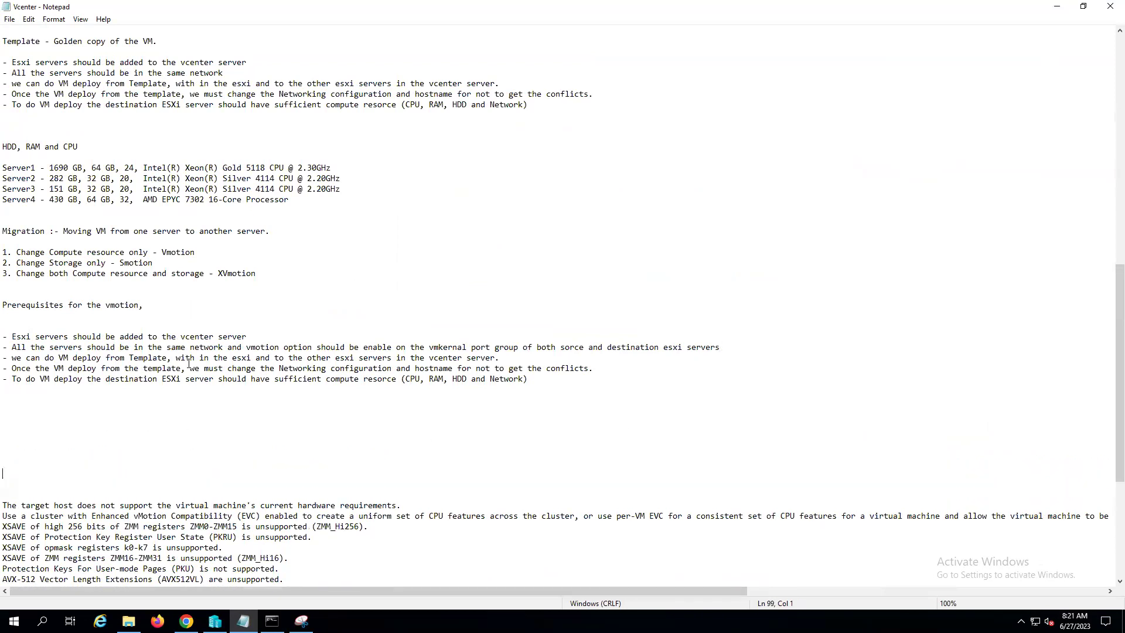
{"action": "left_click", "coordinate": [723, 348]}
{"action": "left_click", "coordinate": [569, 346]}
- Correct 'sorce' to 'source' and end the vmkernal prerequisite with a period
{"action": "type", "text": "u"}
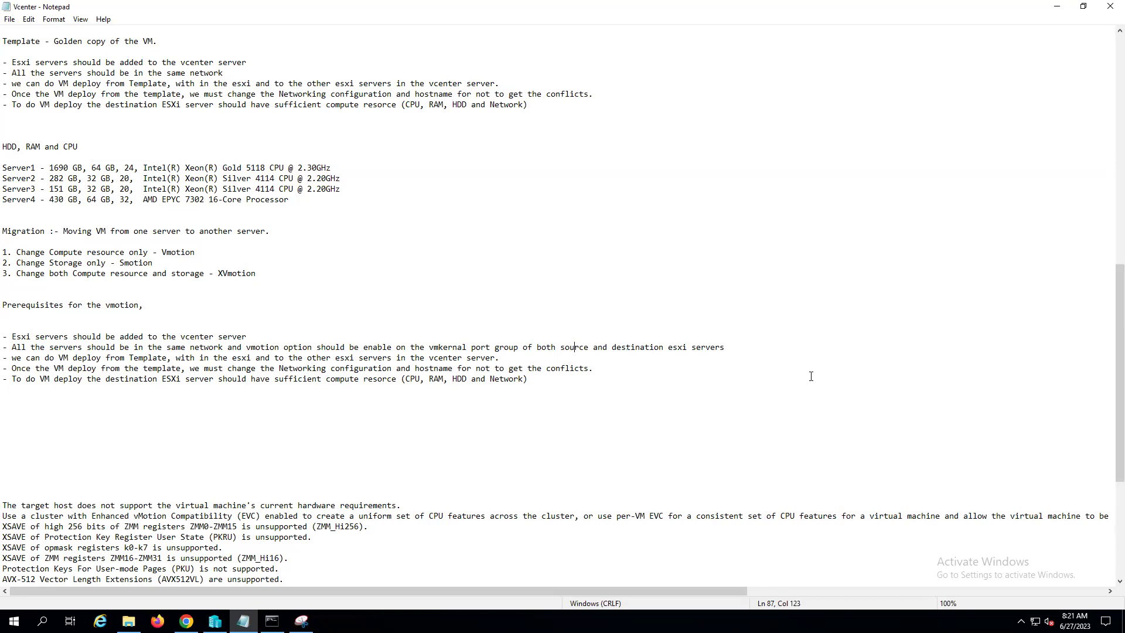
{"action": "key", "text": "End"}
{"action": "type", "text": "."}
- Add the prerequisite '- VMwaretools should be installed on the vm.' followed by a new line
{"action": "key", "text": "Return"}
{"action": "type", "text": "-"}
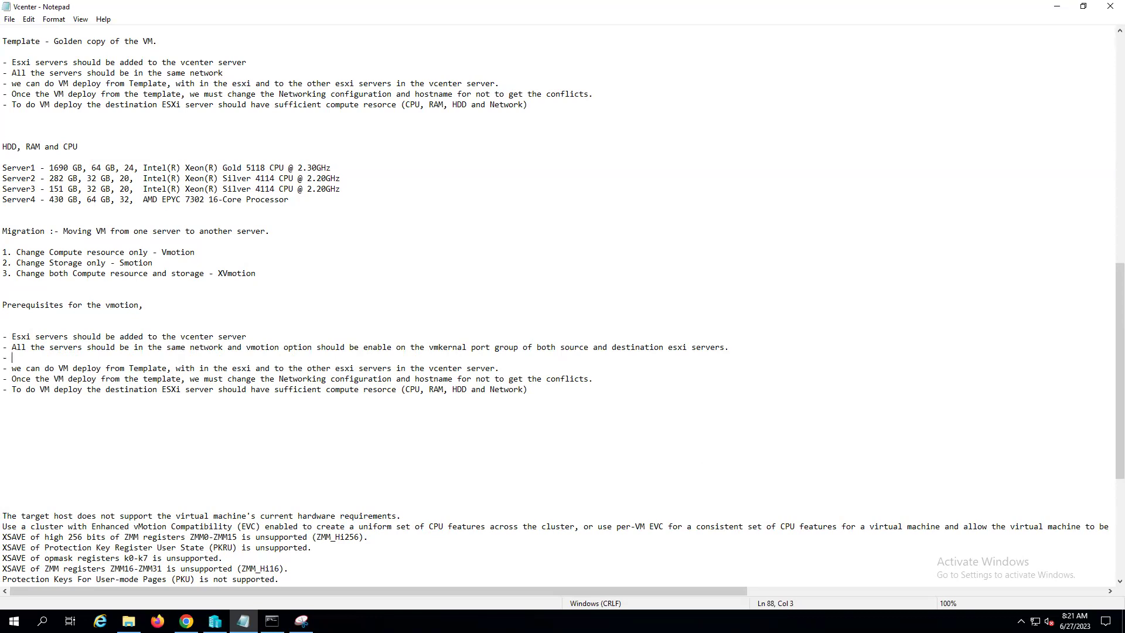
{"action": "type", "text": "VMwaretools should be installed on the "}
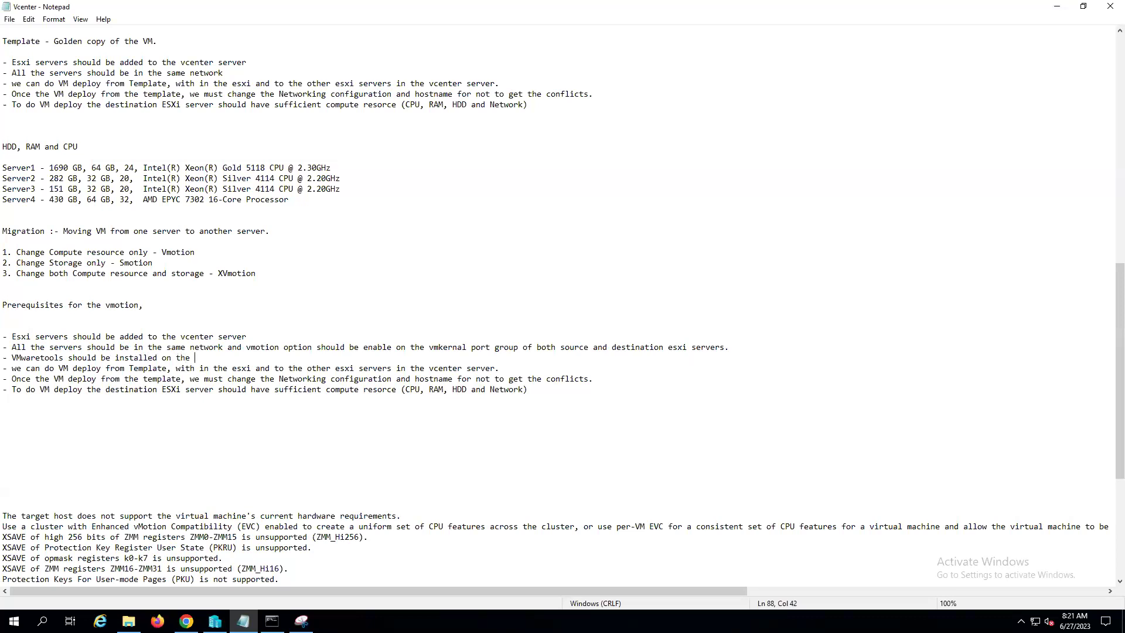
{"action": "type", "text": "vm."}
{"action": "key", "text": "Return"}
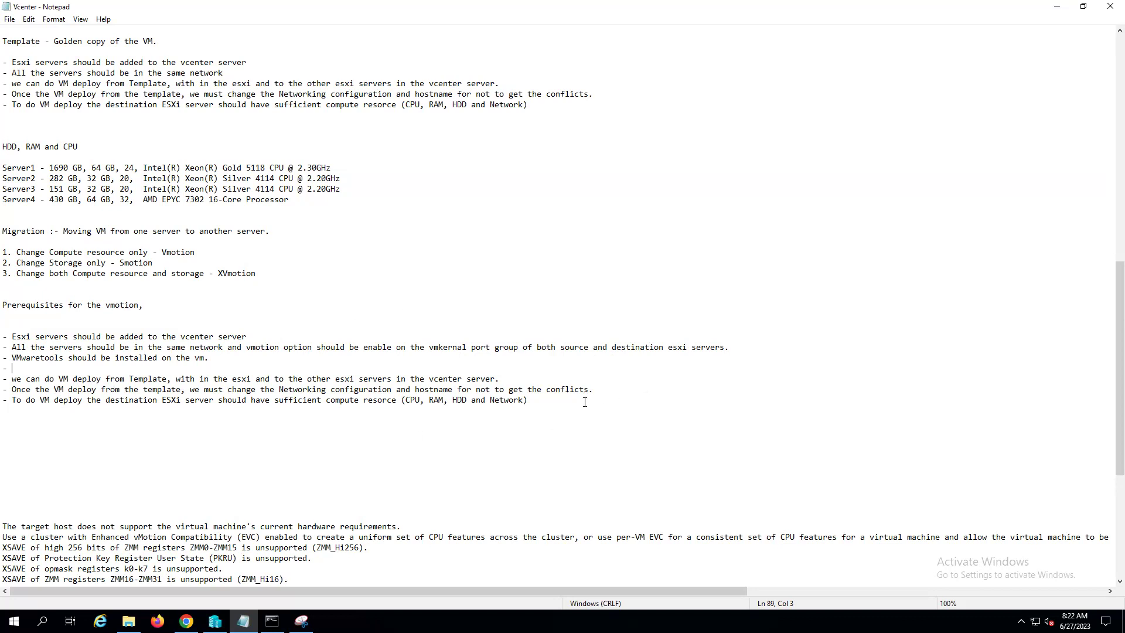
- Delete the two template-deployment lines and stray dash, and change 'VM deploy' to 'Vmotion' on the resource line
{"action": "left_click_drag", "start_coordinate": [529, 400], "coordinate": [210, 401]}
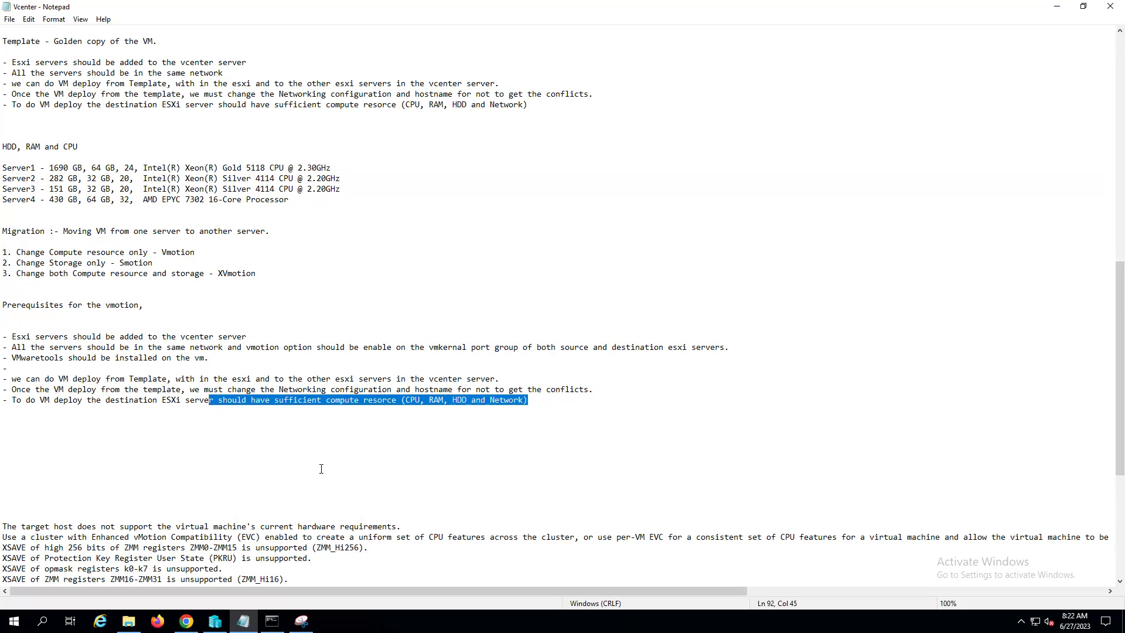
{"action": "left_click", "coordinate": [321, 469]}
{"action": "left_click_drag", "start_coordinate": [545, 381], "coordinate": [3, 368]}
{"action": "left_click_drag", "start_coordinate": [595, 390], "coordinate": [3, 379]}
{"action": "key", "text": "BackSpace"}
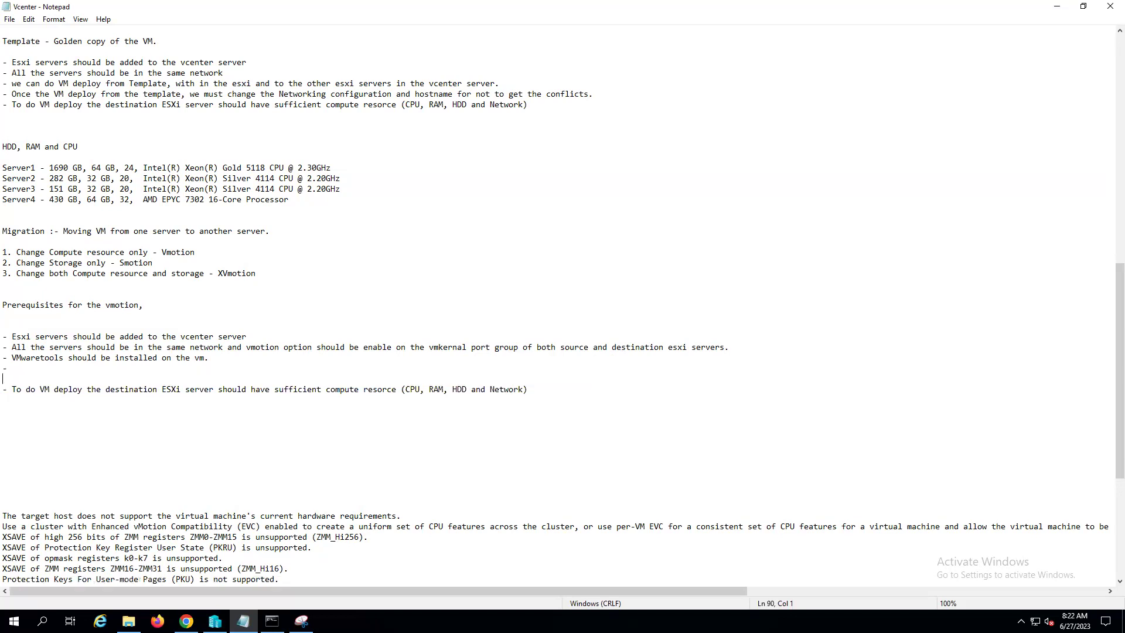
{"action": "key", "text": "BackSpace"}
{"action": "key", "text": "BackSpace"}
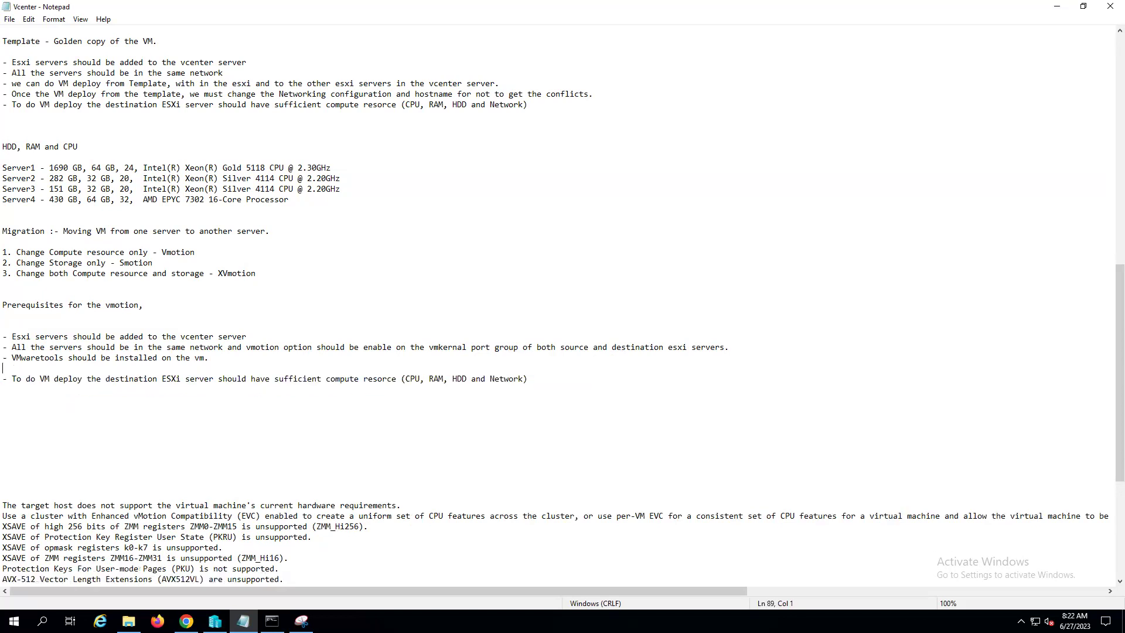
{"action": "key", "text": "BackSpace"}
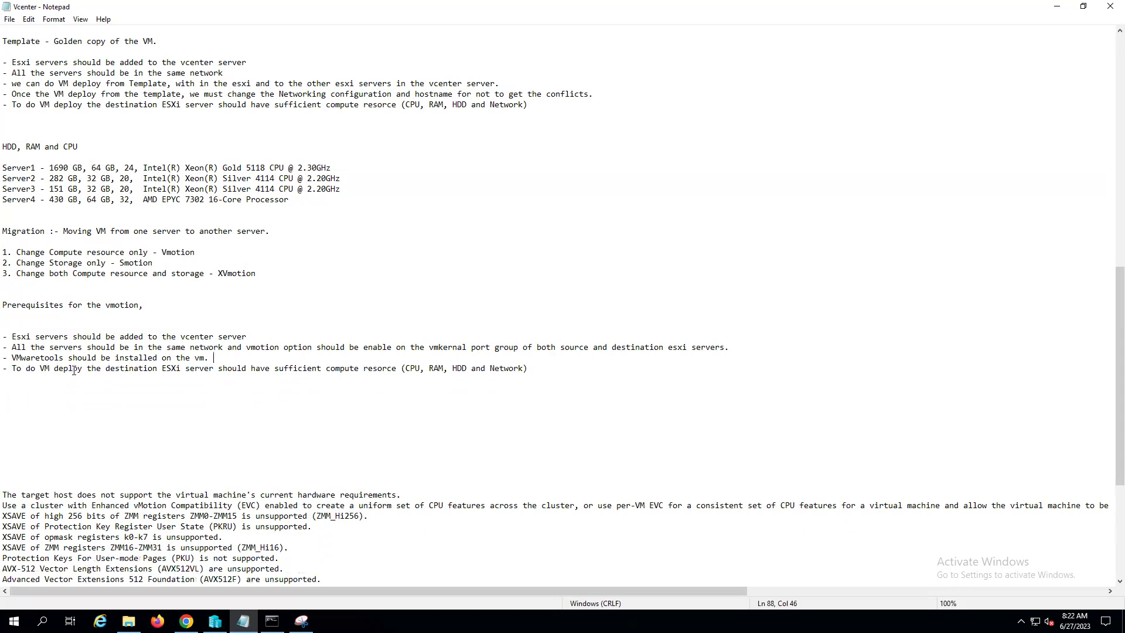
{"action": "key", "text": "BackSpace"}
{"action": "key", "text": "BackSpace"}
{"action": "key", "text": "BackSpace"}
{"action": "key", "text": "BackSpace"}
{"action": "key", "text": "BackSpace"}
{"action": "key", "text": "BackSpace"}
{"action": "key", "text": "BackSpace"}
{"action": "key", "text": "BackSpace"}
{"action": "type", "text": "motion"}
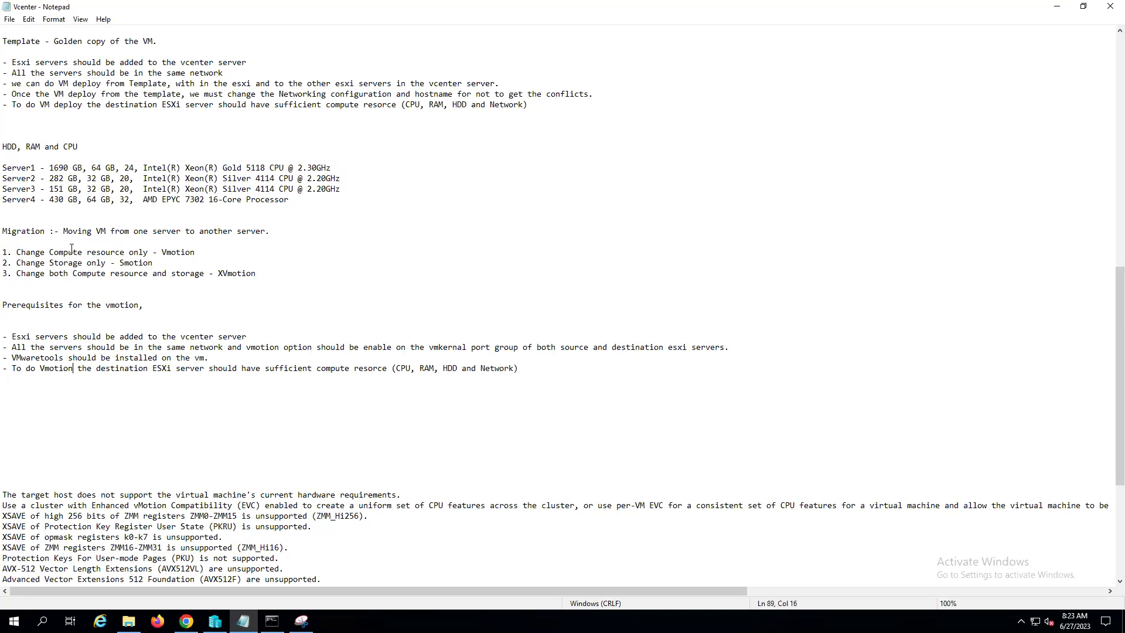
{"action": "left_click_drag", "start_coordinate": [261, 273], "coordinate": [2, 253]}
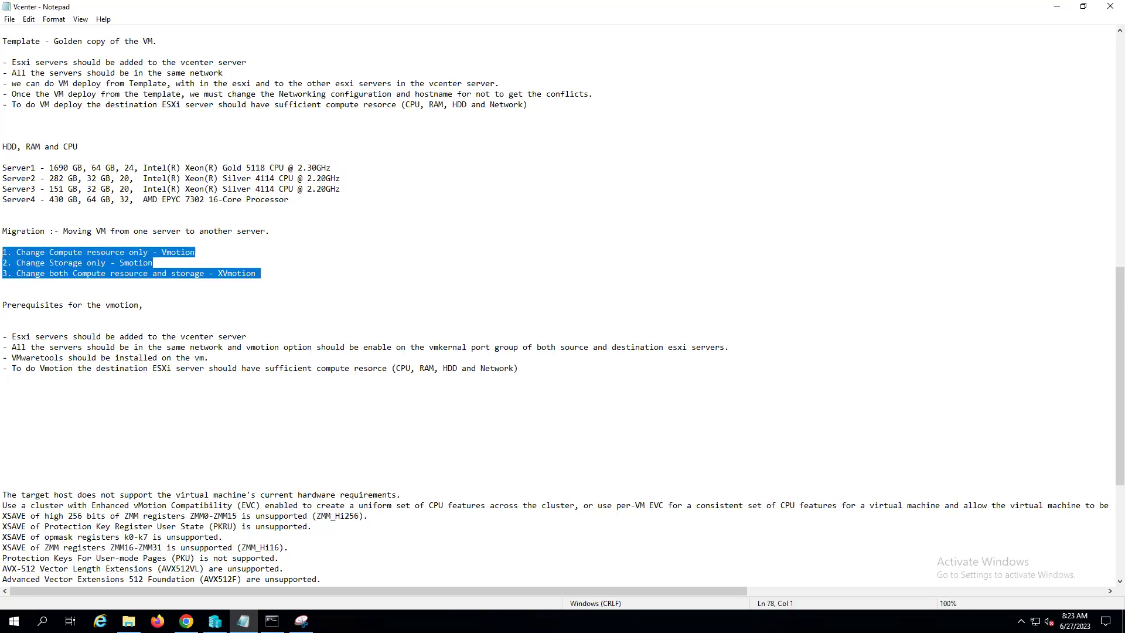
{"action": "left_click_drag", "start_coordinate": [13, 336], "coordinate": [565, 374]}
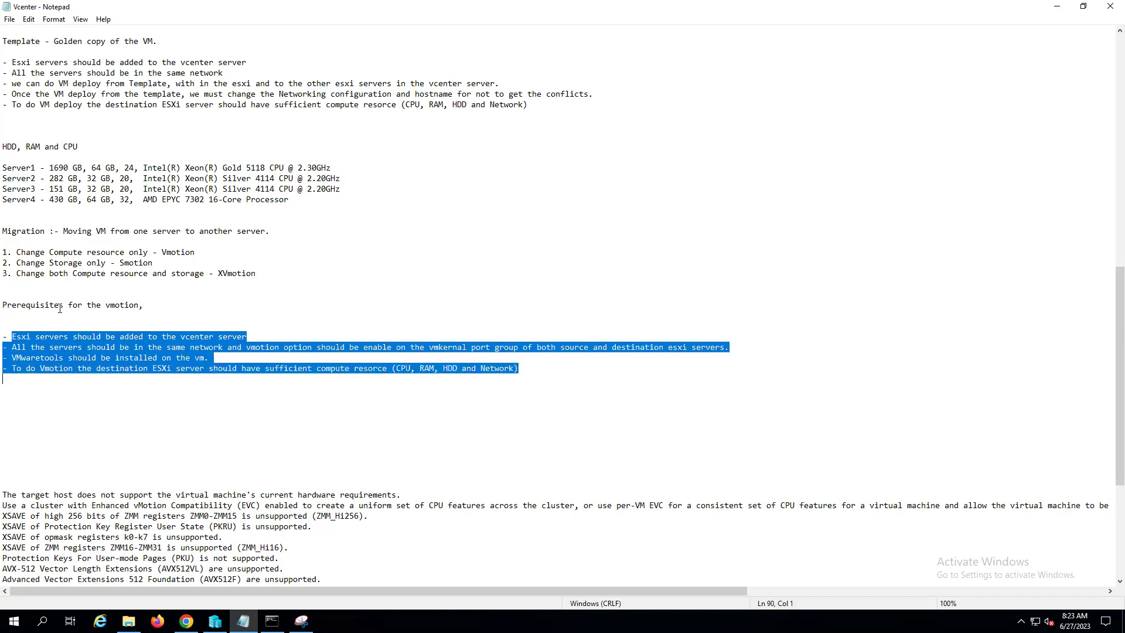
{"action": "double_click", "coordinate": [21, 231]}
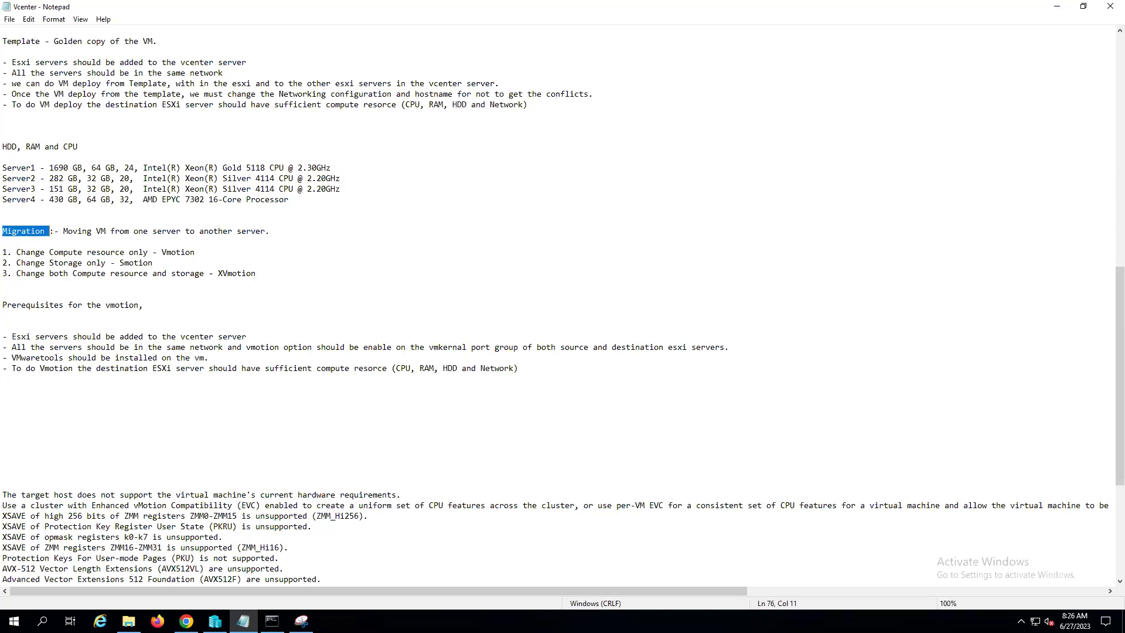
- Remove the extra blank lines above the pasted CPU compatibility error
{"action": "scroll", "coordinate": [268, 327], "scroll_direction": "down", "scroll_amount": 7}
{"action": "scroll", "coordinate": [116, 322], "scroll_direction": "up", "scroll_amount": 4}
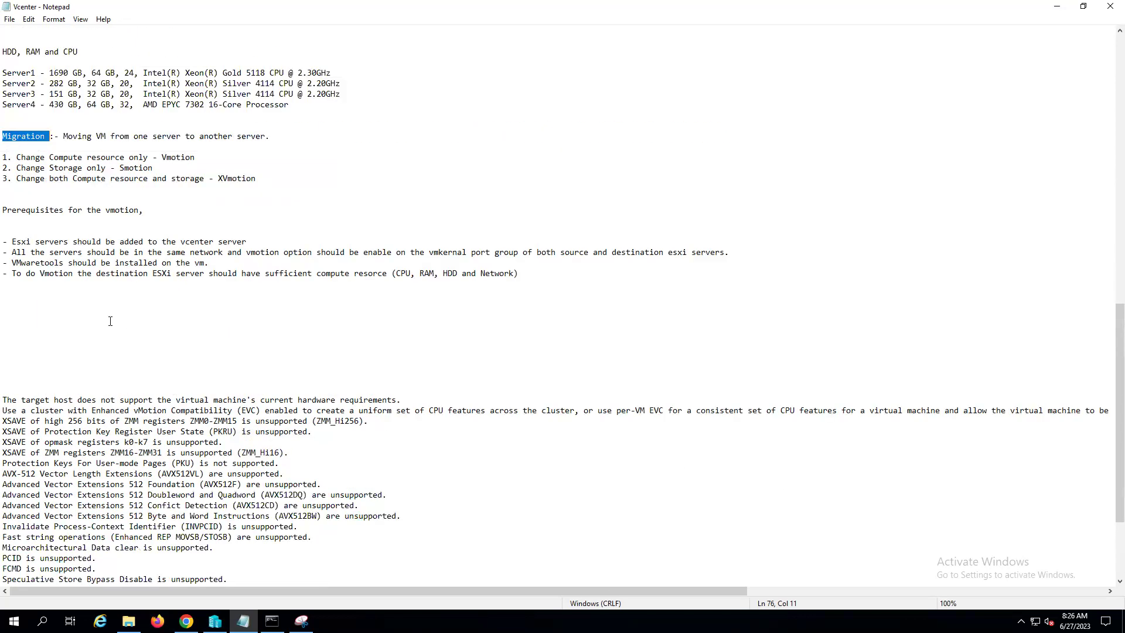
{"action": "left_click", "coordinate": [32, 313]}
{"action": "key", "text": "Delete"}
{"action": "key", "text": "Delete"}
{"action": "key", "text": "Delete"}
{"action": "key", "text": "Delete"}
{"action": "key", "text": "Delete"}
{"action": "key", "text": "Delete"}
{"action": "key", "text": "Delete"}
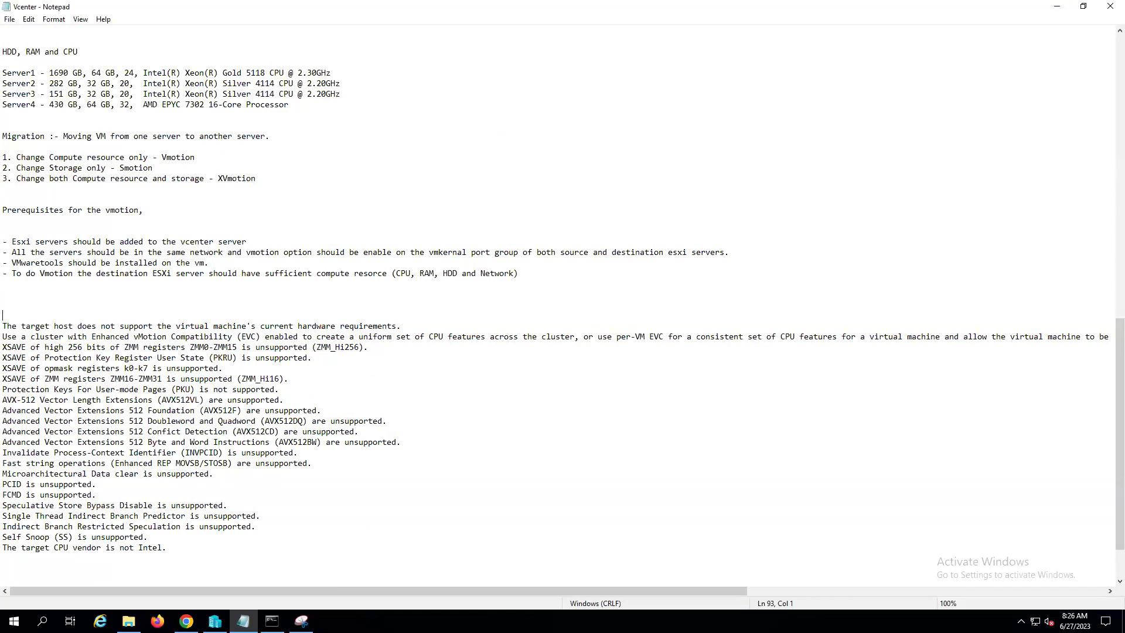
- Highlight the error text and the term EVC, clear the selection, and minimize Notepad
{"action": "left_click_drag", "start_coordinate": [179, 548], "coordinate": [2, 326]}
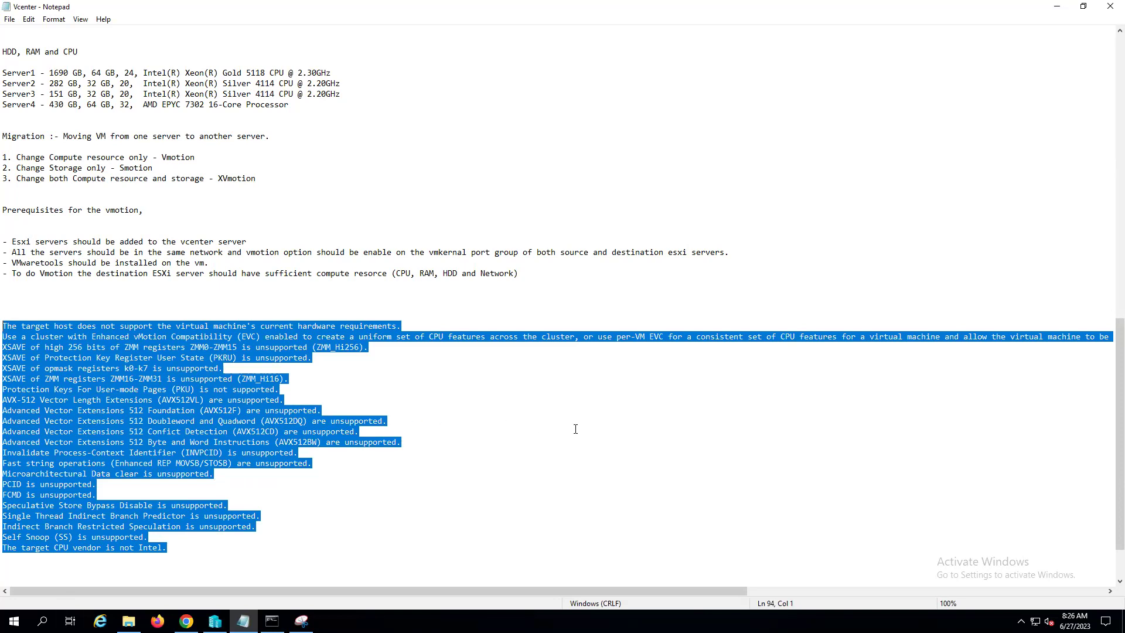
{"action": "left_click", "coordinate": [360, 431]}
{"action": "left_click_drag", "start_coordinate": [241, 336], "coordinate": [256, 336]}
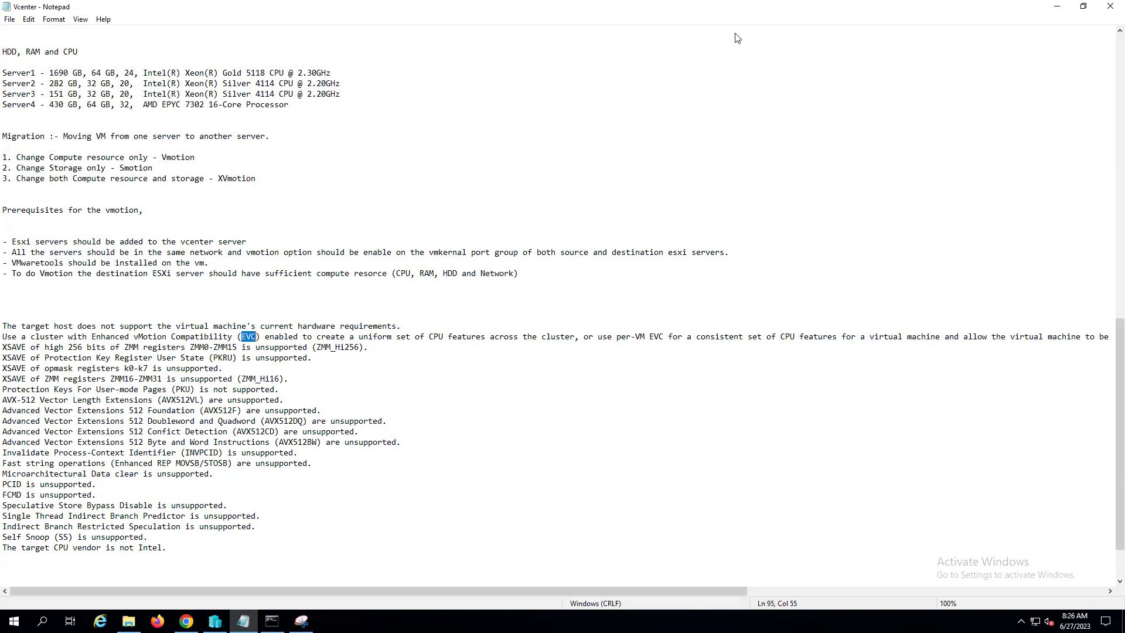
{"action": "left_click", "coordinate": [622, 184]}
{"action": "left_click", "coordinate": [1057, 9]}
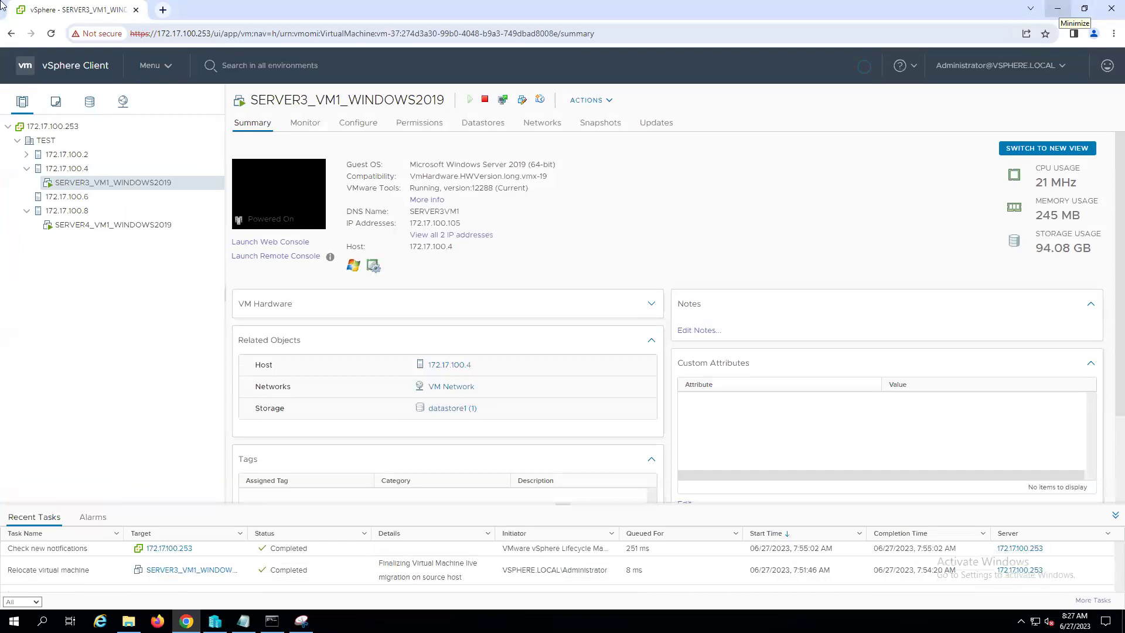